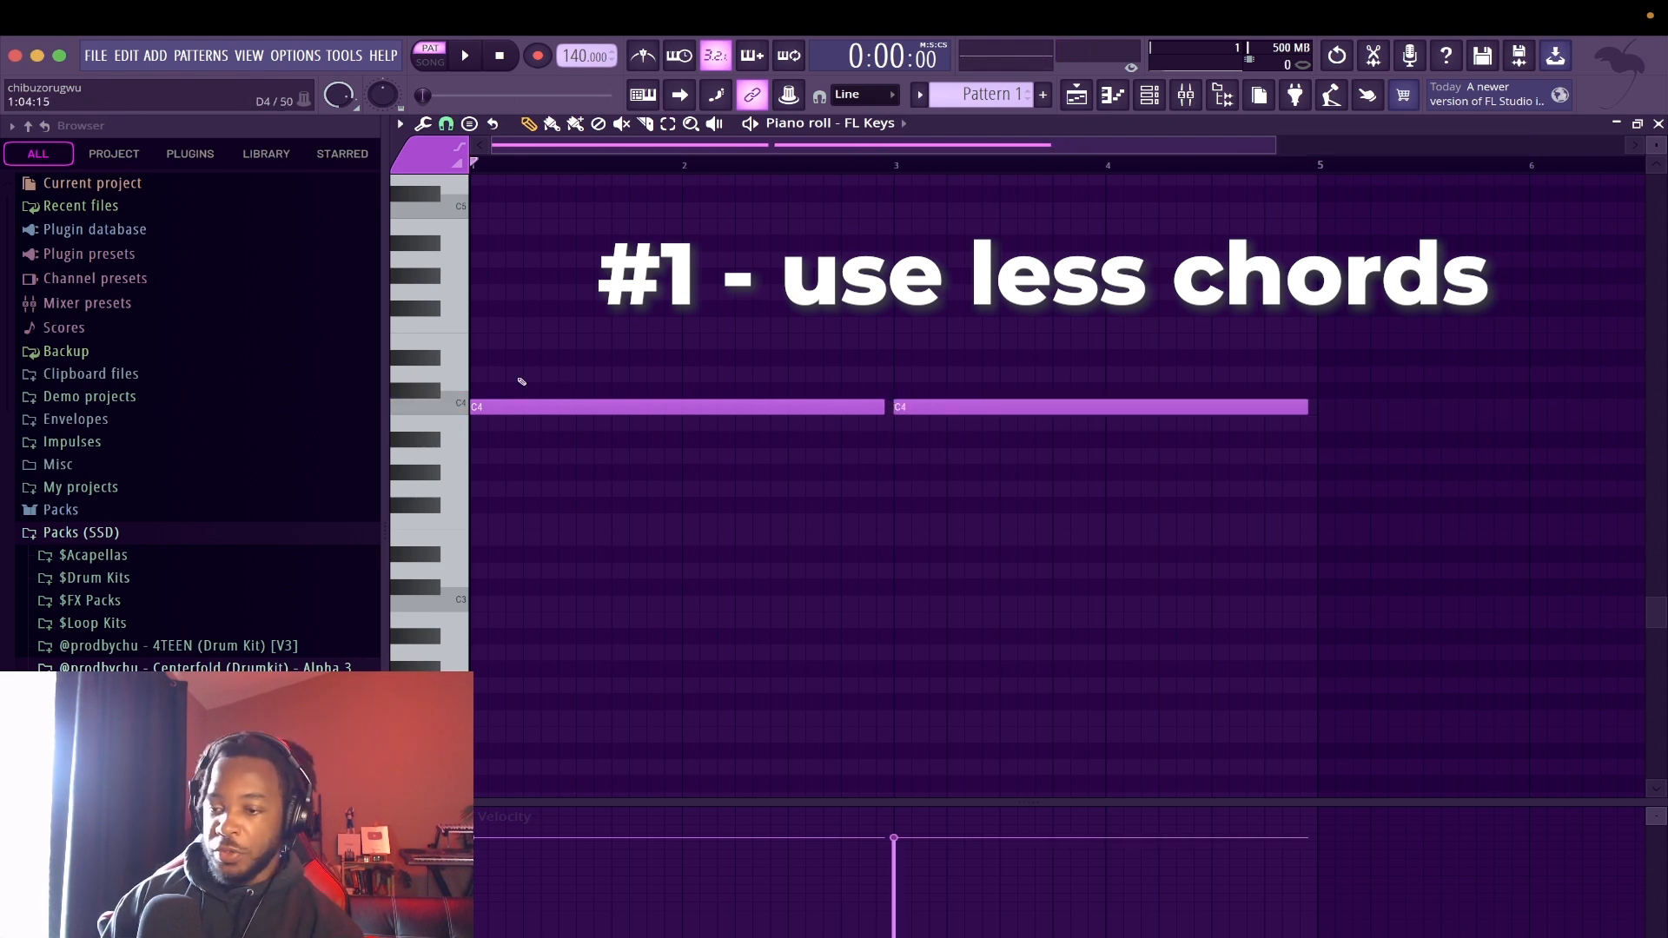
Add D#4 and G4 above the first C4 note to form a chord, and play it
drag(528, 373, 415, 345)
drag(527, 307, 457, 283)
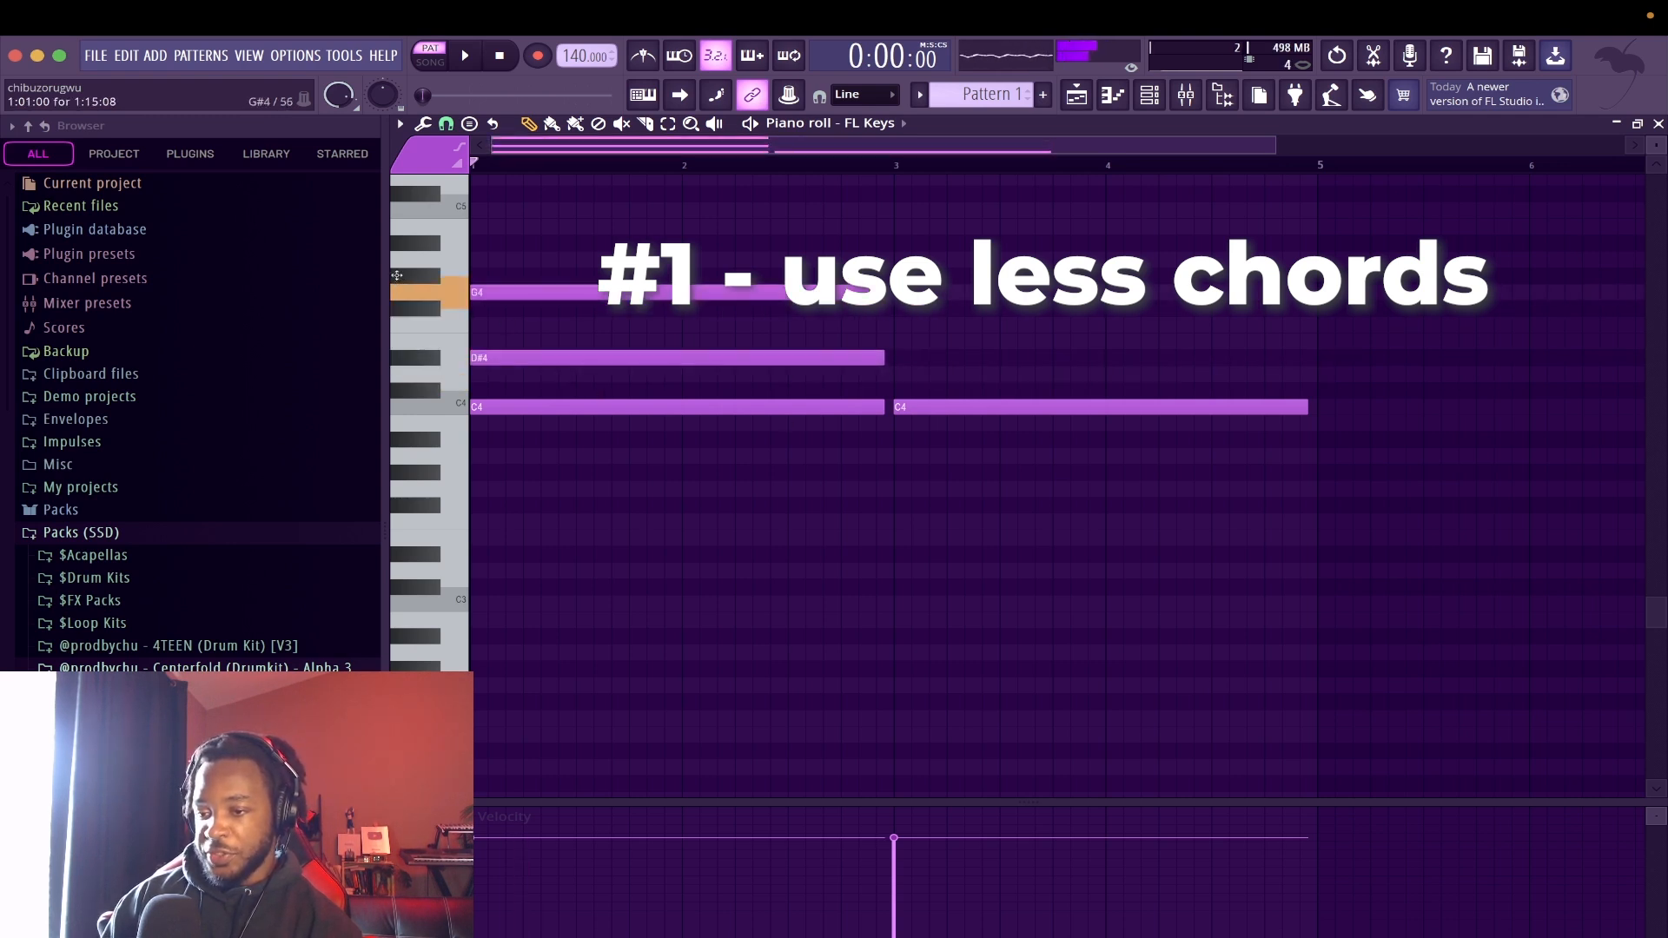
key(space)
Lower the D#4 notes to D4 and the C4 notes to B3 in the chords of bars 5 to 8, and play them
drag(841, 317, 1093, 373)
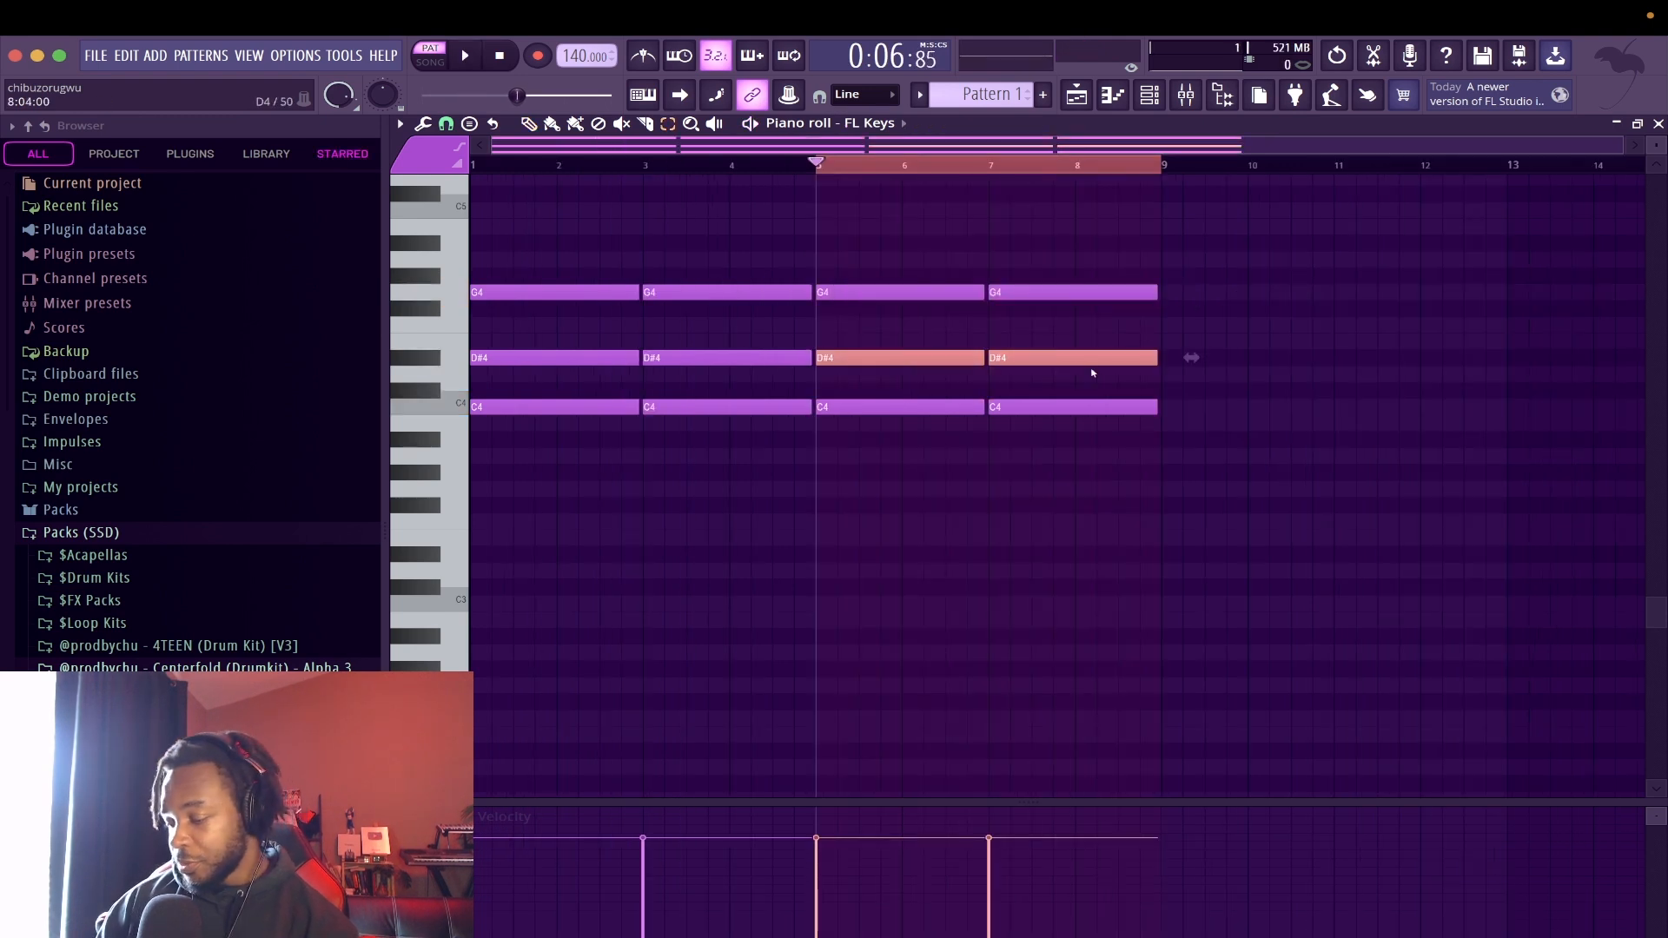
key(space)
key(space)
key(shift+Down)
key(space)
key(space)
drag(926, 402, 1117, 429)
key(space)
key(space)
key(shift+Down)
key(space)
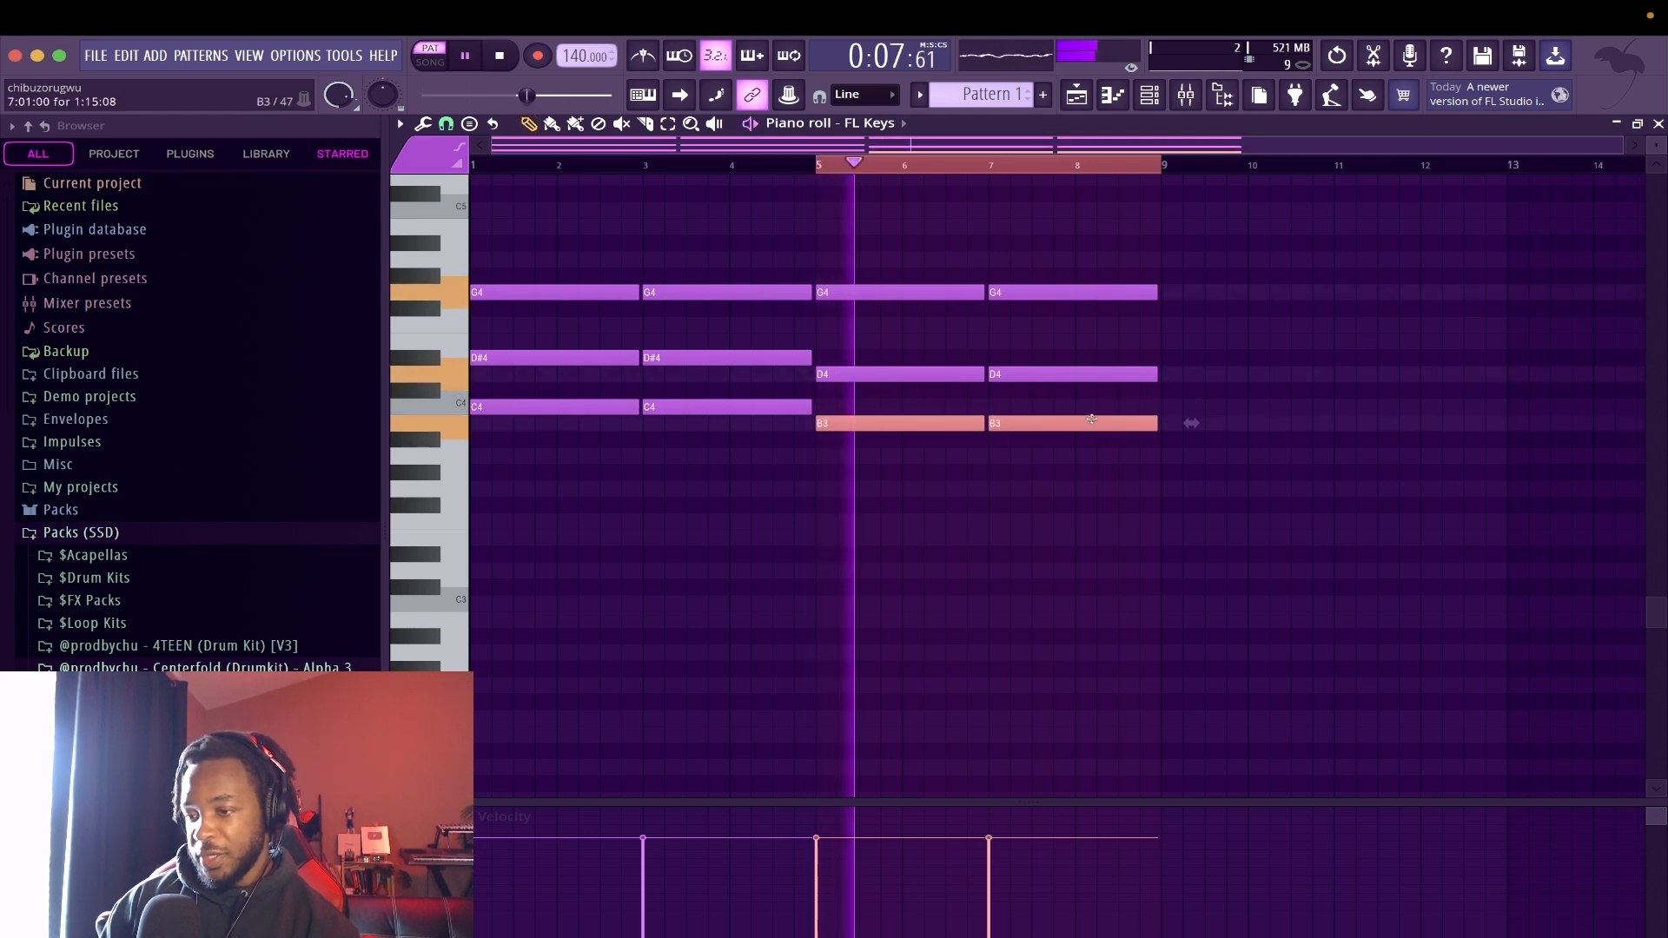
Lower the G4 notes in bars 5 to 8 to F4 and play back the changed chords
drag(824, 184, 1152, 317)
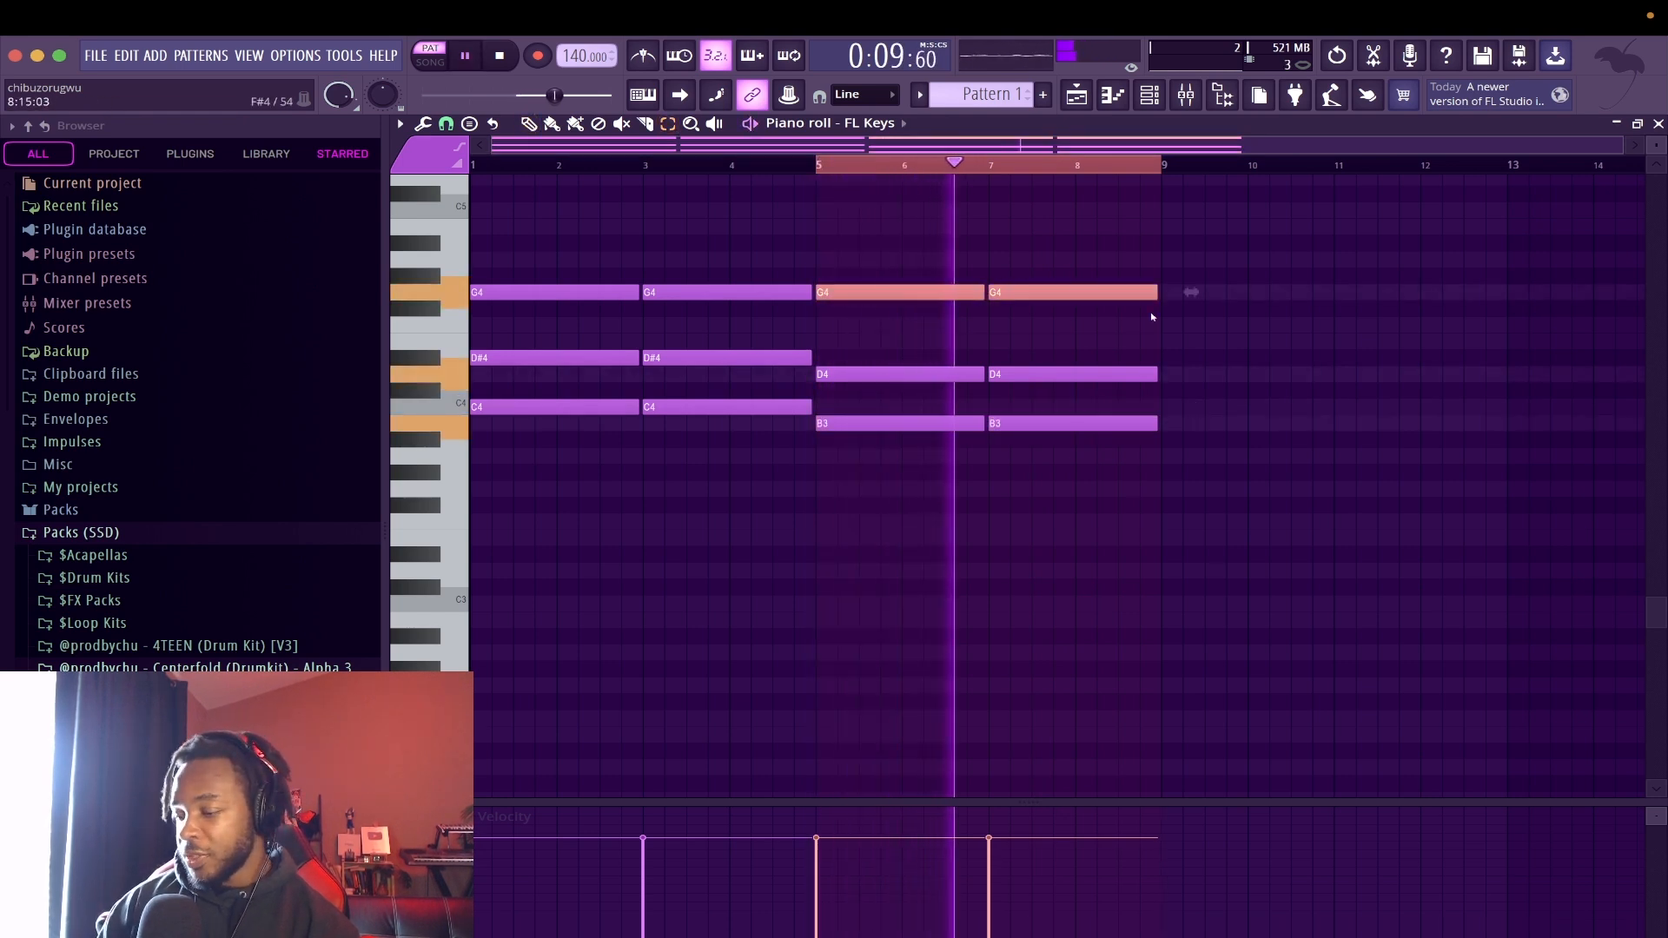
key(shift+Down)
key(shift+Down)
key(space)
key(space)
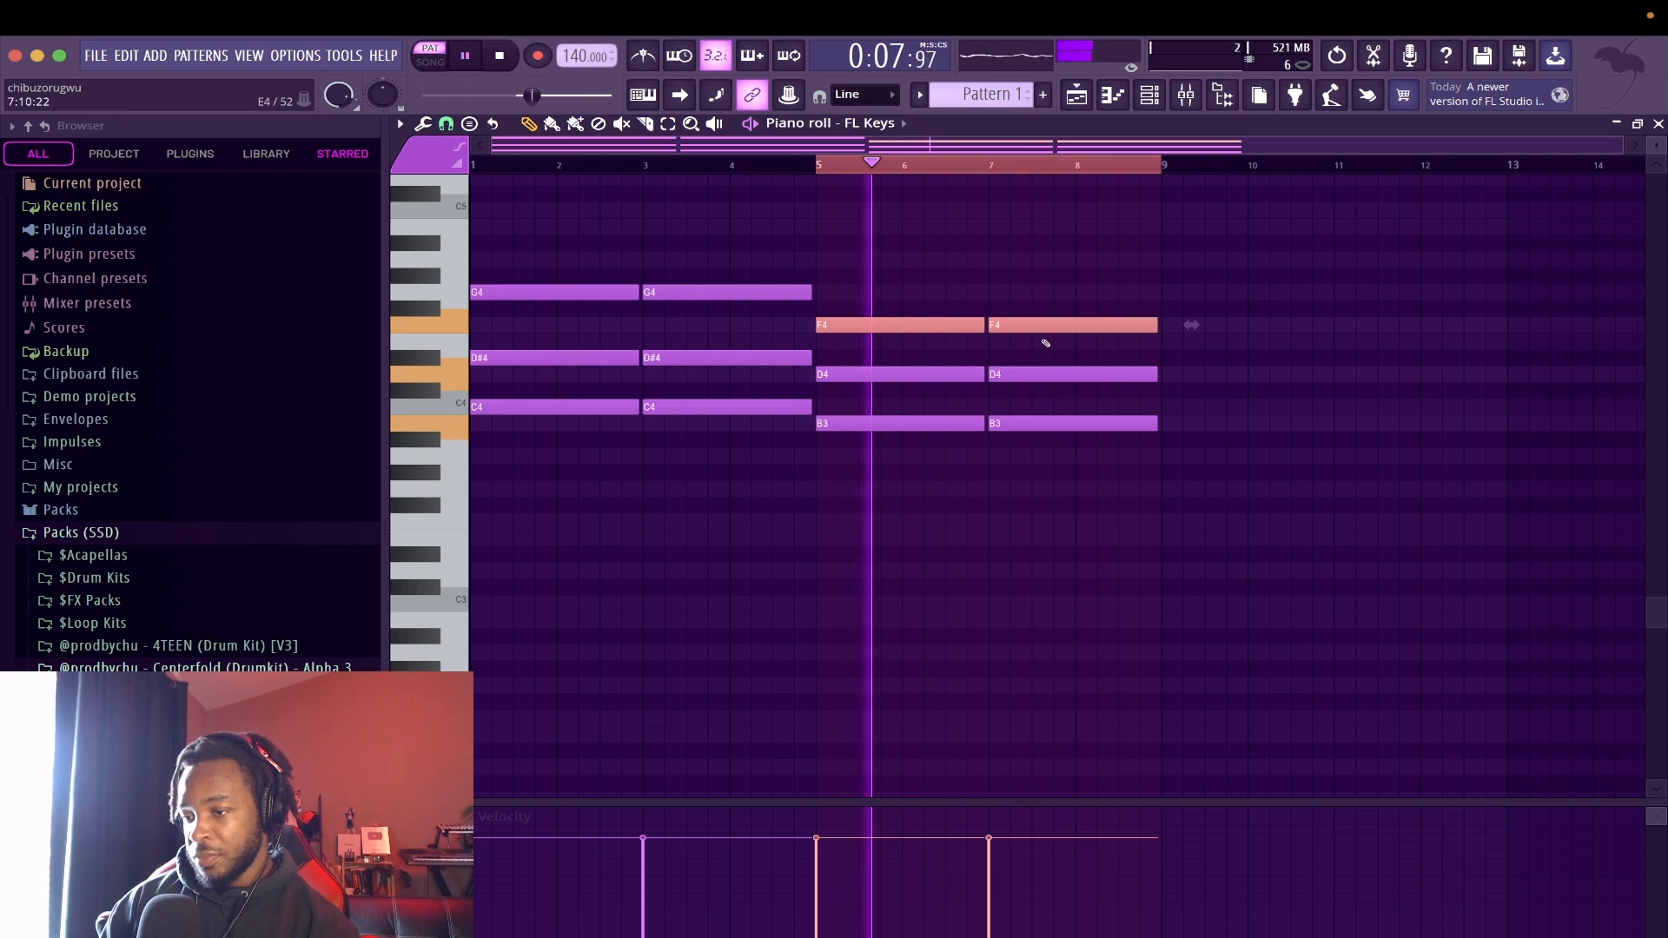
key(space)
Add a G4 note on top of each of the two chords in bars 5 to 8 and play the progression
click(830, 292)
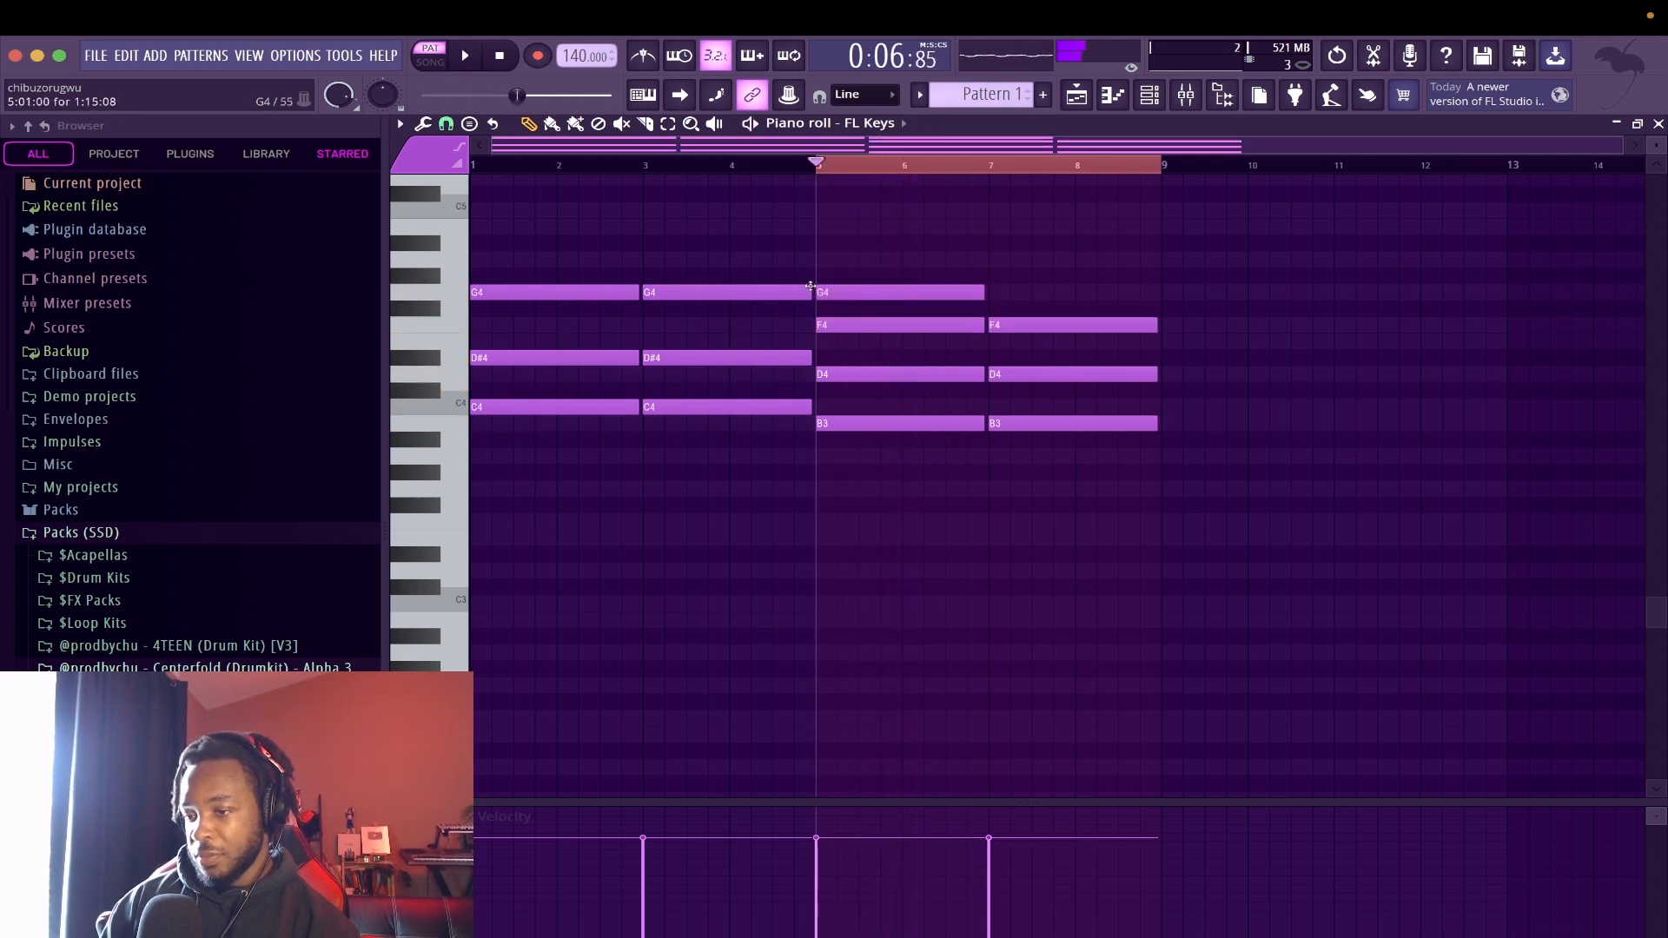
click(1006, 292)
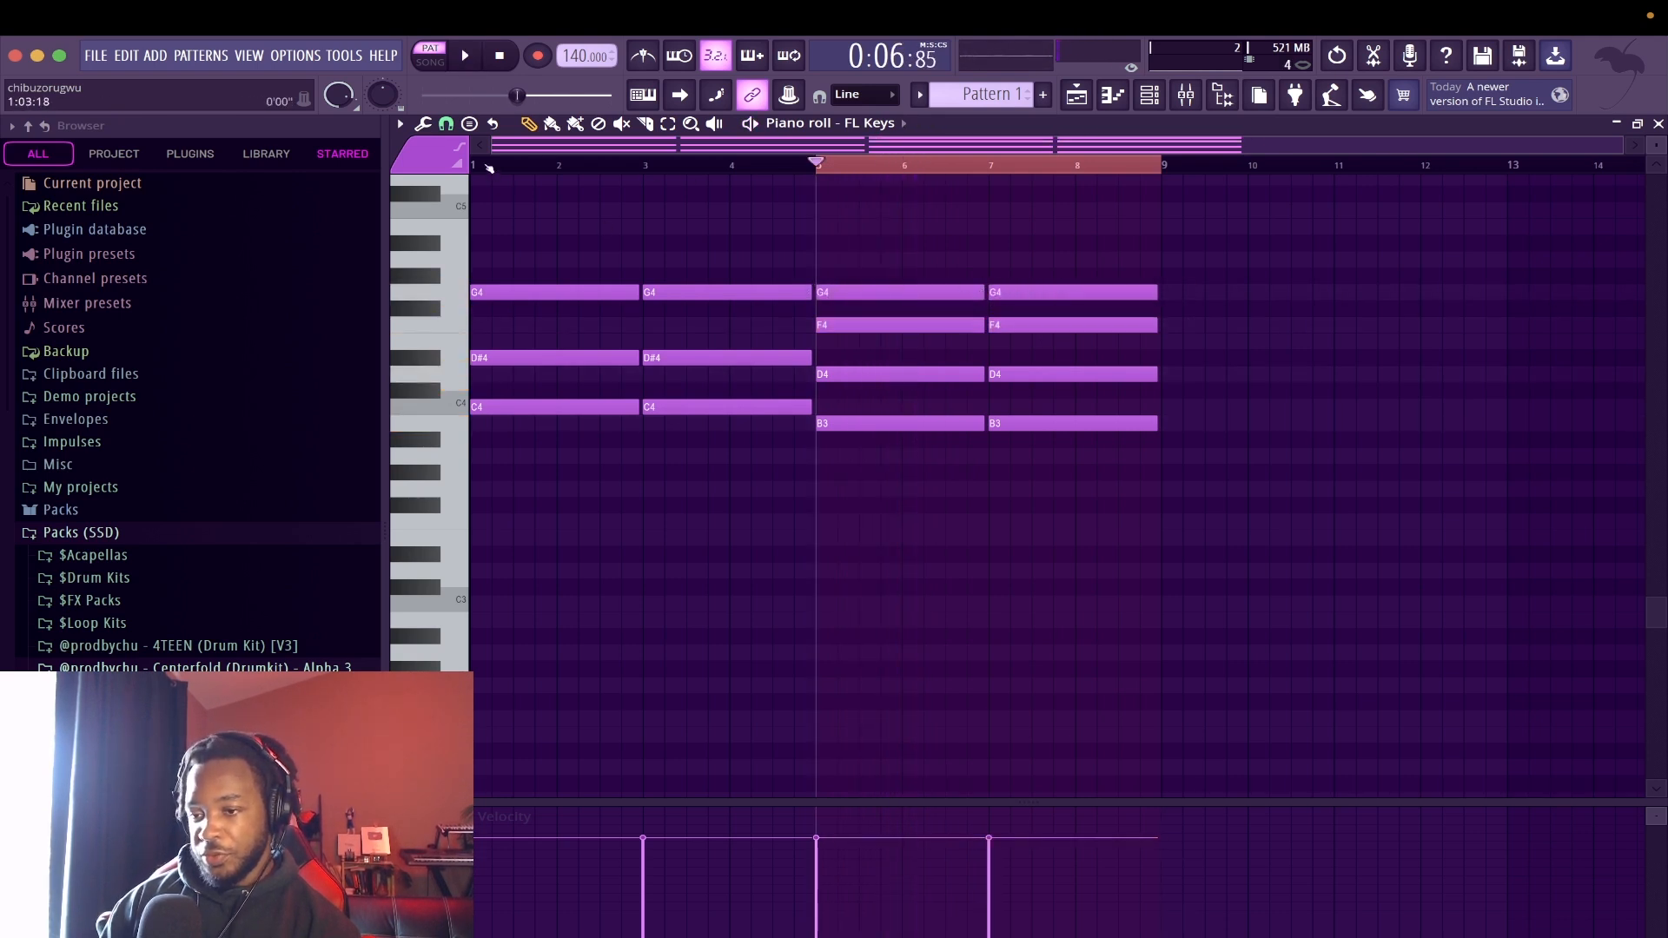
key(space)
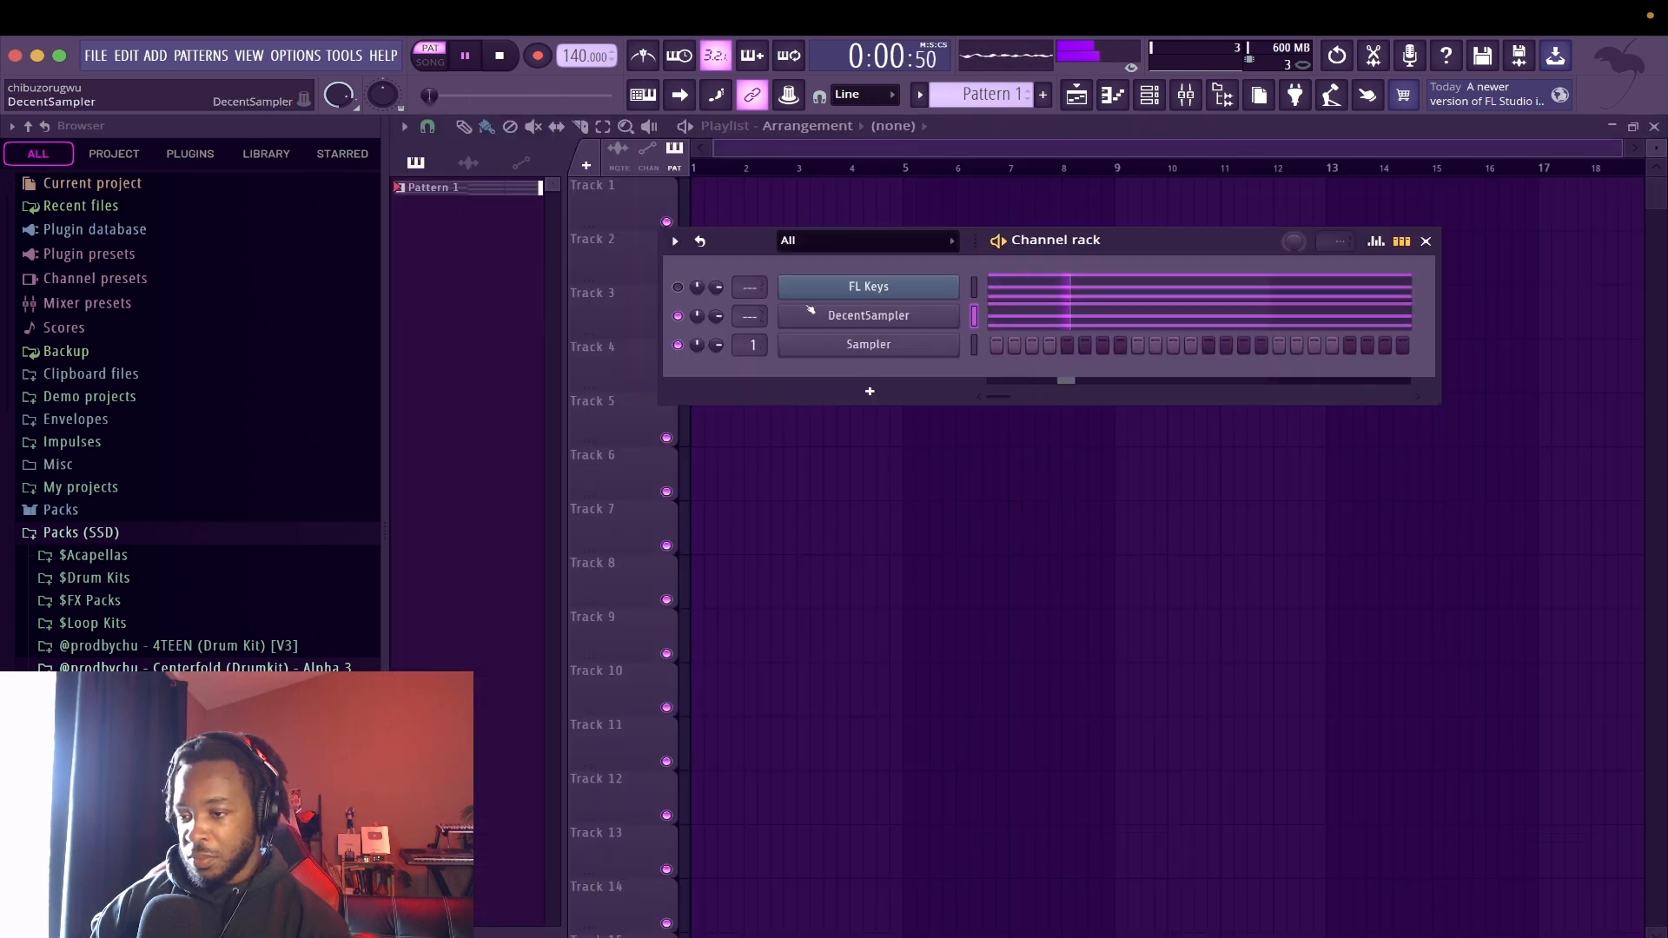
Delete the FL Keys channel from the channel rack
right_click(909, 295)
click(990, 484)
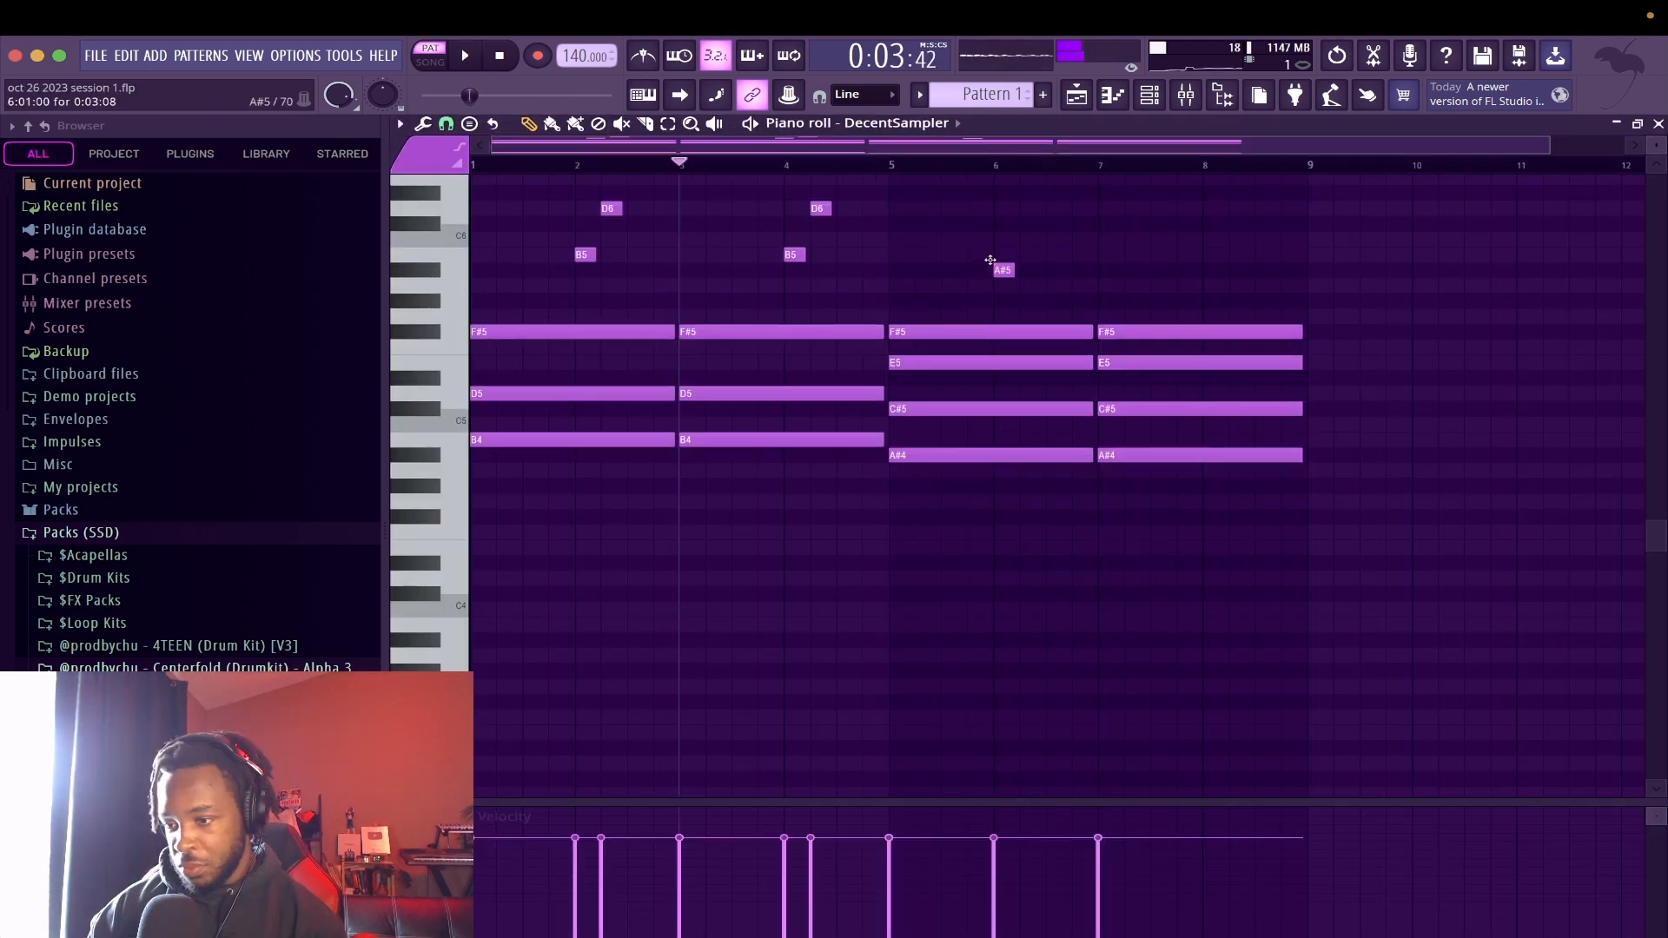
Complete the high melody over bars 5 to 8 with a C#6 in bar 6 and A#5 and C#6 in bar 8, spaced like the earlier pairs
drag(1051, 213, 1043, 214)
key(space)
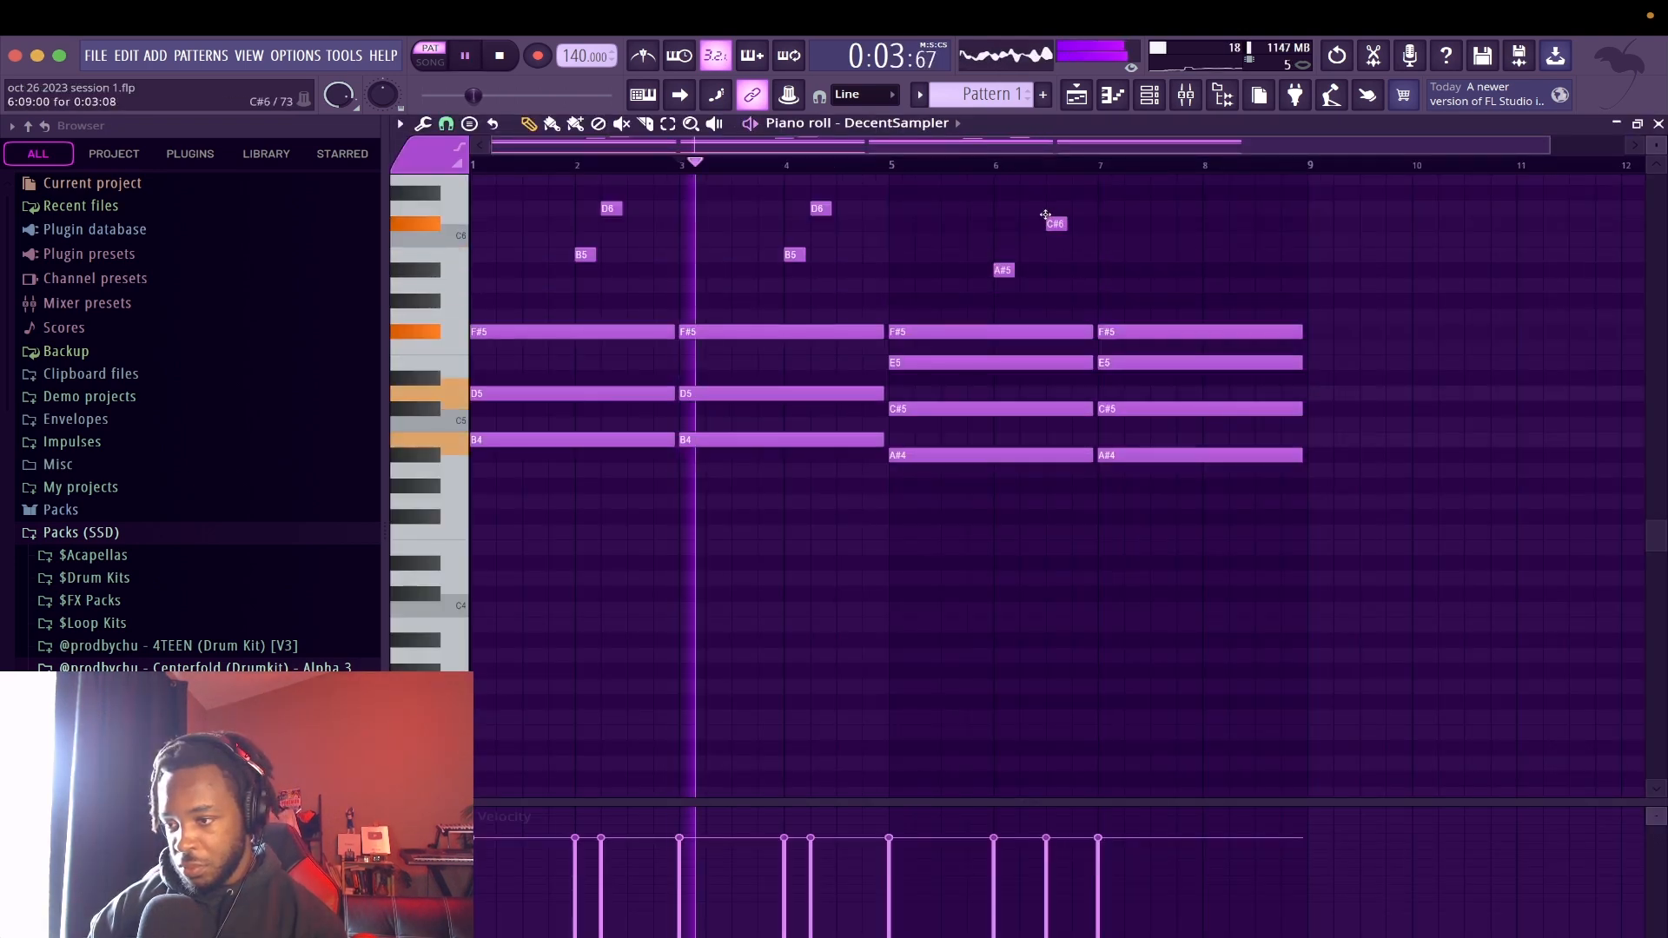
click(1220, 270)
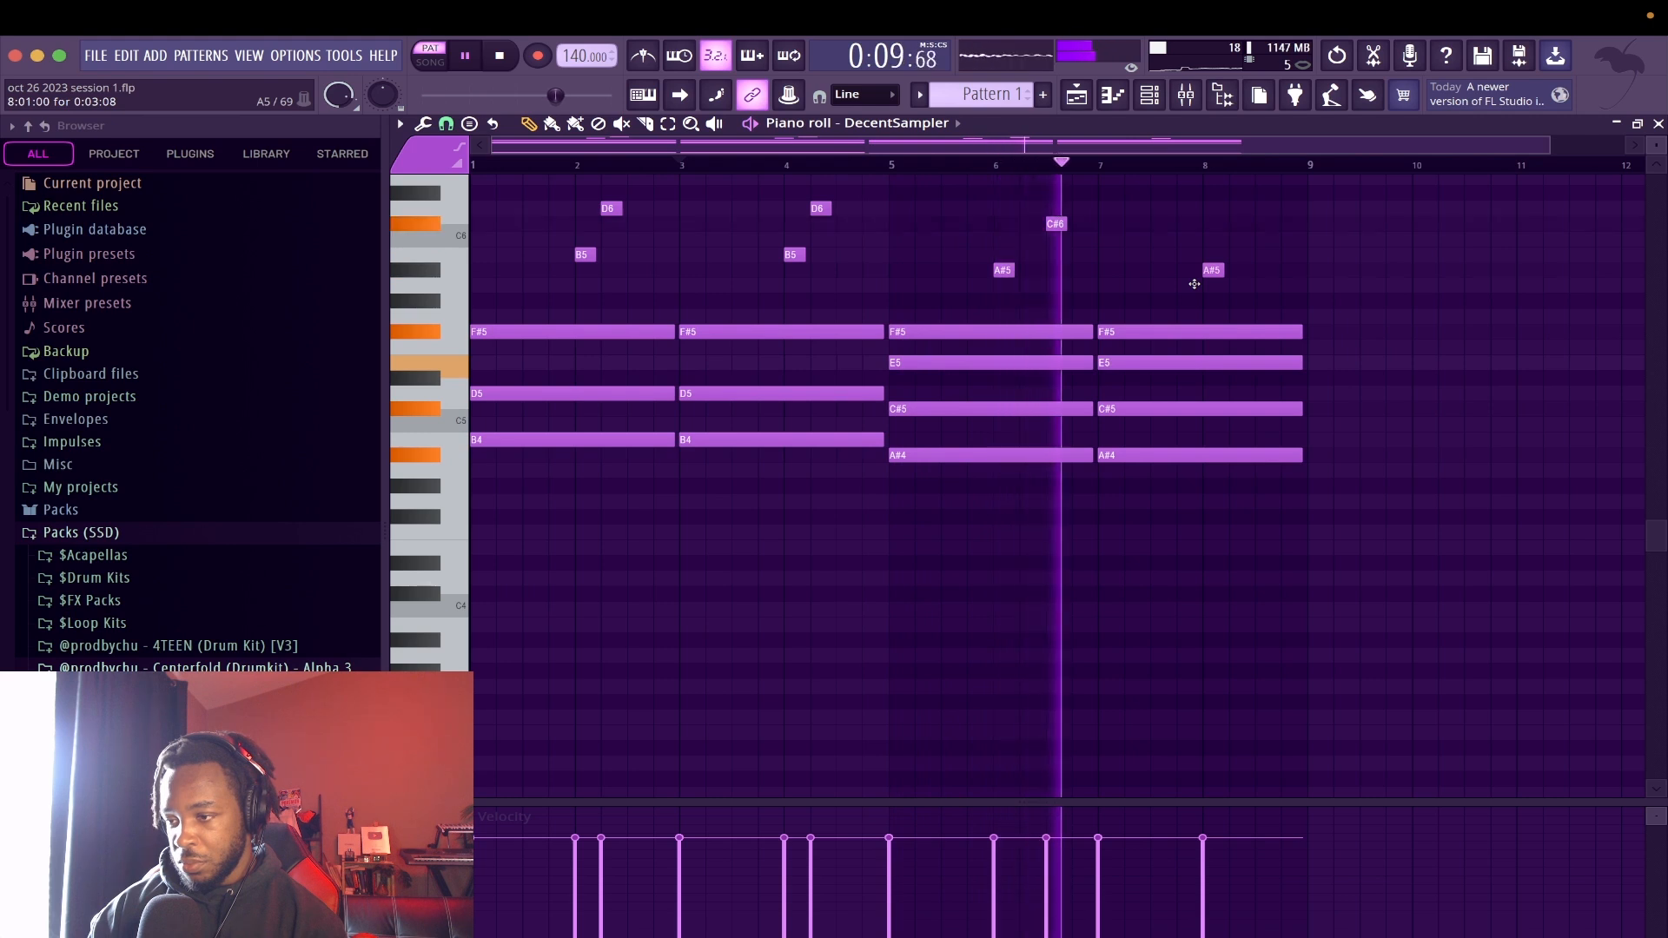
drag(1056, 221, 1029, 220)
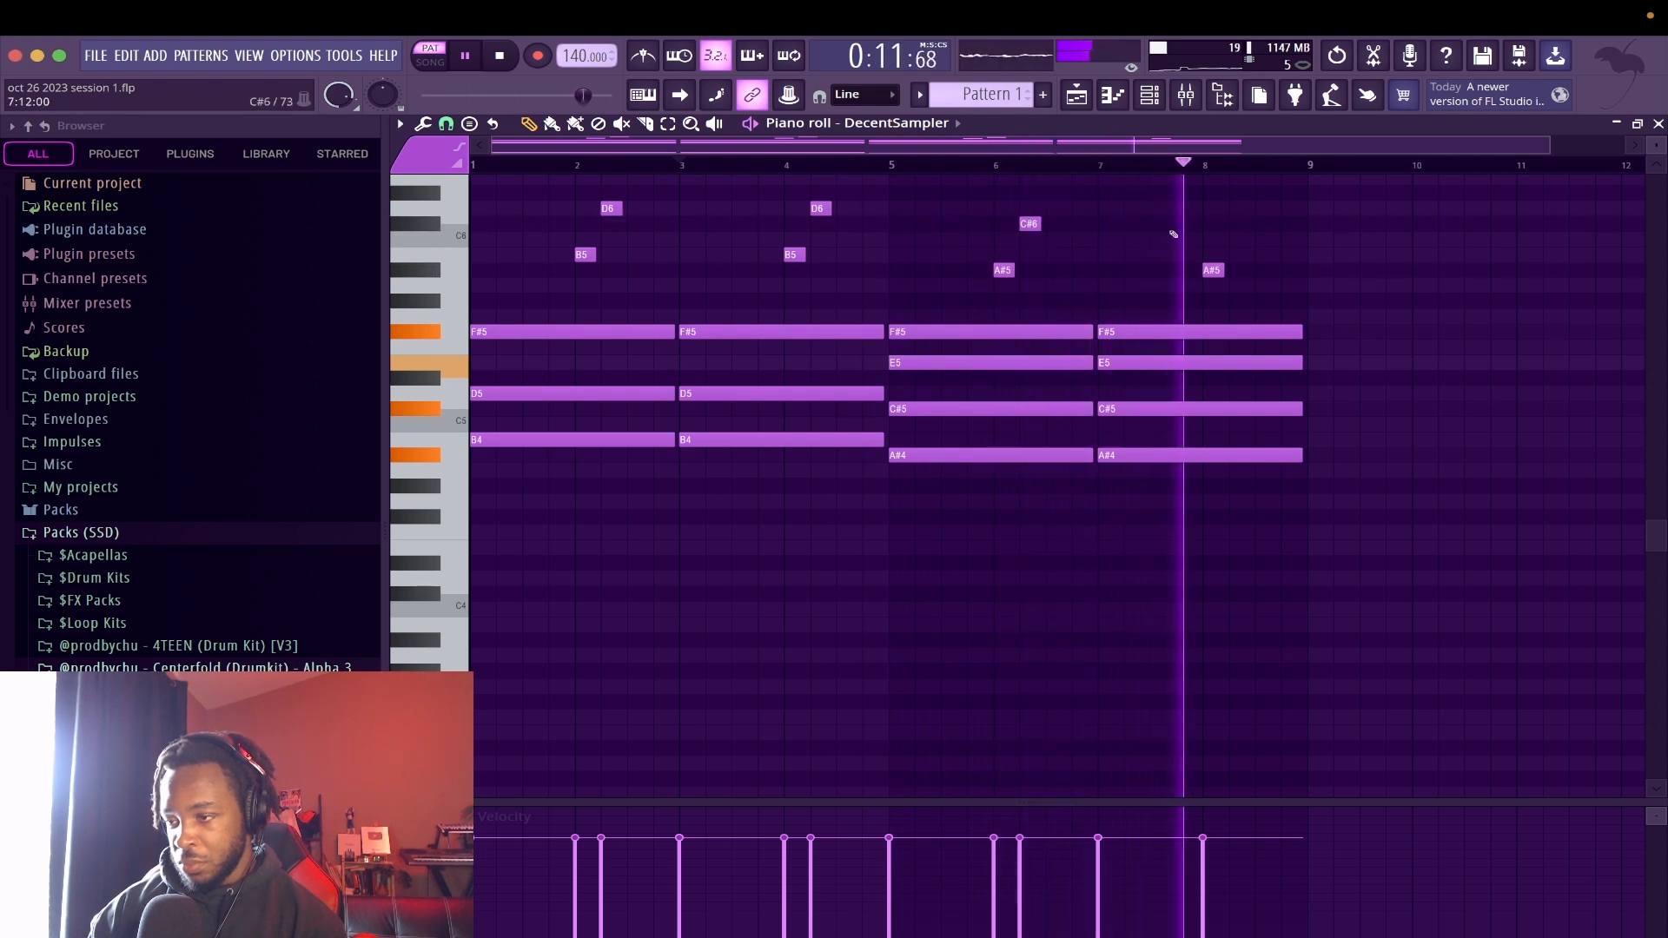
click(1233, 223)
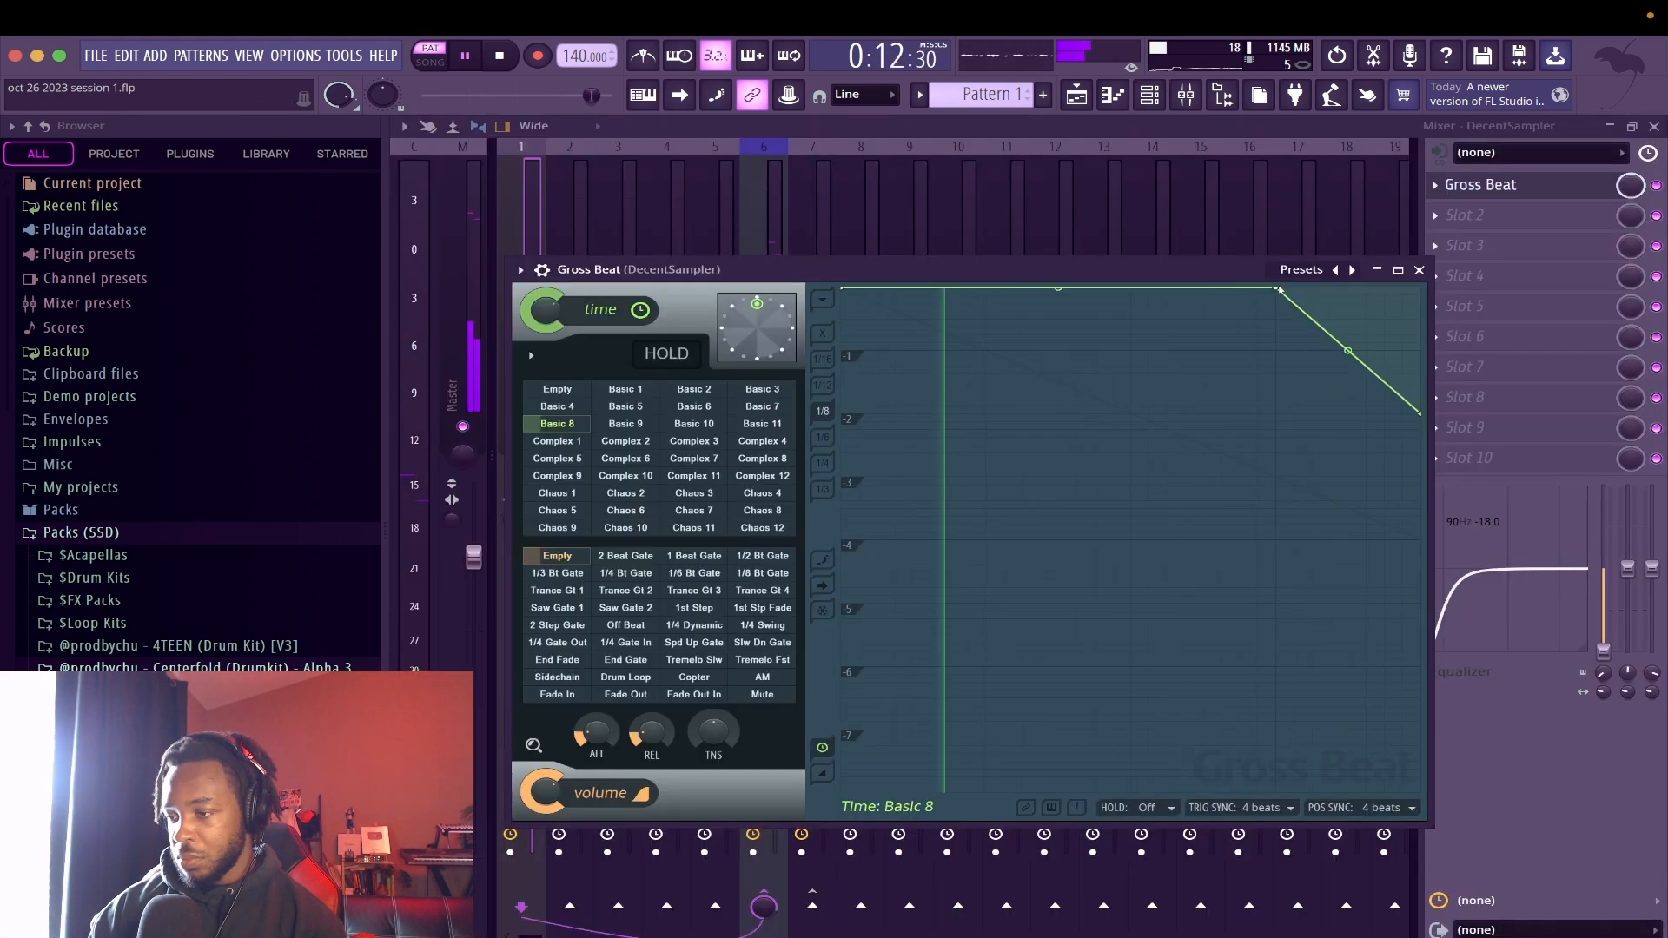
right_click(1279, 287)
Reopen the DecentSampler notes and strum them with an increased start time strength, preserving the note ends
click(1151, 94)
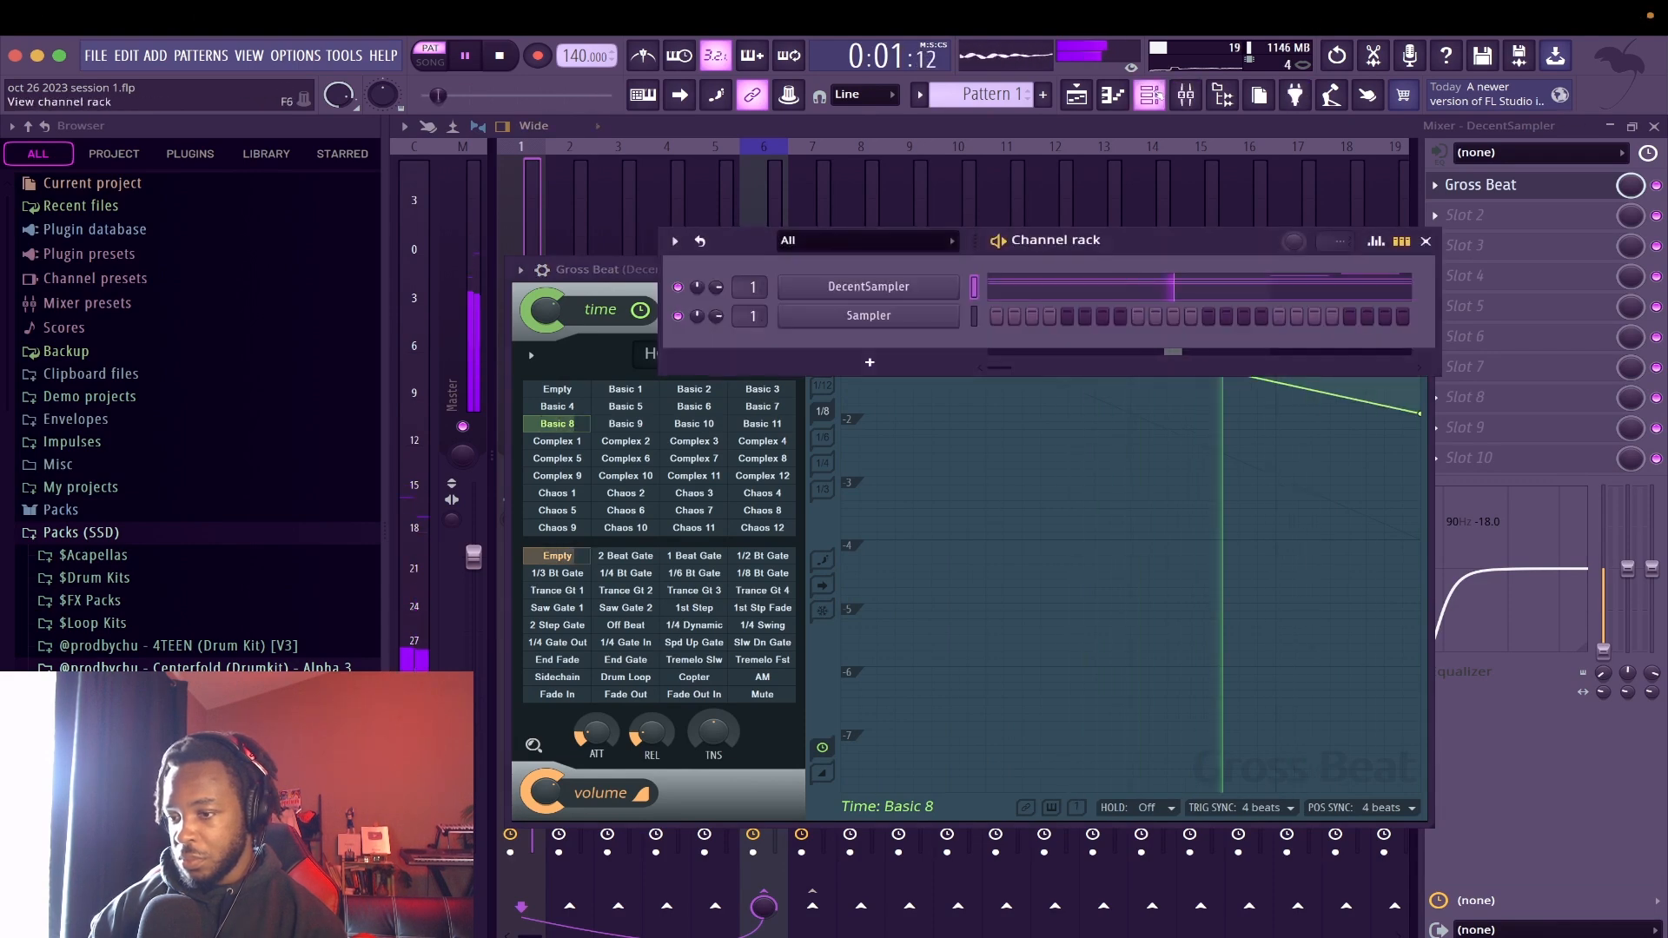
click(1069, 293)
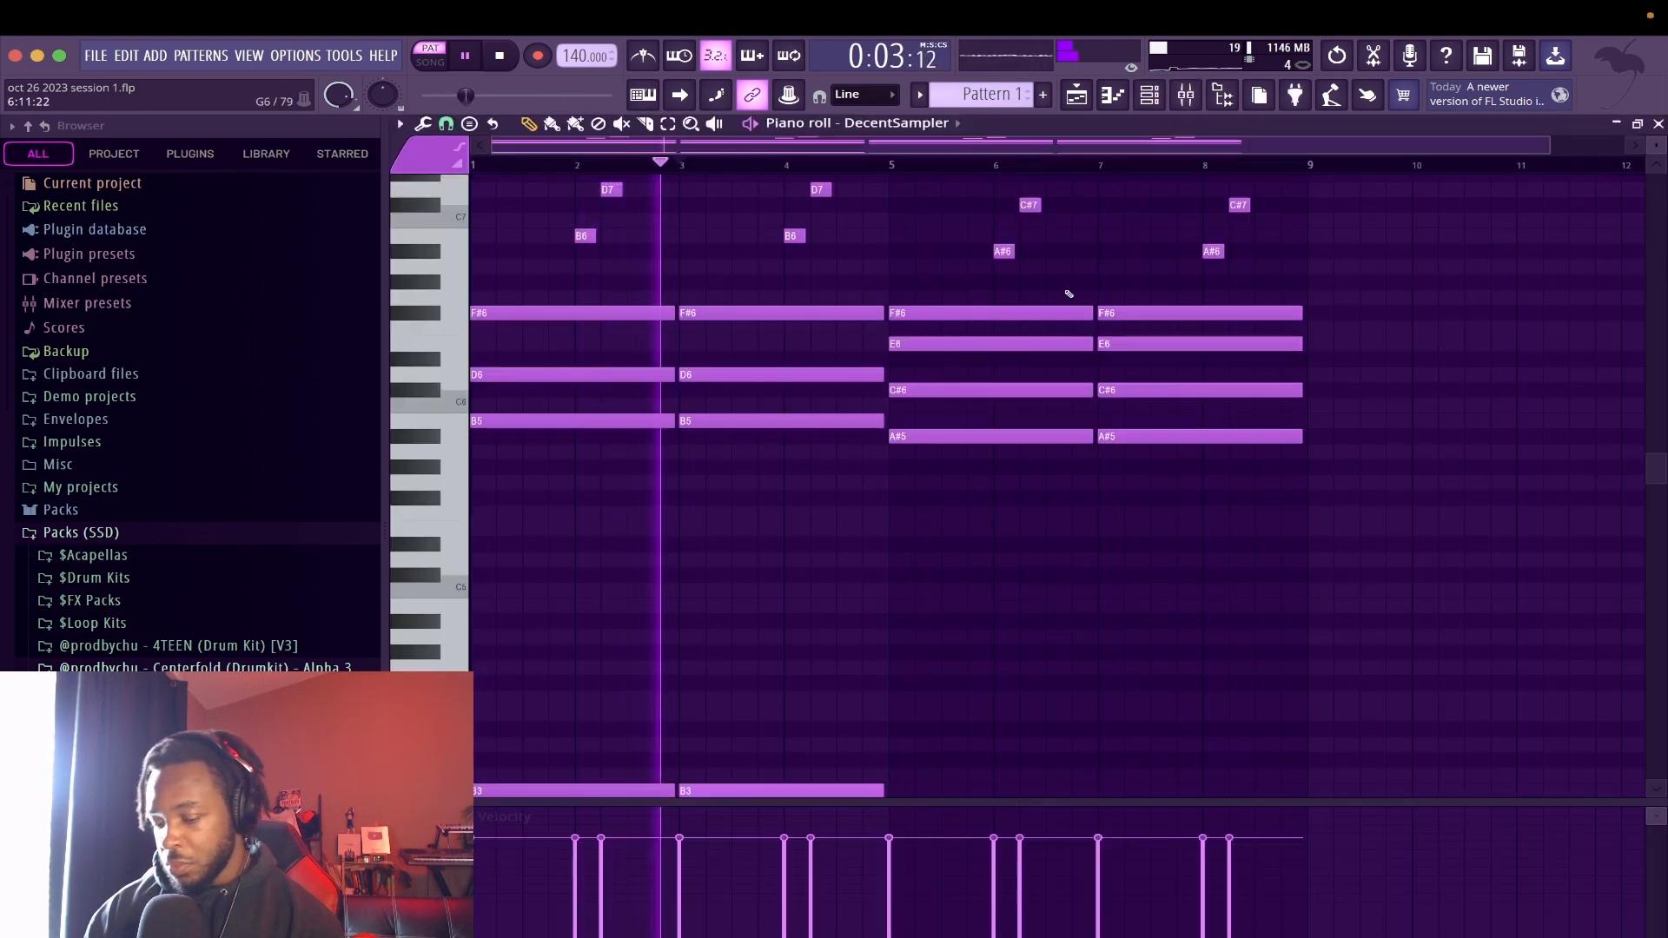
key(alt+s)
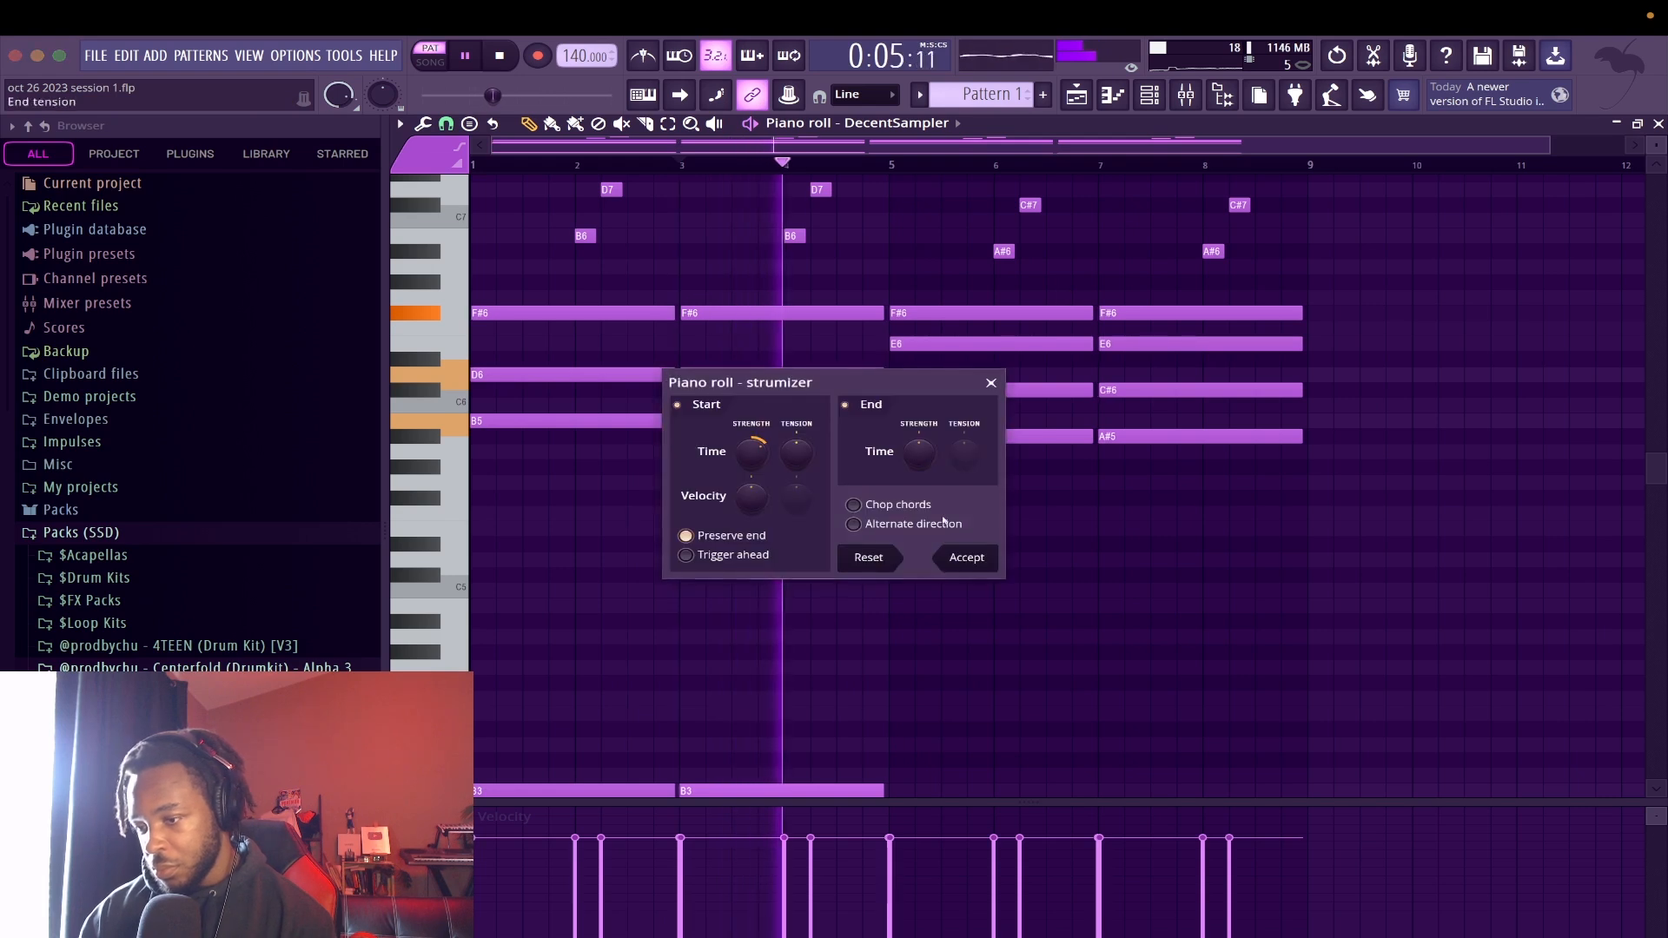
click(967, 563)
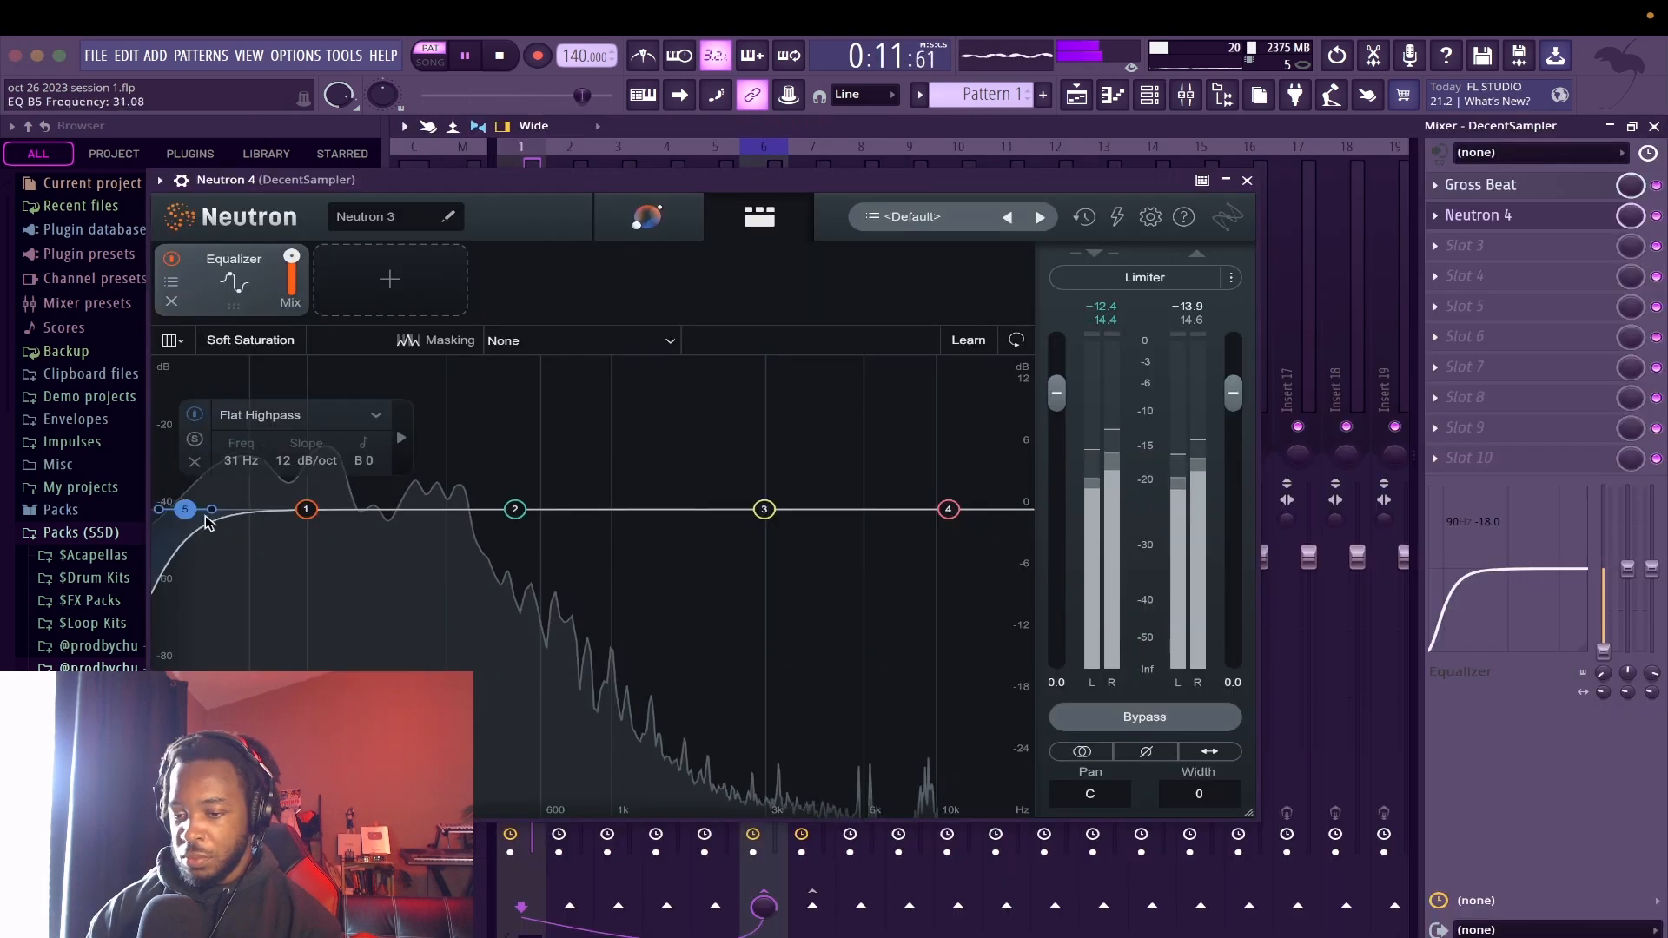
Adjust the effects on the DecentSampler mixer track and step the Outer Space preset on from Augmented Reality through Dark Verb
drag(186, 509, 383, 509)
drag(972, 510, 847, 628)
drag(783, 525, 811, 547)
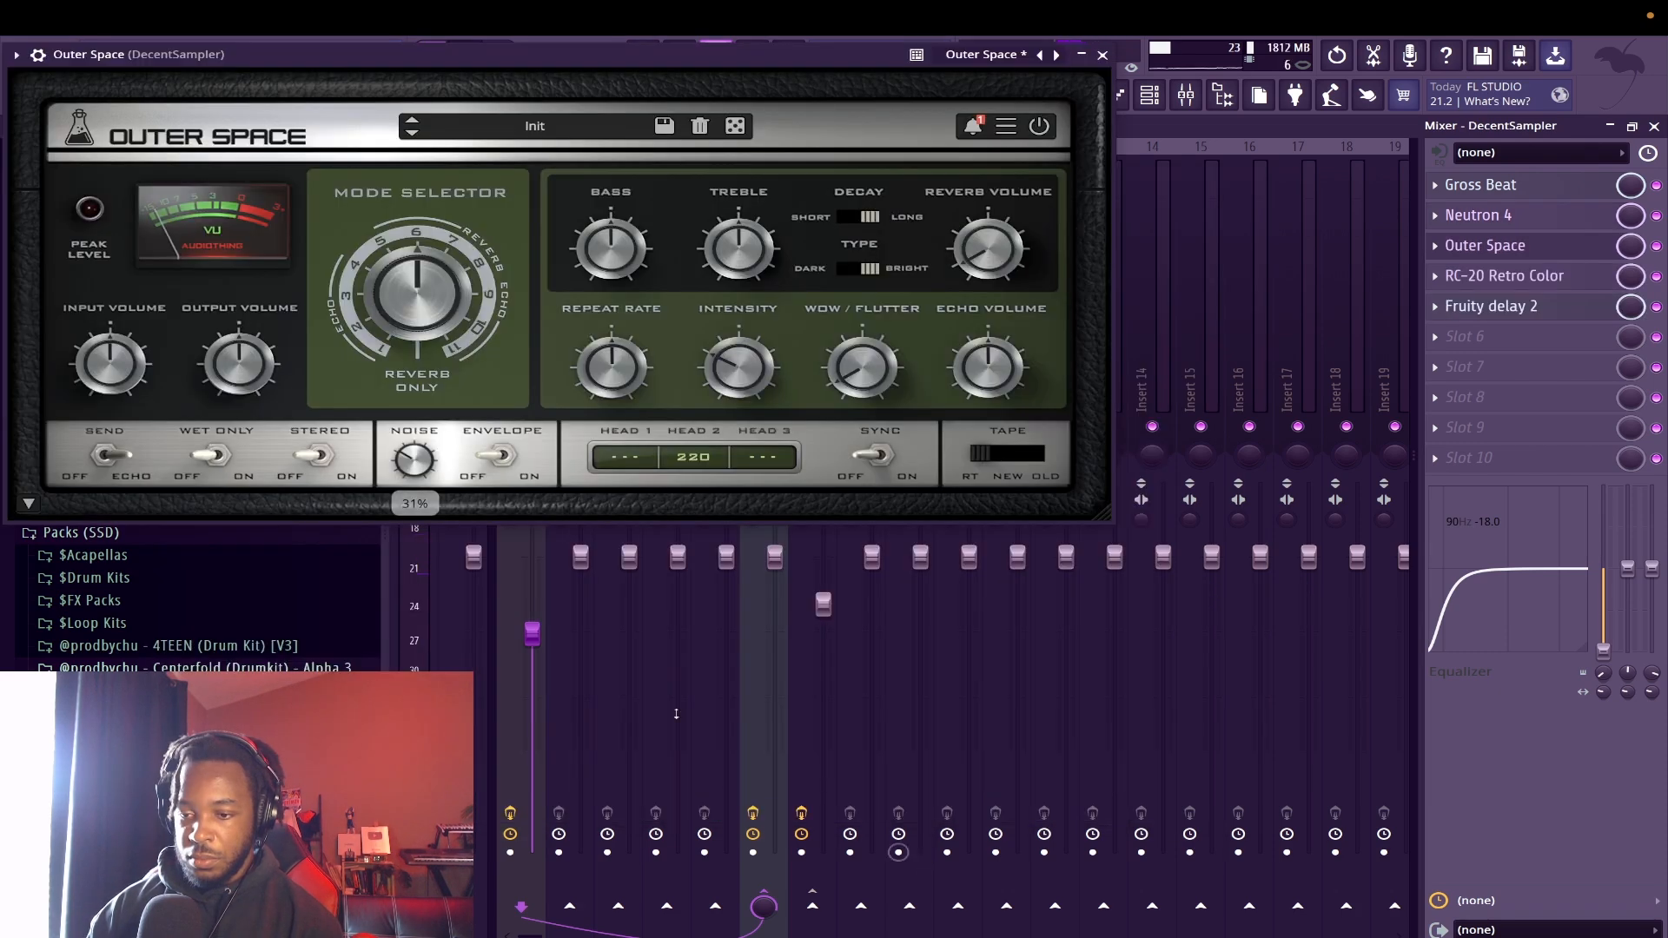
click(413, 136)
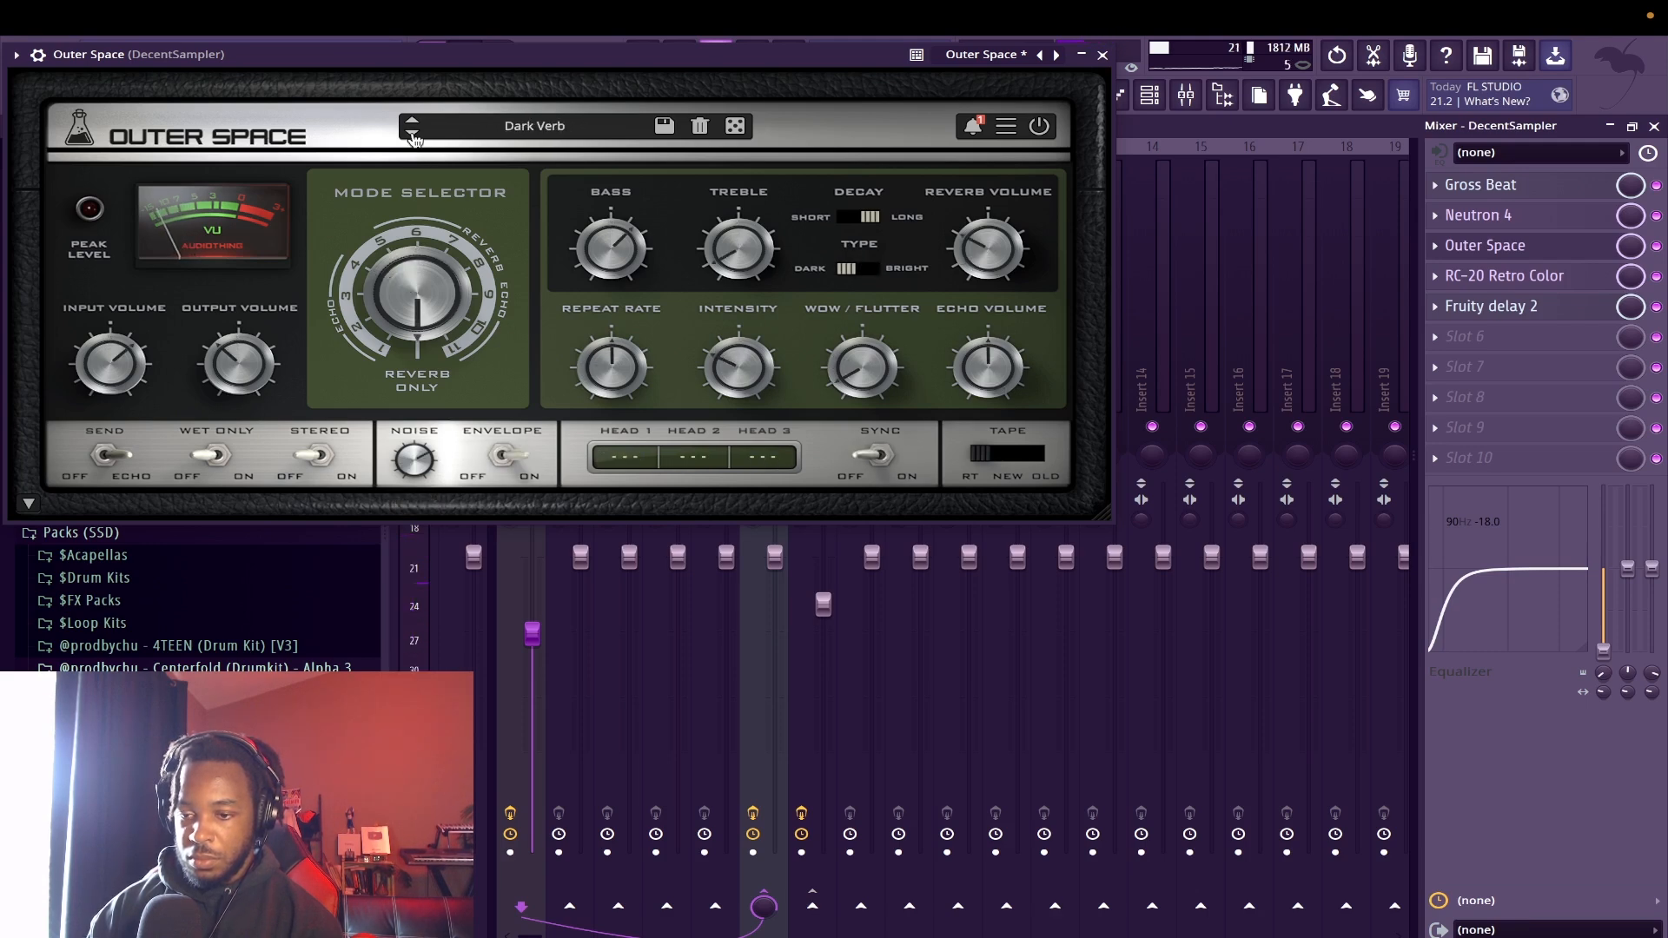
click(412, 136)
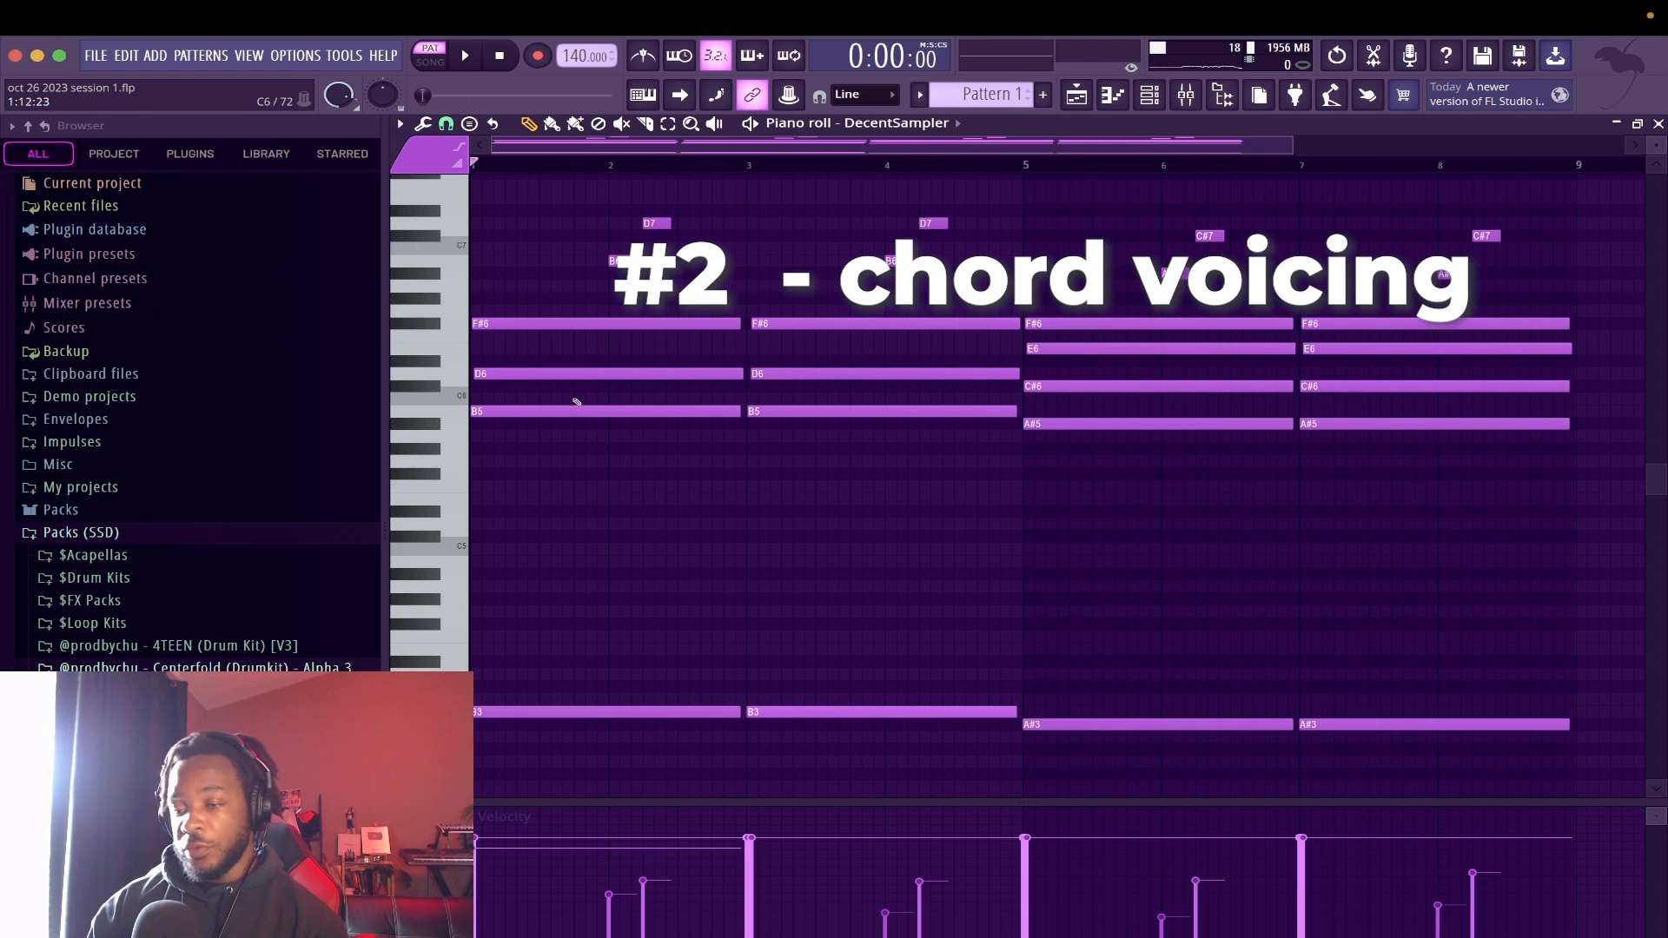
Try the two long D6 chord notes in bars 1 to 4 an octave higher and an octave lower
scroll(566, 395, down, 2)
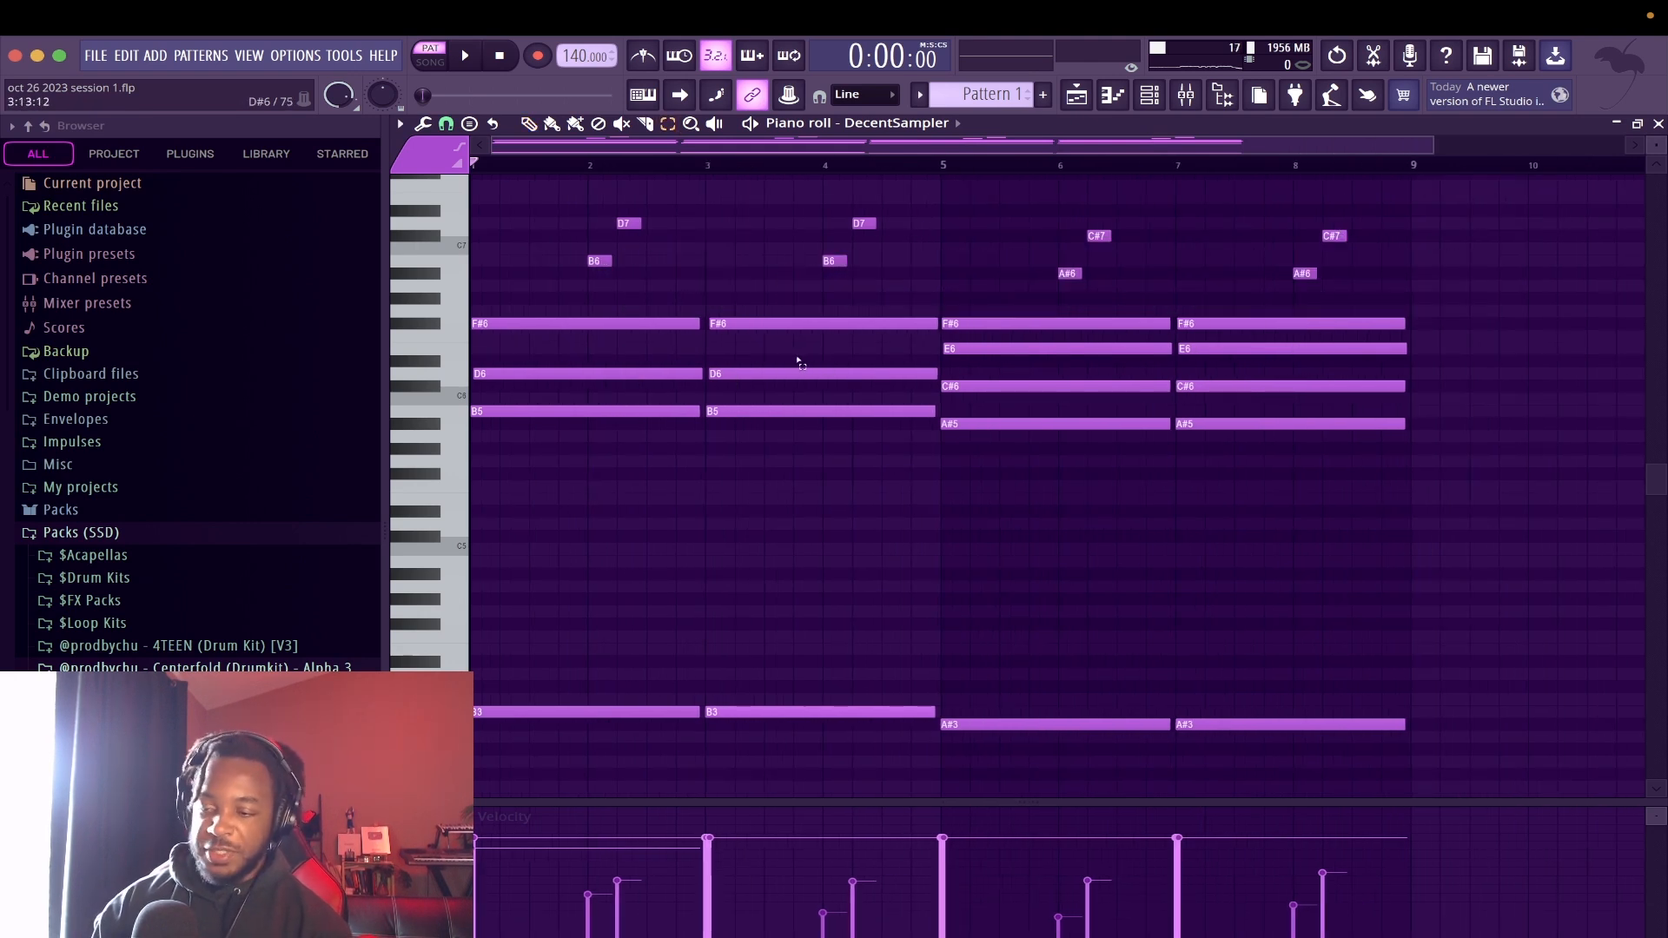
drag(732, 393, 588, 369)
key(ctrl+Up)
key(ctrl+Down)
key(ctrl+Down)
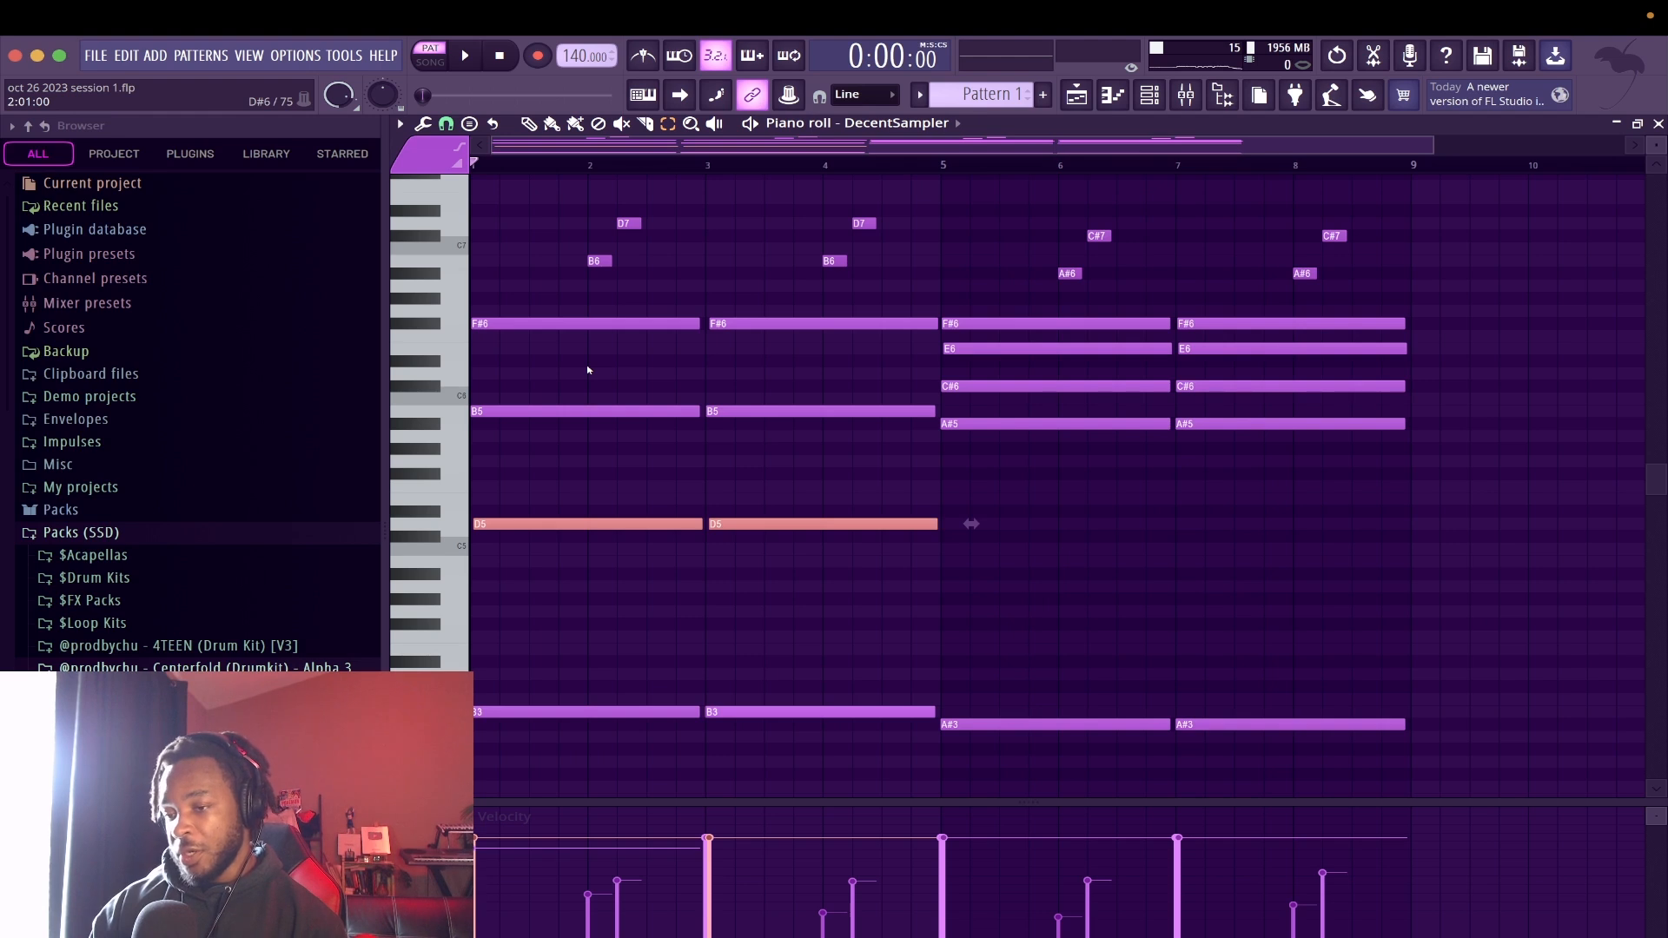
key(ctrl+Up)
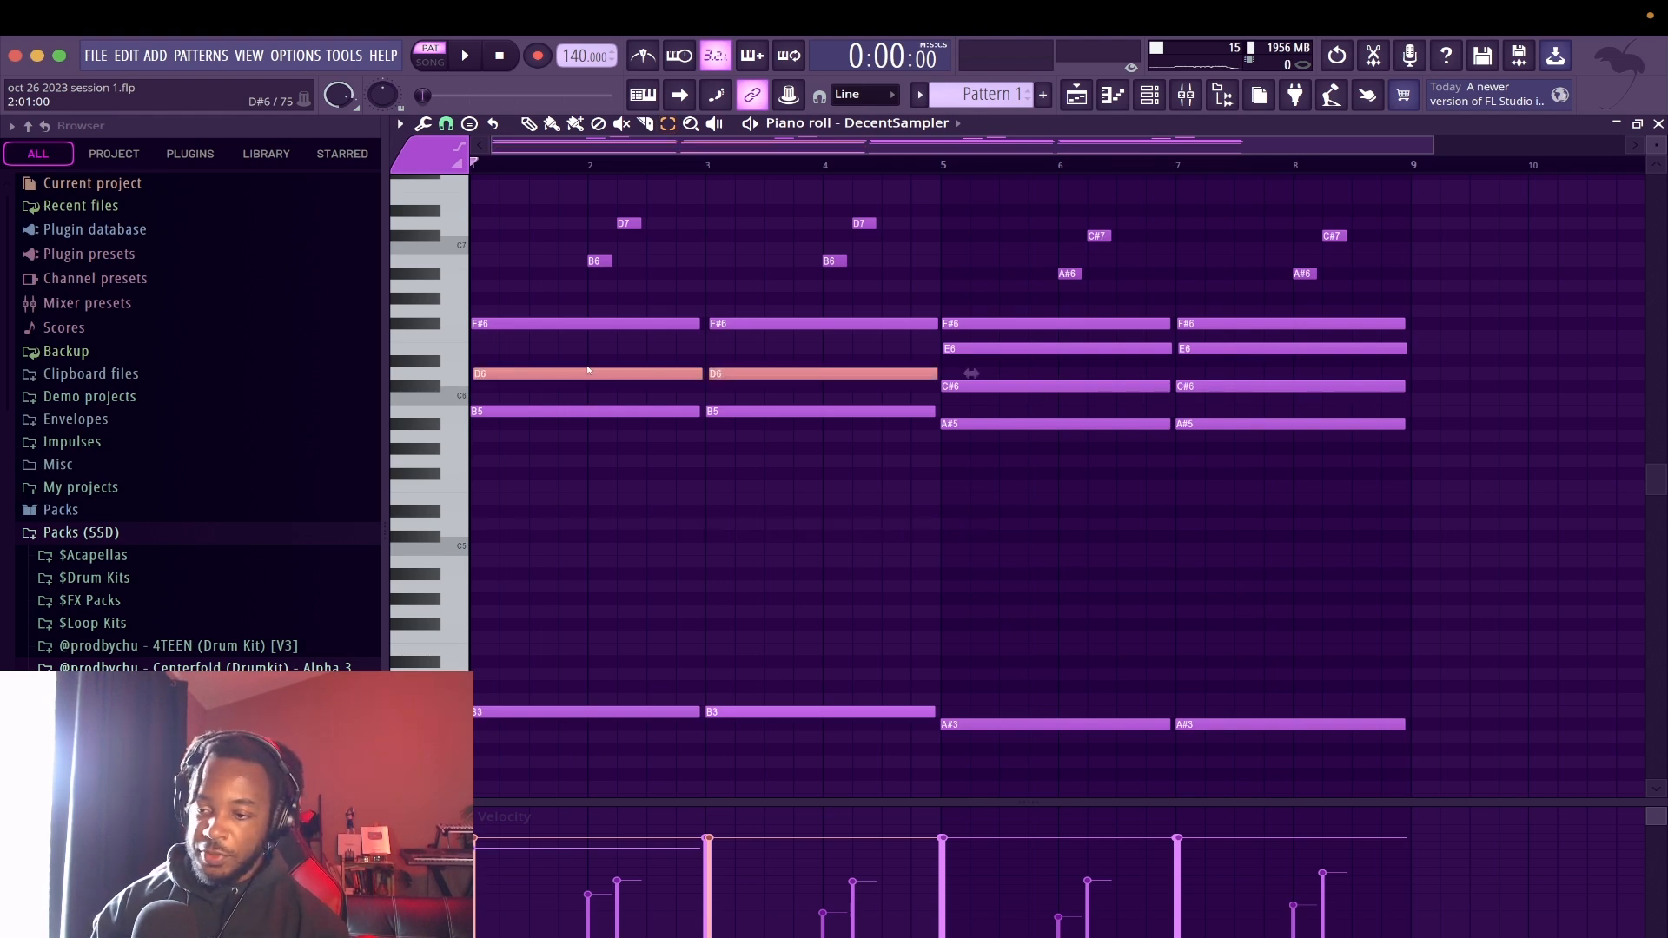
Raise the selected D6 chord notes in bars 1 to 4 one octave to D7 and play the new voicing
key(space)
key(ctrl+Up)
key(space)
key(space)
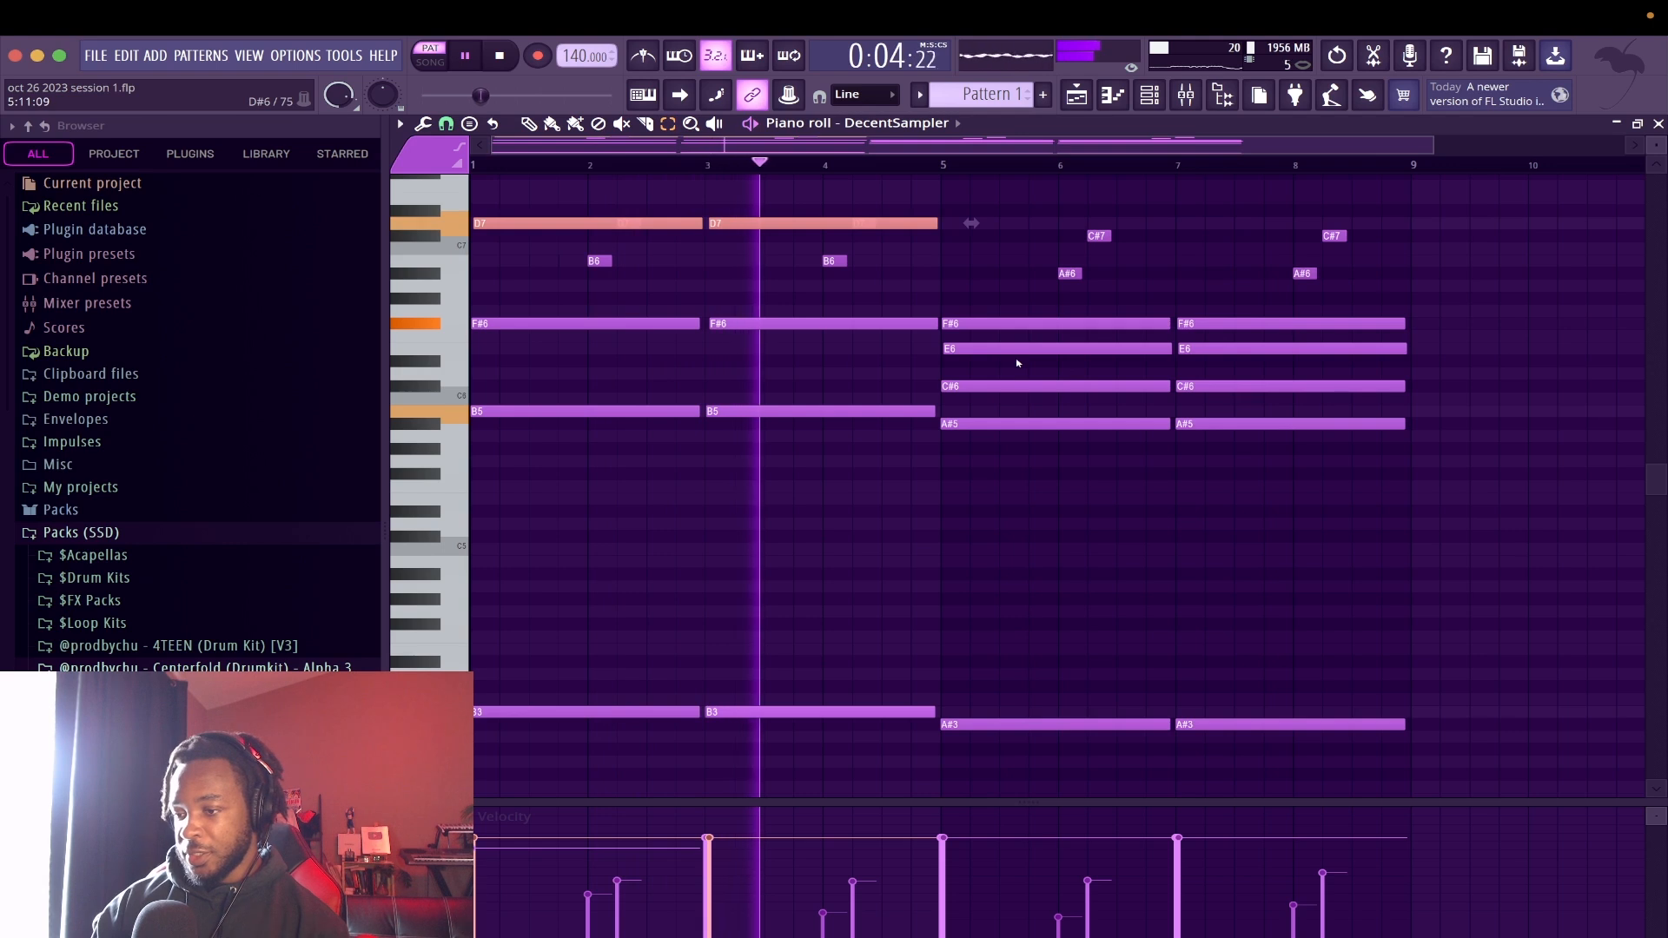
Raise the A#5 and E6 chord notes in bars 5 to 8 one octave to A#6 and E7, and close the piano roll
drag(995, 424, 1334, 443)
key(ctrl+Up)
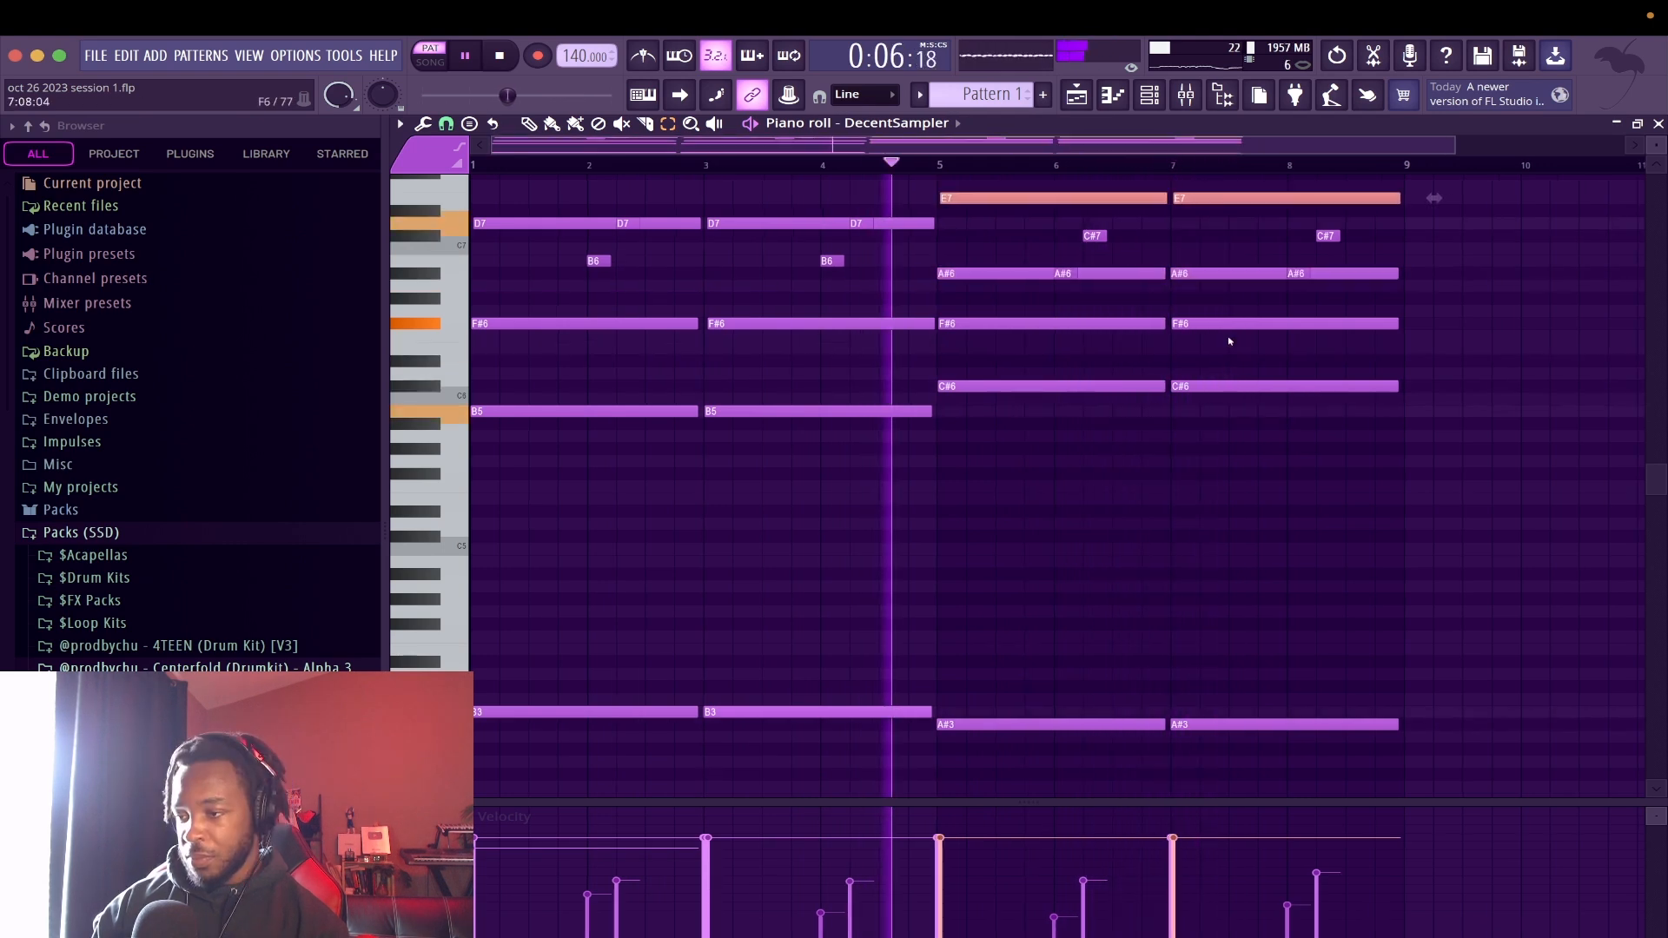
scroll(1229, 341, down, 1)
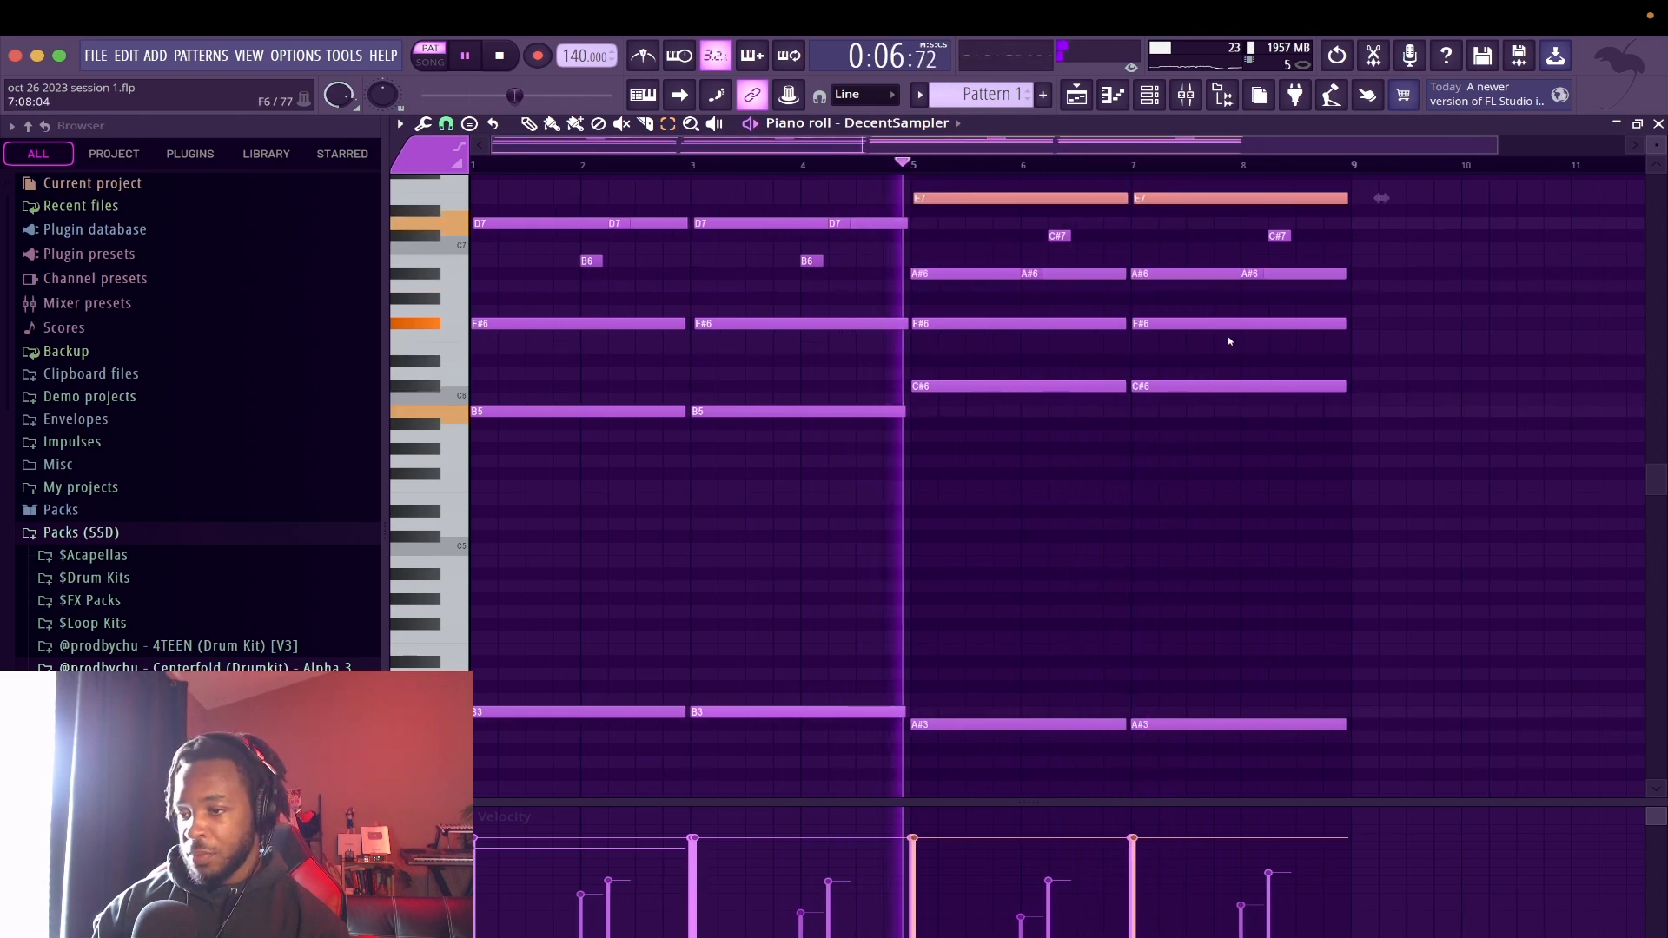
click(1659, 123)
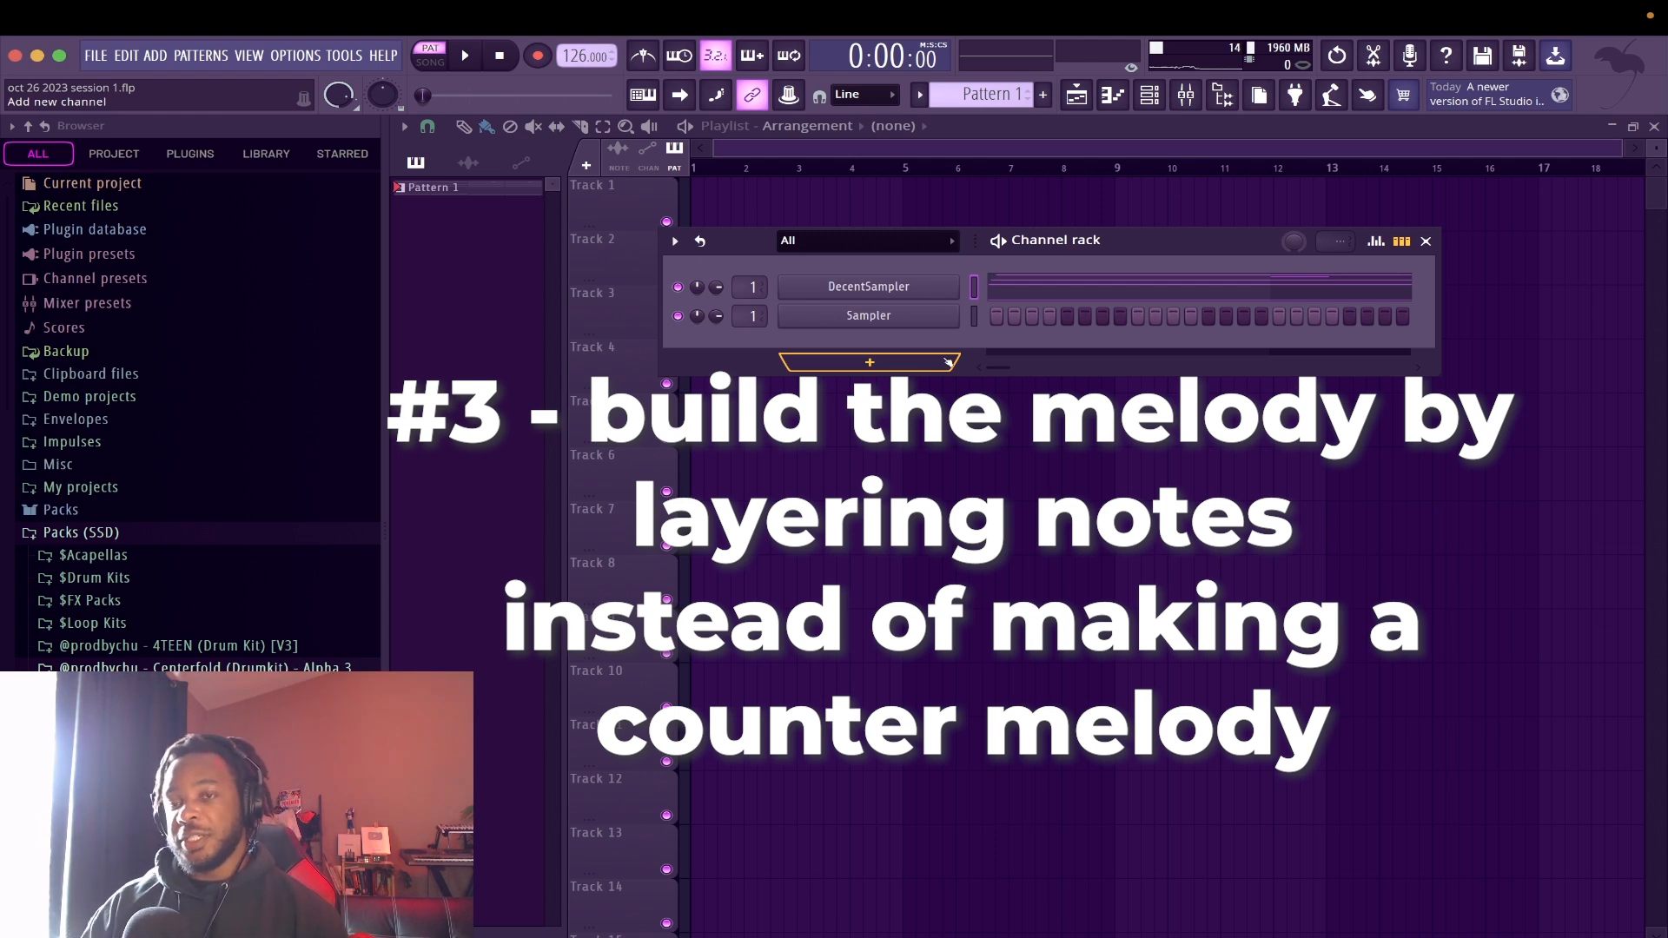
Open the choices for inserting a new instrument channel at the Sampler channel
right_click(919, 316)
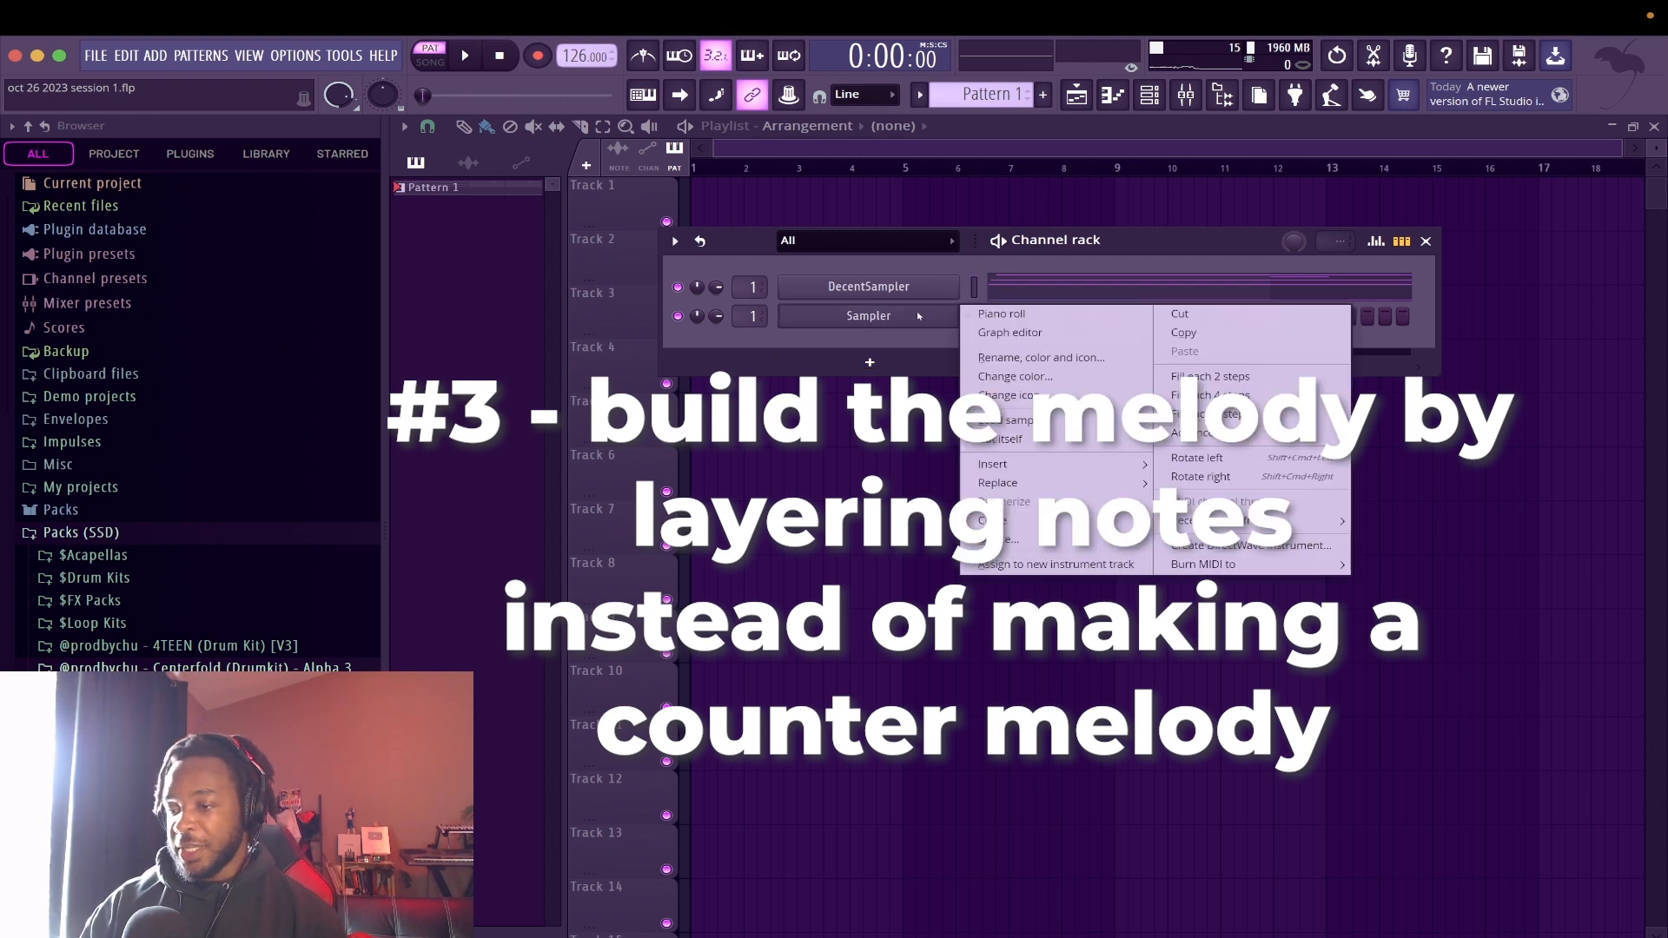
mouse_move(1083, 466)
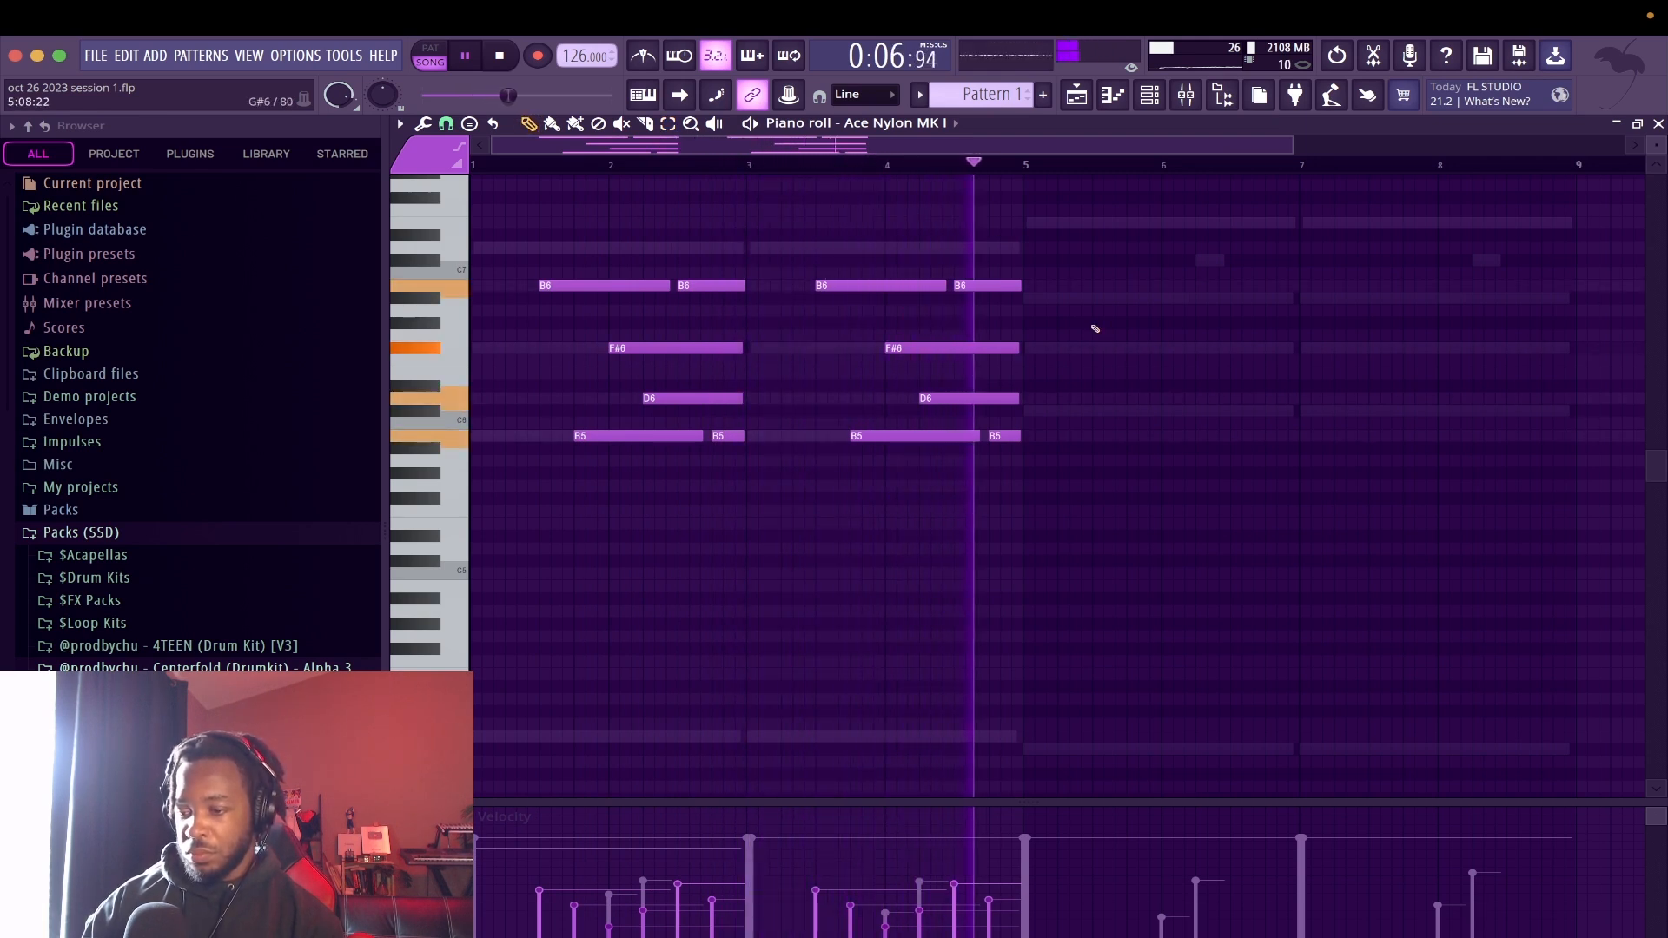
Duplicate the Ace Nylon MK I notes of bars 1 to 4 and shift the copy to line up with bars 5 to 8
key(ctrl+b)
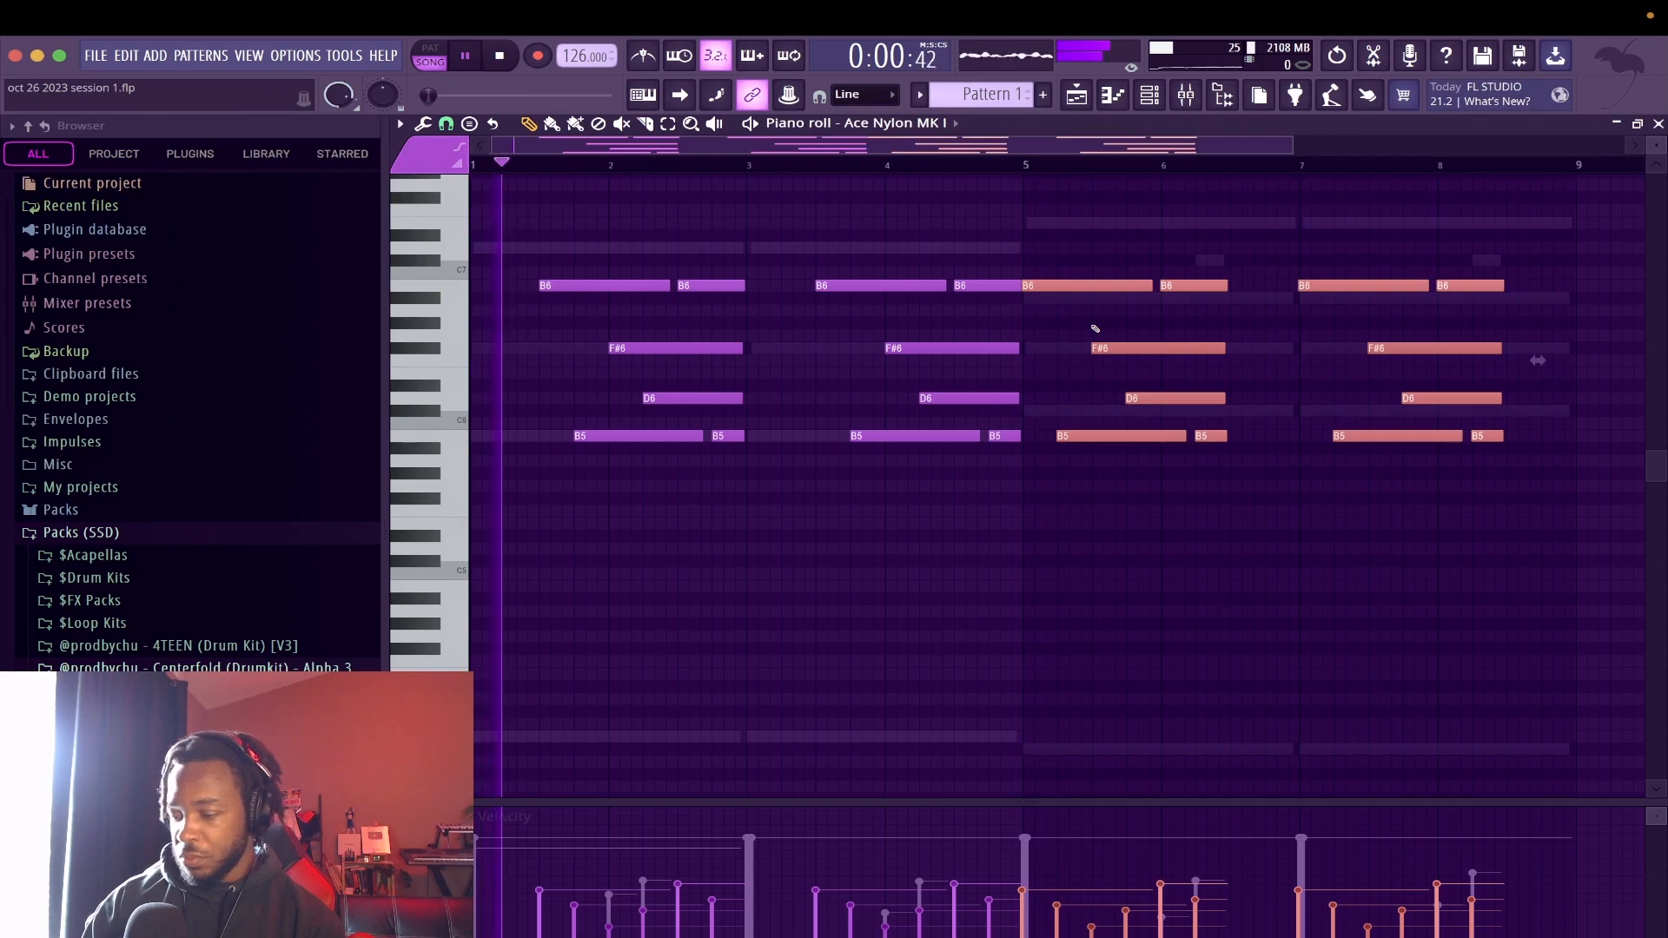
drag(1067, 280, 1136, 282)
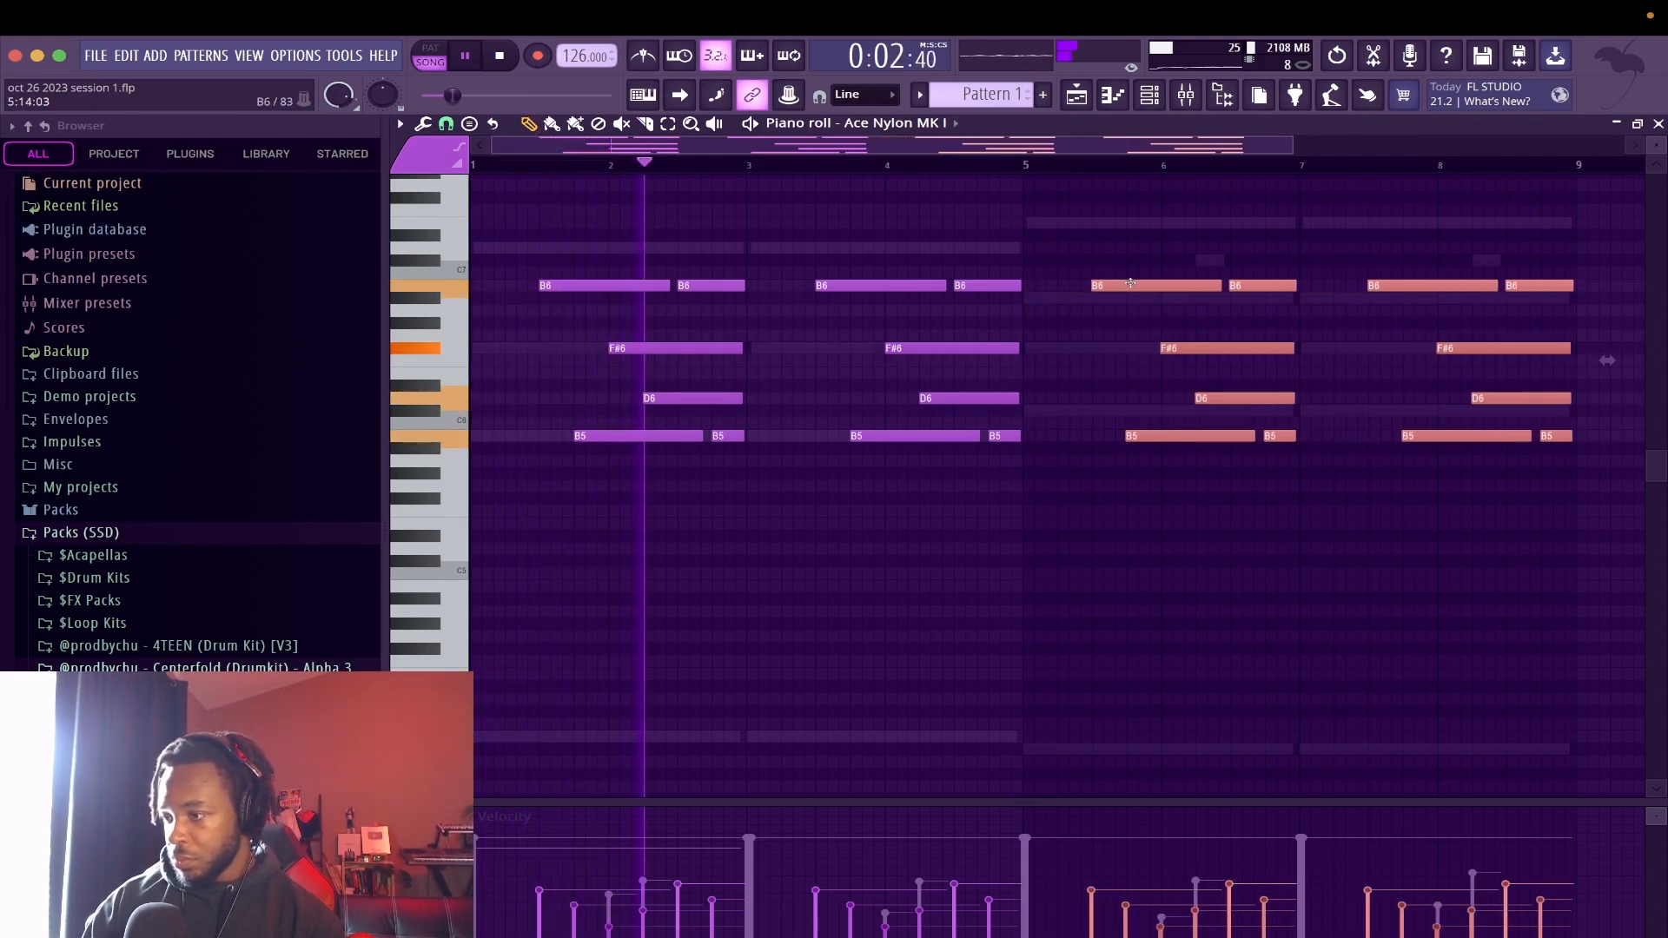
key(space)
scroll(1136, 282, up, 2)
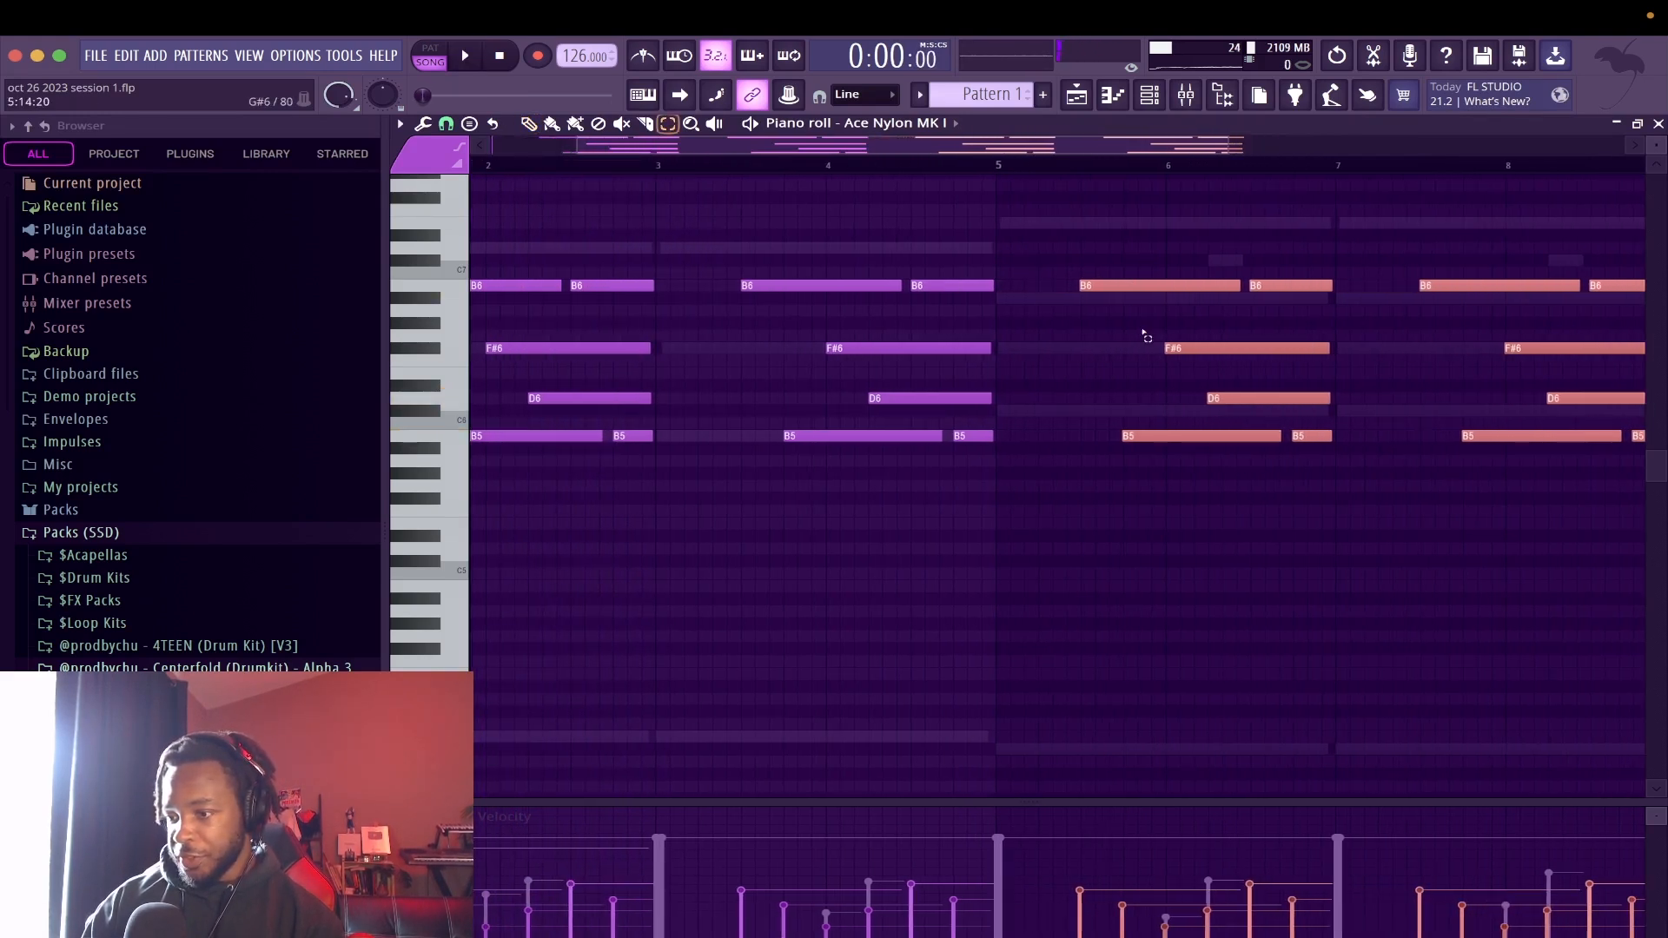
scroll(1192, 415, down, 2)
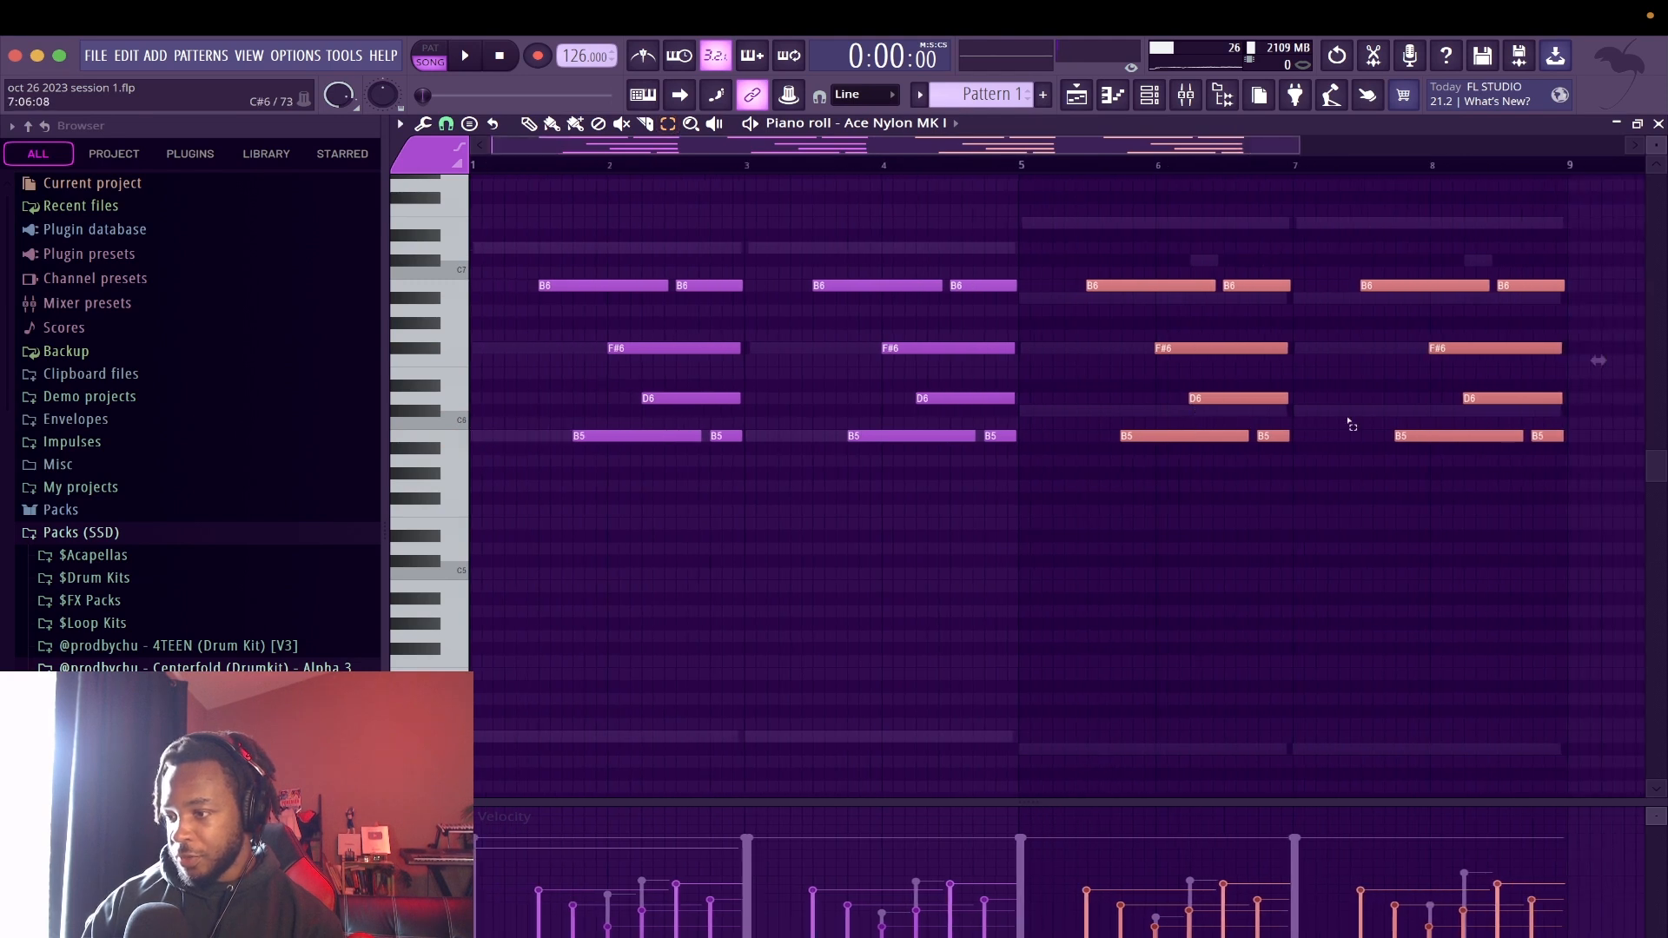
click(1355, 373)
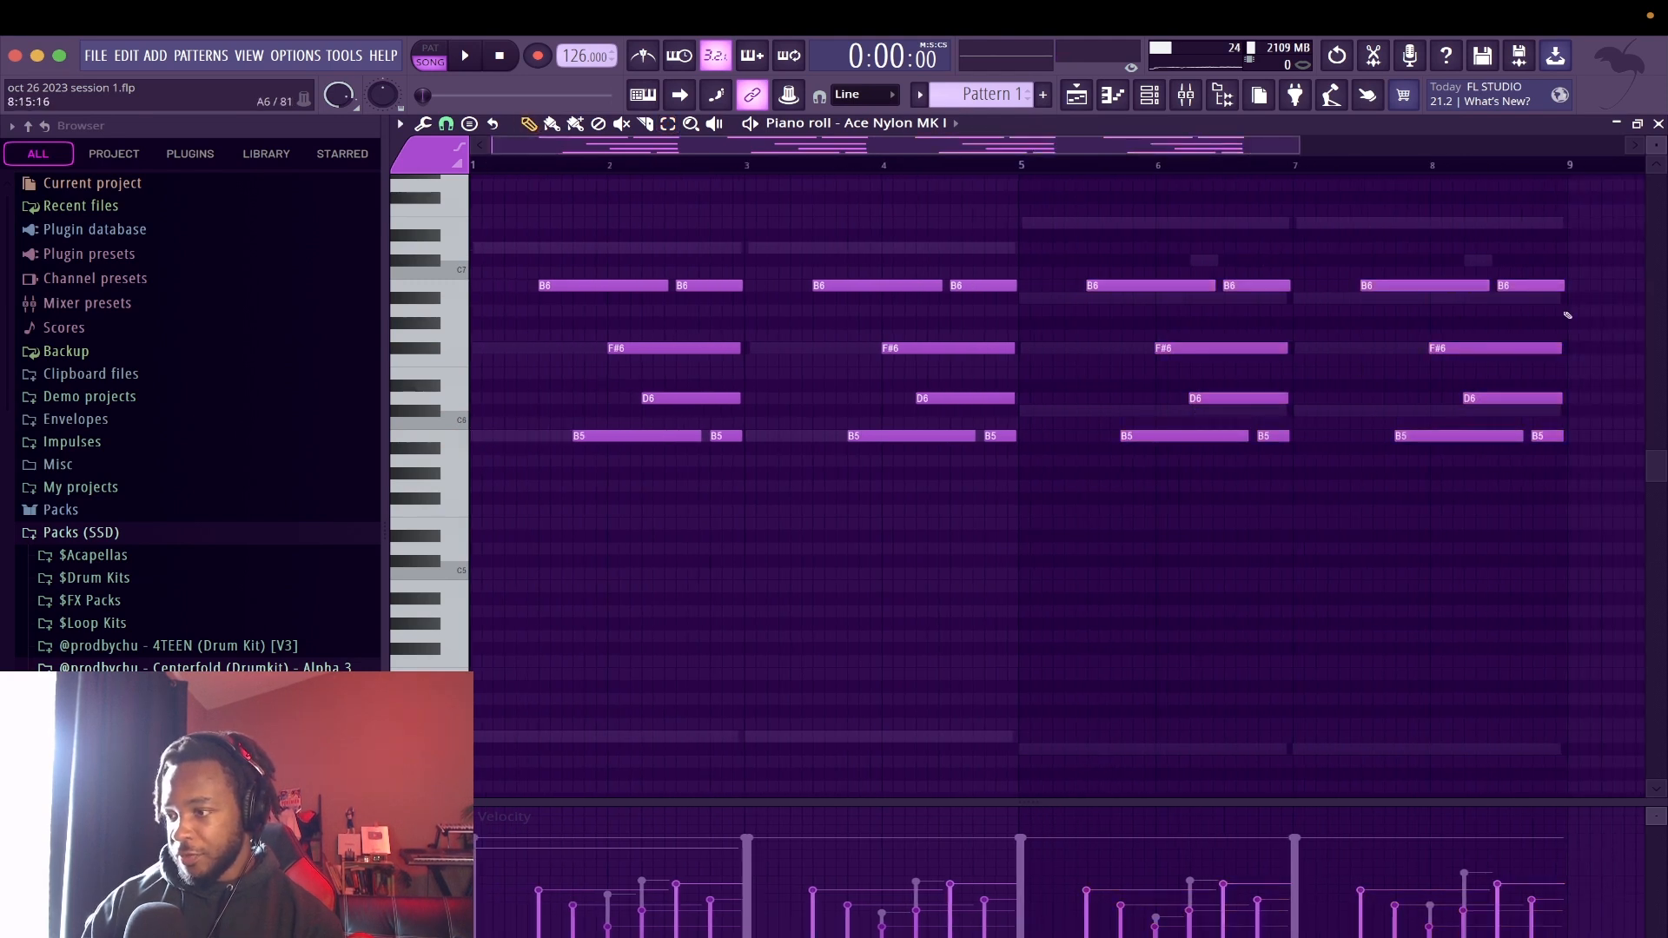
Retune the copied B6 notes to A#6 and the B5 and D6 notes to C#6, and trim the last A#6 to end at bar 9
drag(1580, 314, 1121, 256)
key(space)
key(shift+Up)
key(shift+Up)
key(shift+Up)
key(shift+Up)
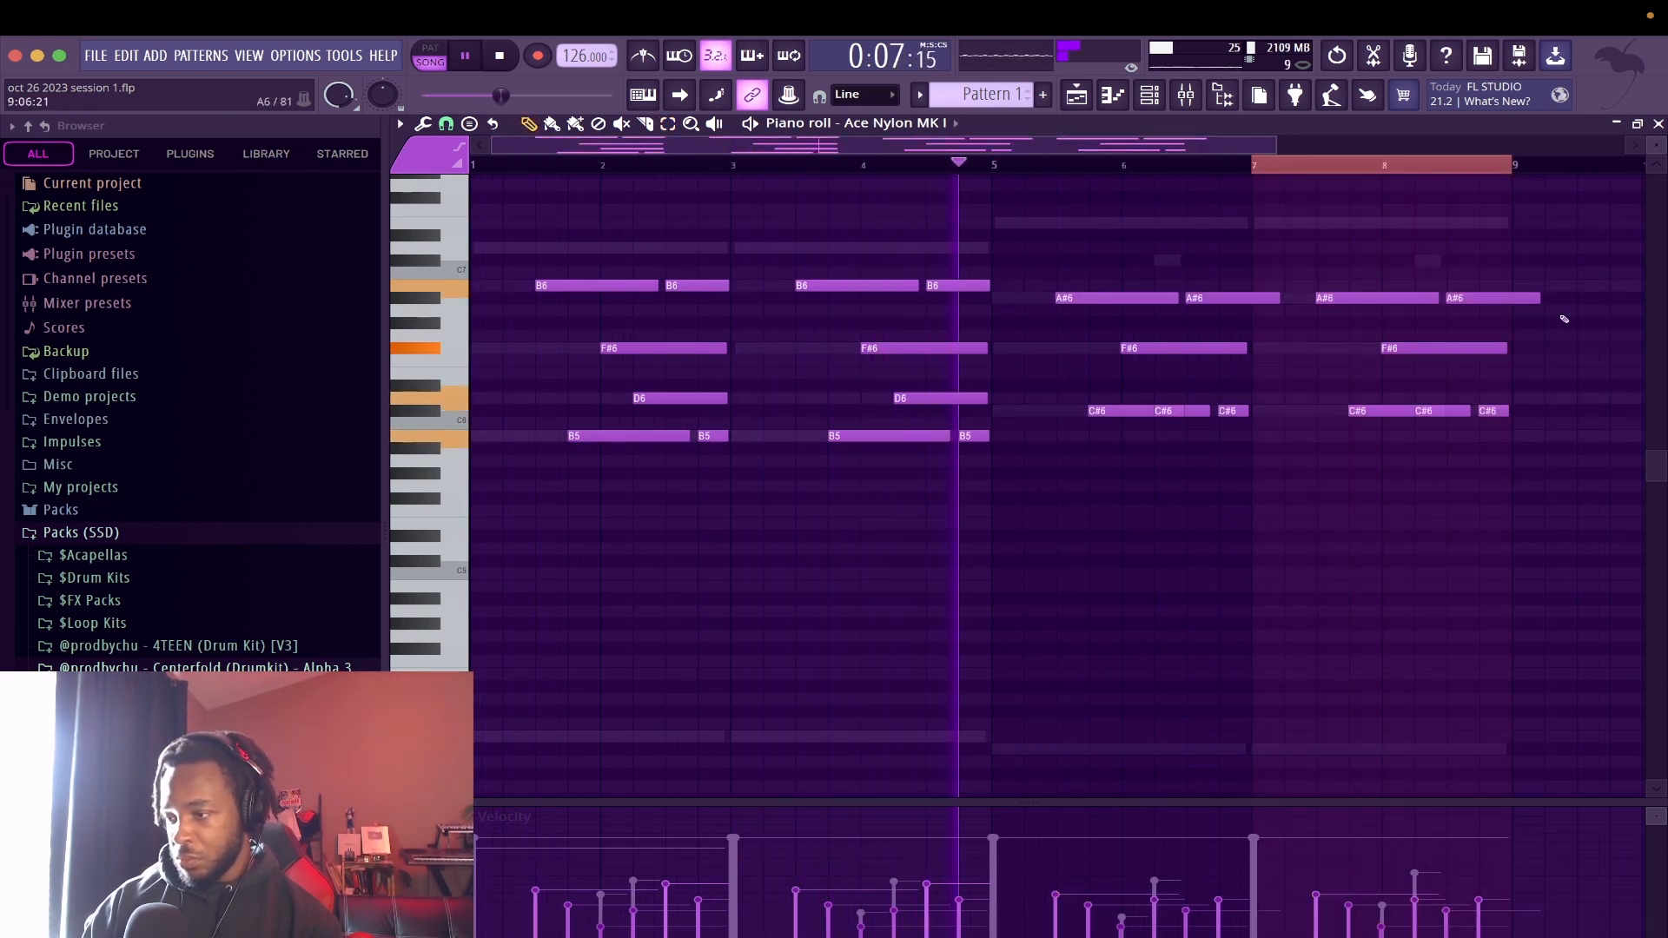
drag(1534, 293, 1508, 296)
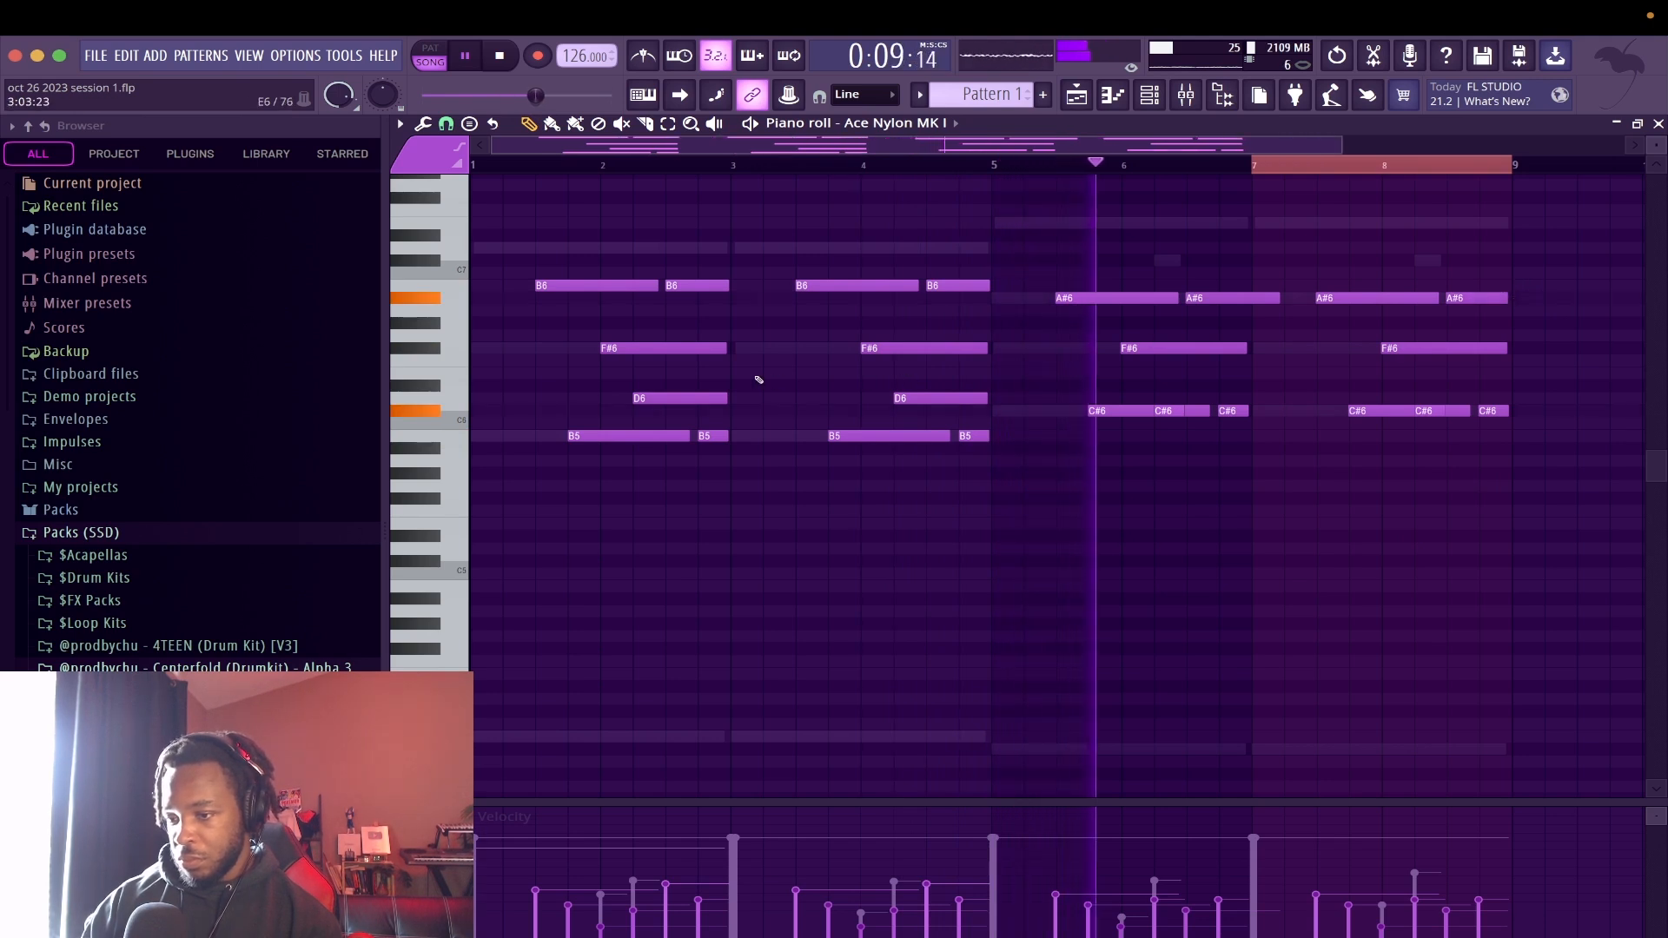
Lengthen the F#6, D6 and last B5 notes of bar 2 in the Ace Nylon MK I part so they carry on into bar 3
drag(714, 345, 823, 348)
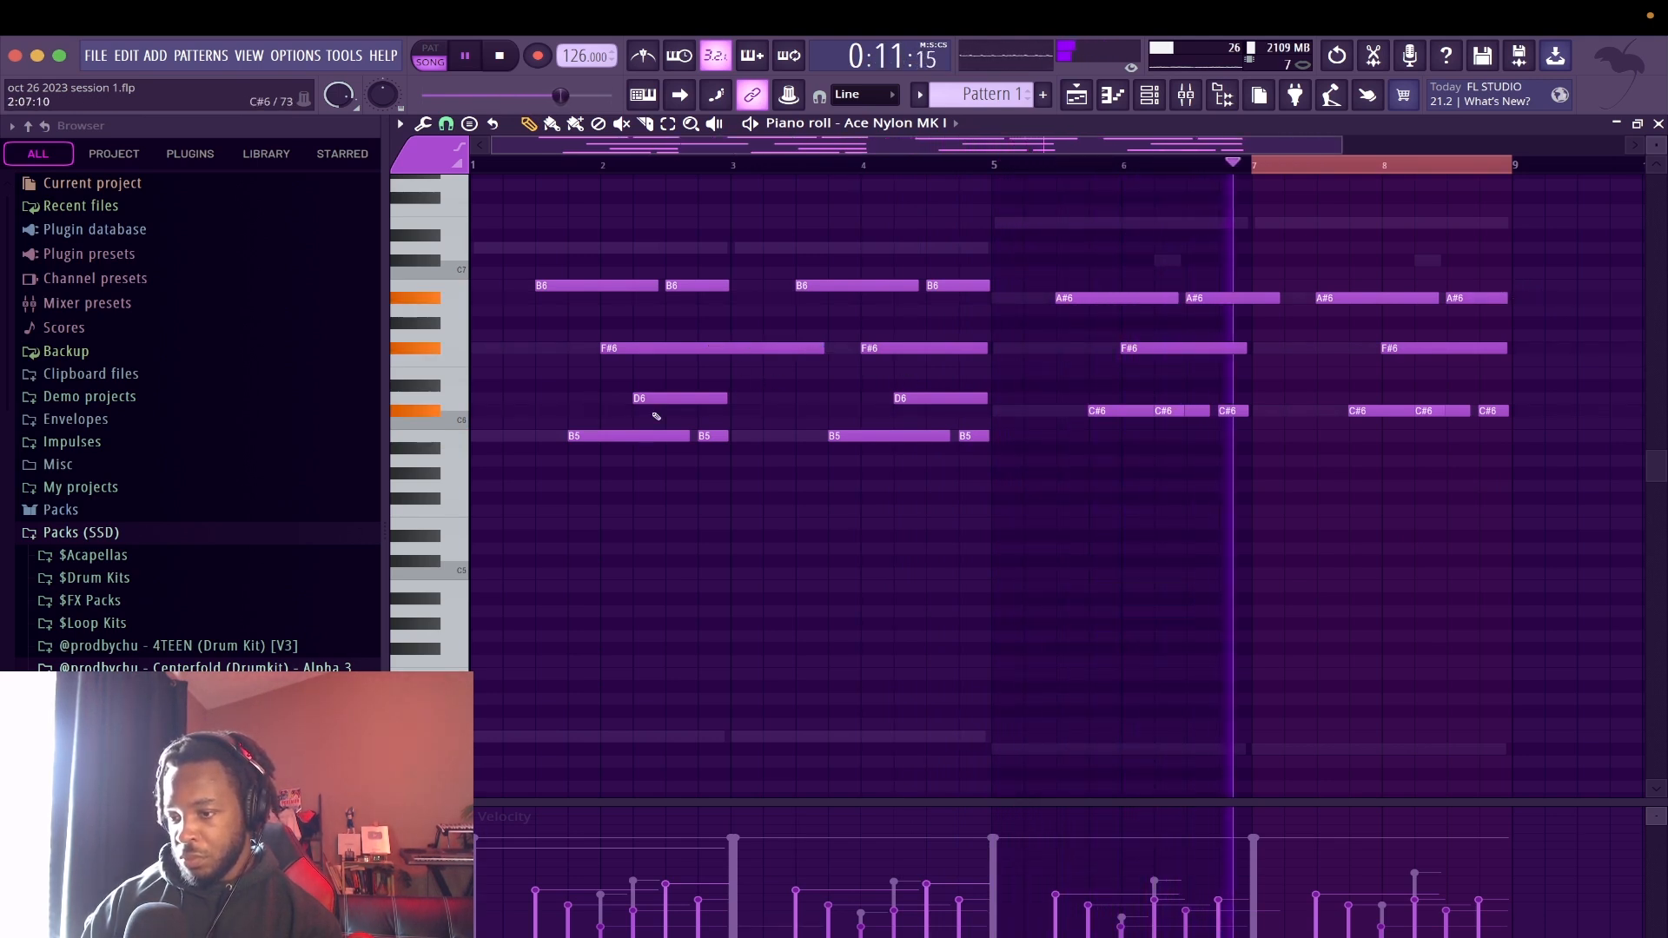
drag(719, 395, 823, 397)
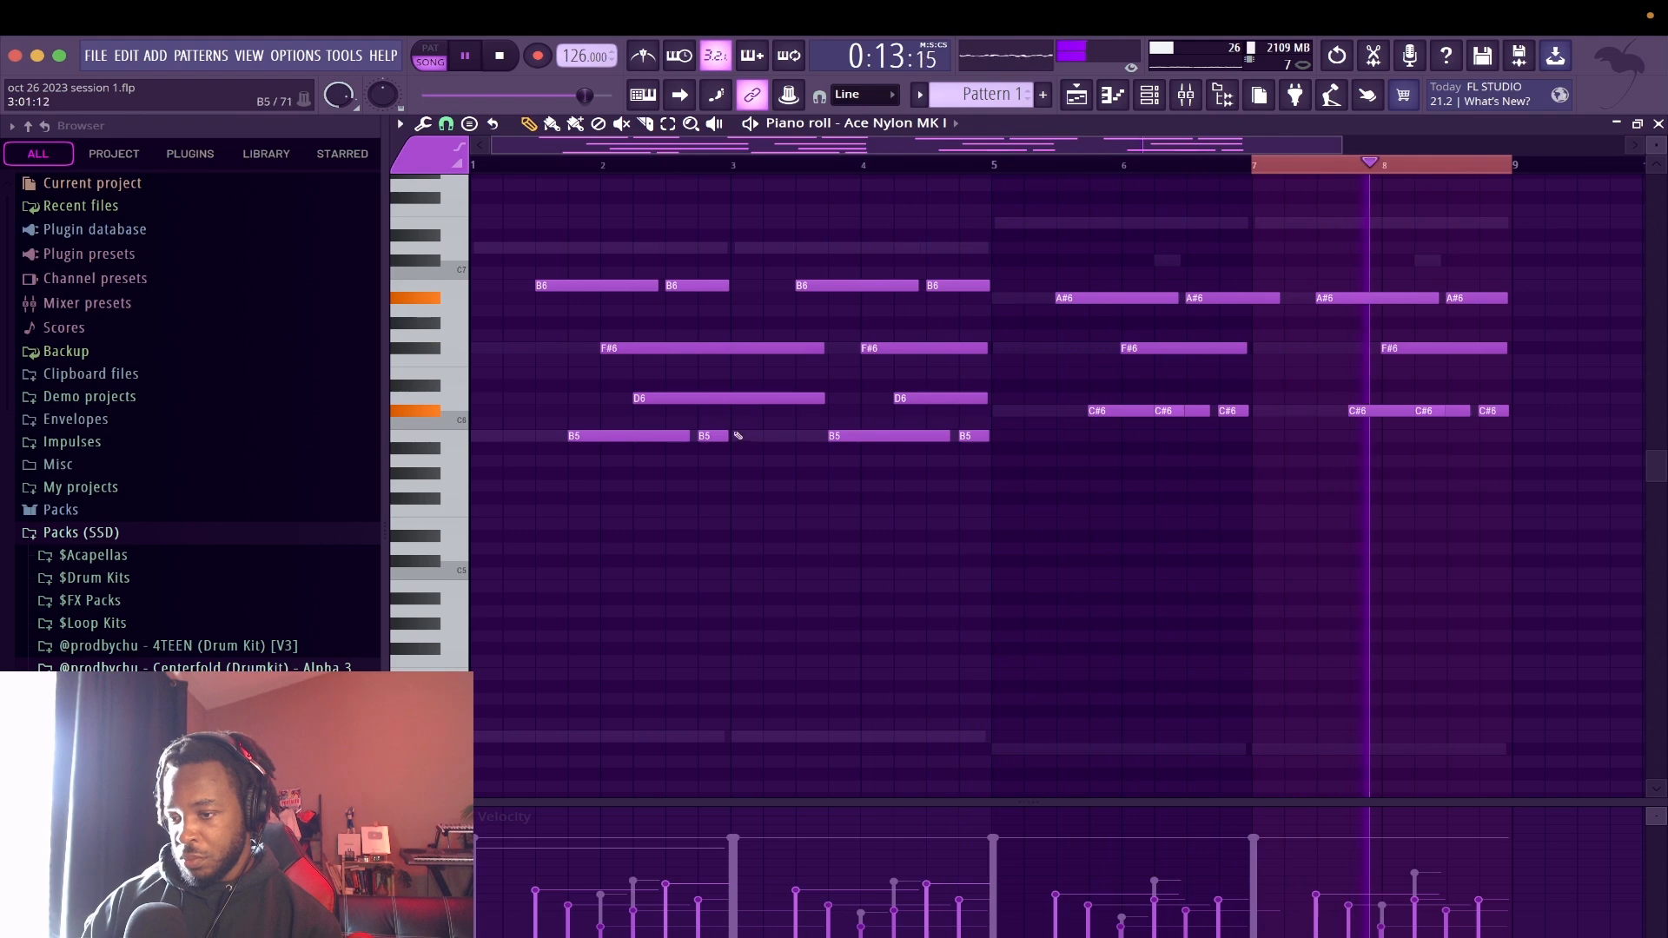
drag(720, 430, 785, 432)
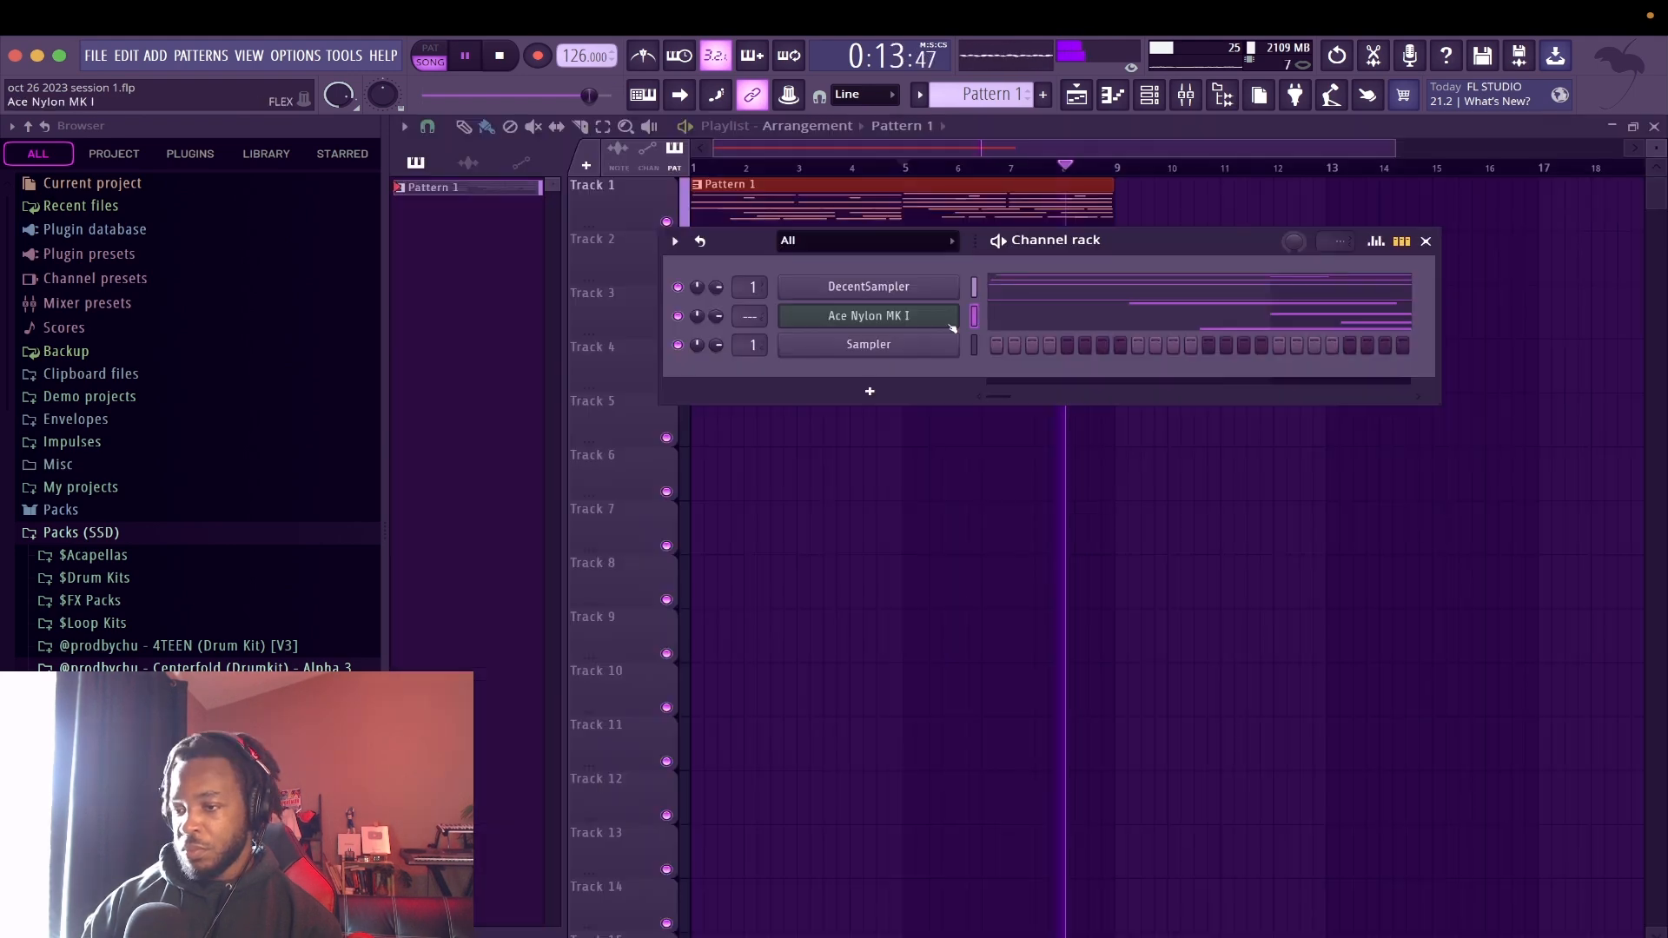
Clone the Ace Nylon MK I channel and close the clone's instrument window
right_click(949, 327)
click(1047, 504)
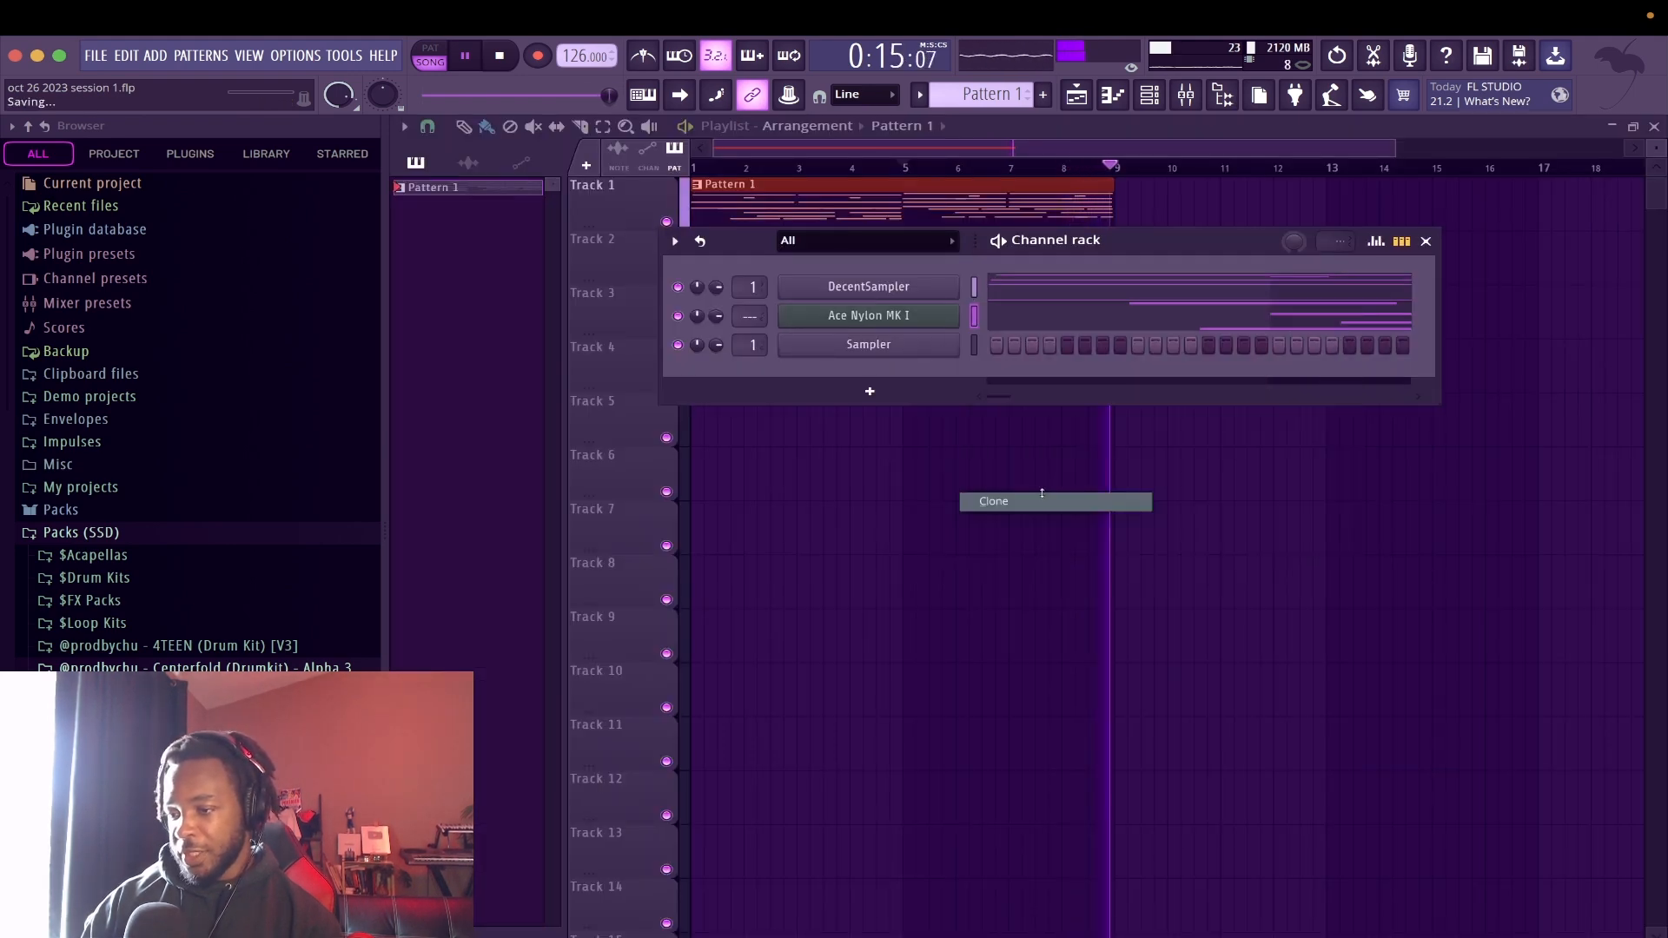
click(1656, 296)
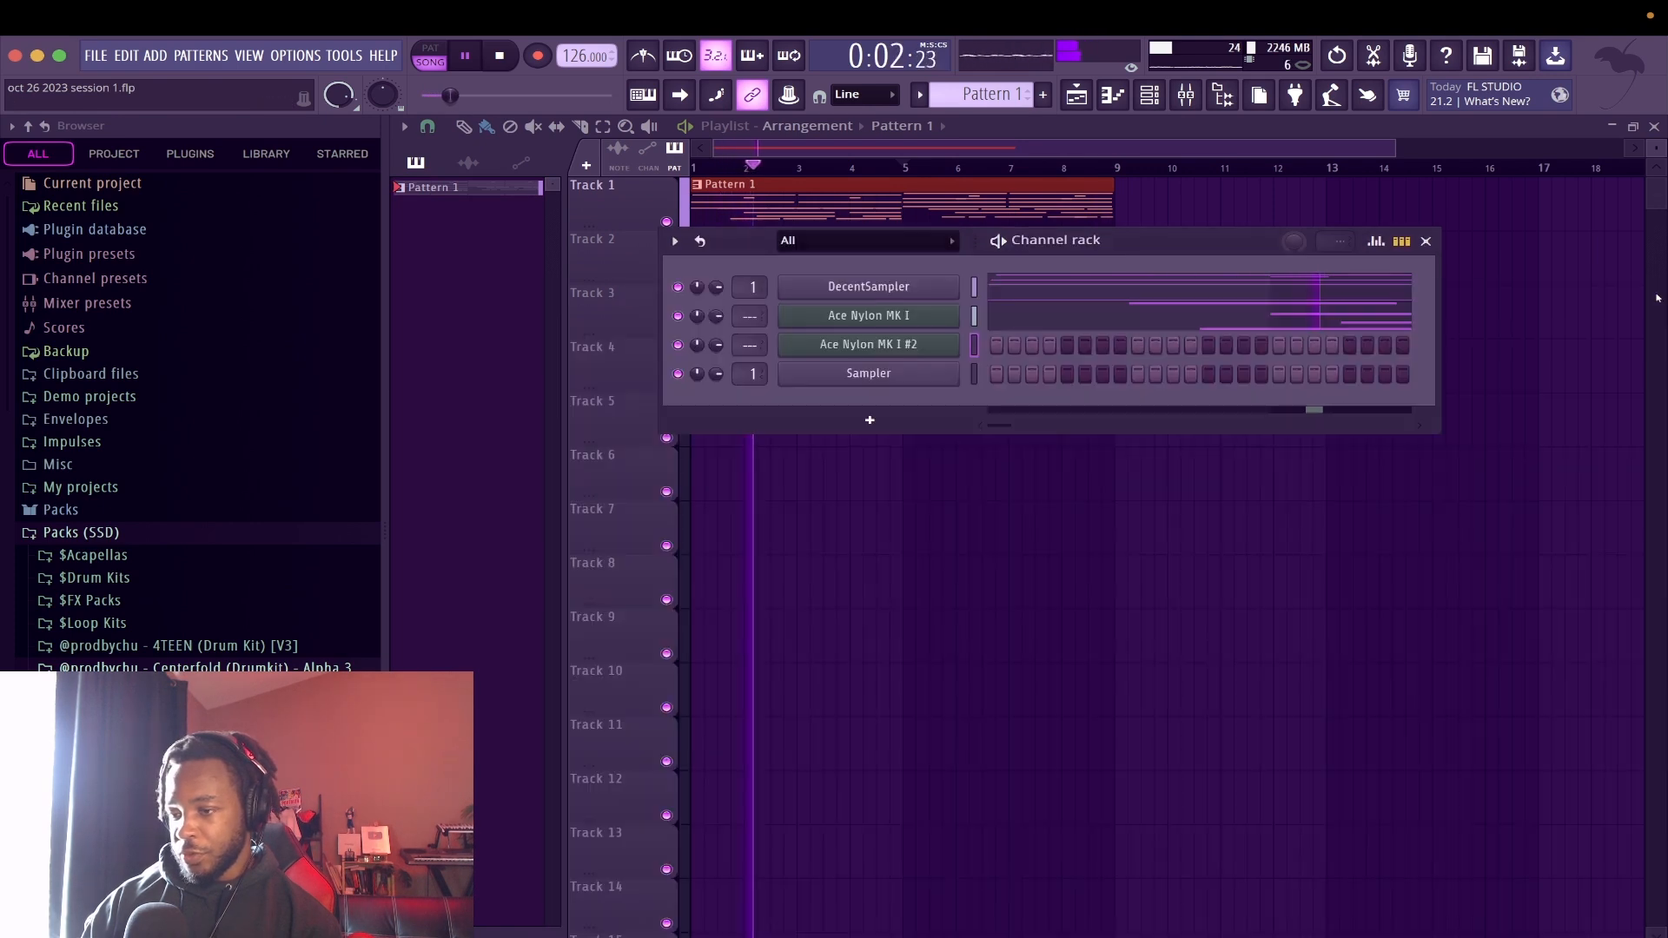
Copy the Ace Nylon MK I notes and paste them into the Ace Nylon MK I #2 channel
right_click(903, 321)
click(1210, 338)
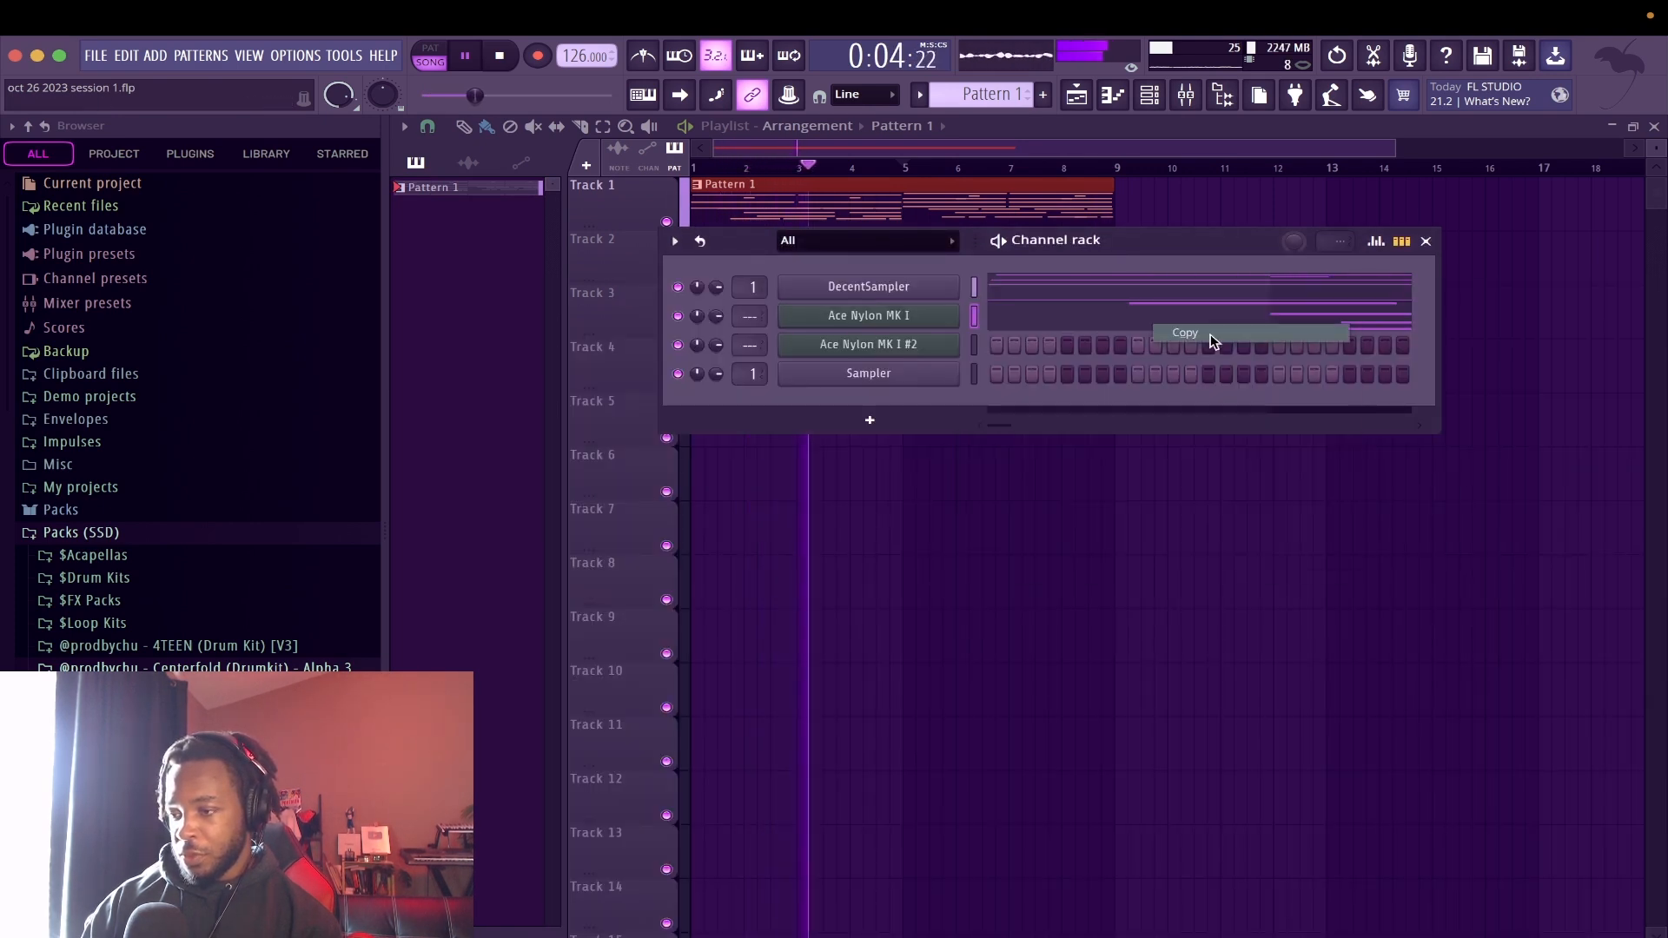
click(928, 347)
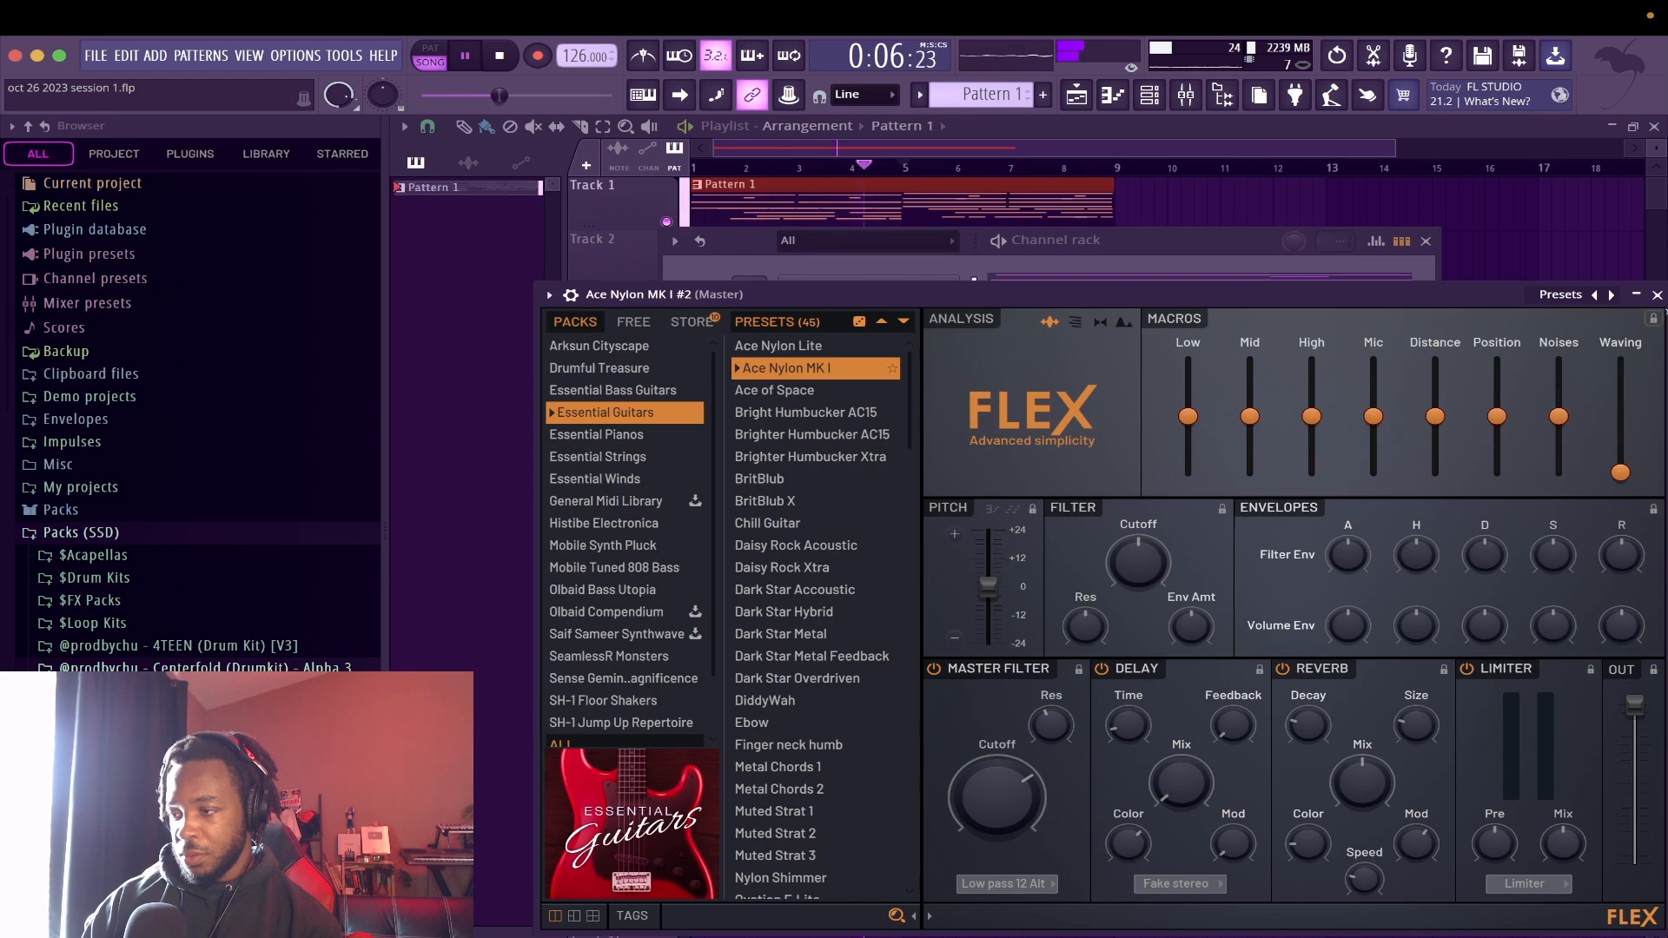
click(1656, 295)
right_click(956, 343)
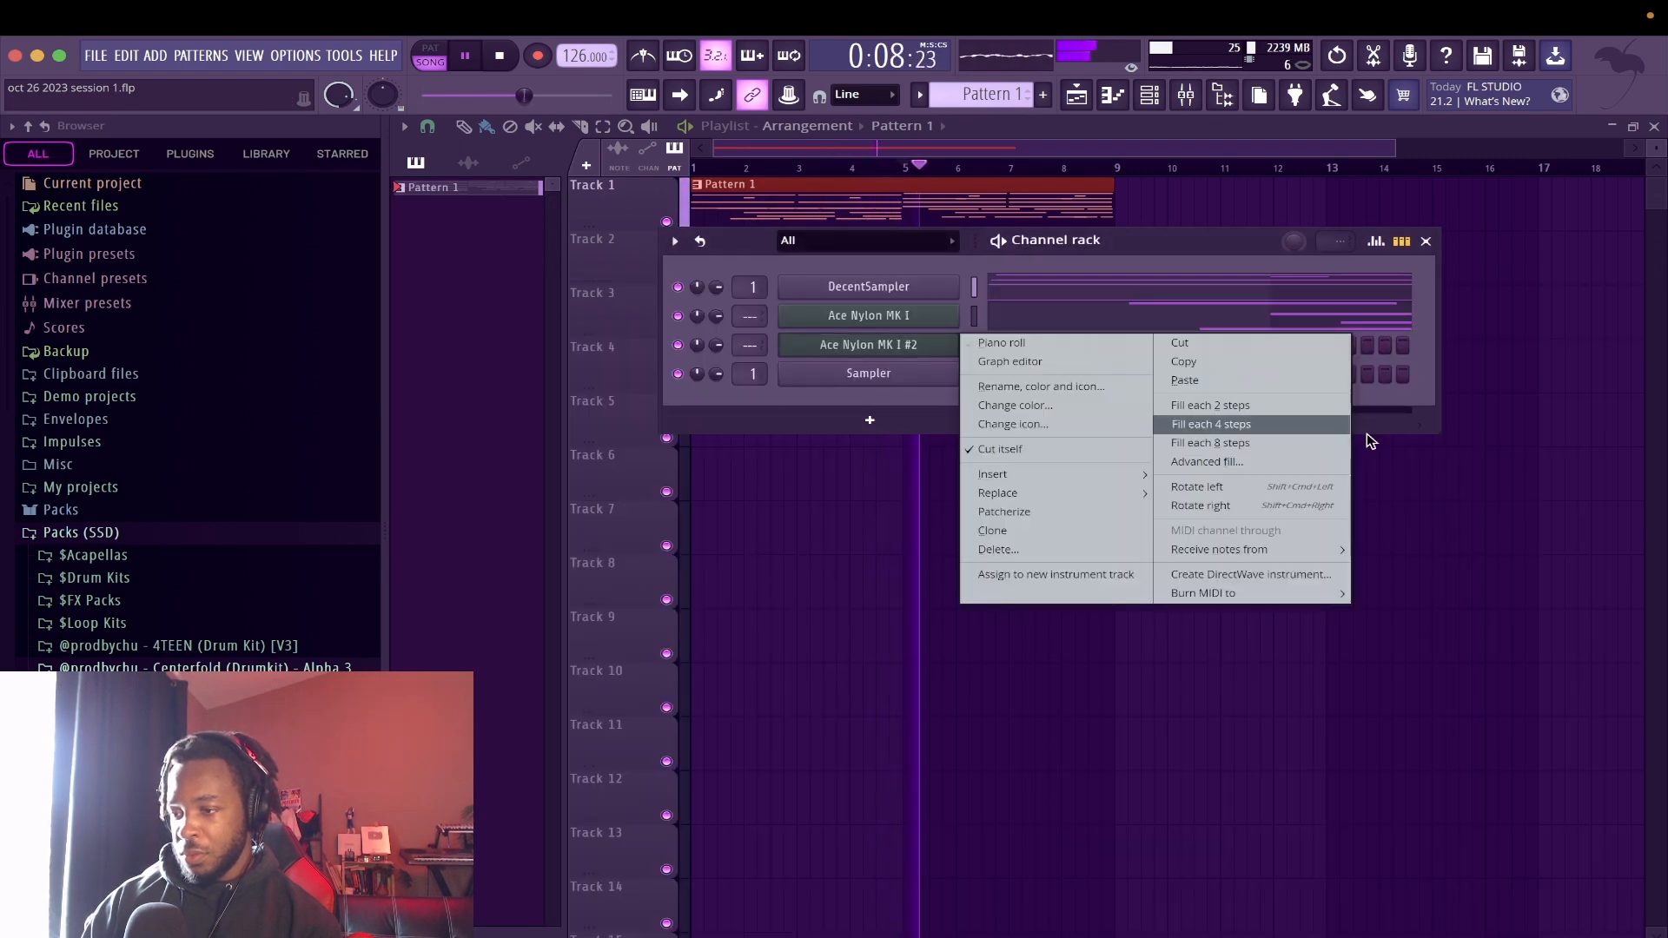
click(1291, 382)
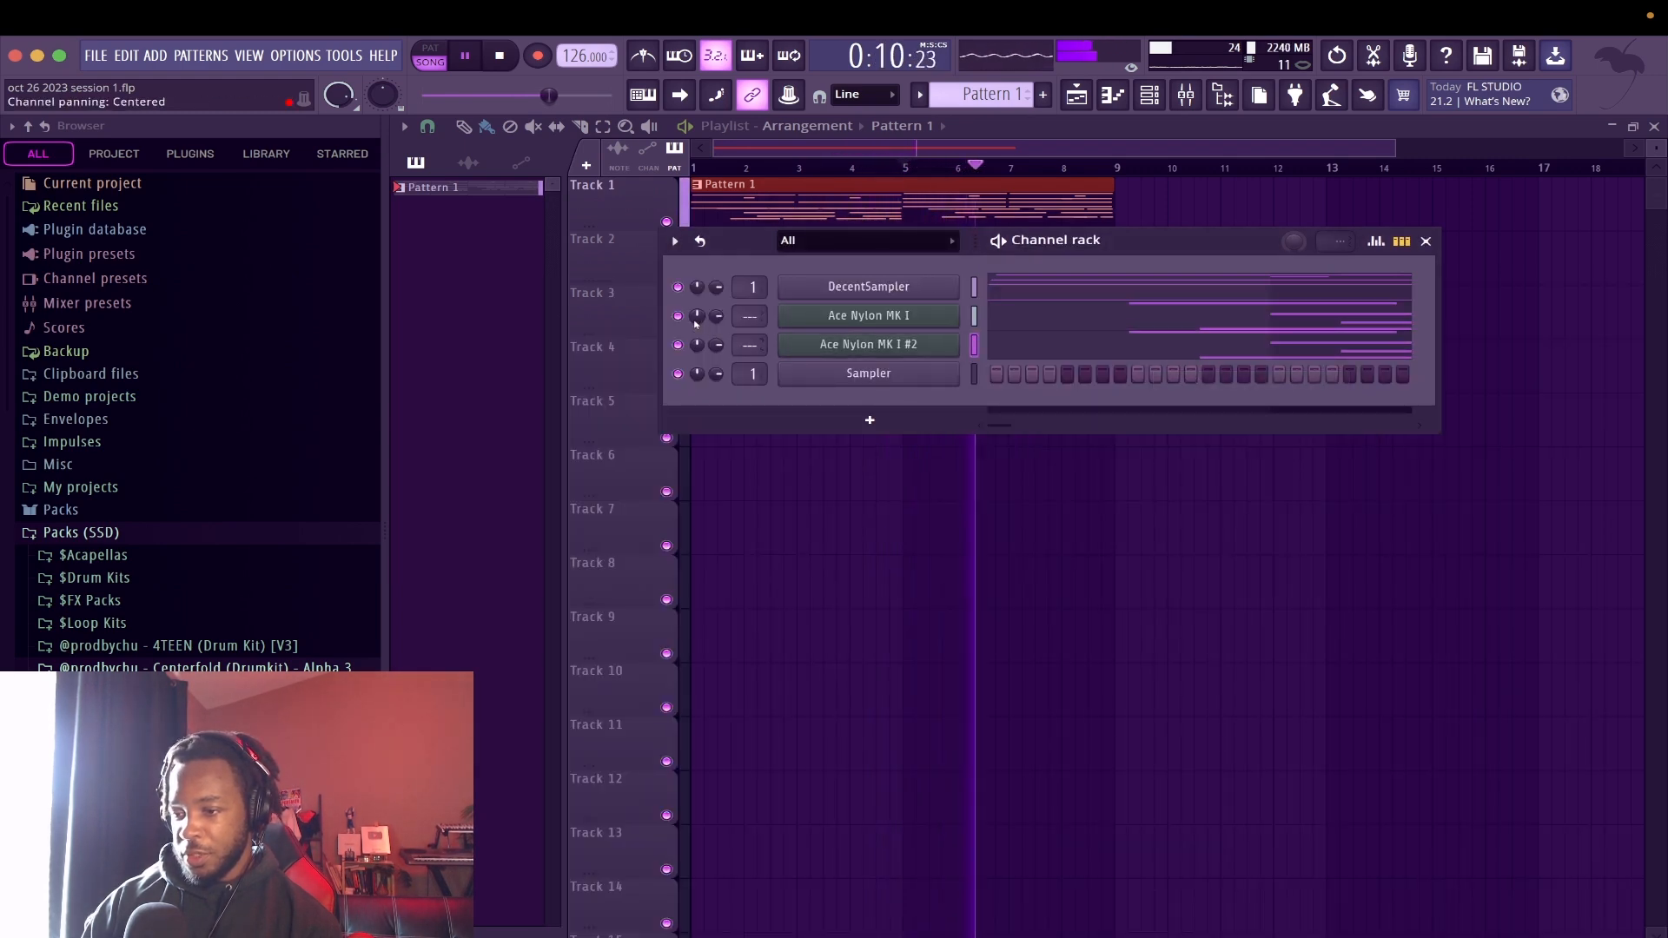
Pan the two Ace Nylon guitar channels apart and link them to mixer insert 2
drag(697, 345, 697, 278)
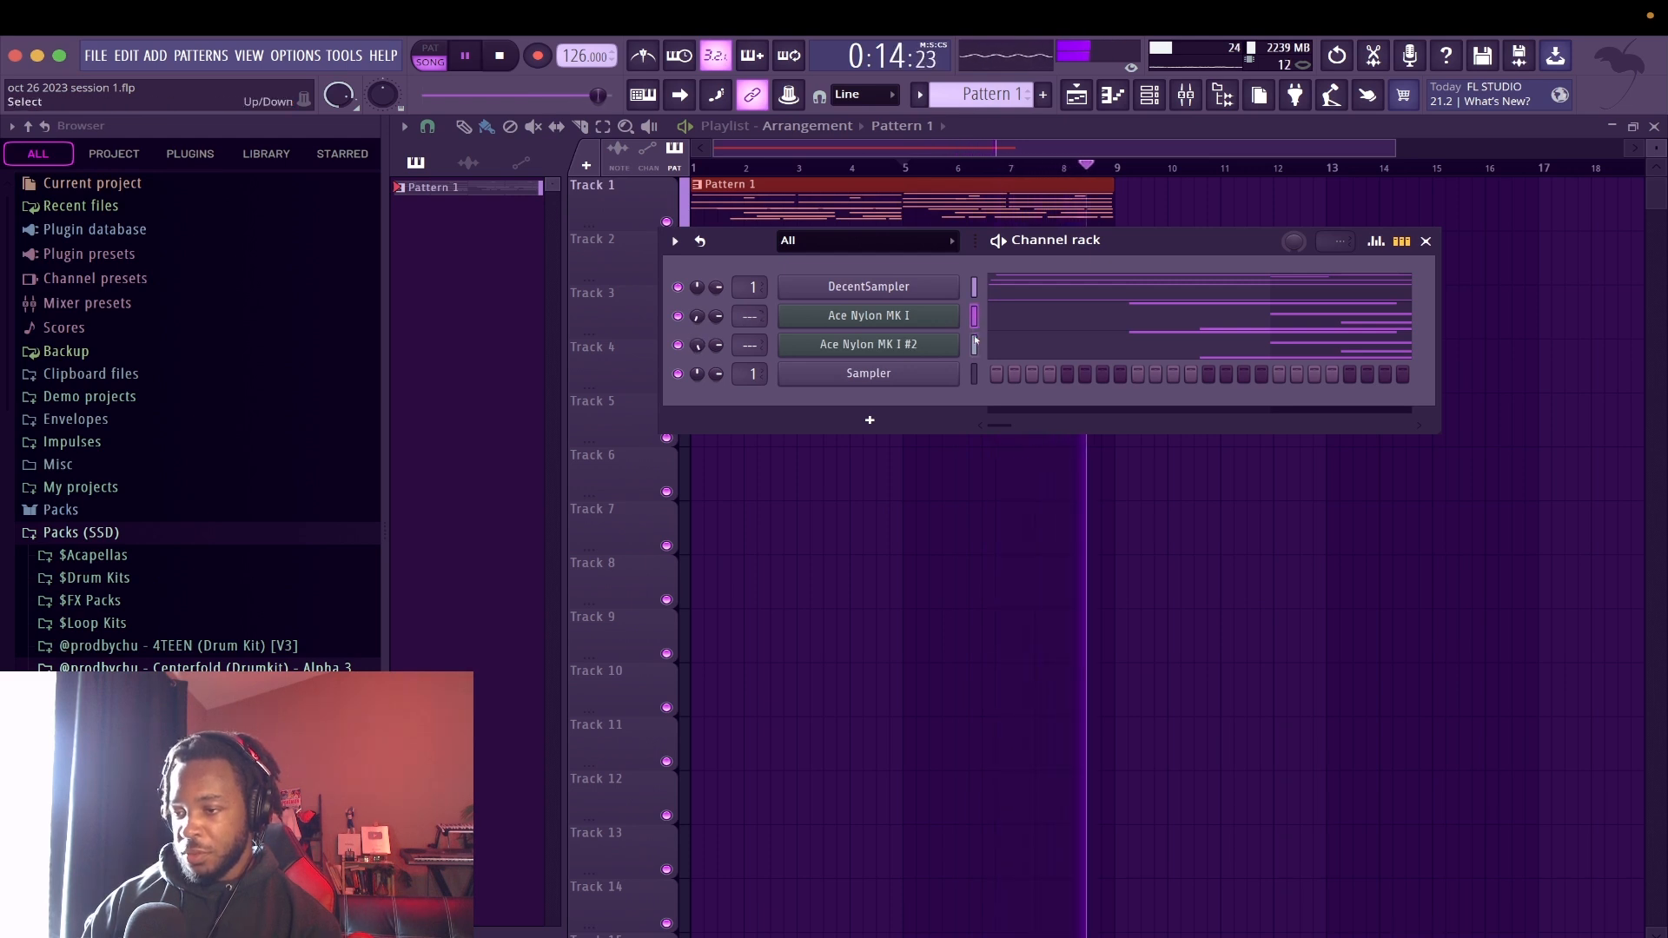
key(F9)
key(ctrl+l)
Set the Ace Nylon MK I mixer track's volume to 90% (-2.4 dB) and route it to the MELODY BUS
drag(569, 519, 569, 537)
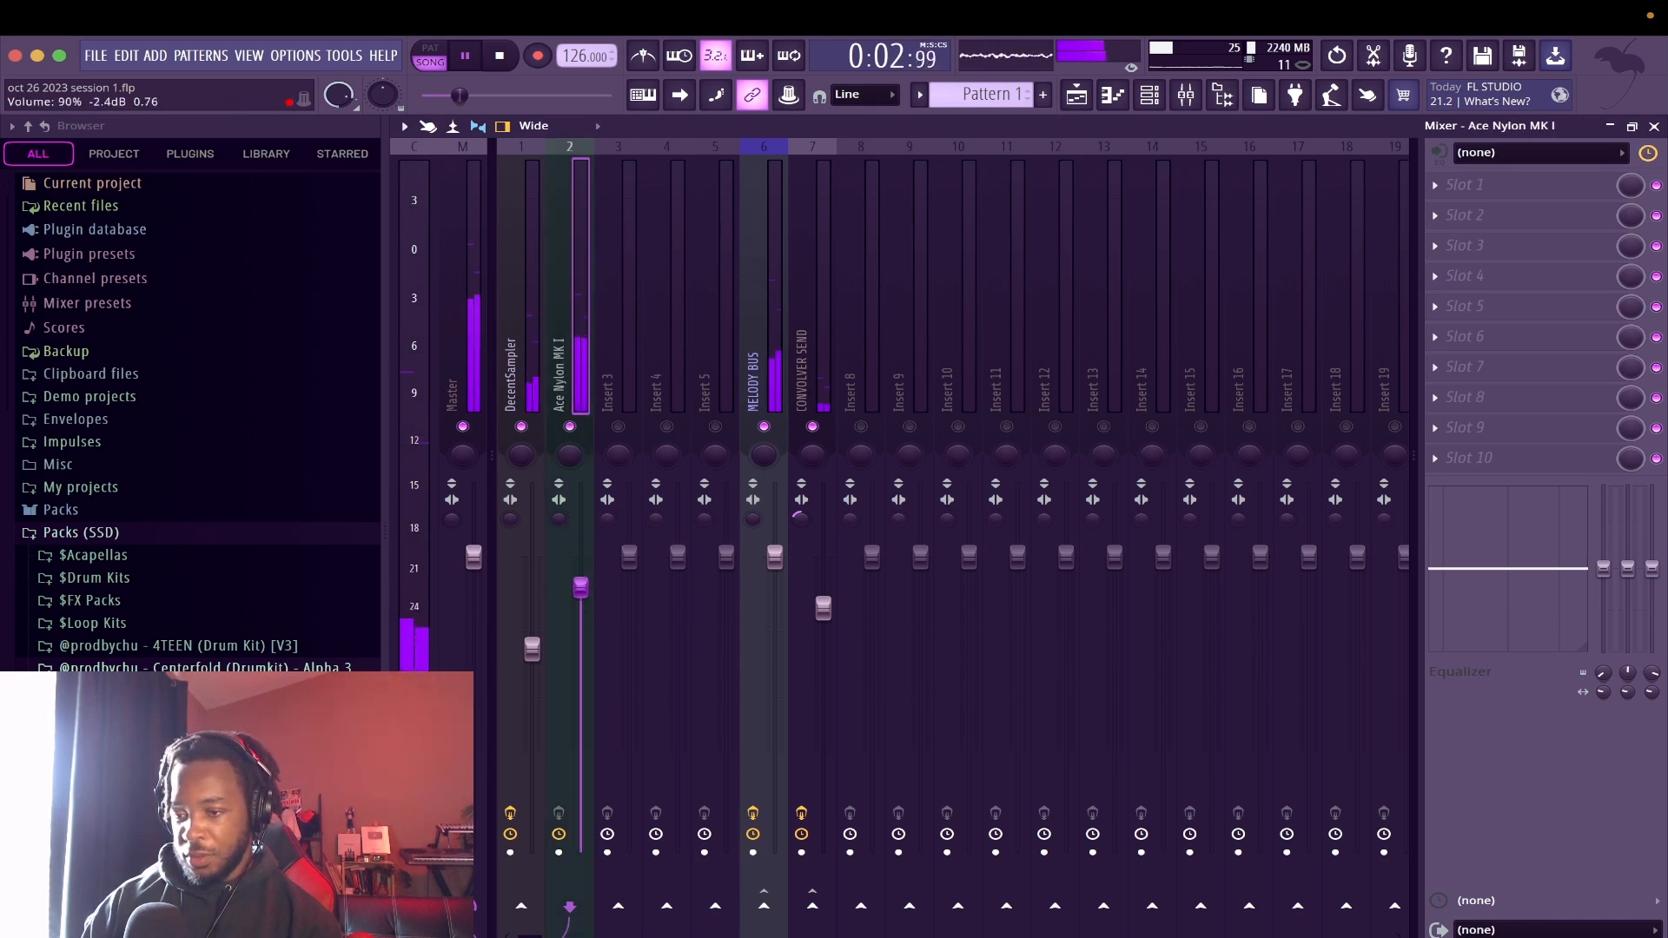
click(766, 908)
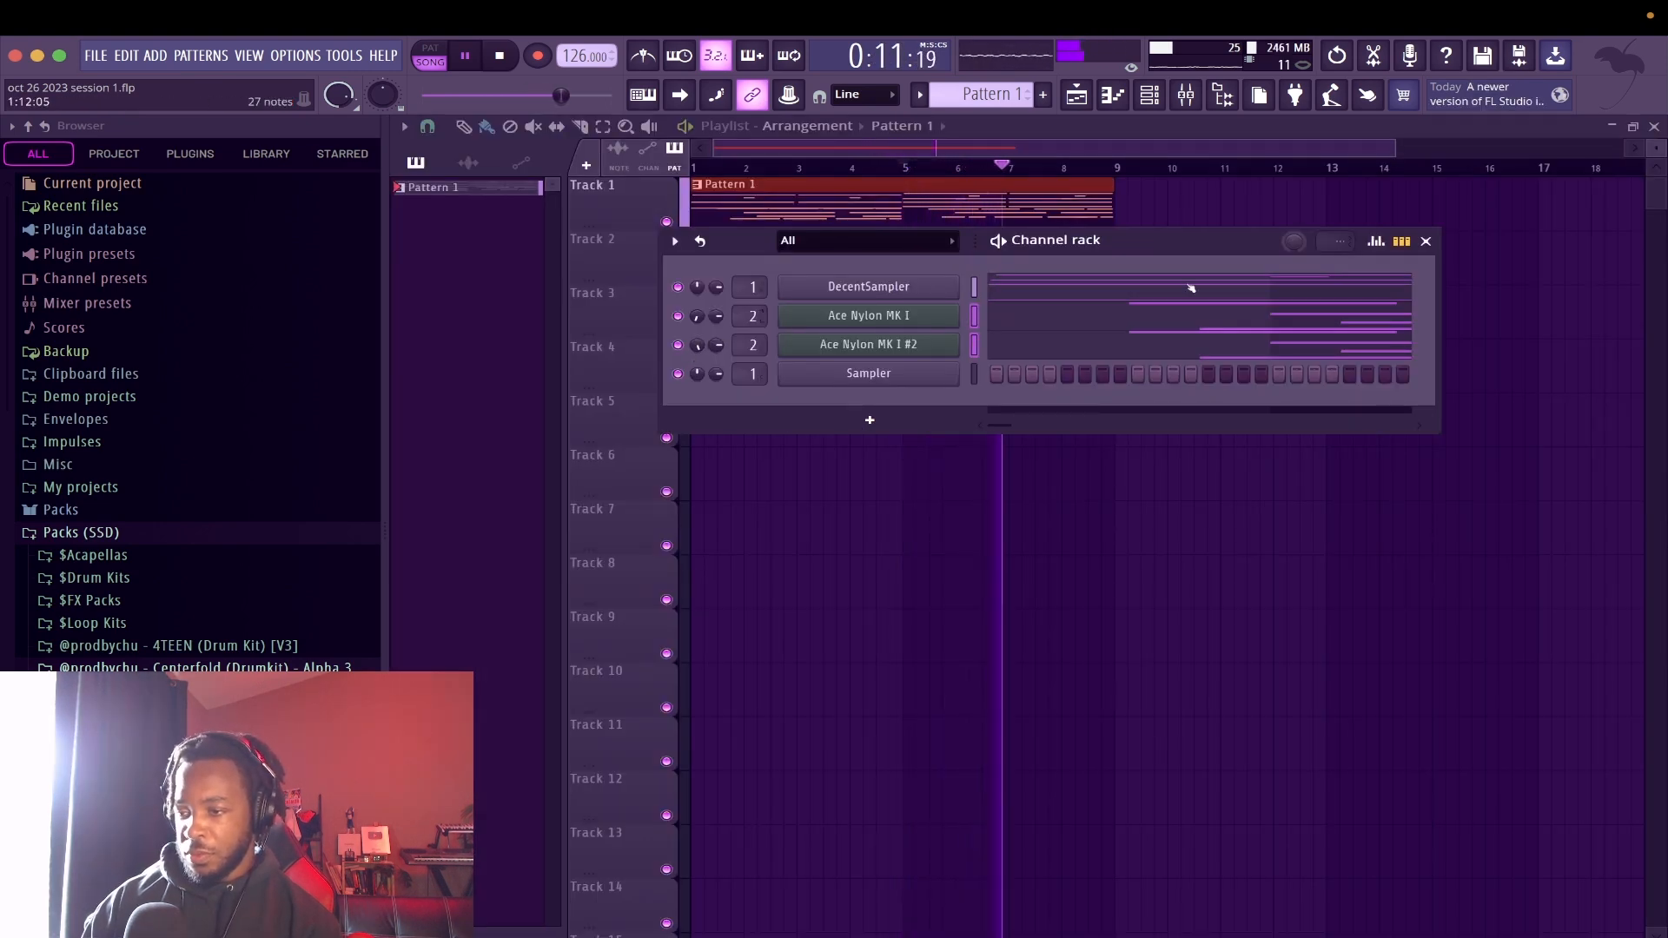
Nudge individual notes of the Ace Nylon MK I #2 part between bars 2 and 8 slightly off the grid, and close the piano roll
click(1174, 345)
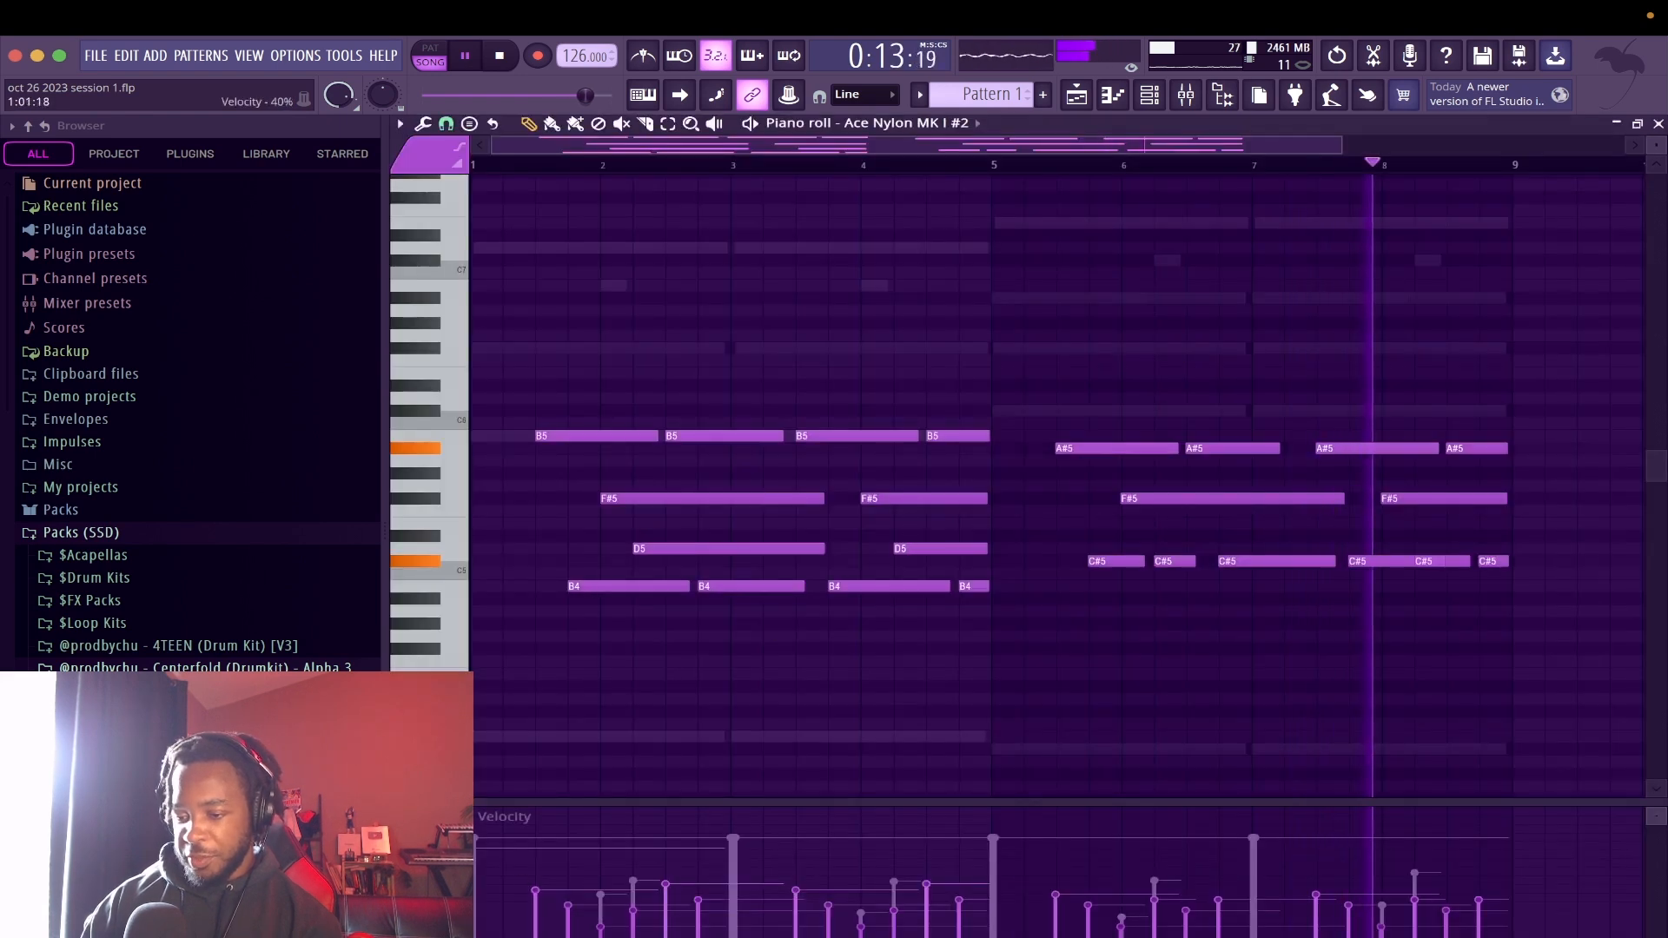
scroll(588, 584, up, 2)
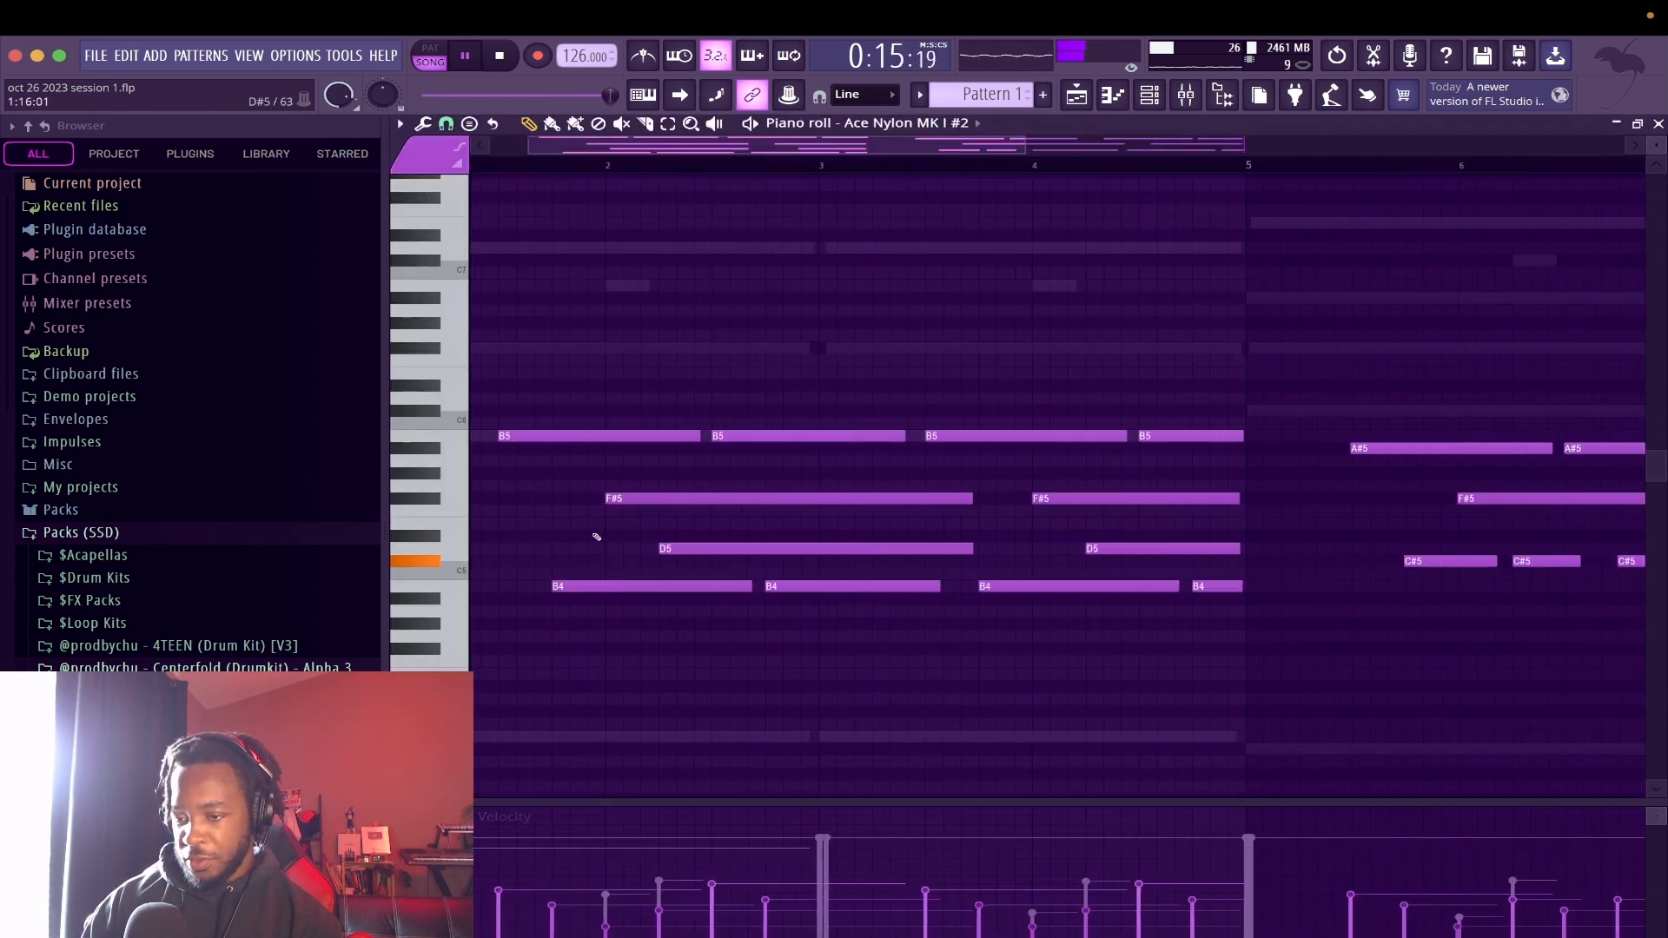
drag(618, 492, 622, 494)
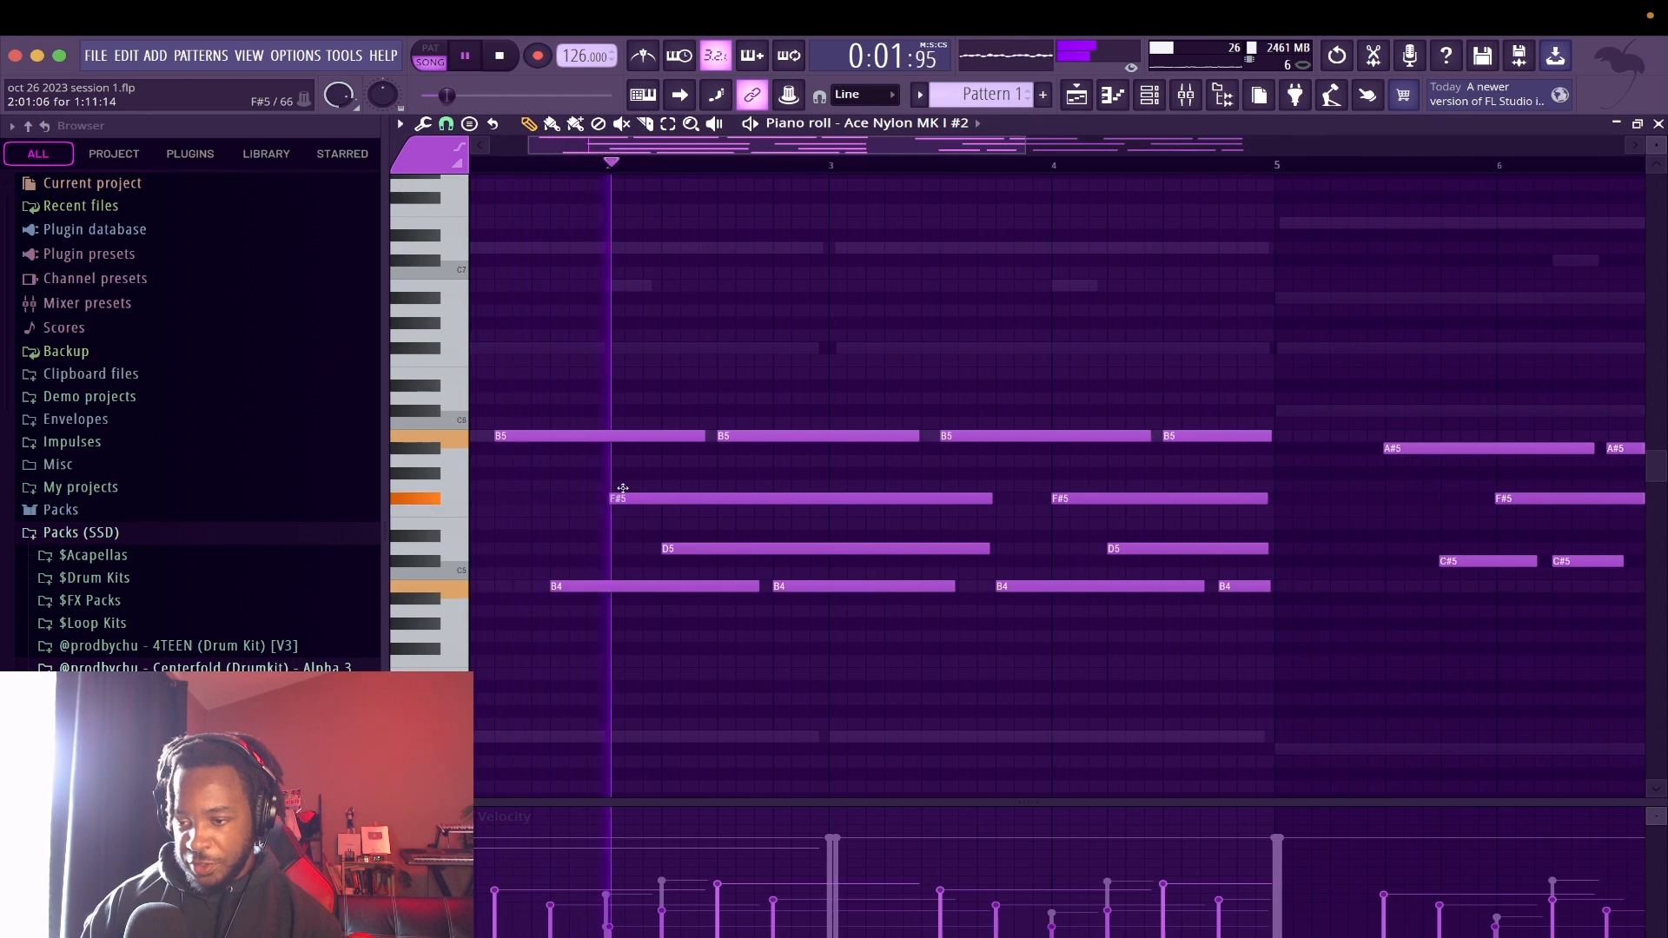
drag(1127, 494, 1141, 548)
scroll(1143, 551, right, 4)
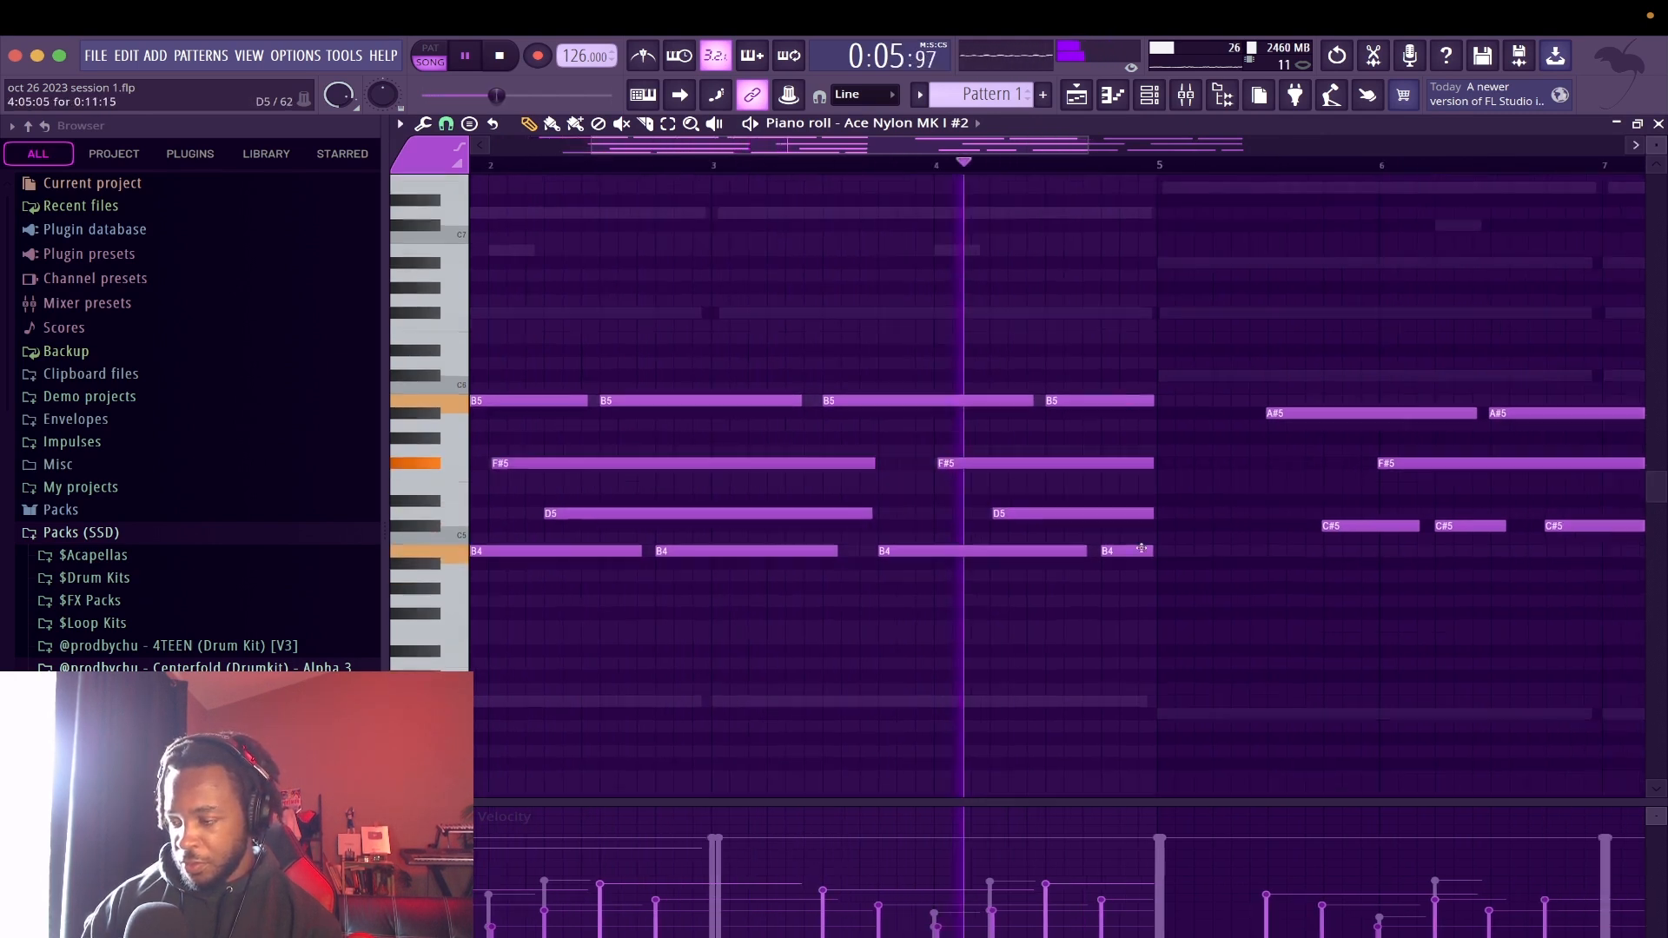
drag(1193, 498, 1196, 498)
drag(1302, 446, 1306, 445)
scroll(1305, 445, right, 5)
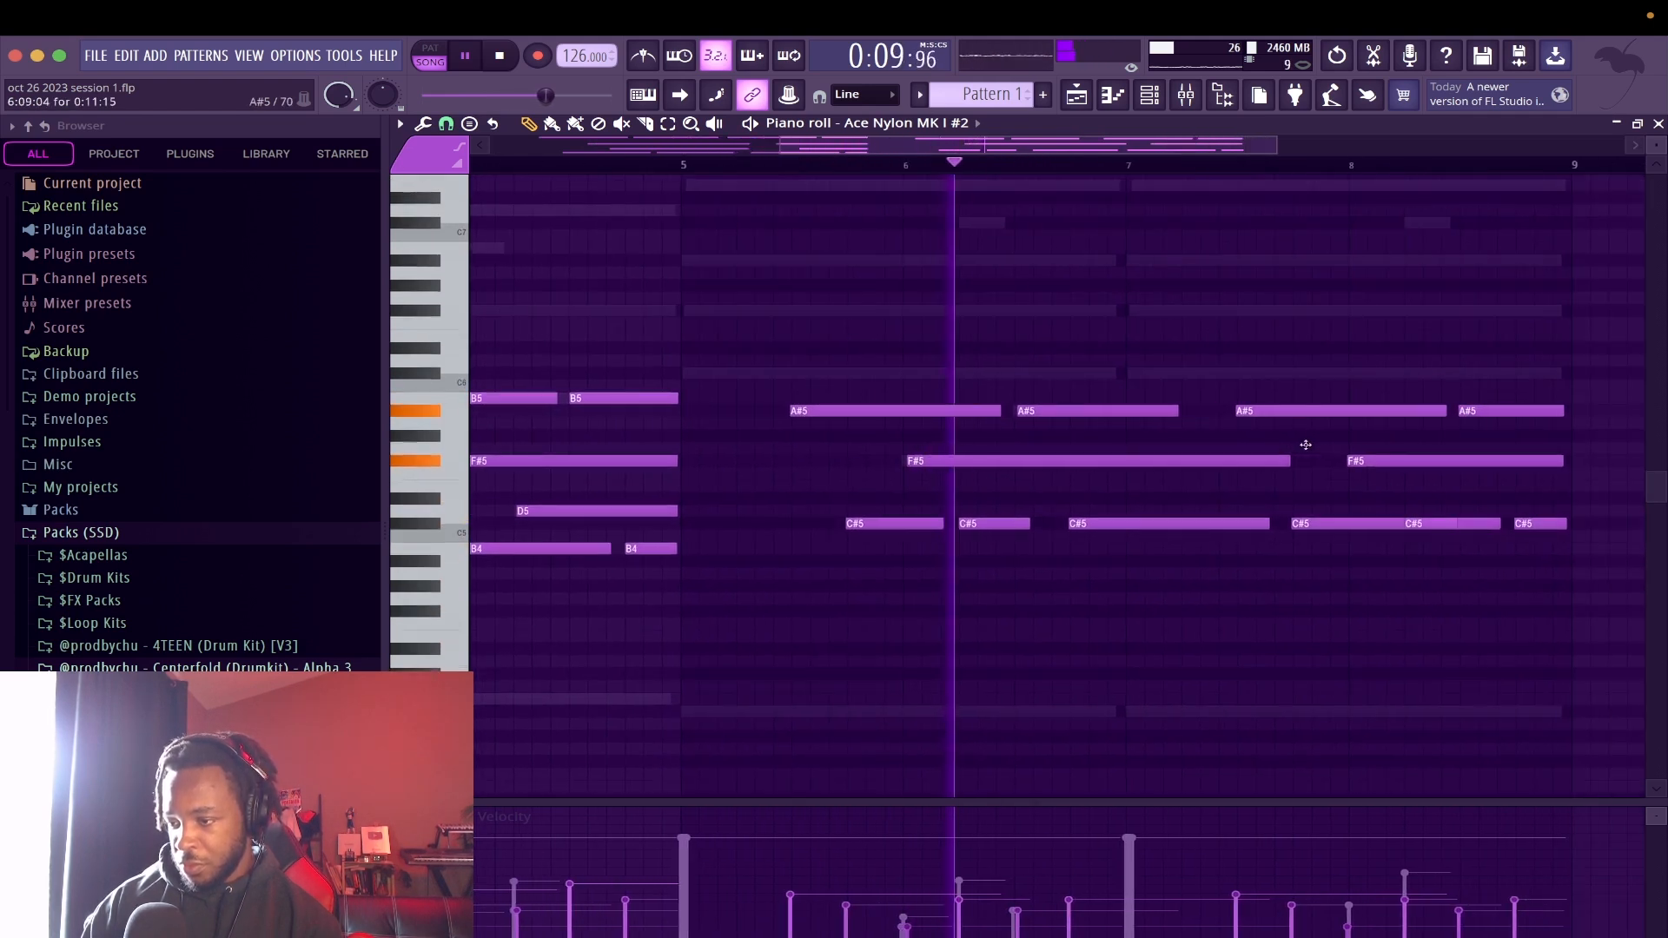
drag(1358, 460, 1364, 461)
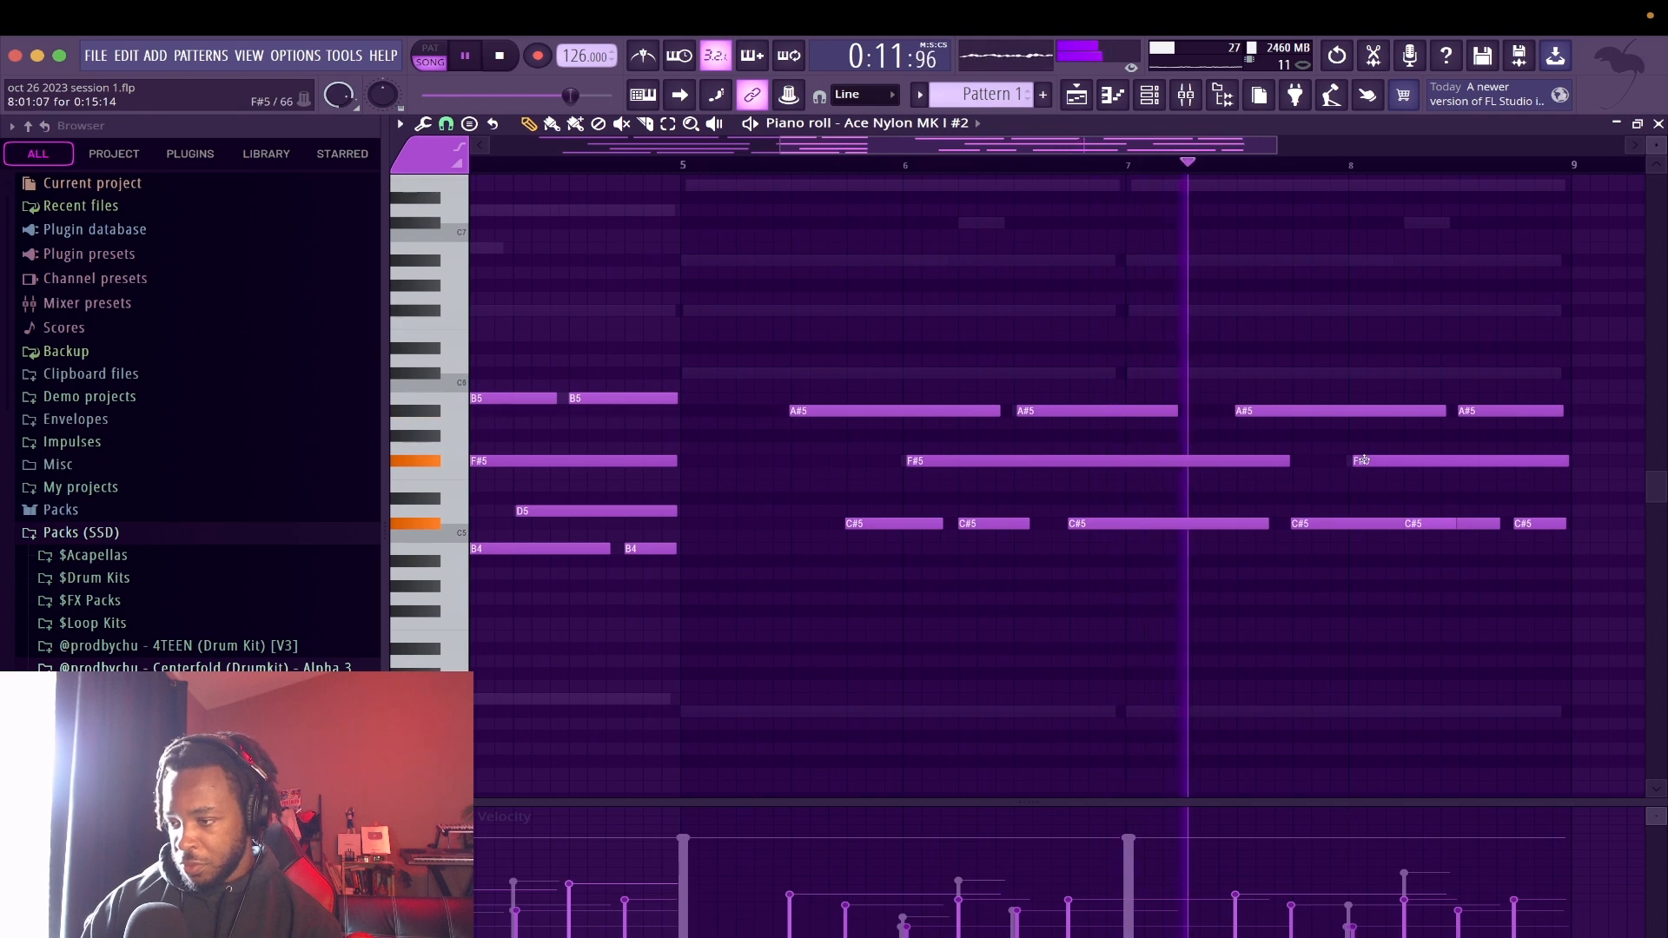
drag(1266, 410, 1274, 410)
key(Escape)
Insert a second DecentSampler channel at the Sampler channel and load the Prismic (Free Edition) library into it
right_click(927, 376)
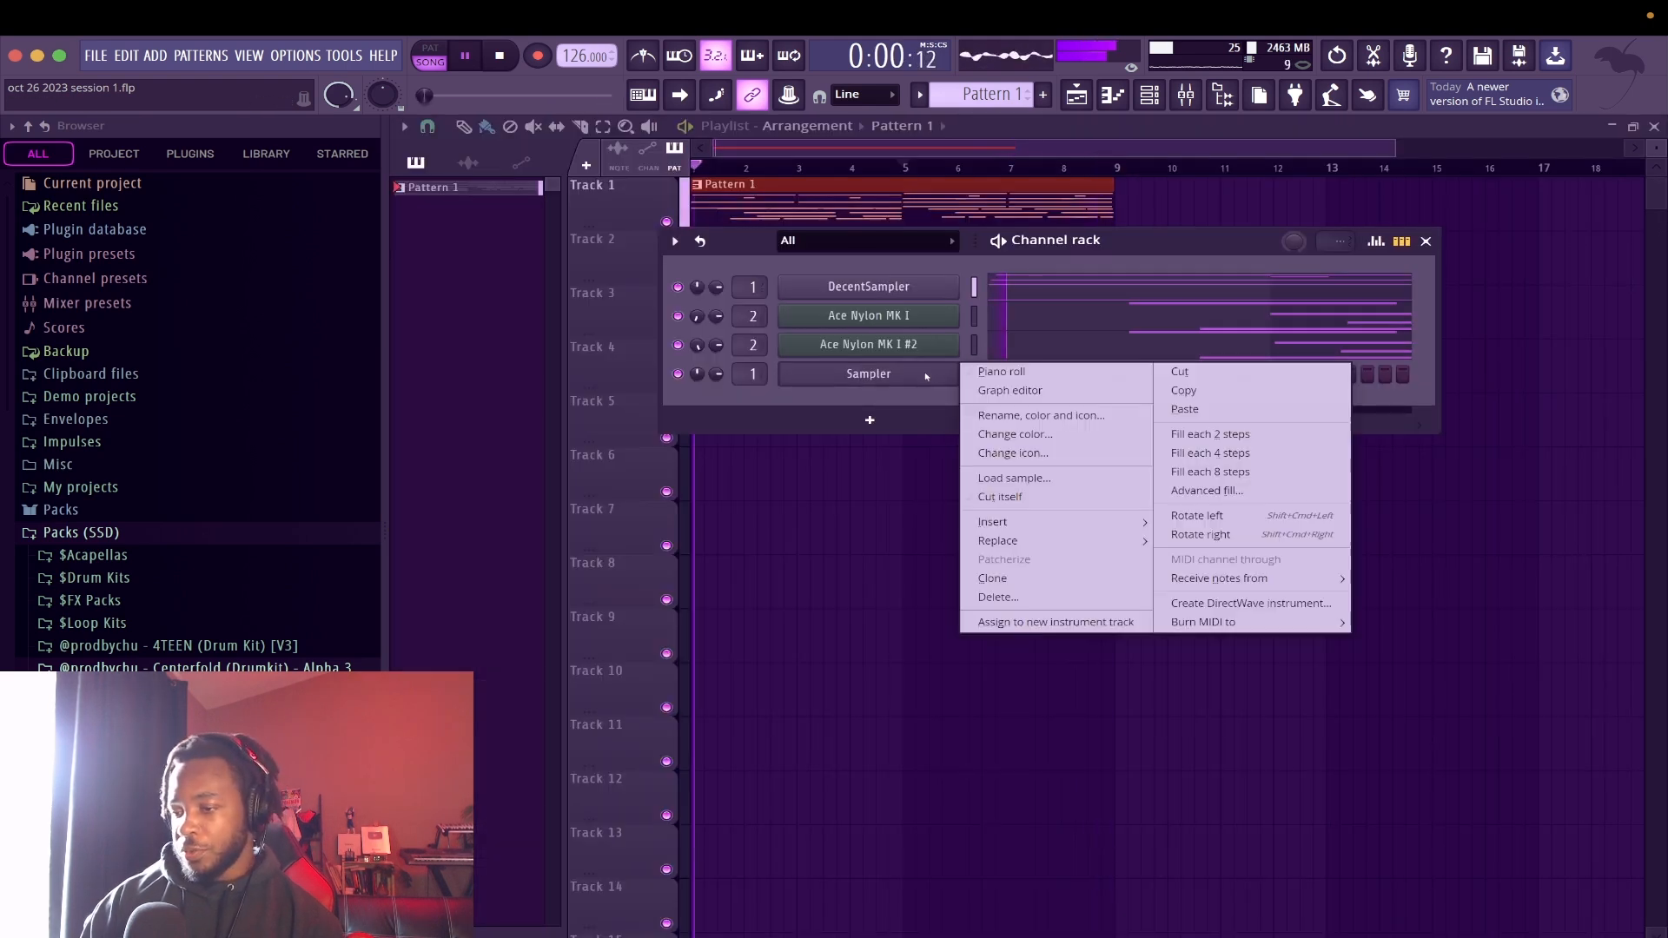
mouse_move(1082, 526)
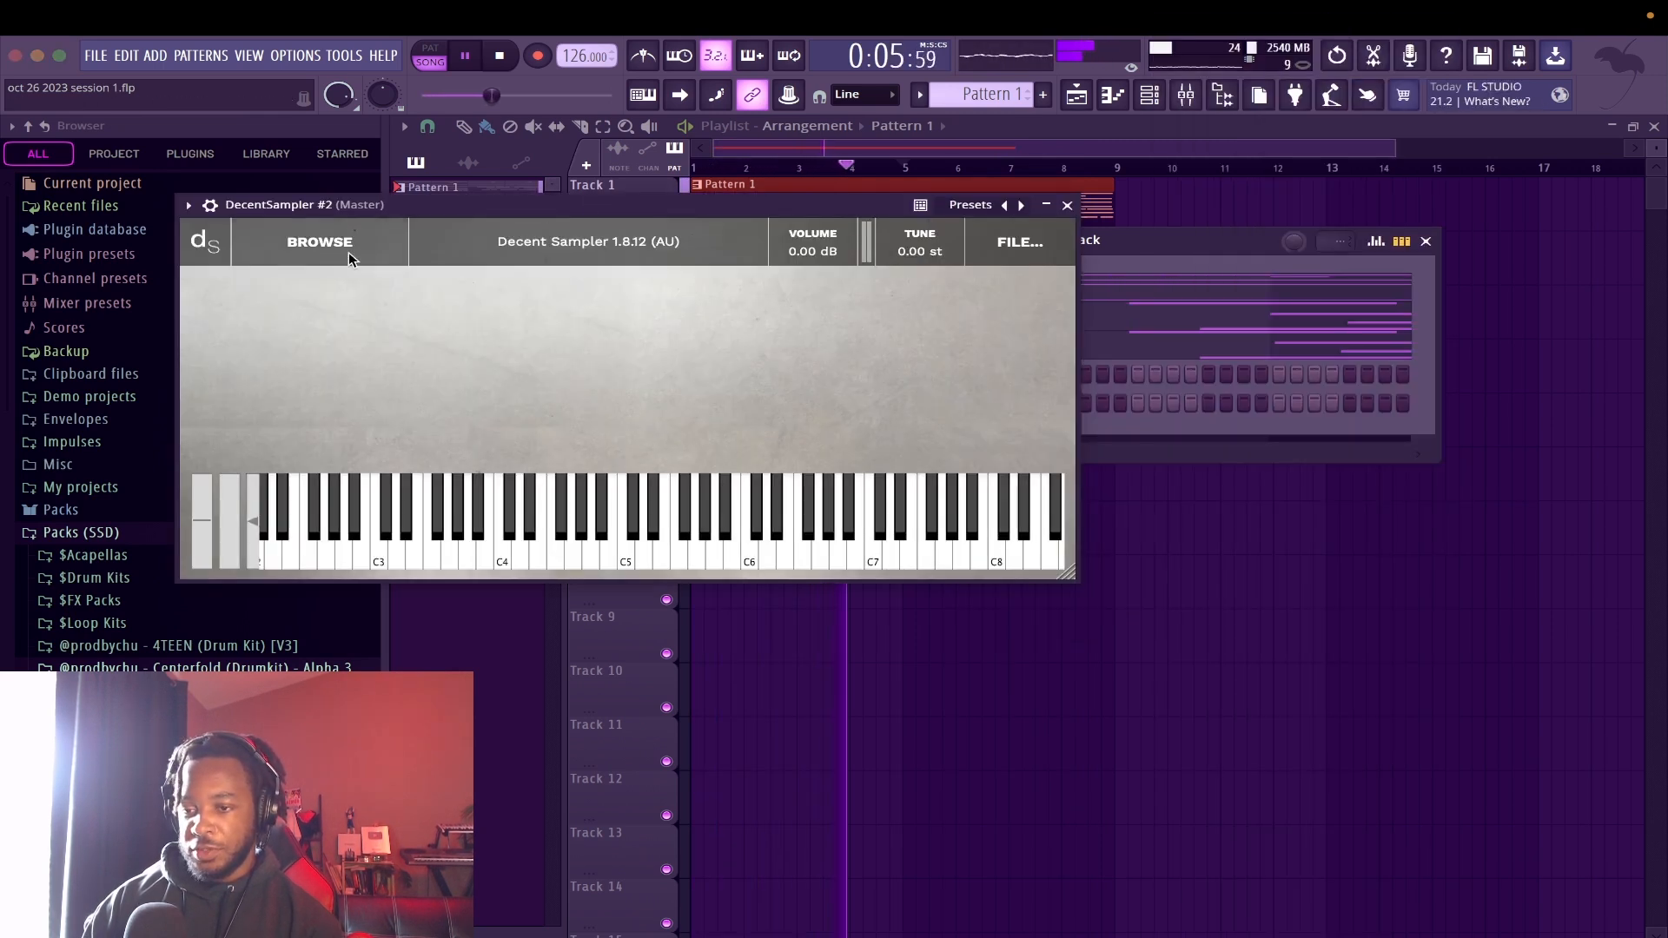
click(351, 259)
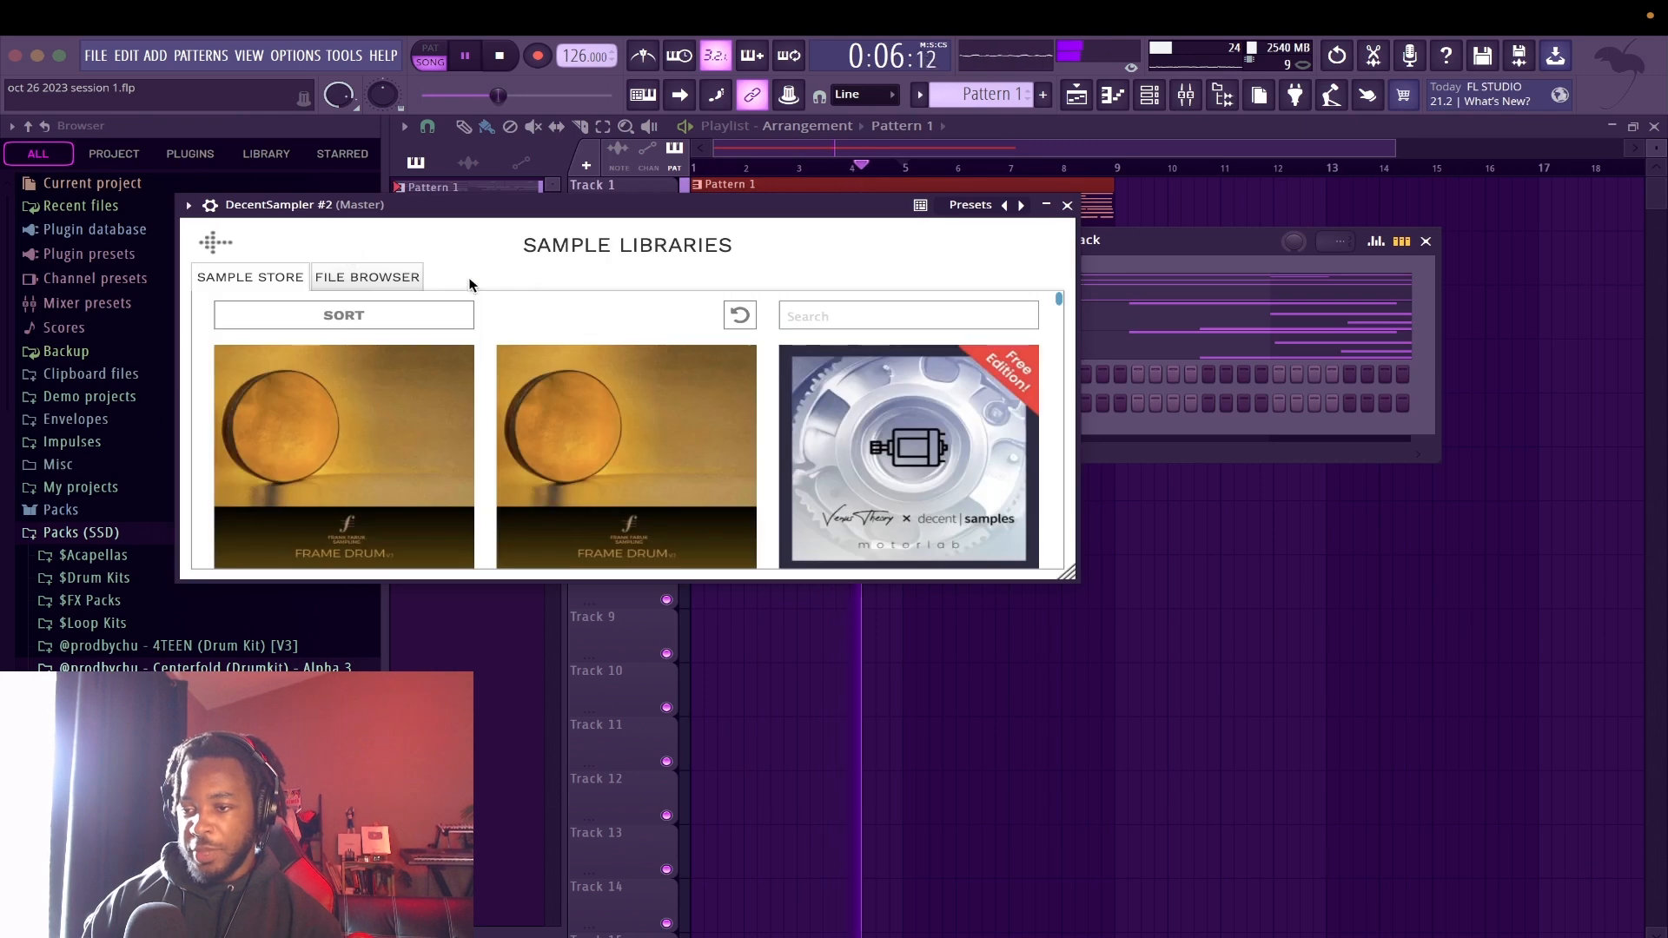
click(352, 276)
scroll(320, 498, down, 2)
click(321, 507)
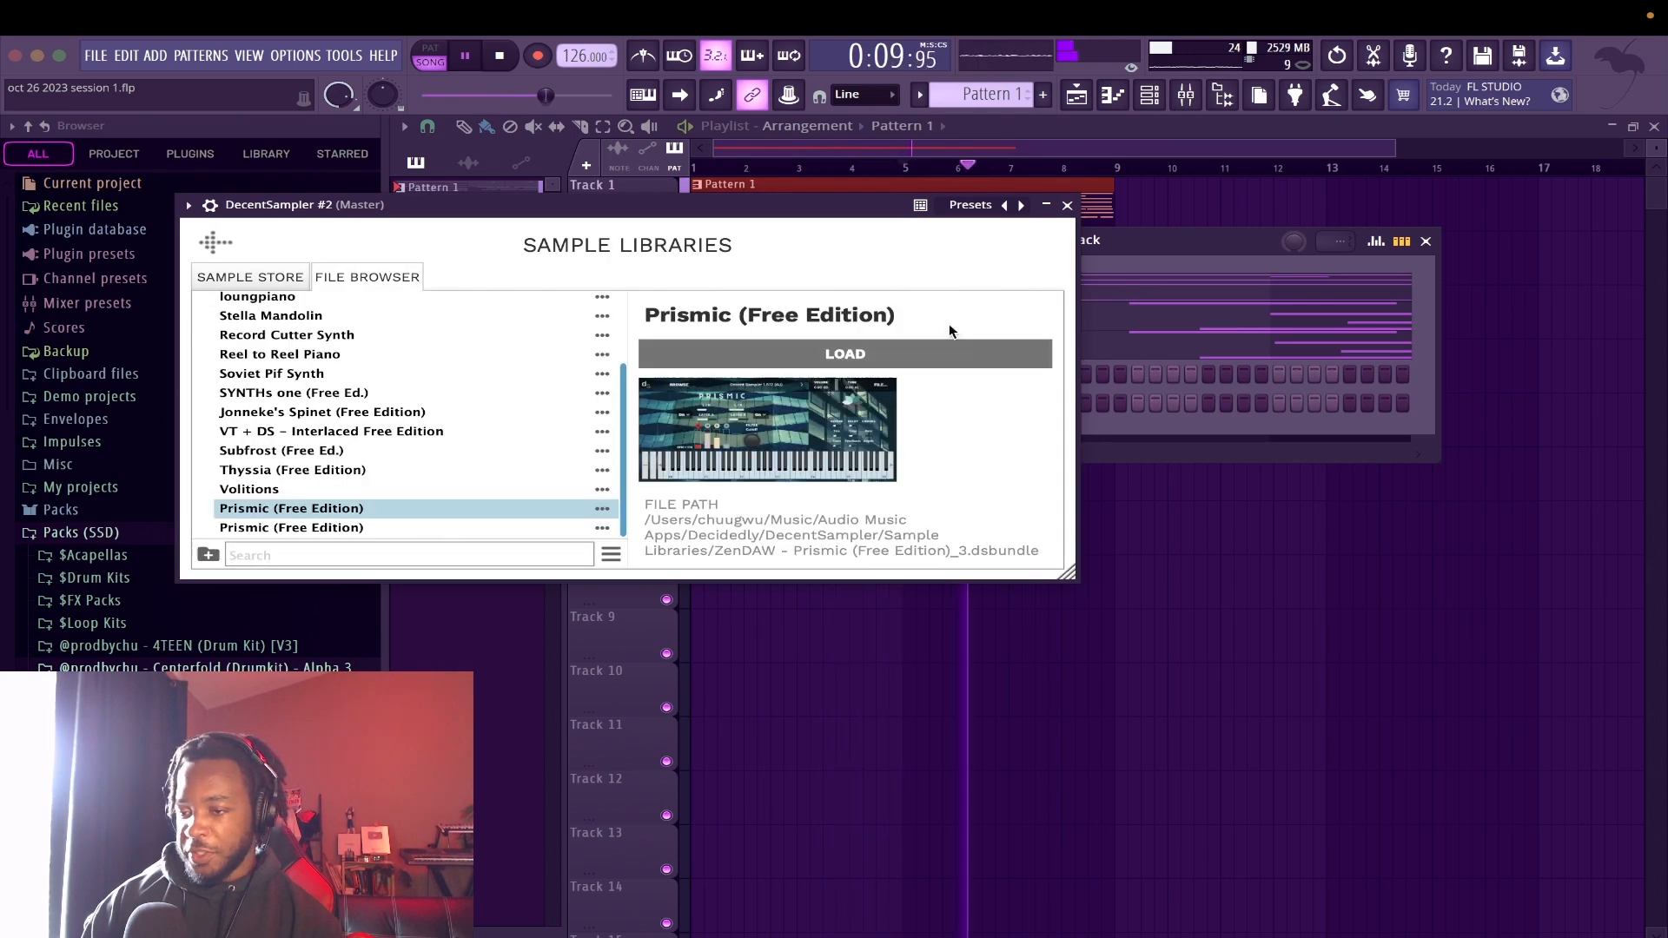
click(860, 357)
Add a chord of B4, D5 and F#5 at bar 1 in the DecentSampler #2 piano roll
click(559, 300)
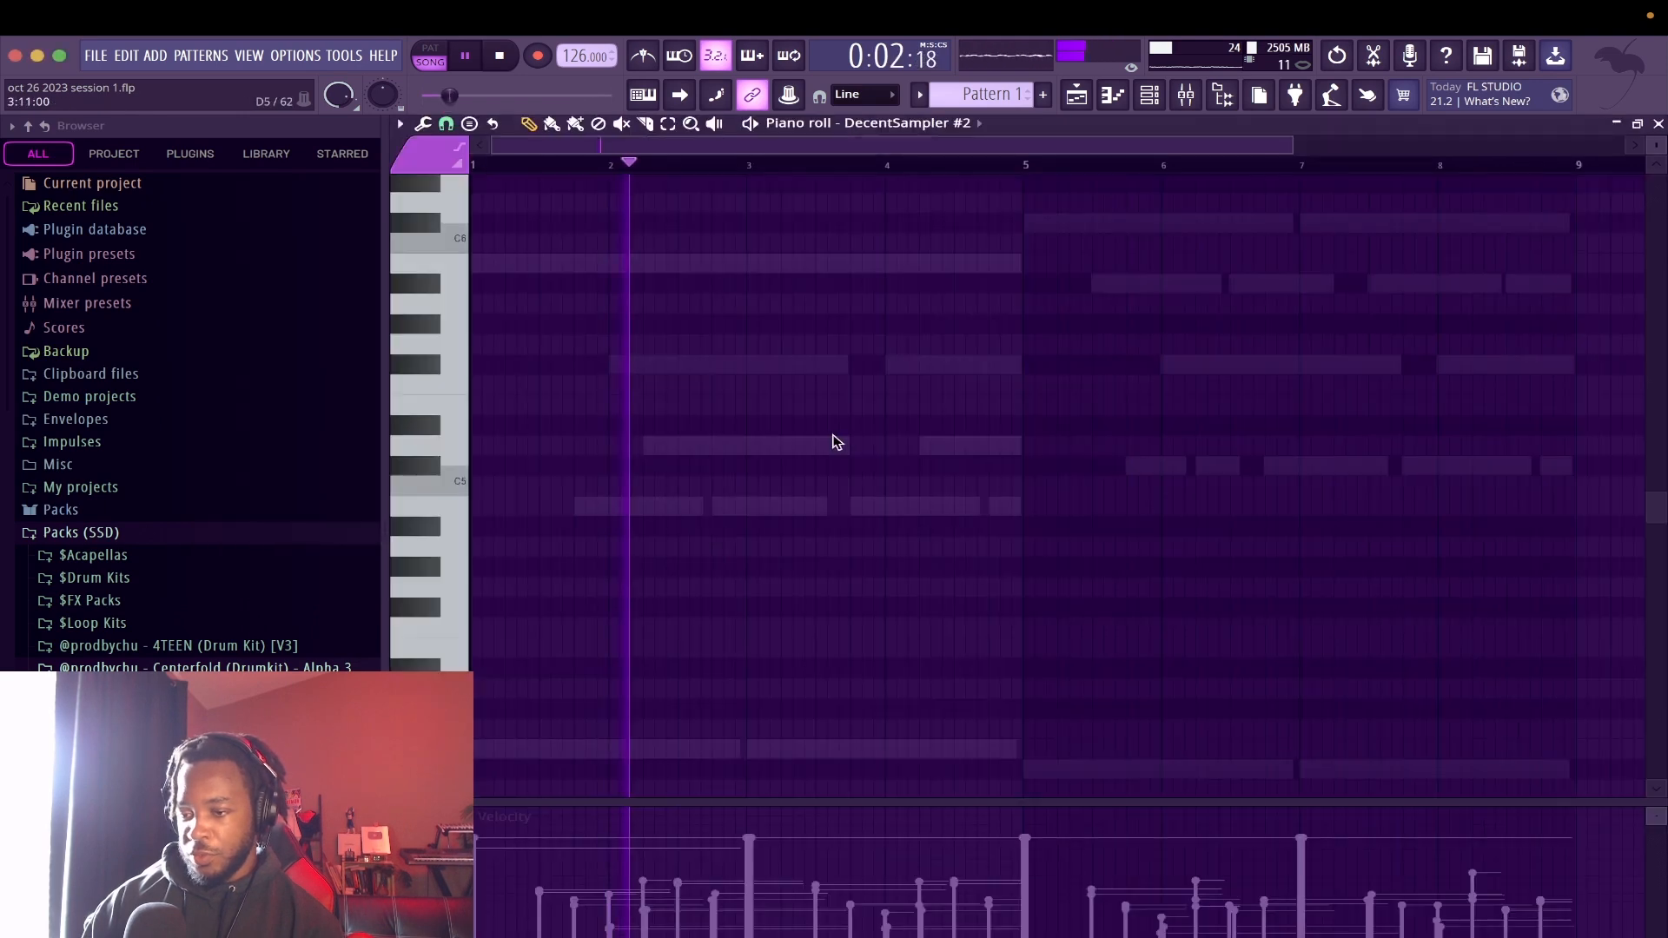
click(483, 506)
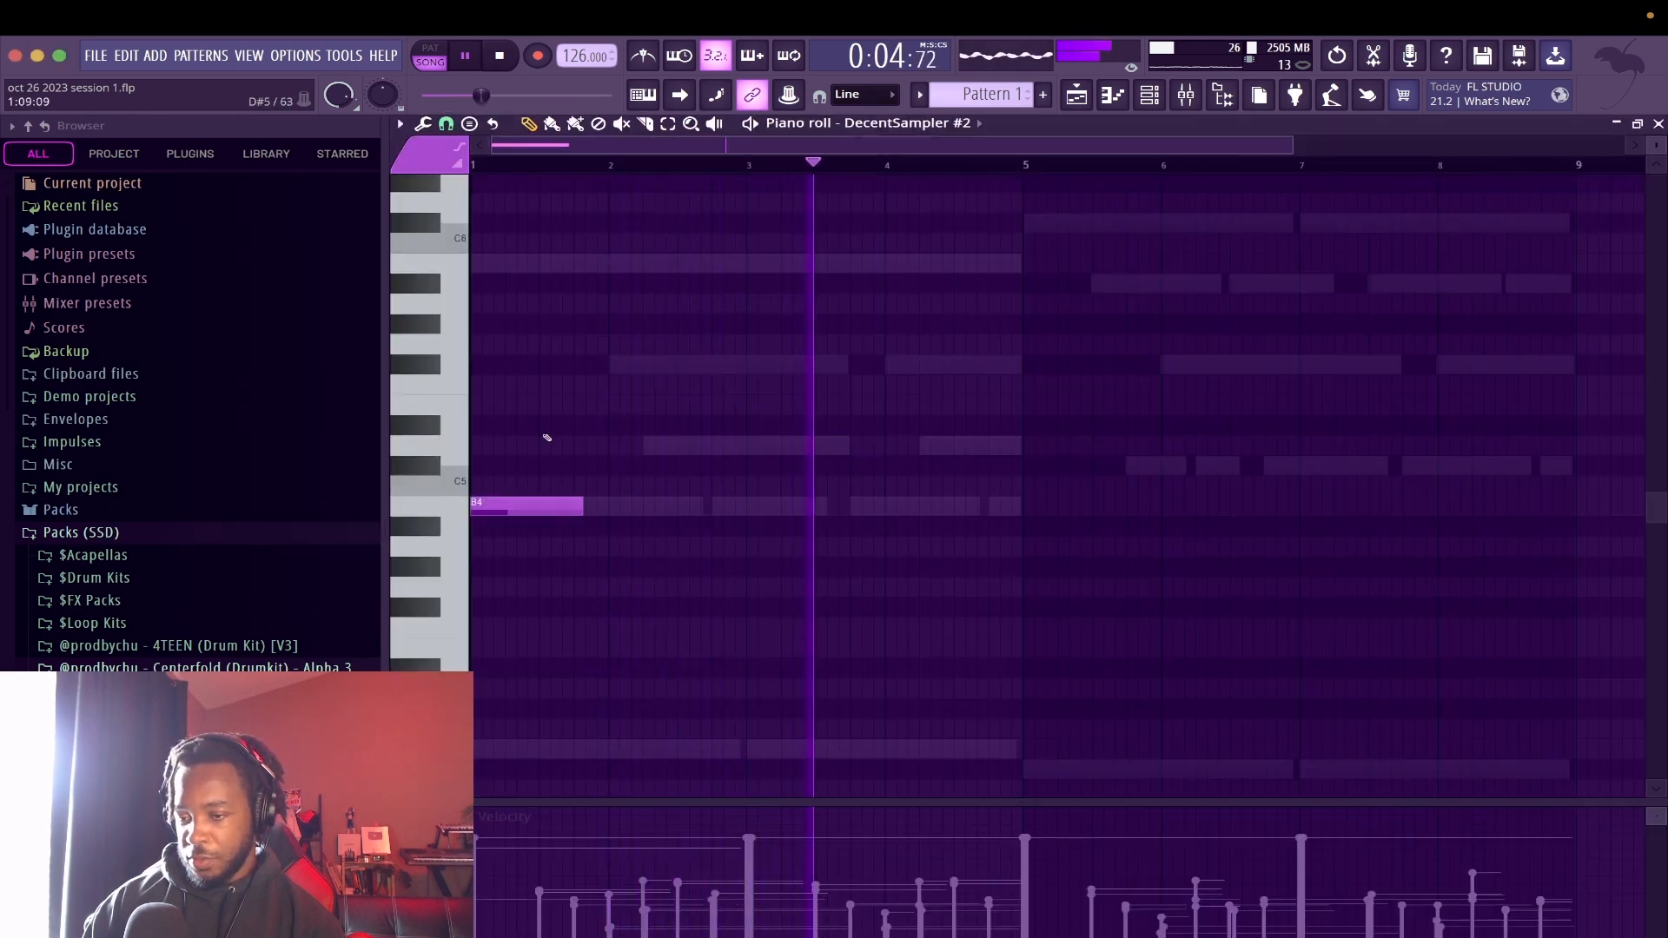
click(486, 445)
click(487, 364)
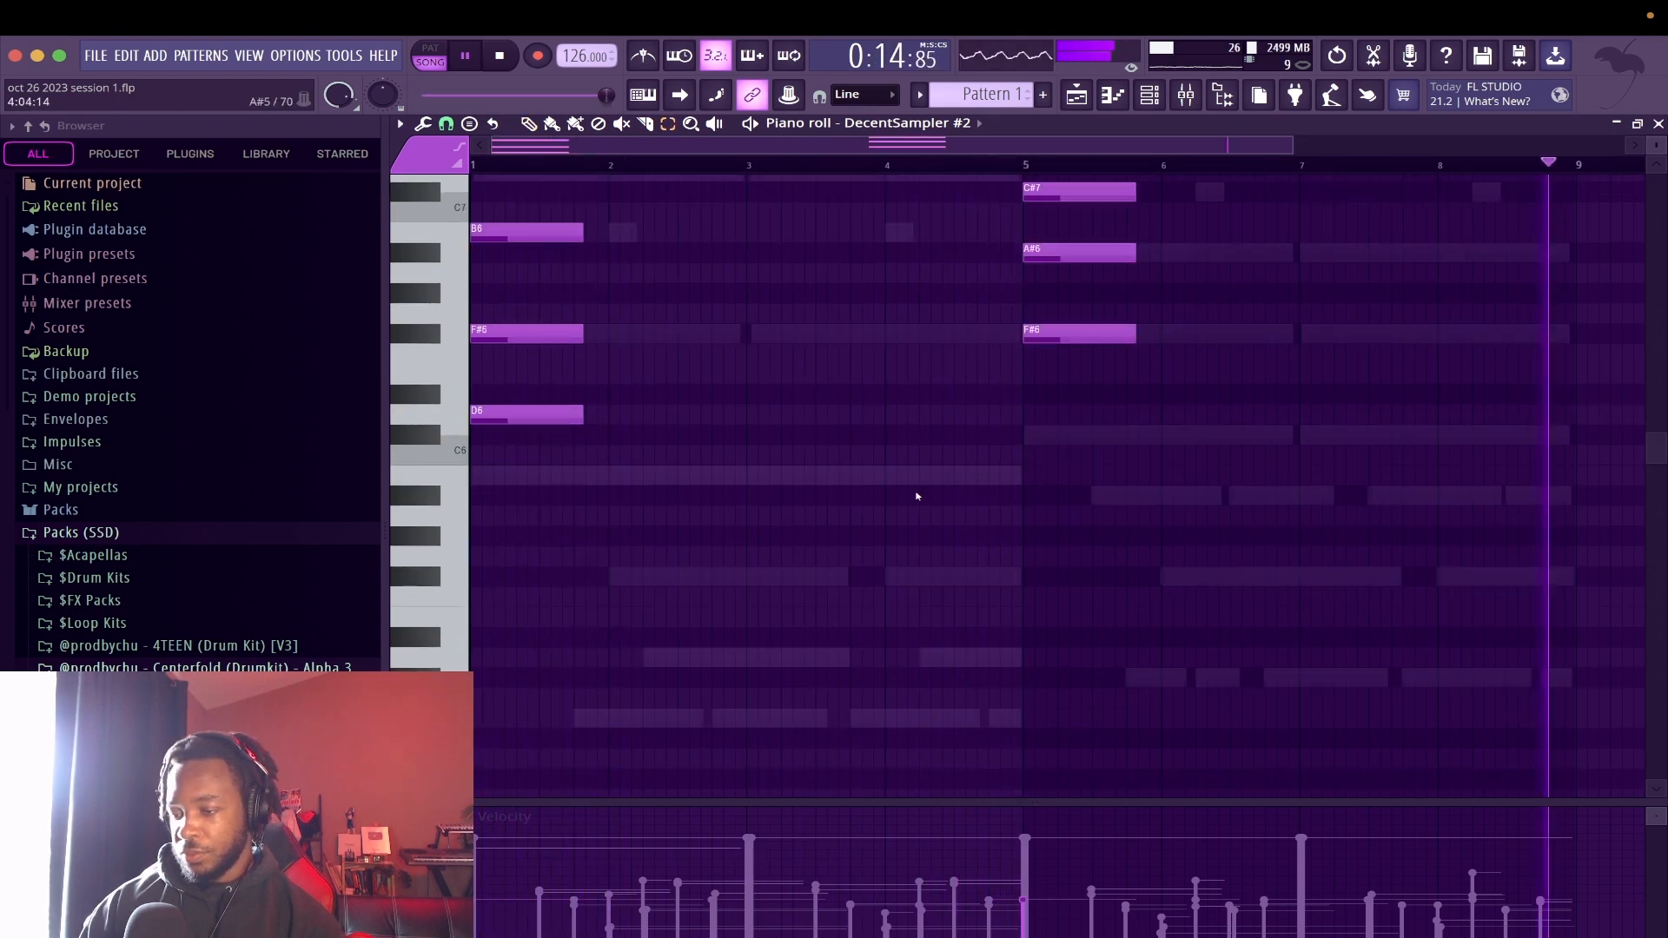
Try the DecentSampler #2 chords at bars 1 and 5 during playback, and move them back to bars 3 and 7
scroll(917, 496, up, 3)
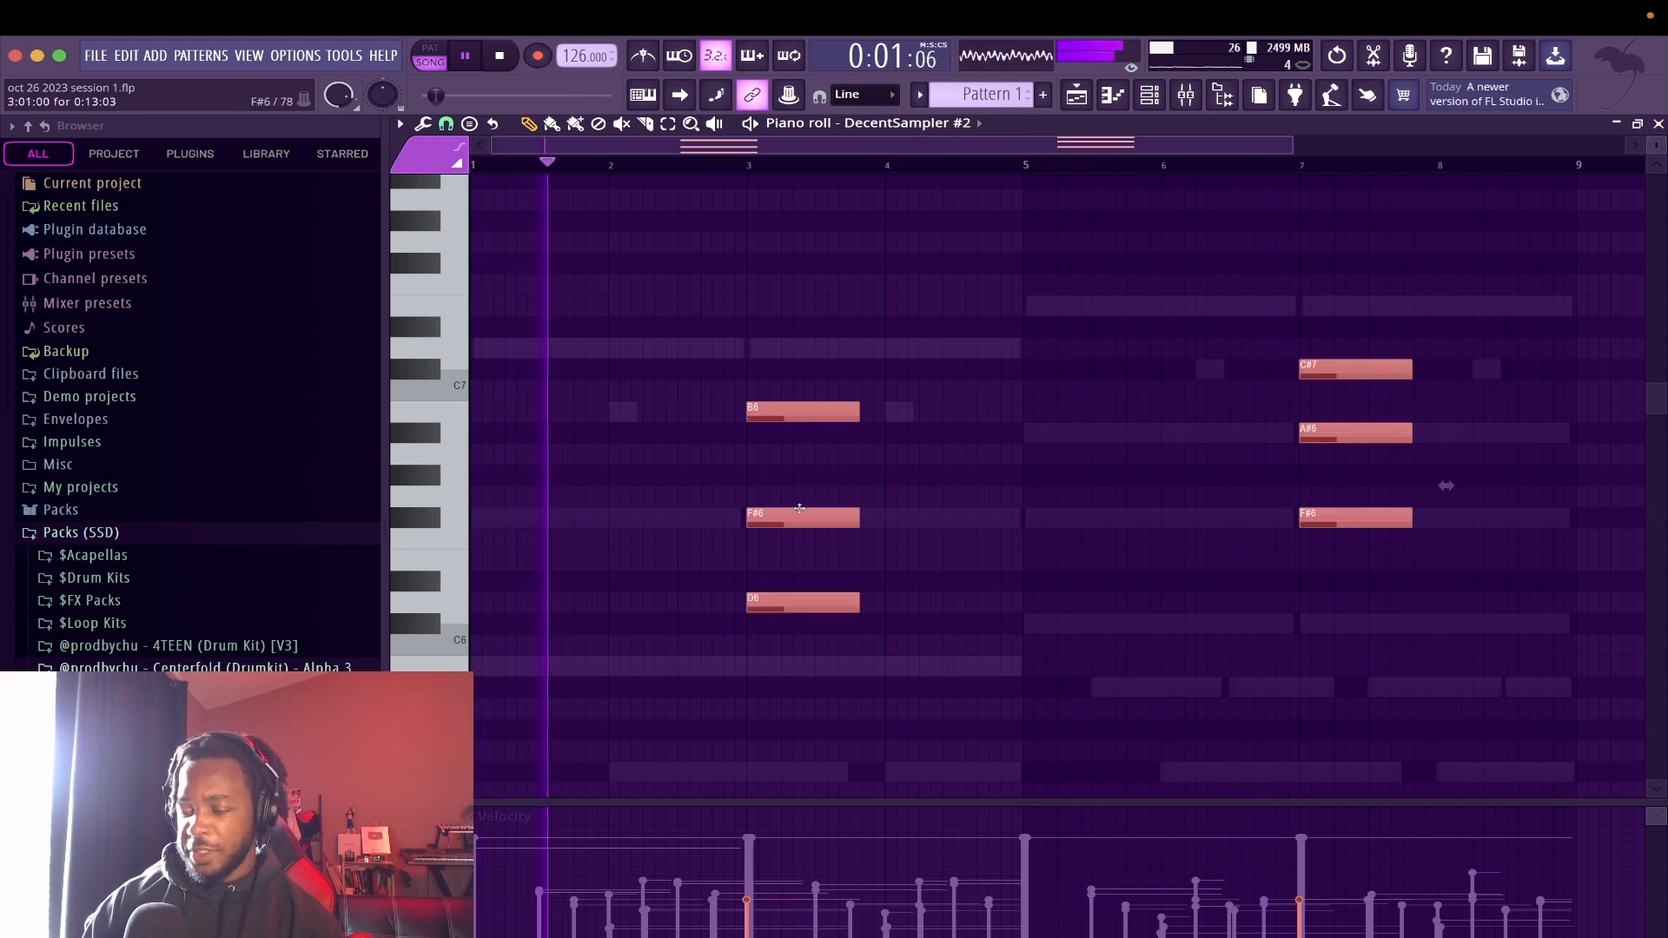
key(space)
drag(778, 516, 498, 510)
key(space)
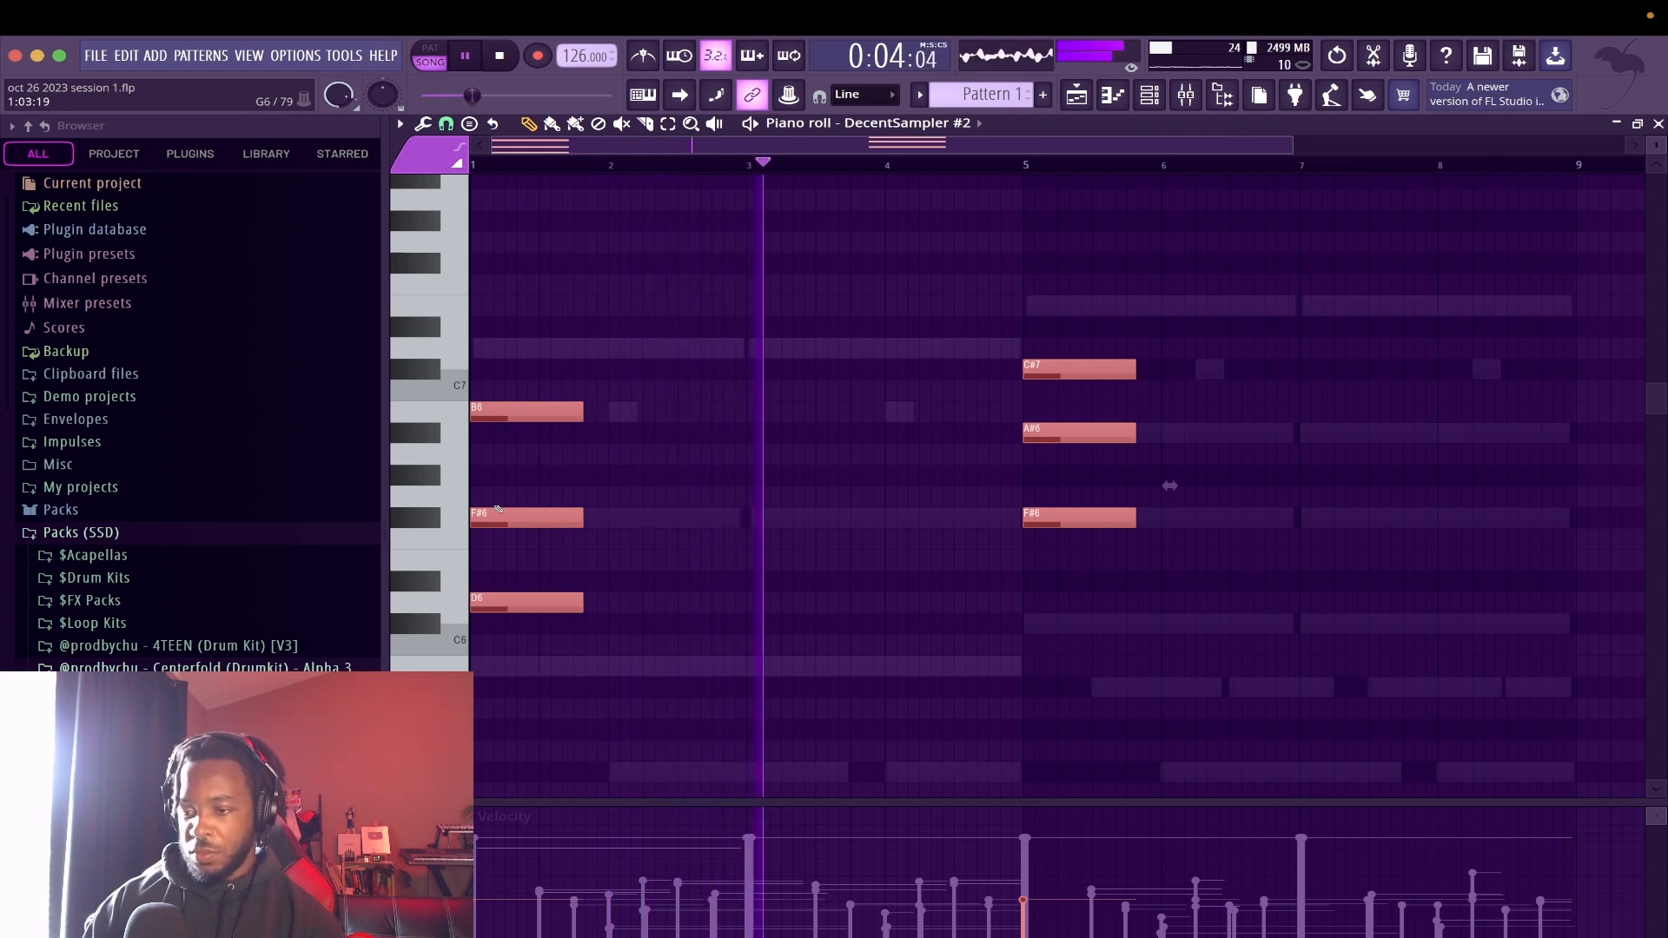
drag(497, 510, 774, 512)
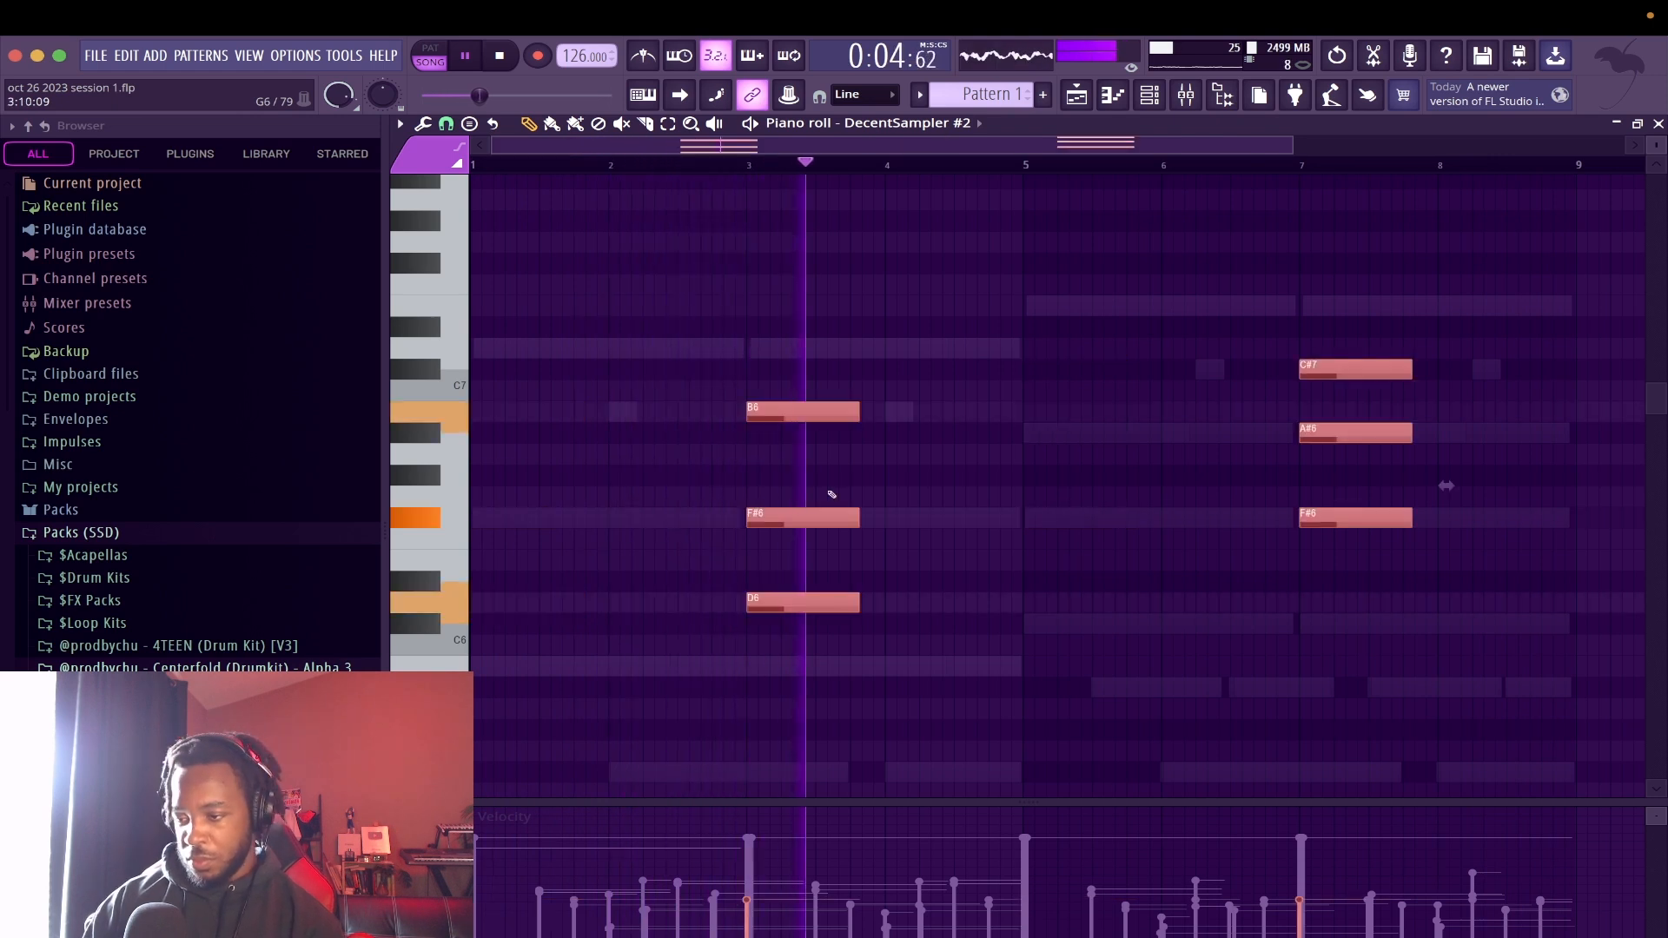
Raise the D6 note of the DecentSampler #2 chord at bar 3 one octave to D7
click(803, 609)
key(ctrl+Up)
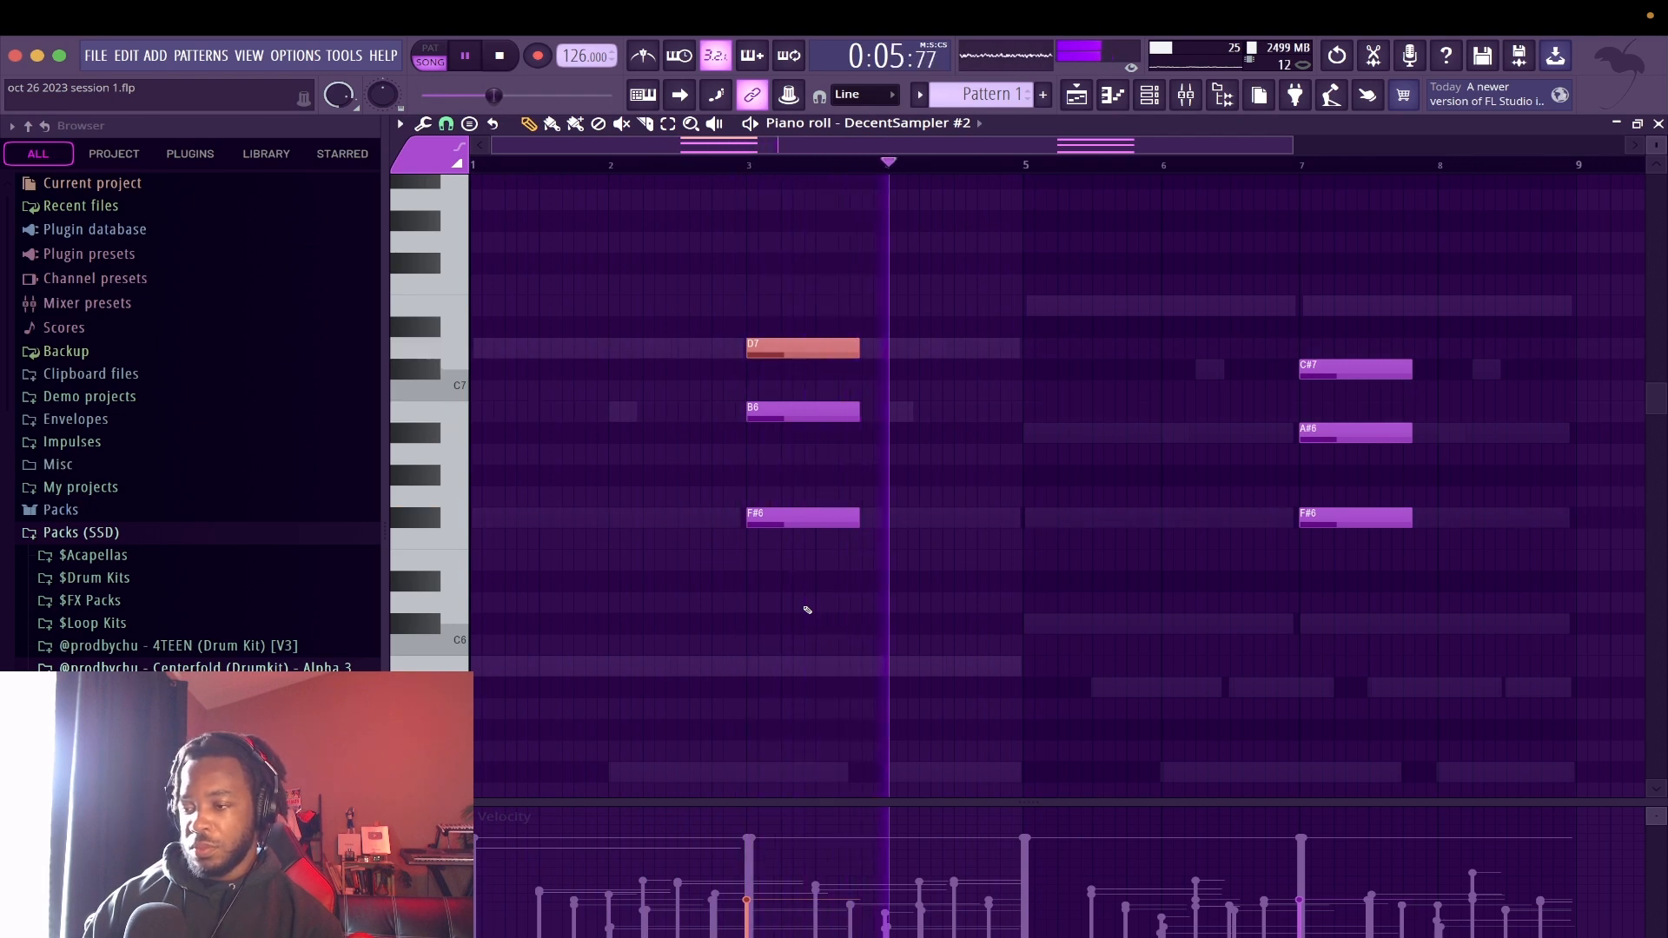
ctrl+click(1308, 514)
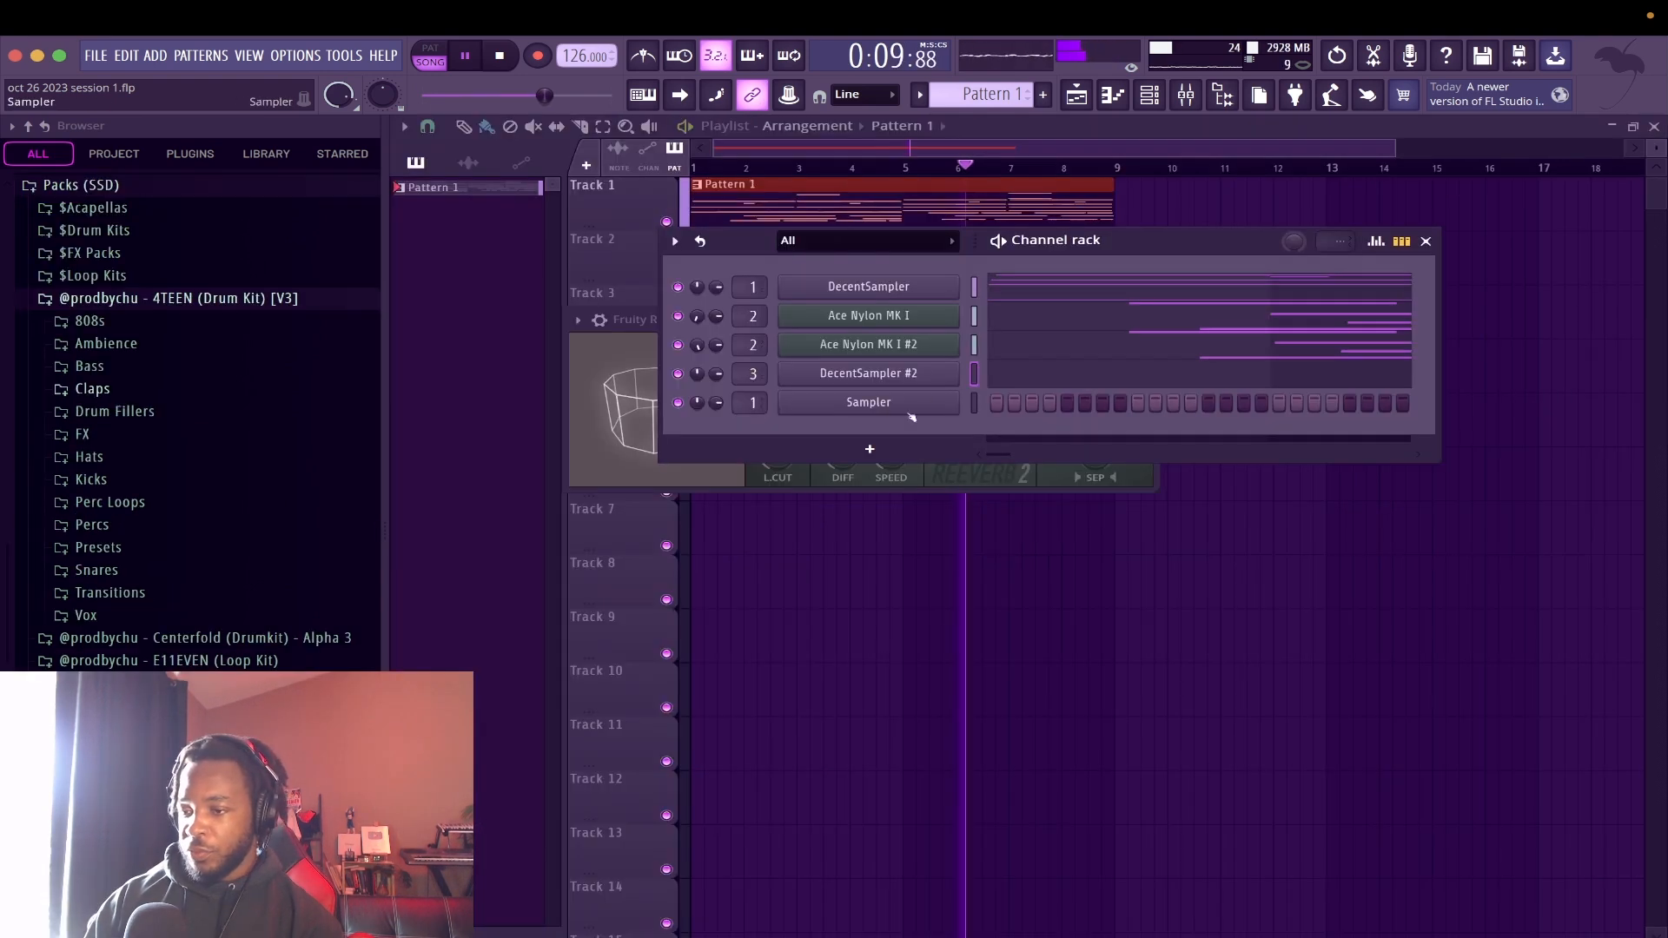
Insert a third DecentSampler channel at the Sampler channel and close the channel rack
right_click(901, 412)
mouse_move(1075, 544)
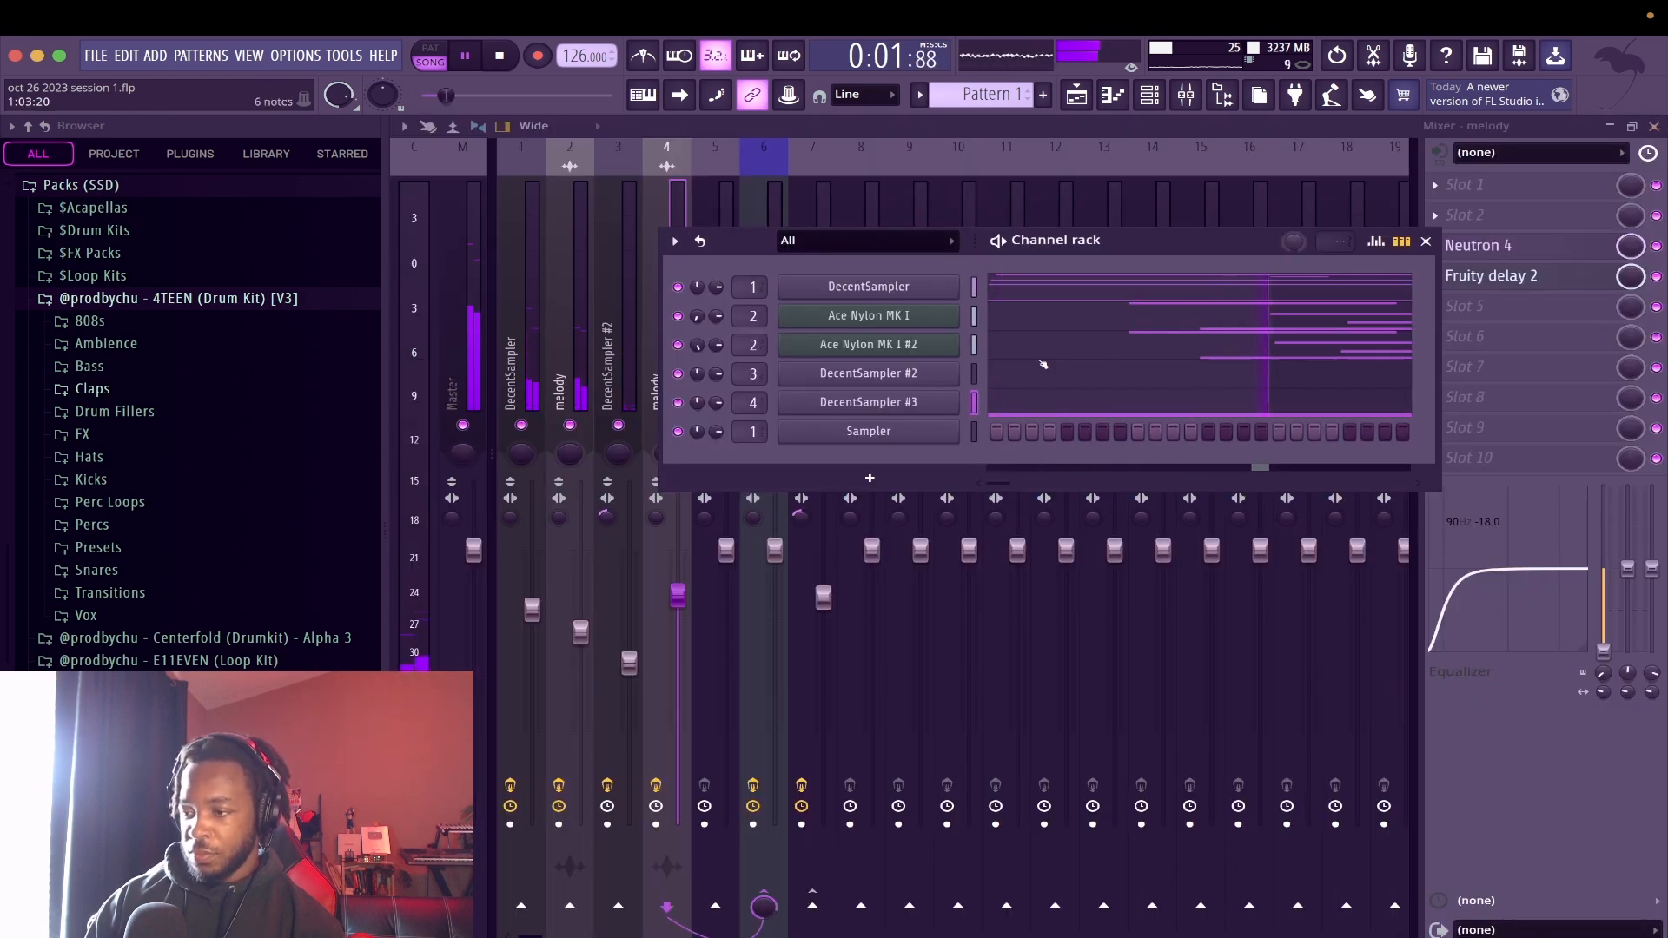
click(1425, 241)
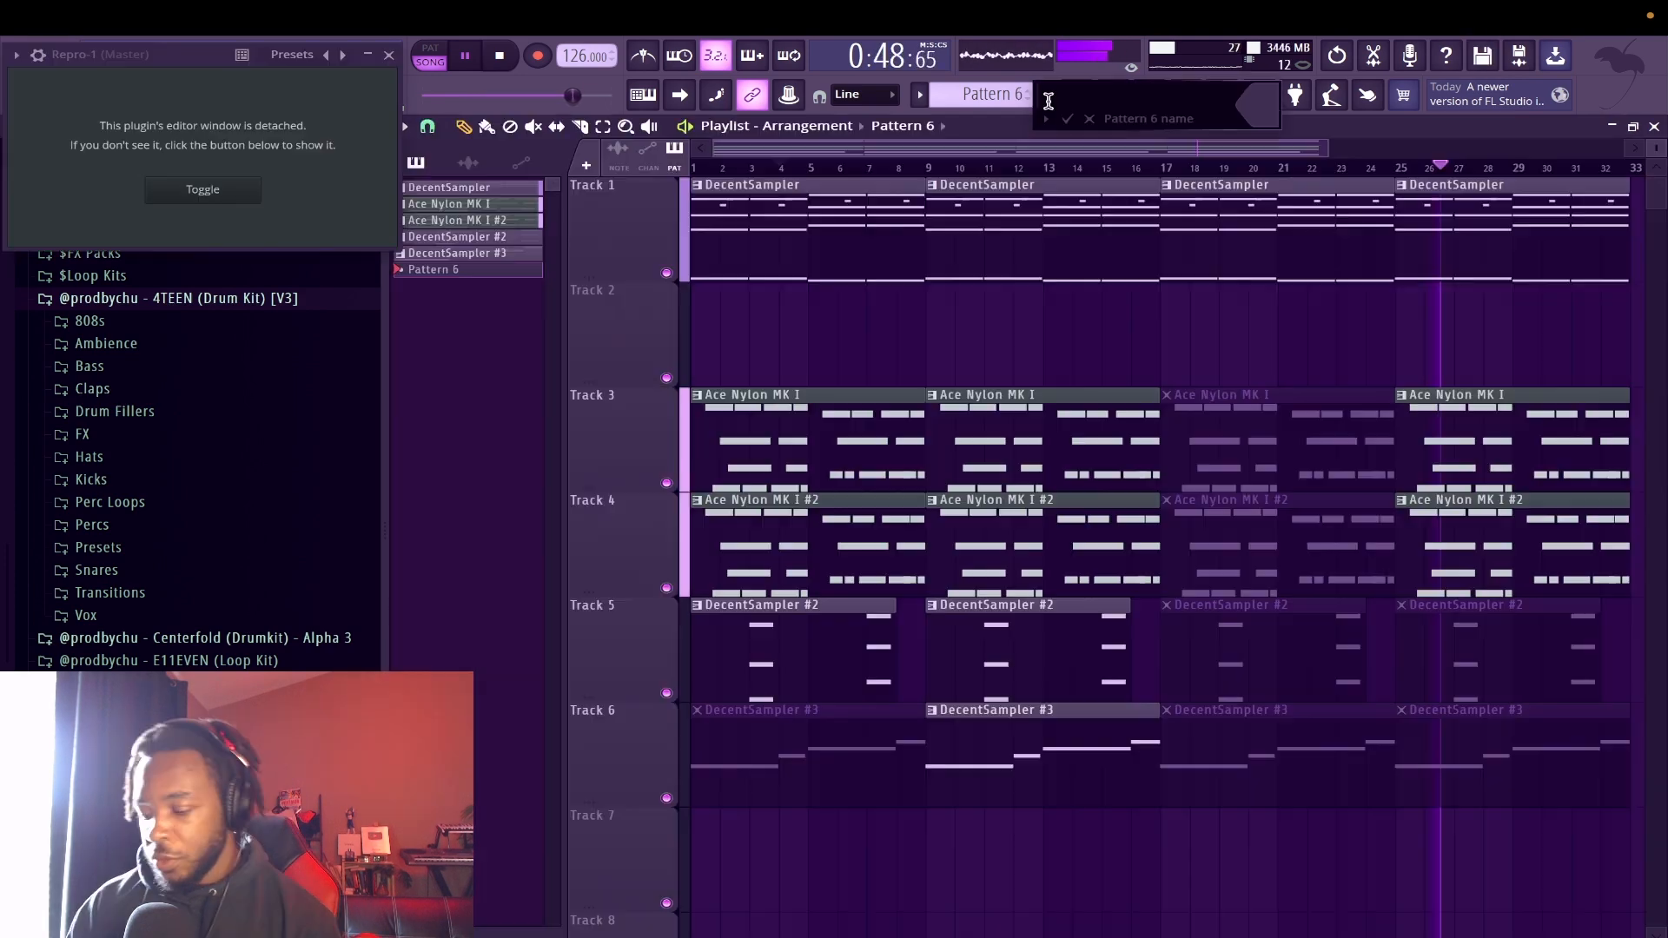
Name Pattern 6 BASS and repeat its 8-bar clip on track 7 up to bar 25
key(Return)
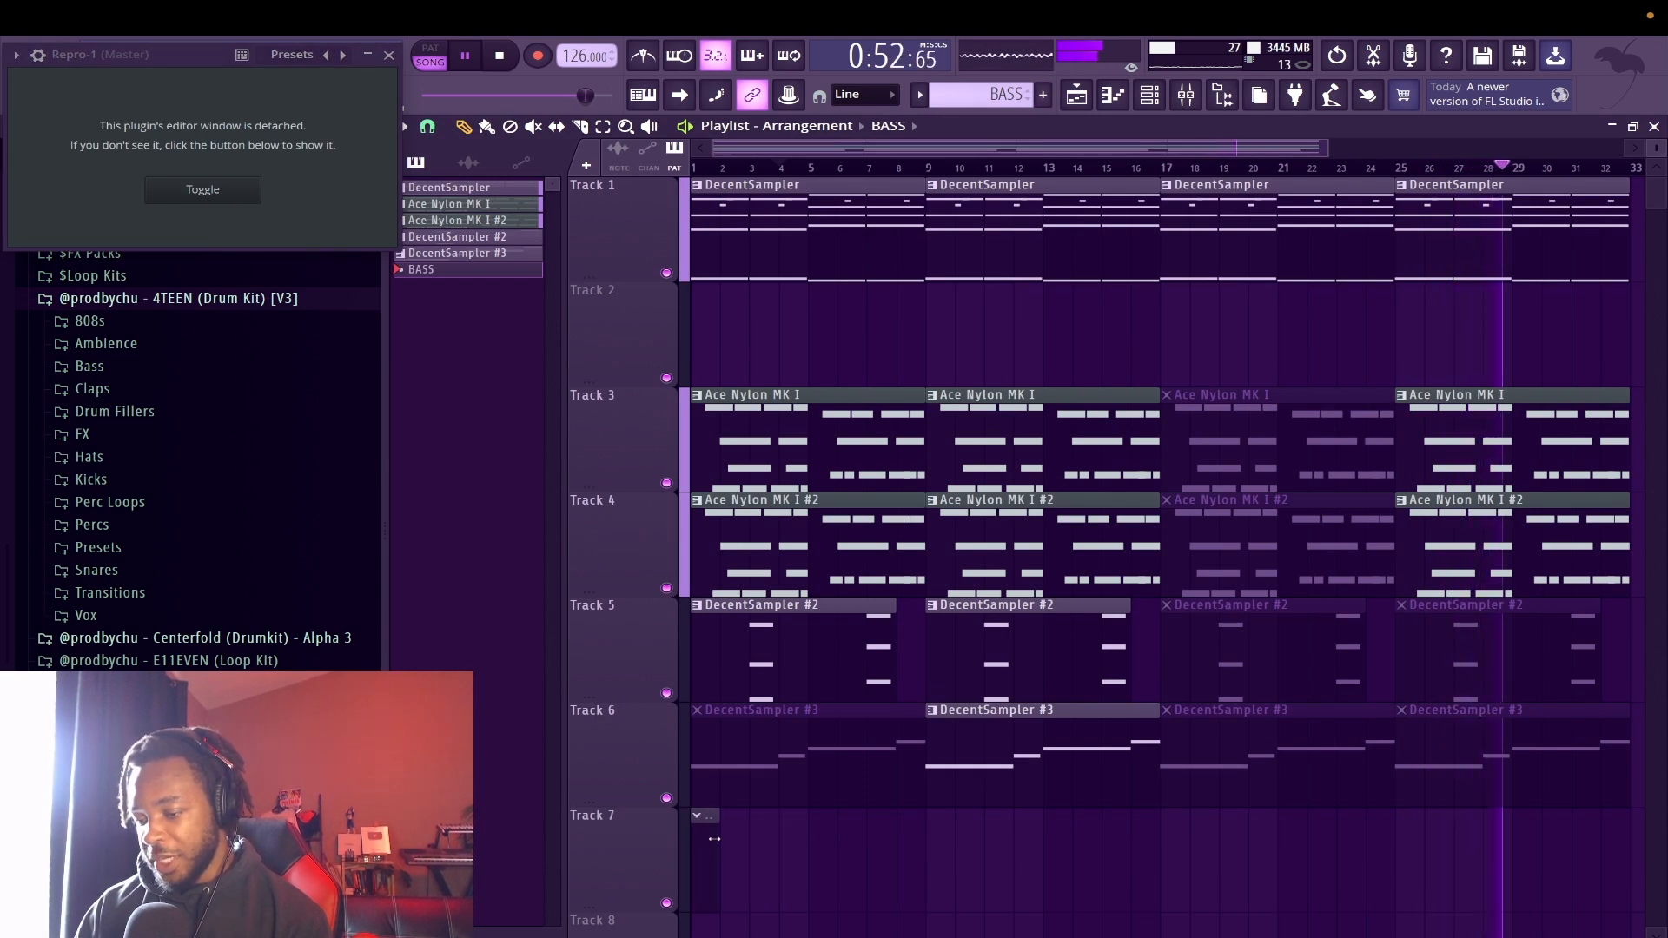
key(ctrl+b)
key(ctrl+b)
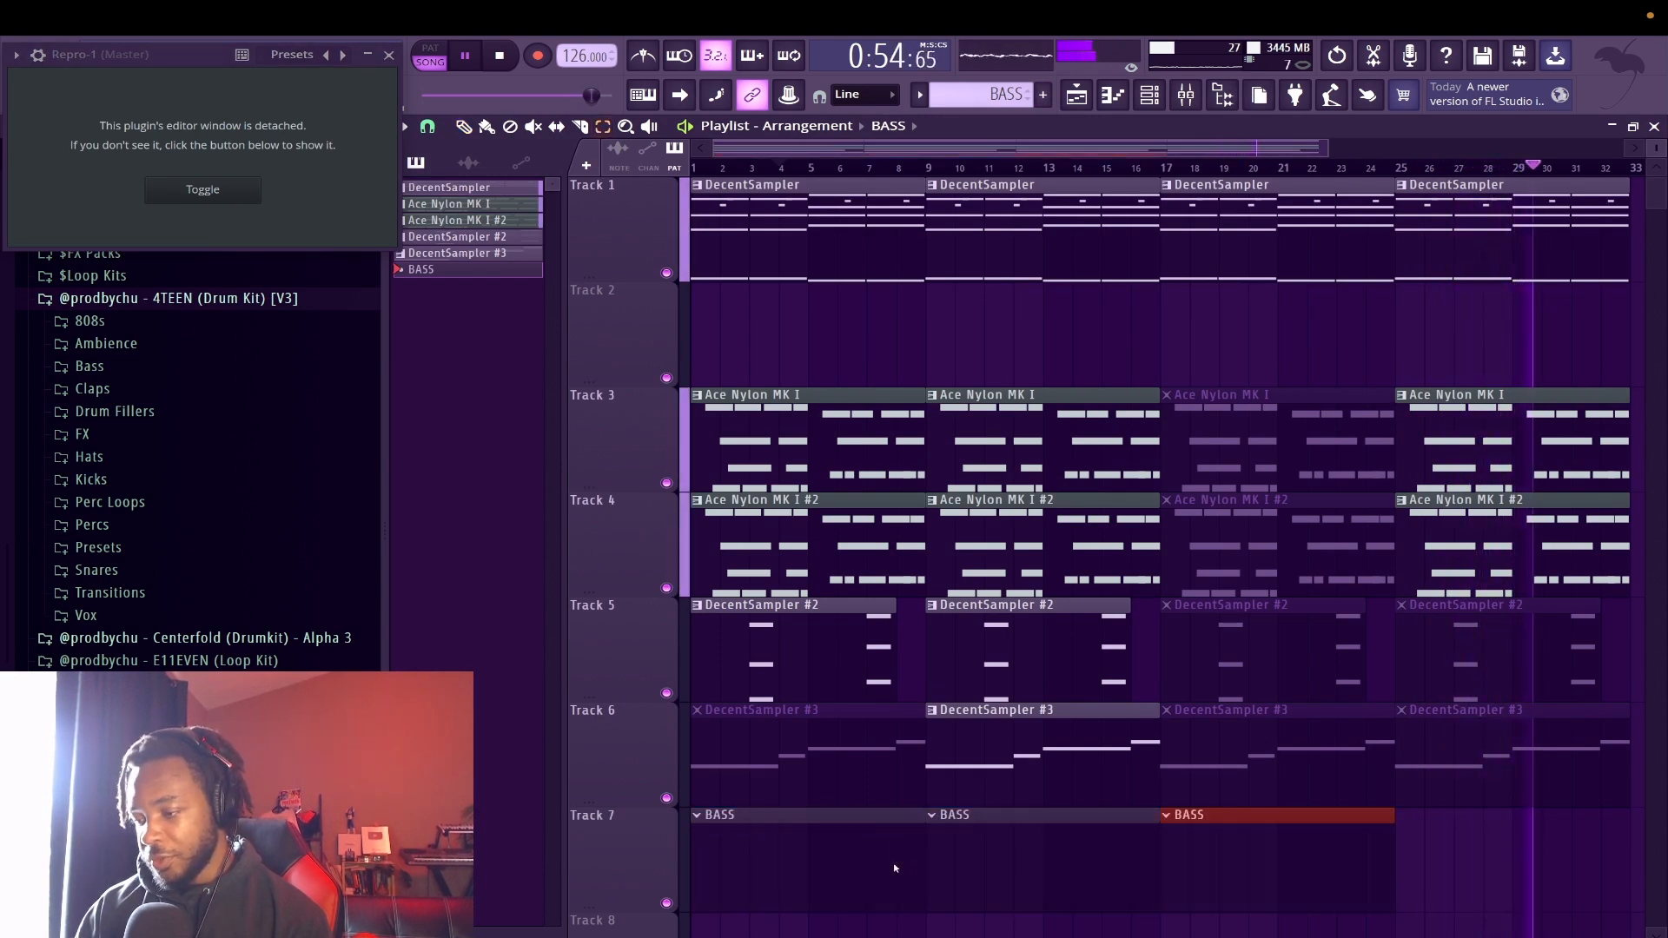
Open the notes of the BASS clip at bar 1 and try the SA Aggro Bass preset in Repro-1
double_click(773, 856)
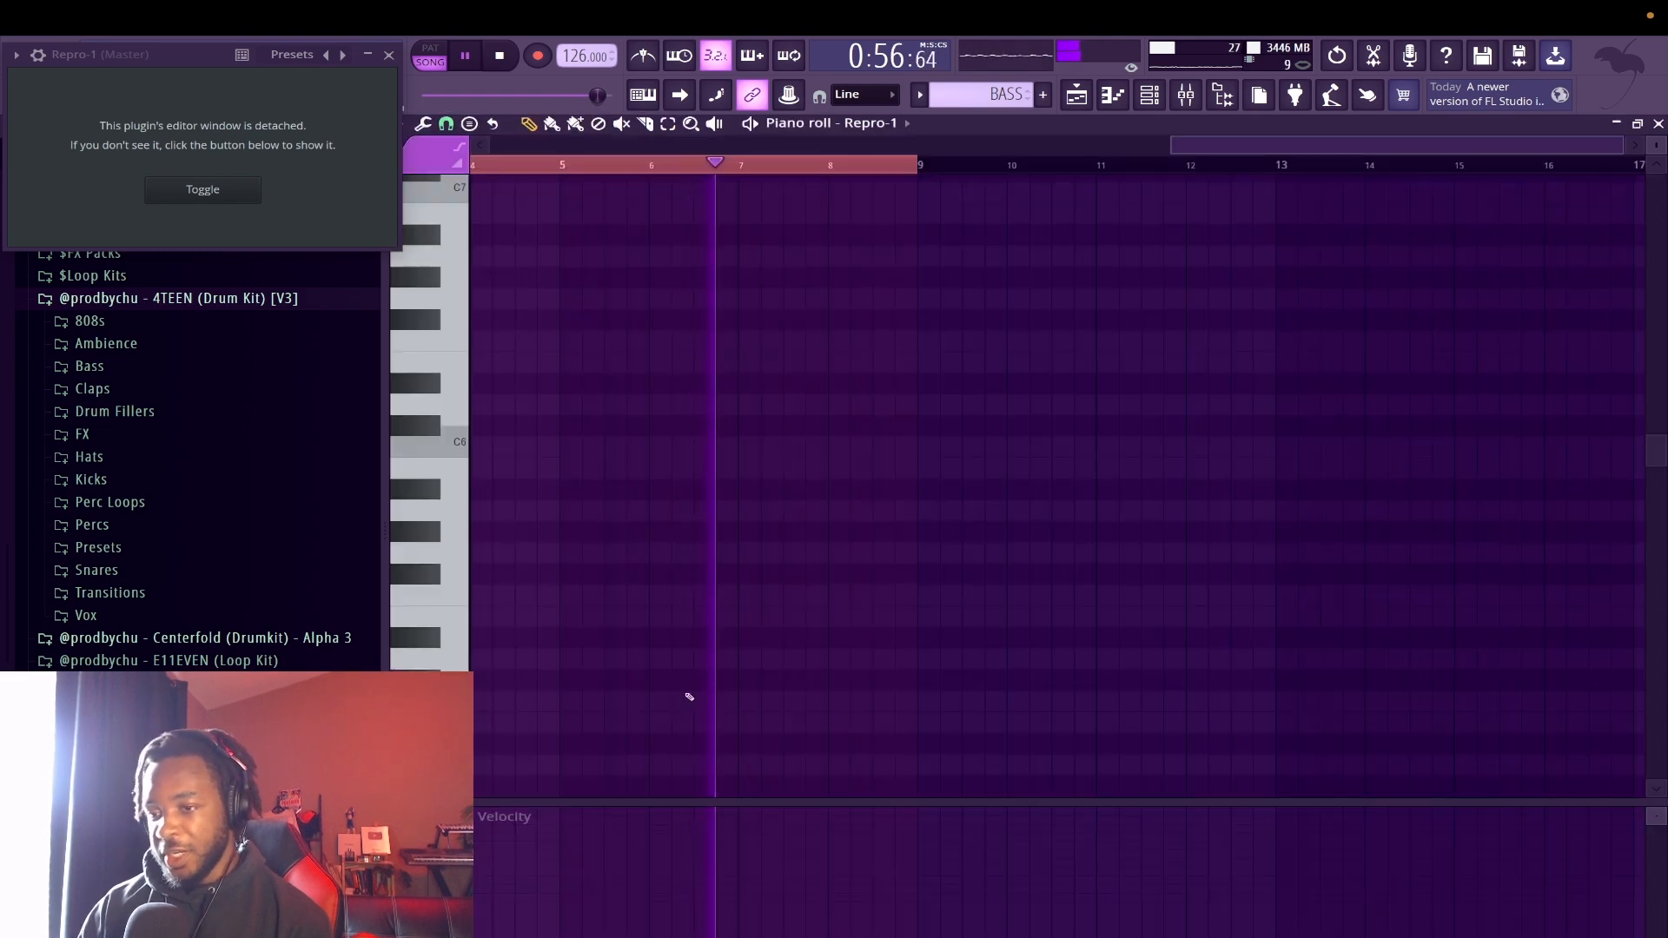
key(space)
mouse_move(556, 472)
mouse_down()
mouse_move(496, 485)
mouse_move(420, 566)
mouse_up()
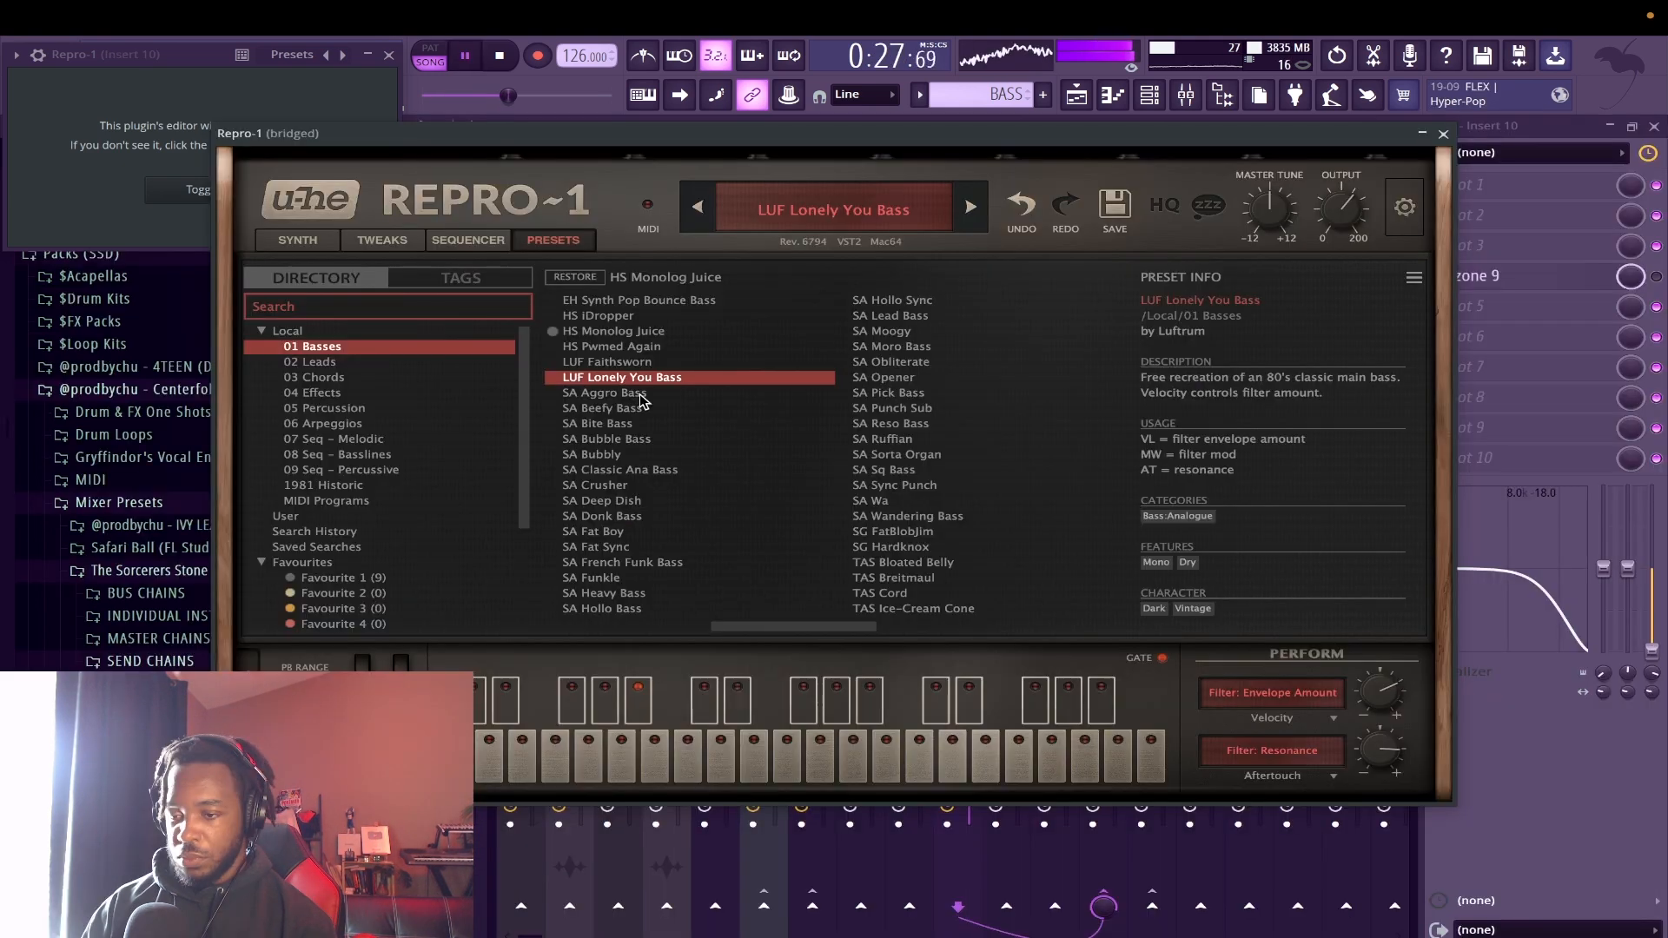
click(641, 395)
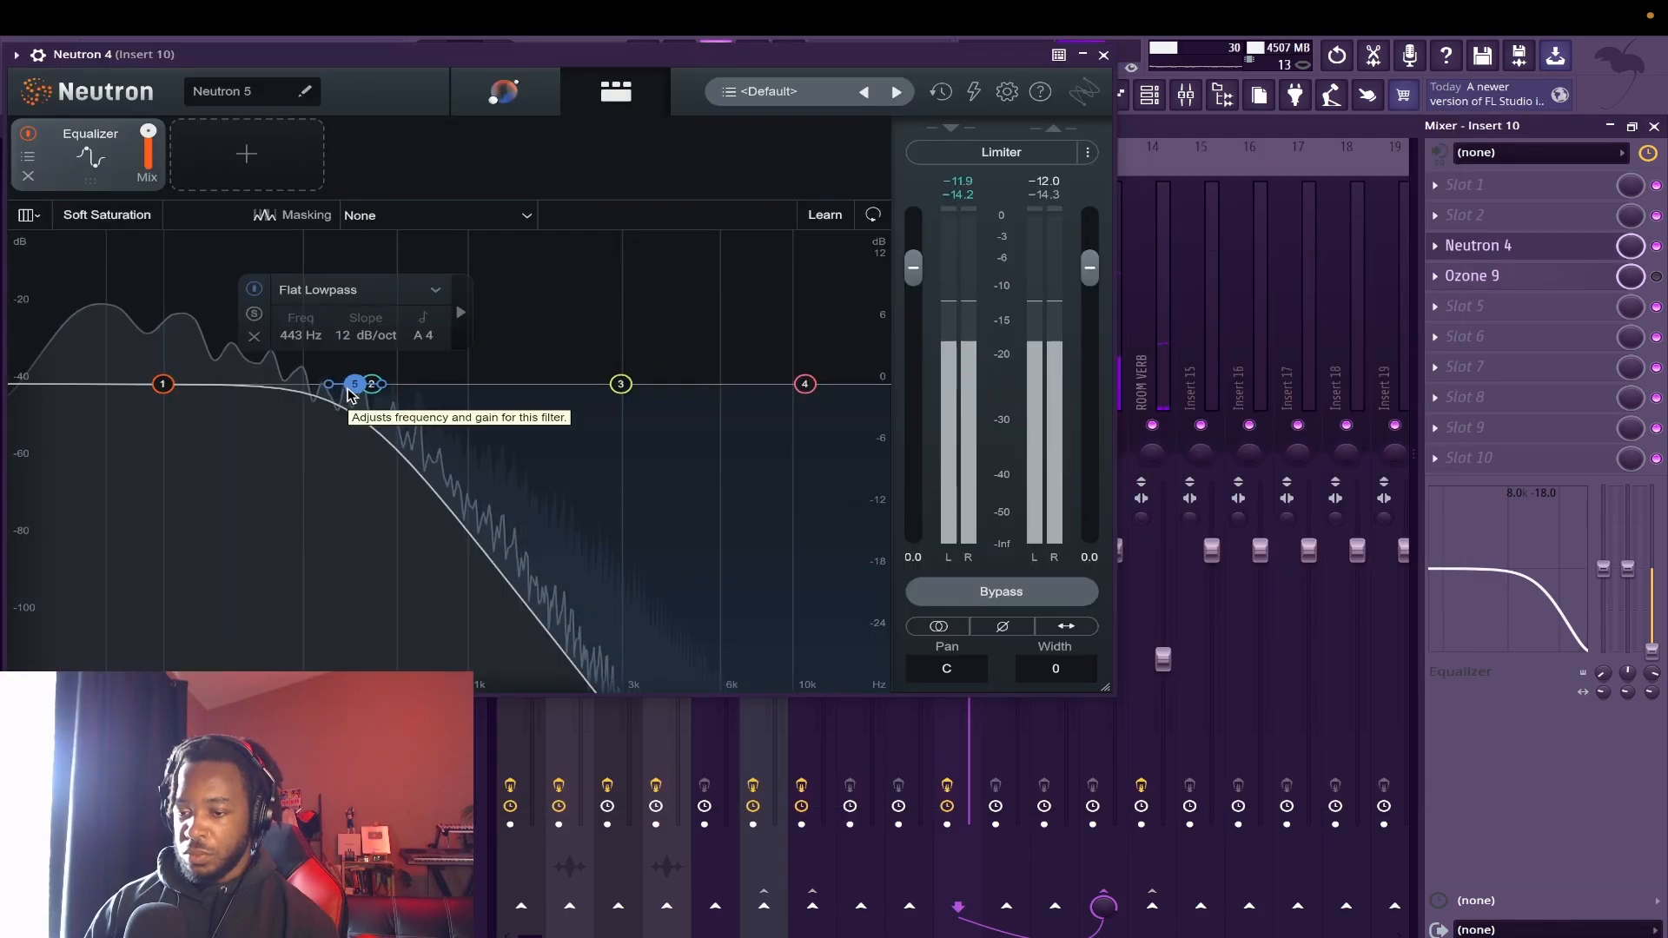
drag(348, 390, 509, 398)
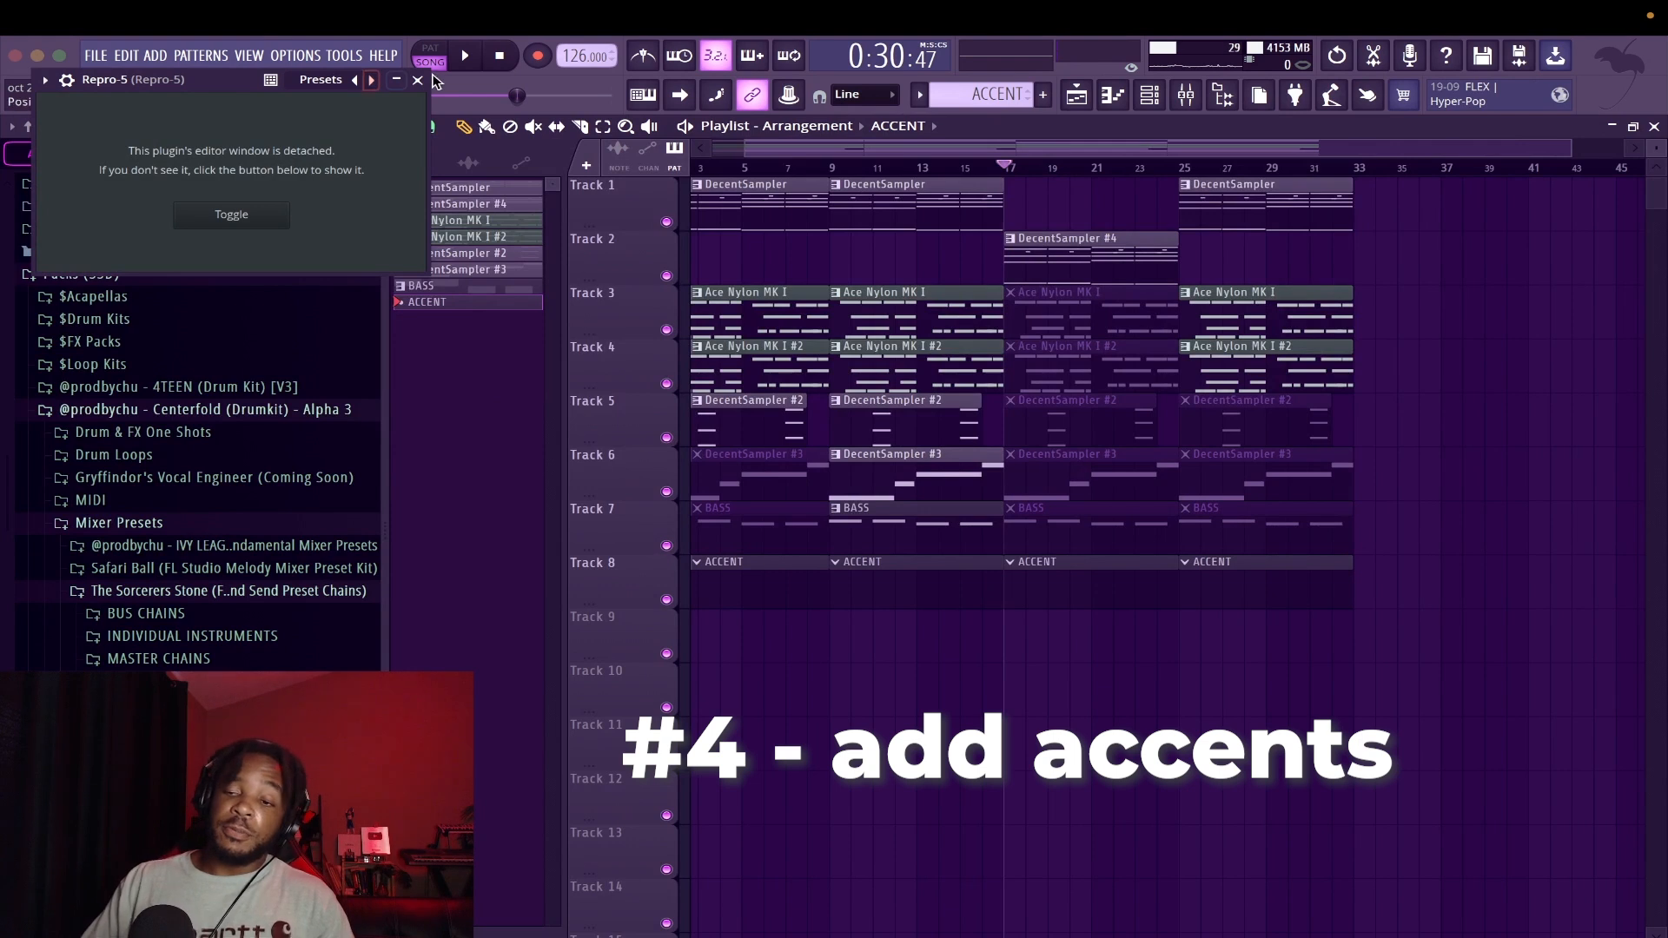
Close the Repro-5 window and paste the copied chord notes into the first ACCENT clip on track 8
click(421, 82)
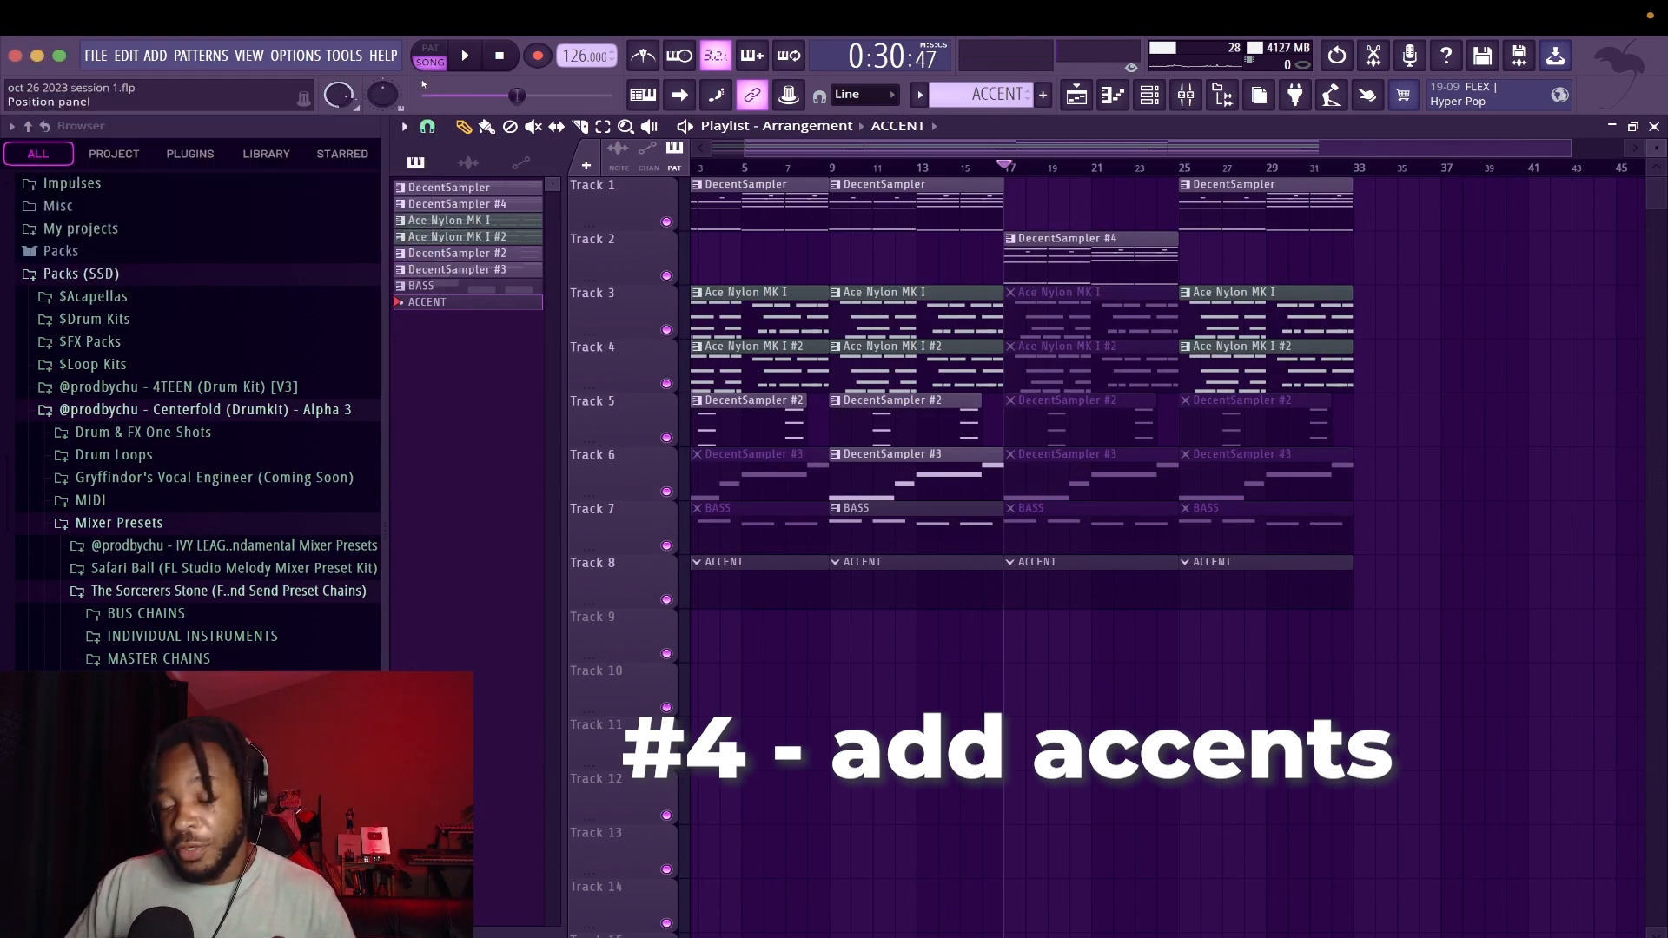
double_click(763, 594)
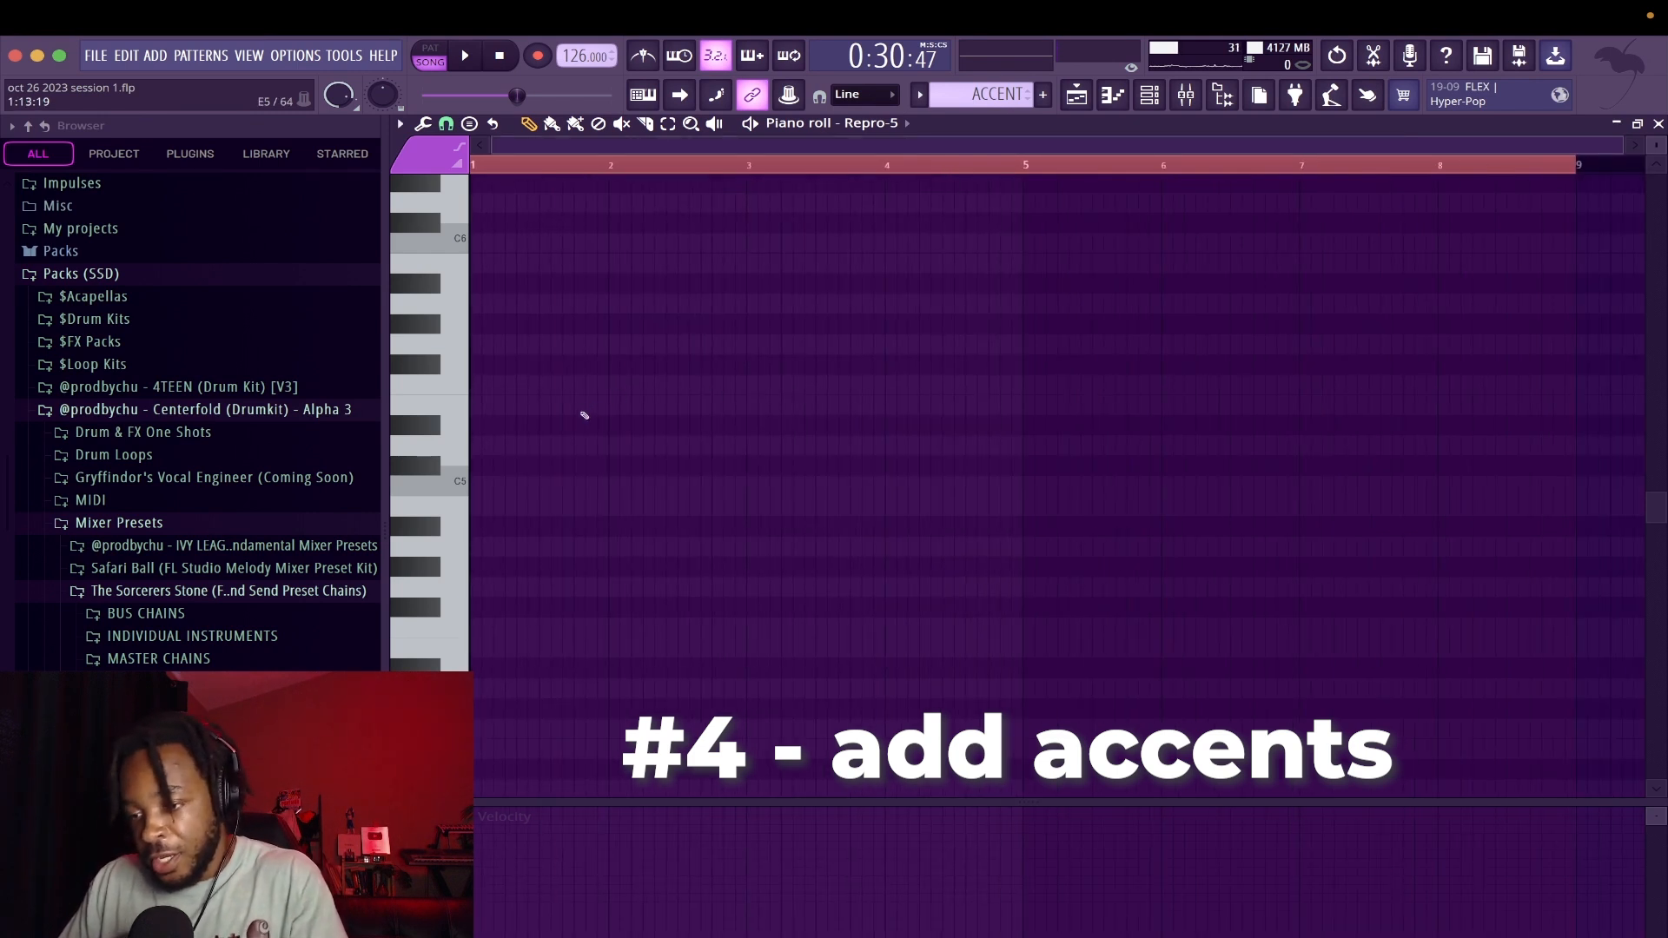
key(super+v)
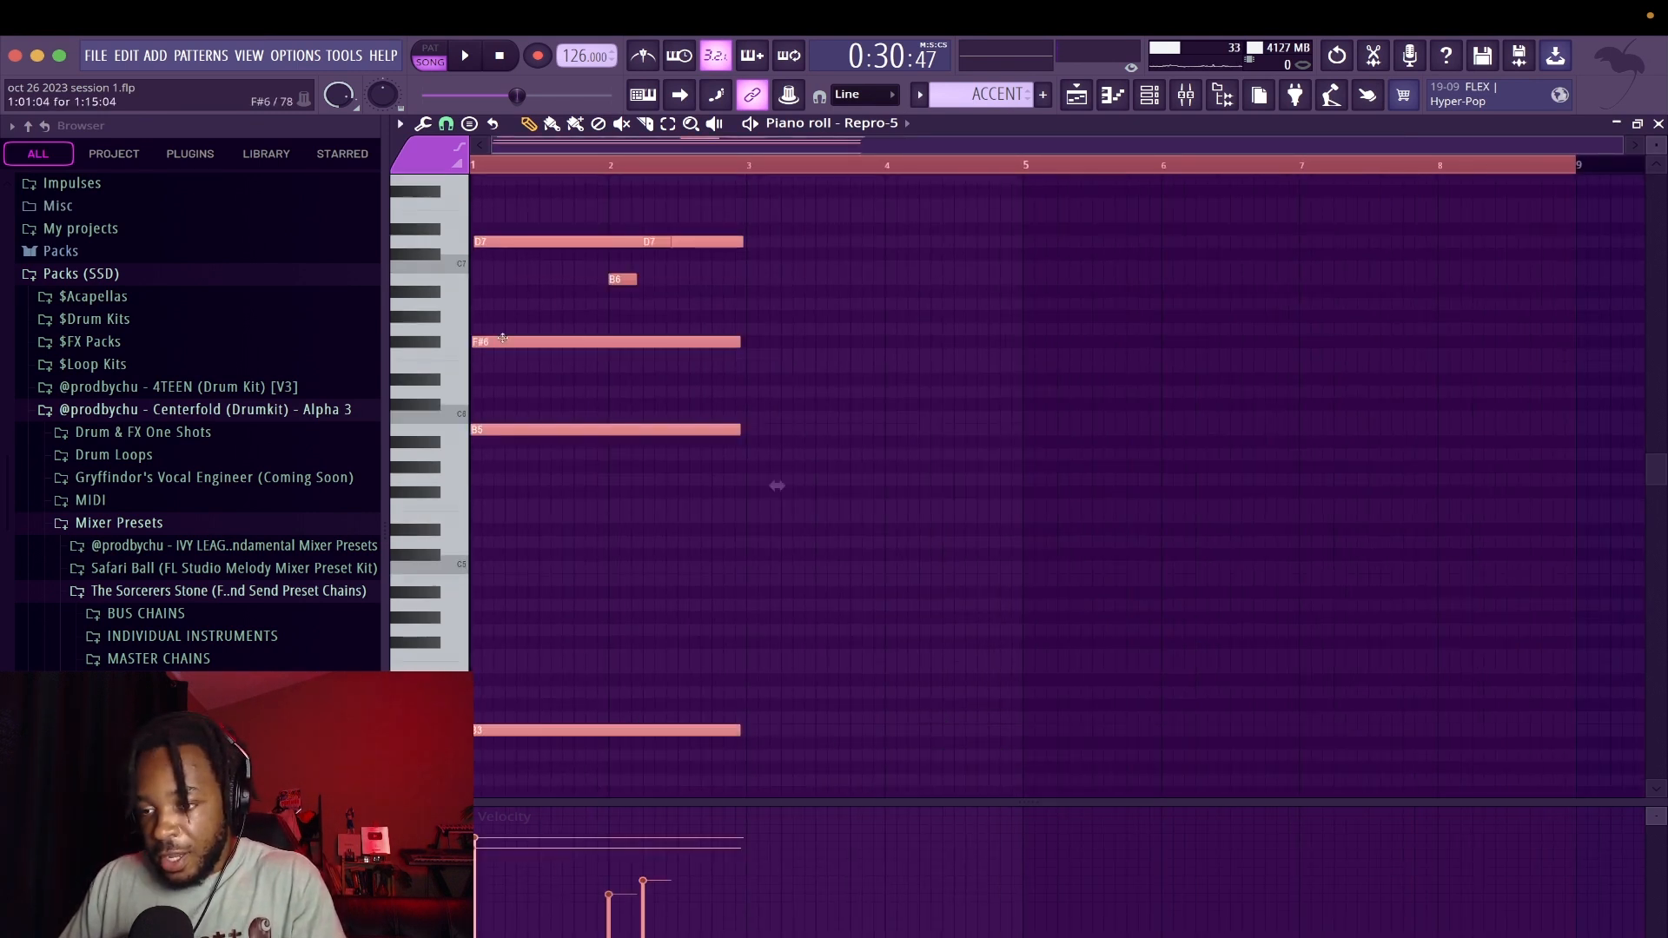
Lower the pasted accent chord one octave, stagger its B4, D5, F#5 and D6 notes, and play it
click(504, 349)
right_click(511, 354)
key(ctrl+a)
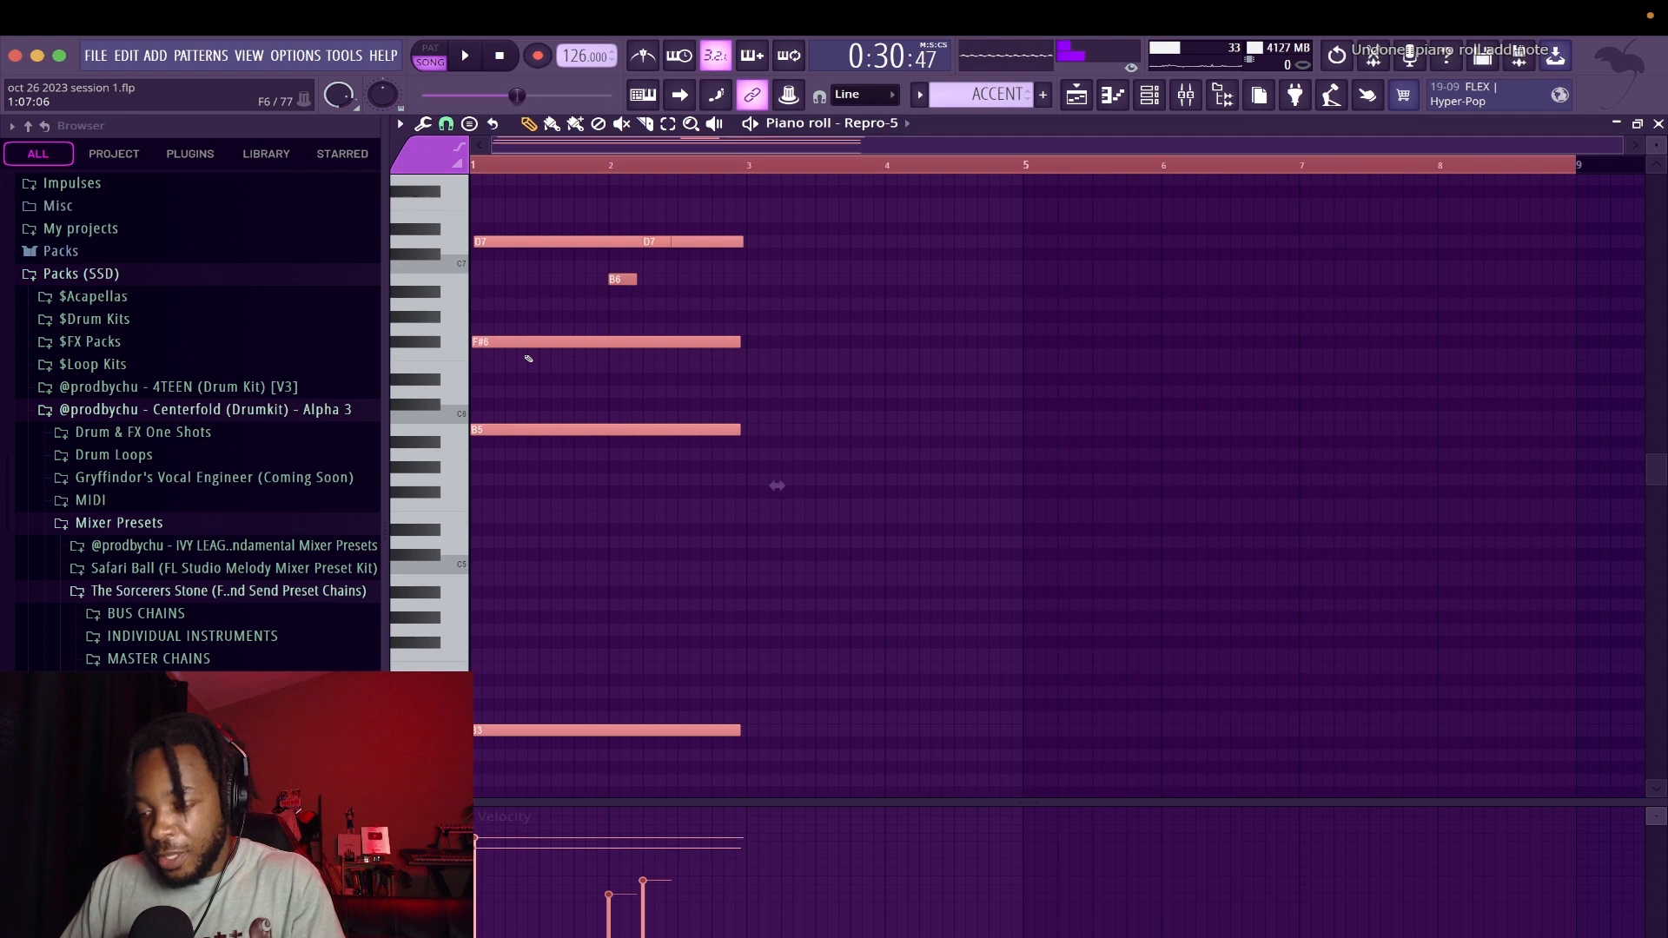
key(ctrl+Down)
scroll(528, 357, down, 1)
drag(531, 296, 523, 296)
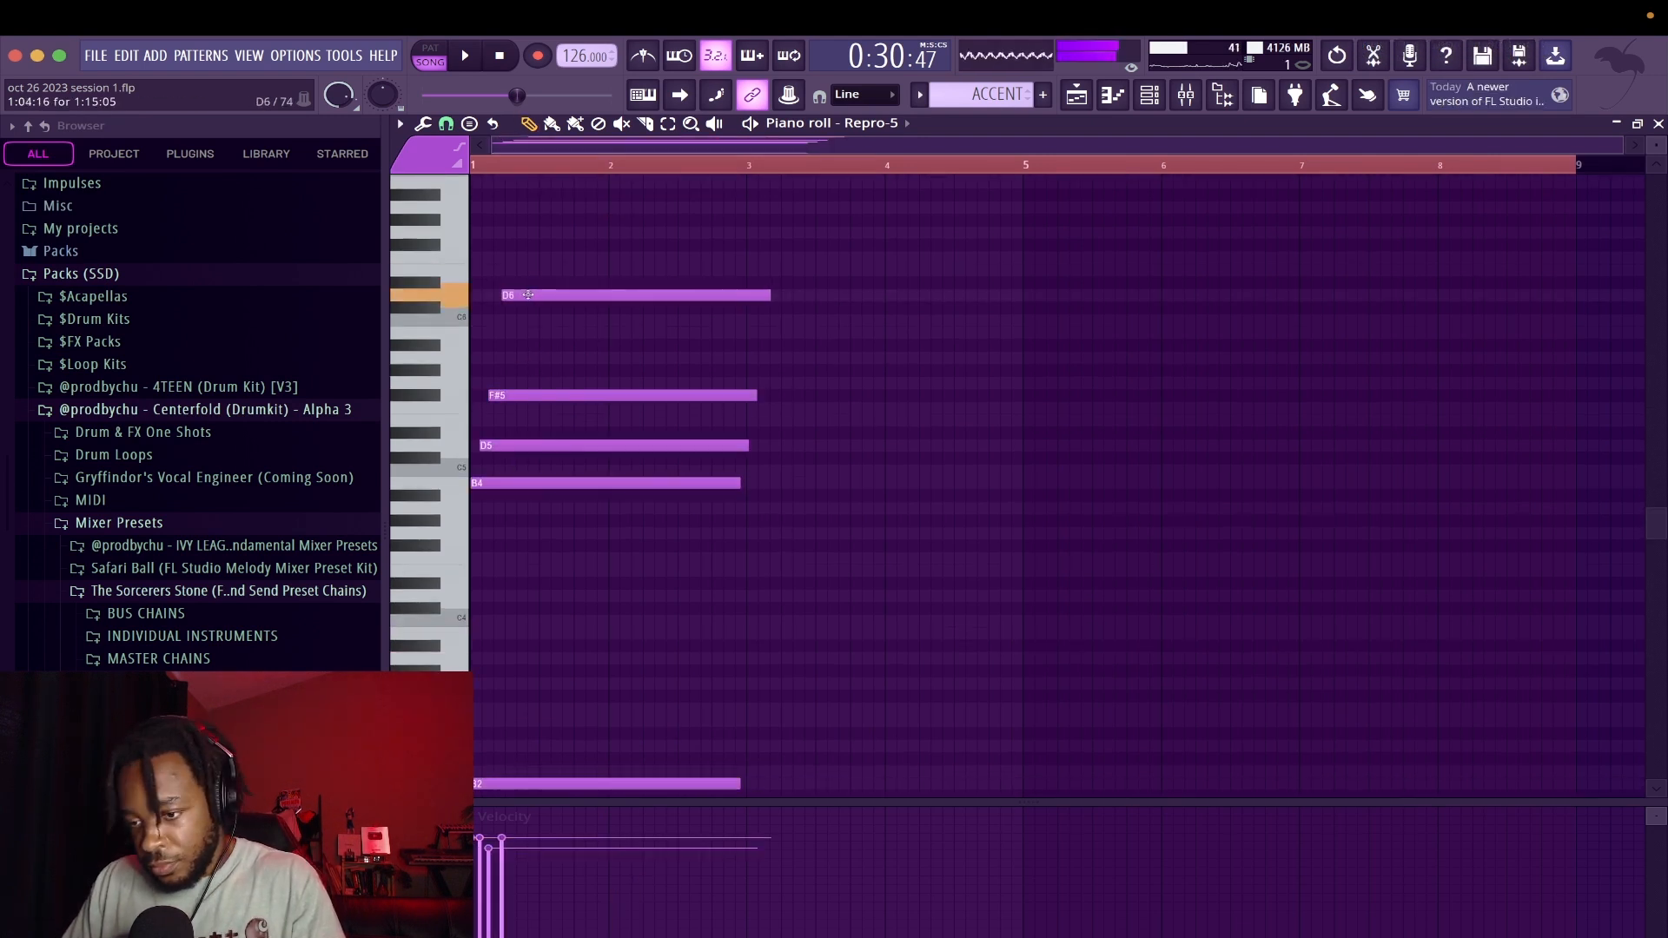
key(space)
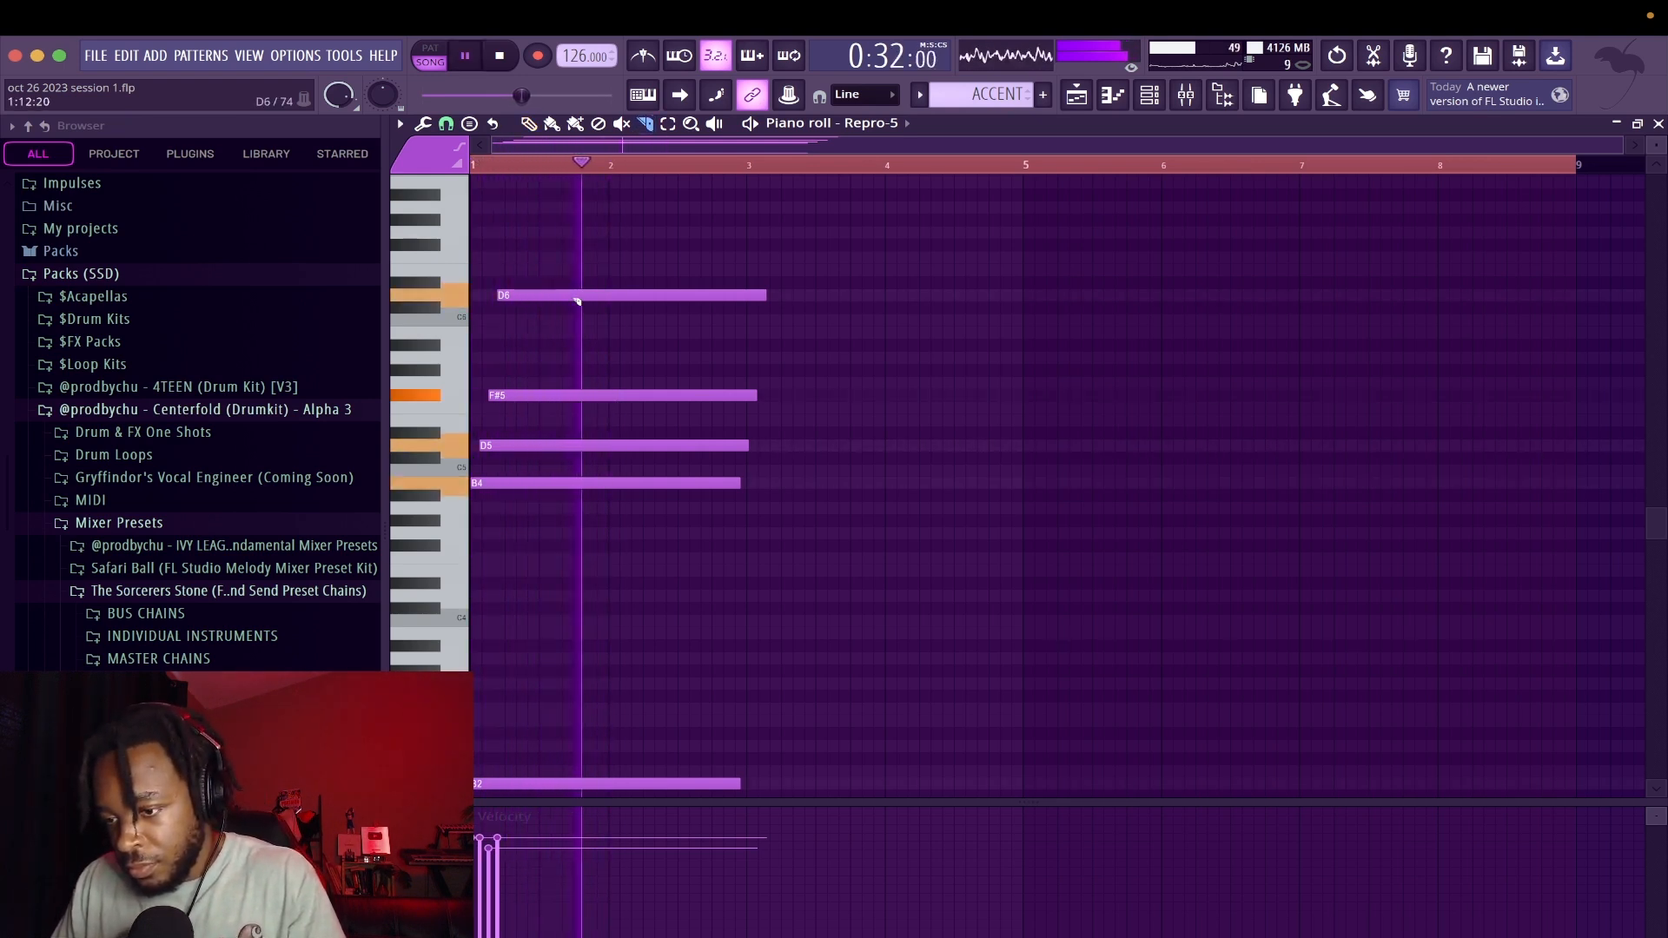
Slice the staggered accent chord diagonally into short notes around bars 1 and 2 and raise them to a higher octave
key(space)
drag(561, 284, 628, 563)
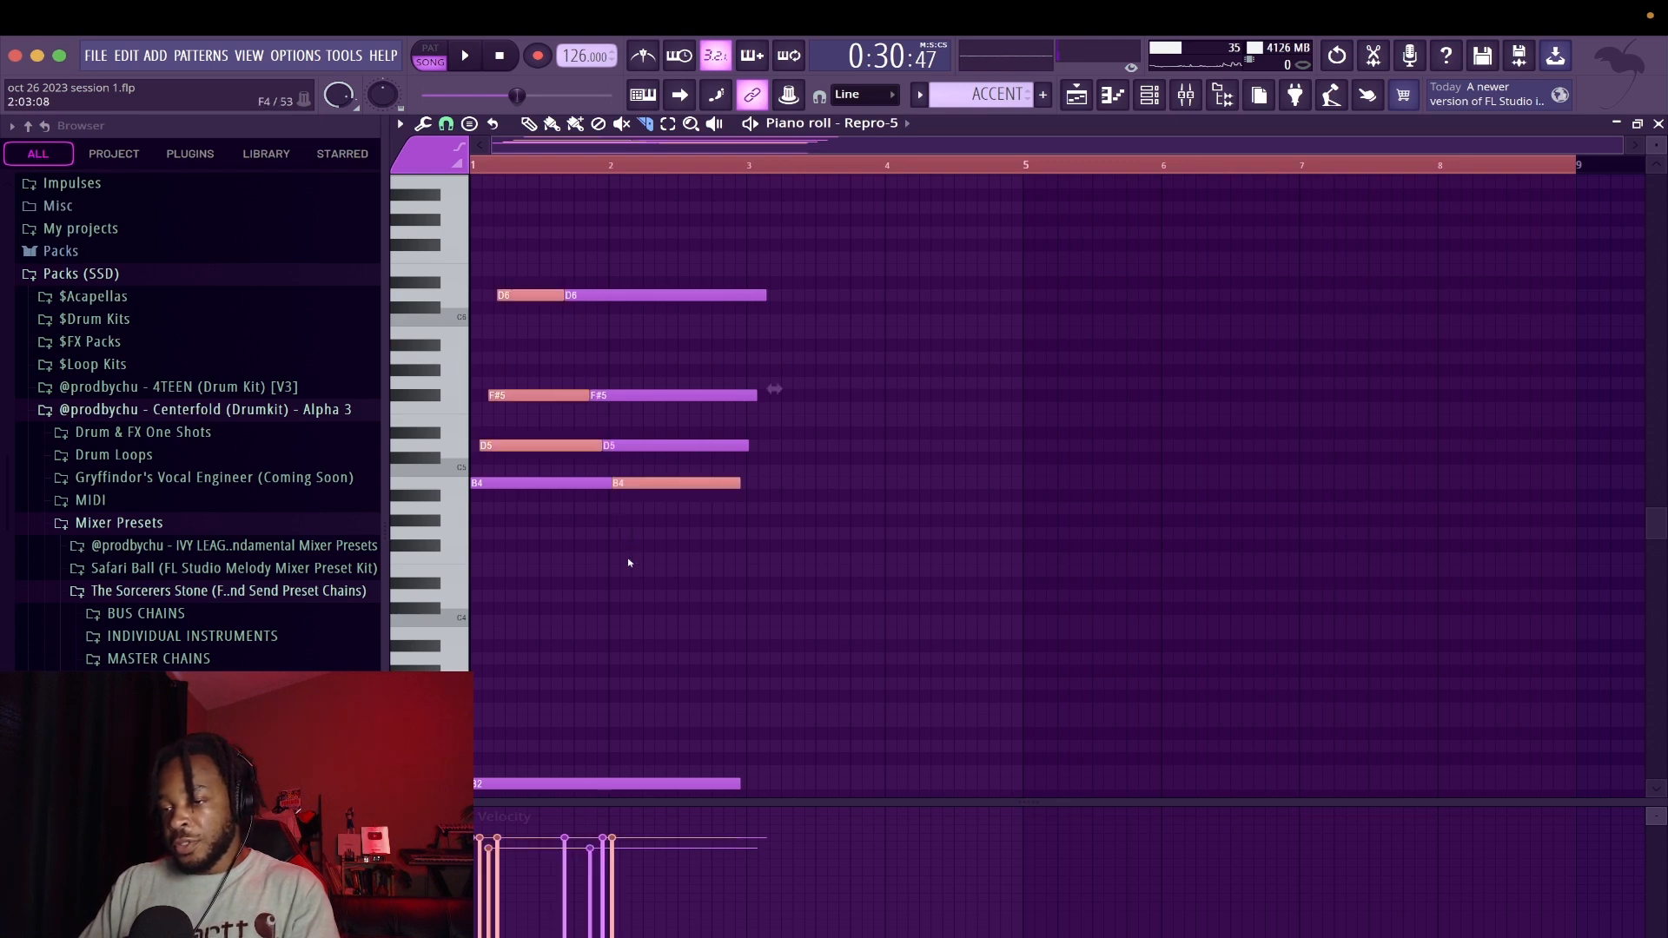
key(space)
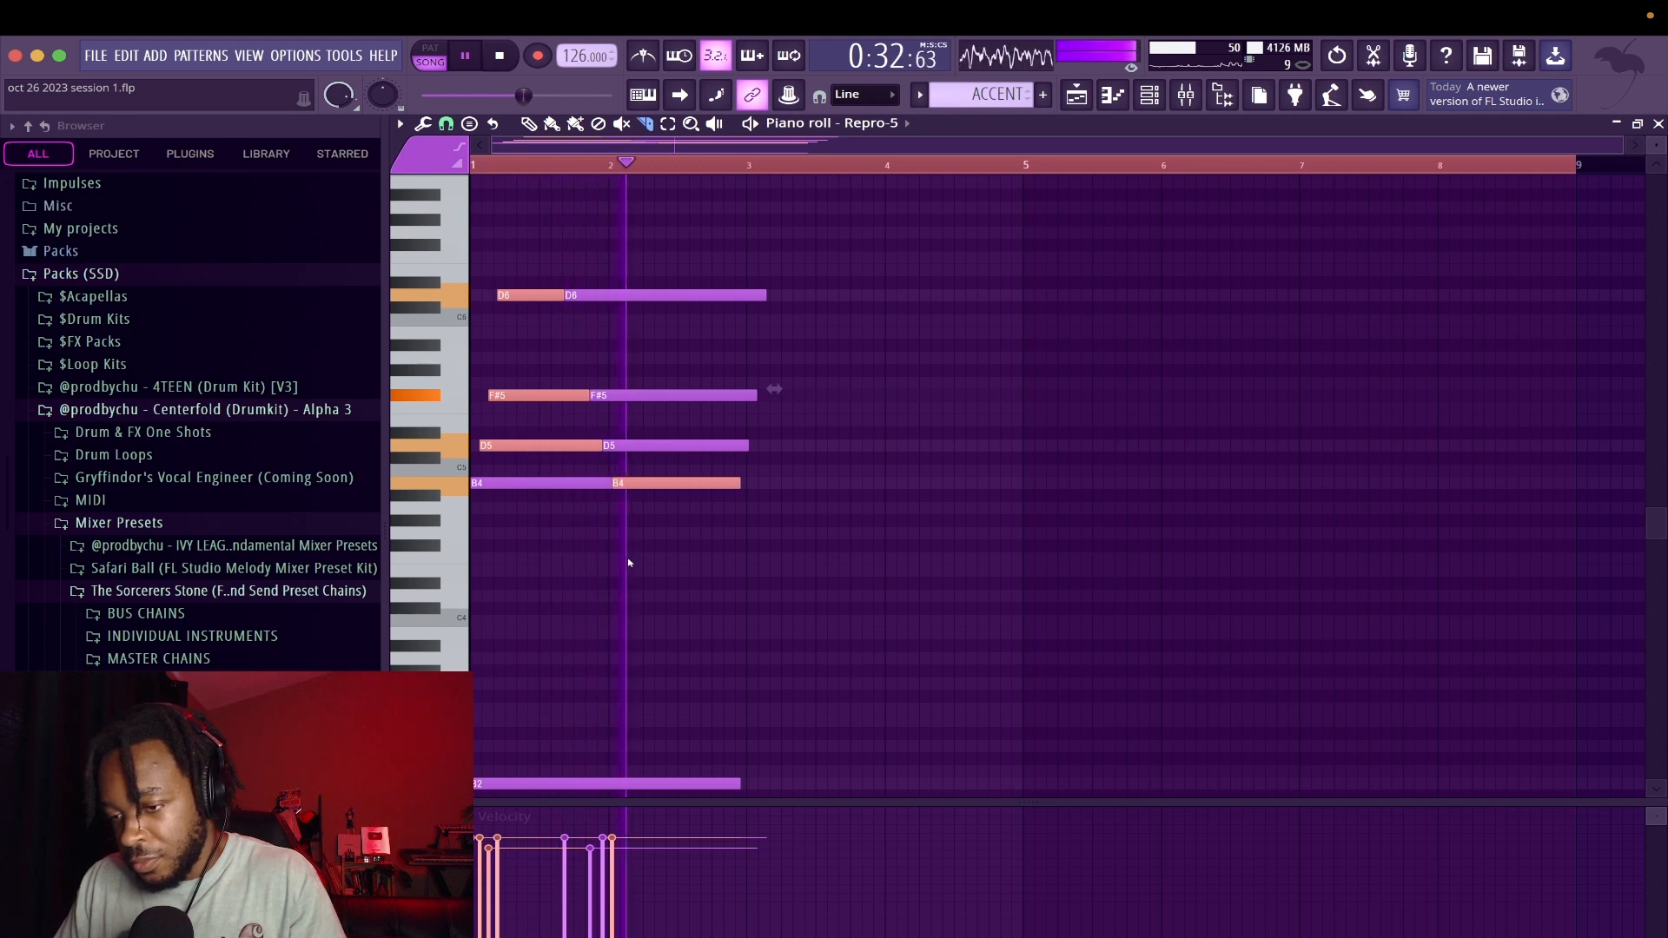
key(super+s)
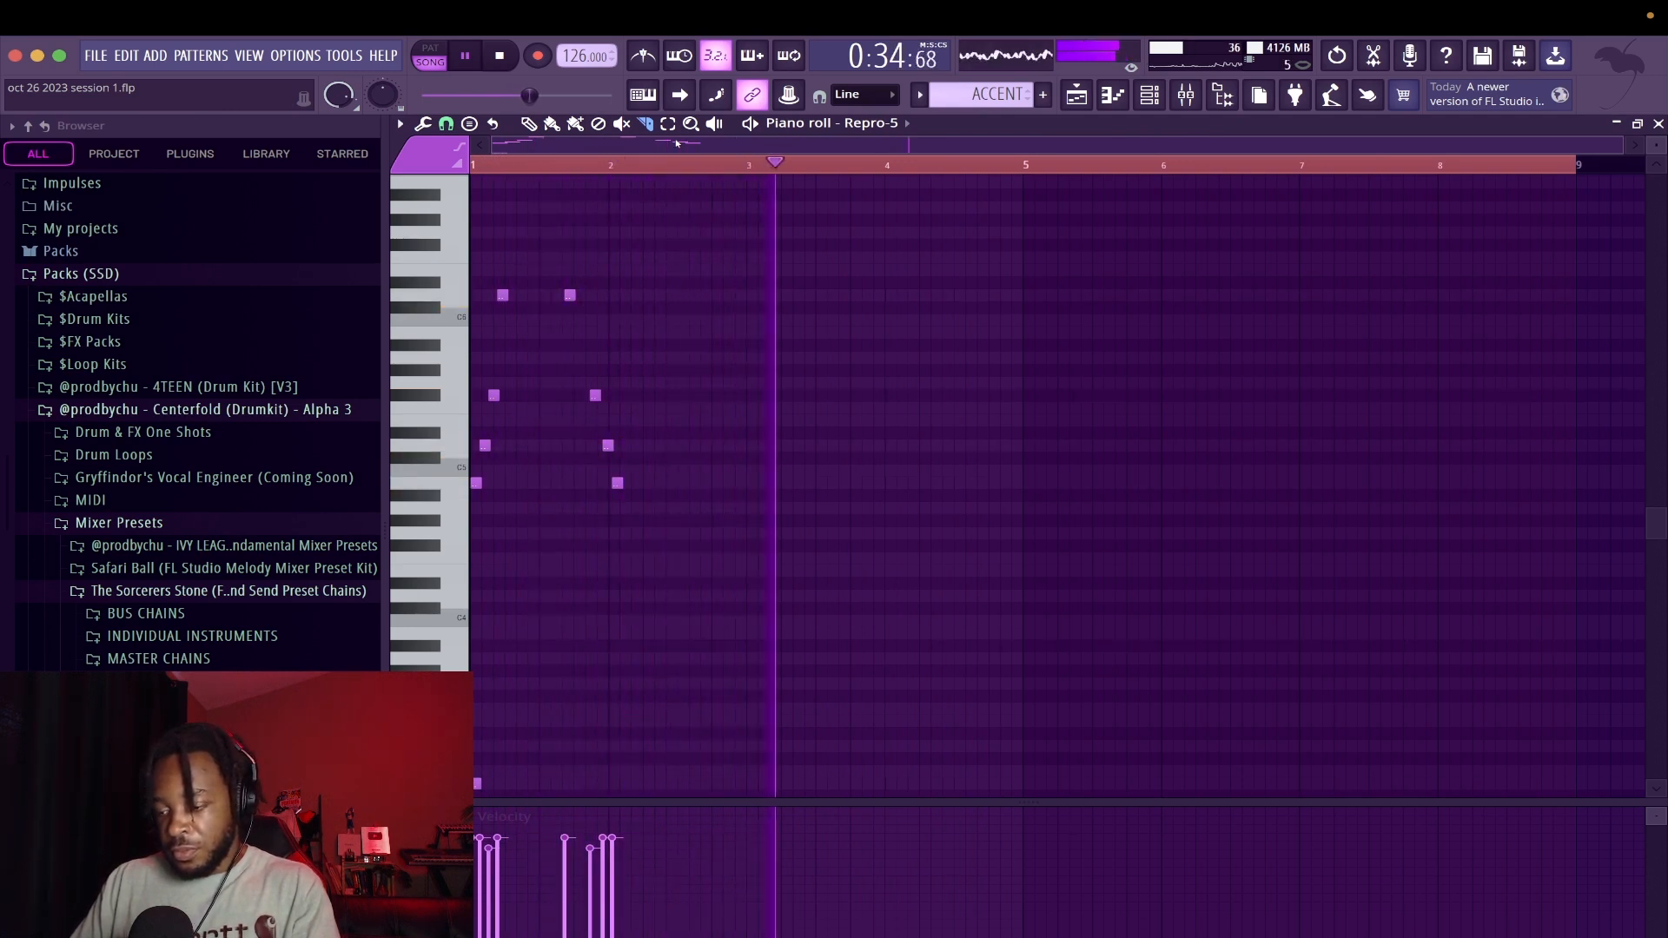
key(ctrl+Up)
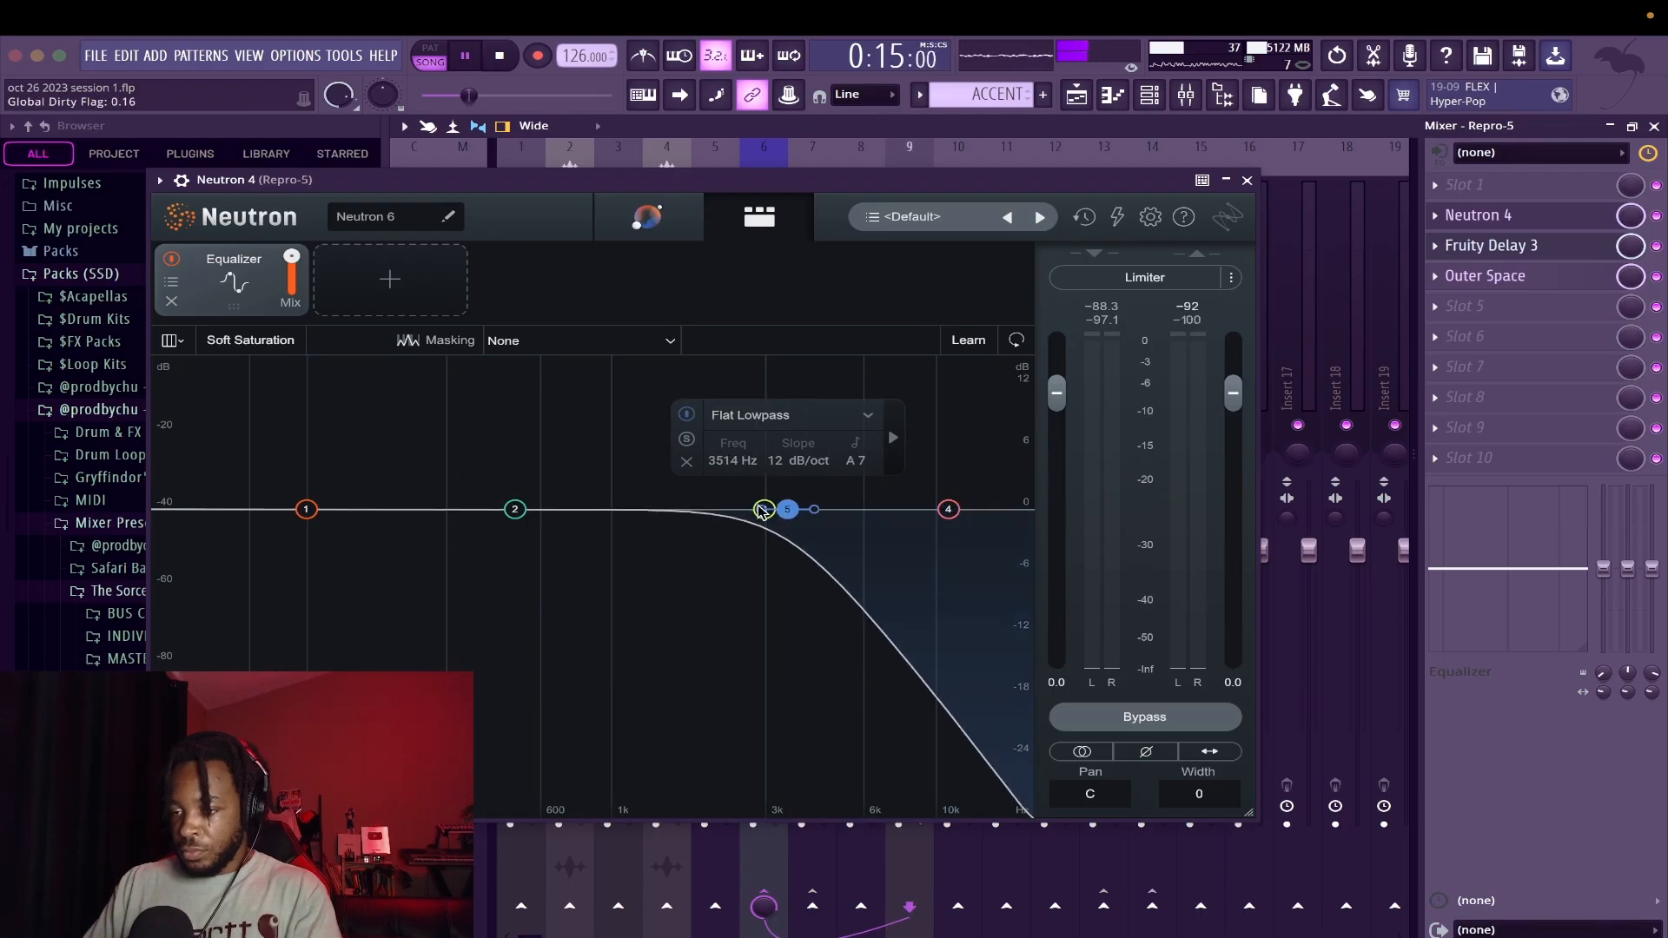
Boost 3119 Hz by 4.0 dB in the accent's Neutron 4 equalizer and move its low-cut filter to a higher frequency
scroll(776, 464, up, 3)
drag(788, 512, 770, 468)
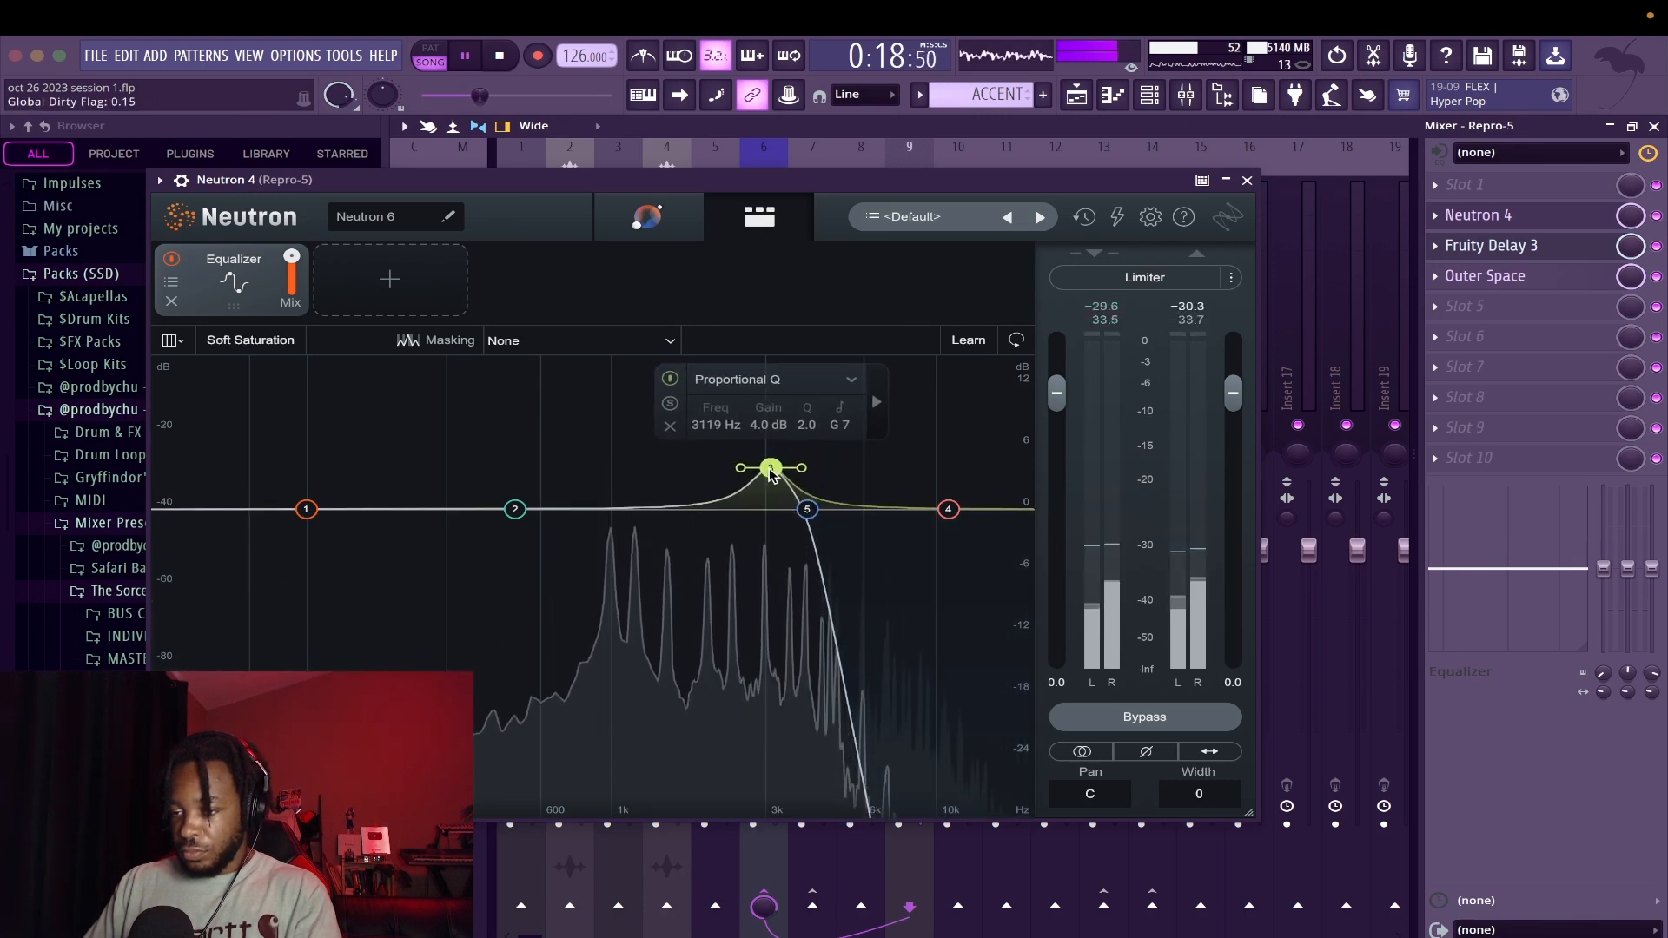
click(221, 510)
drag(220, 510, 444, 547)
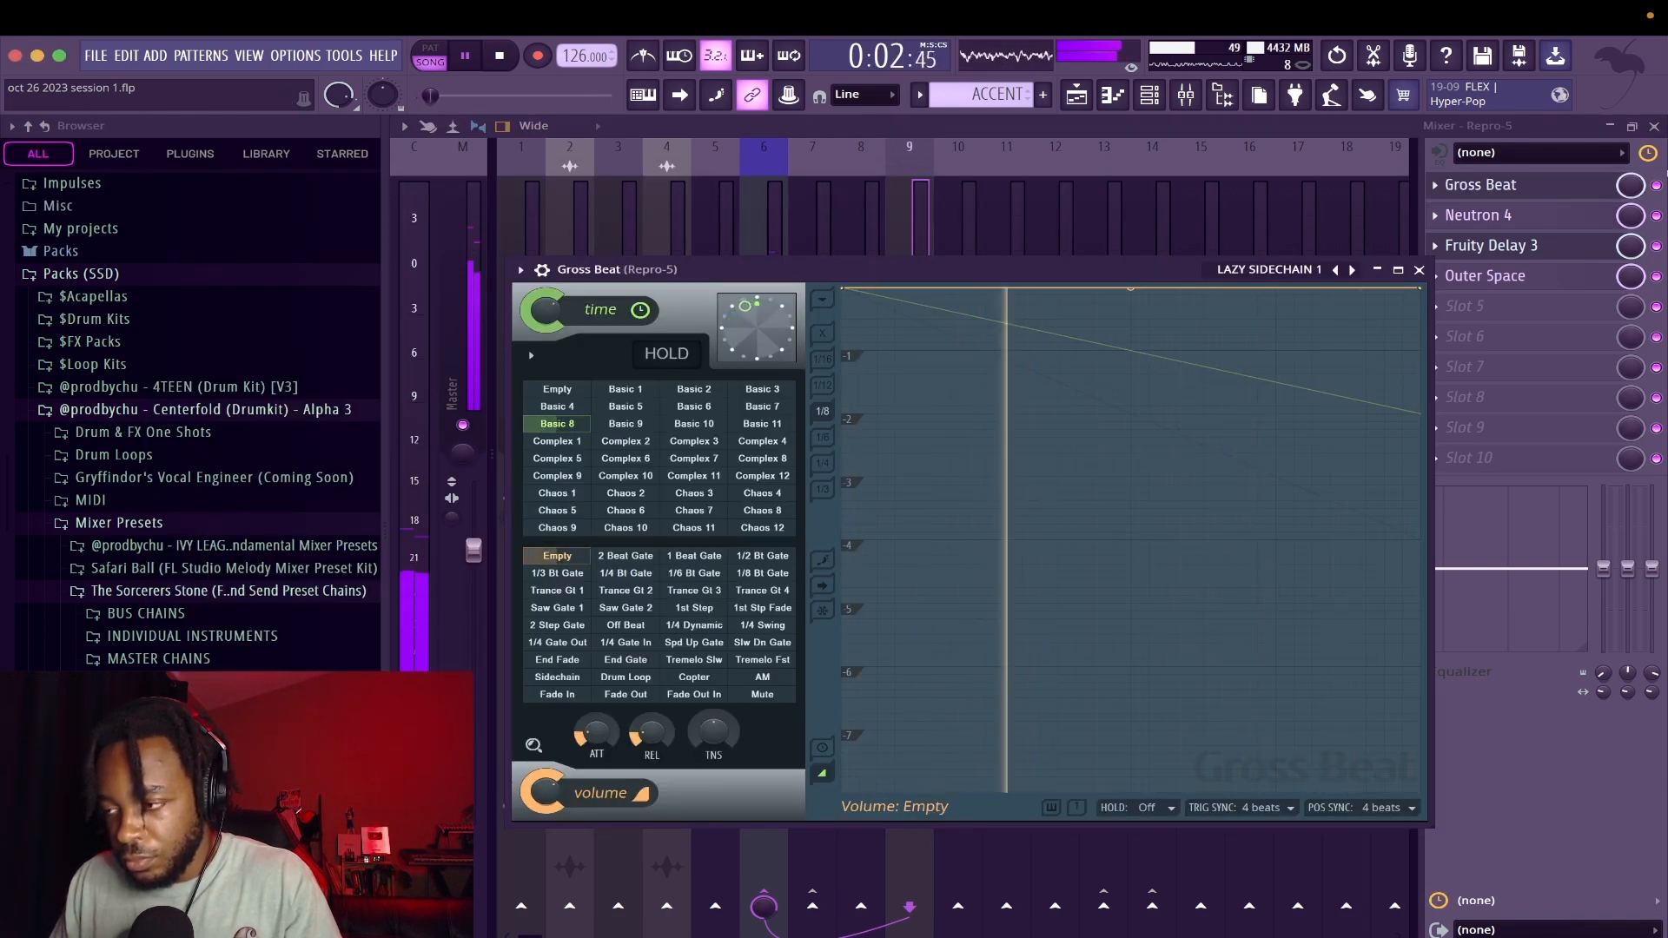
Close the mixer and Gross Beat, and open the notes of the first ACCENT clip
click(1653, 126)
click(1418, 270)
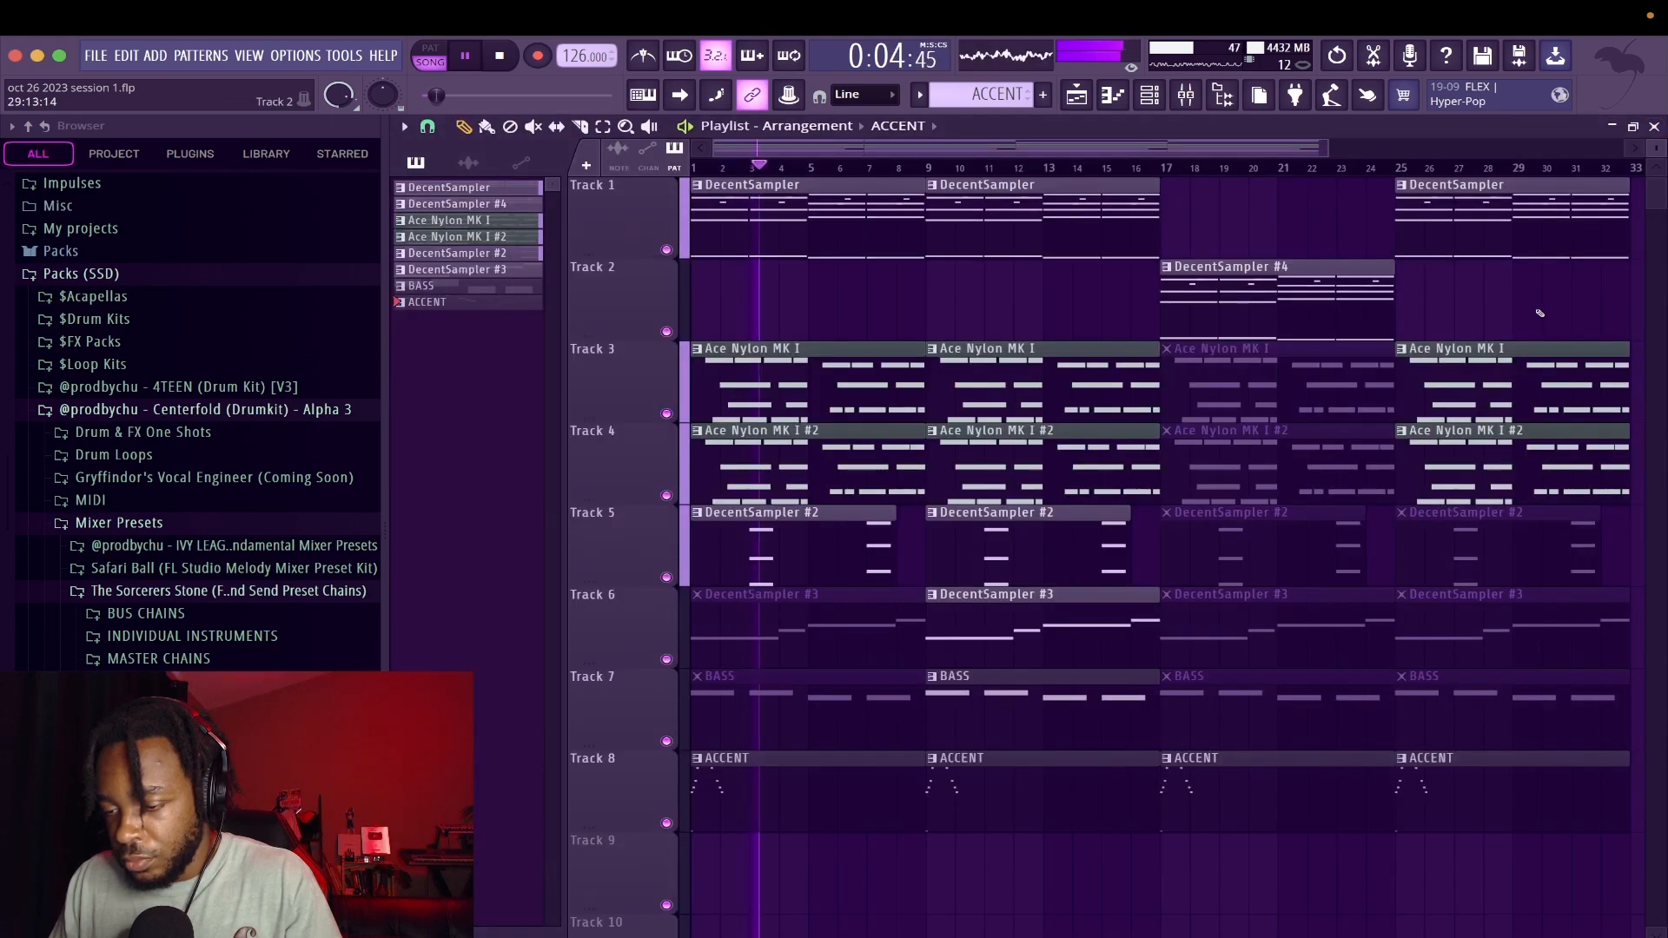
double_click(745, 801)
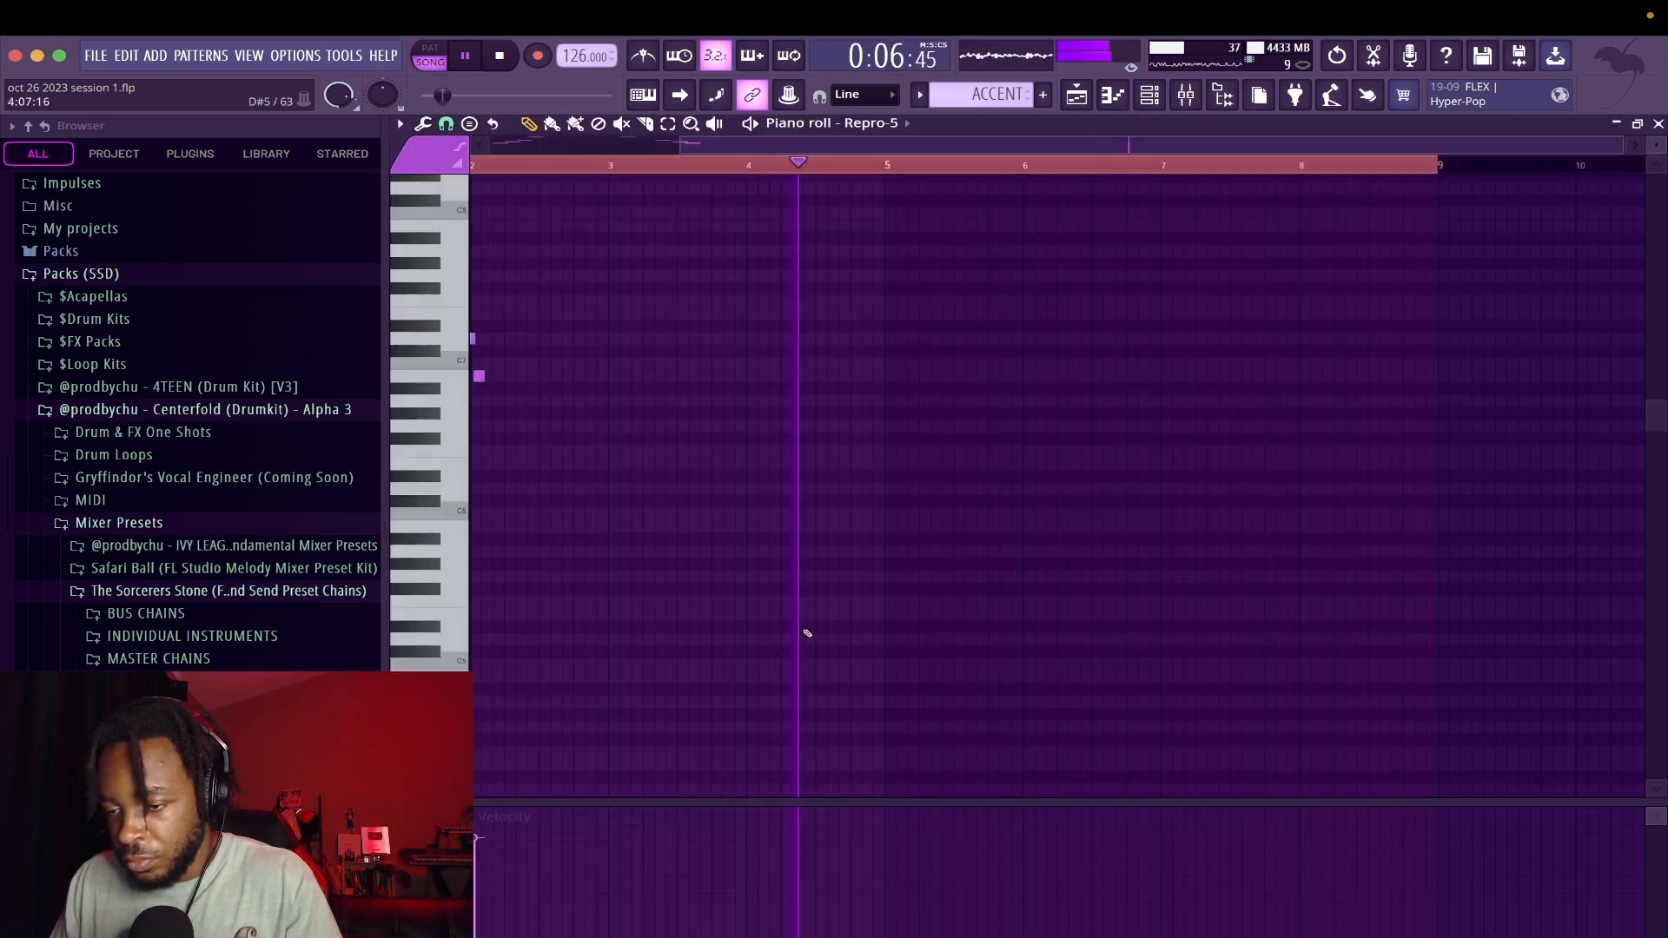
key(space)
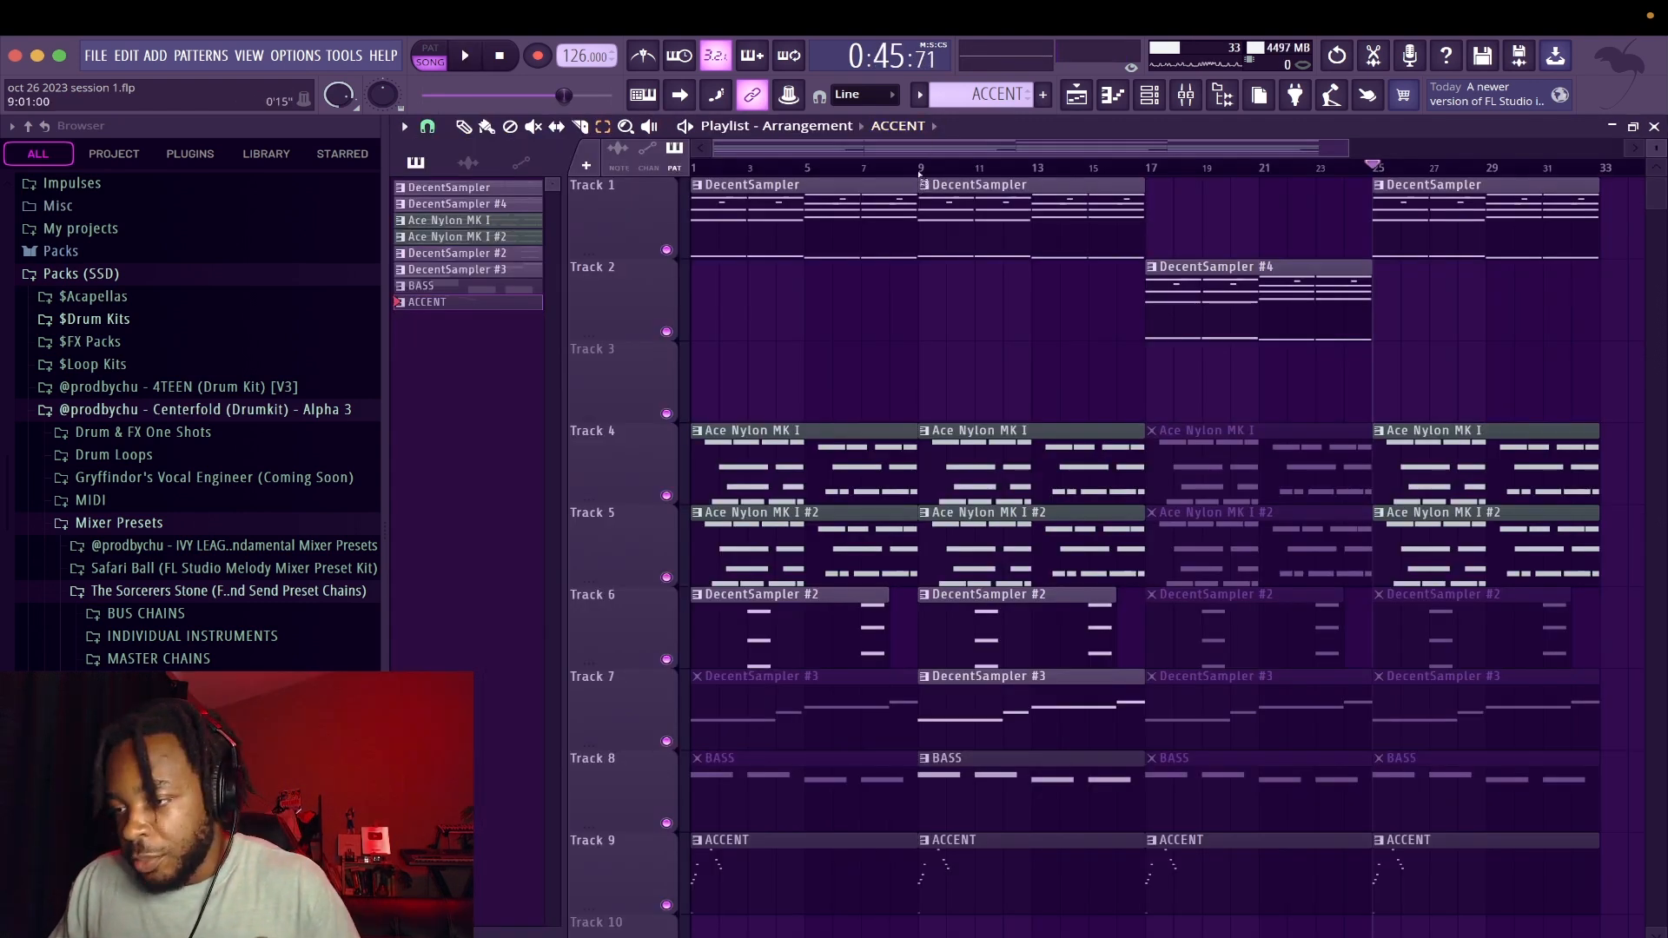
Select bars 1 to 8 in the playlist and play that section
drag(920, 173, 637, 173)
key(space)
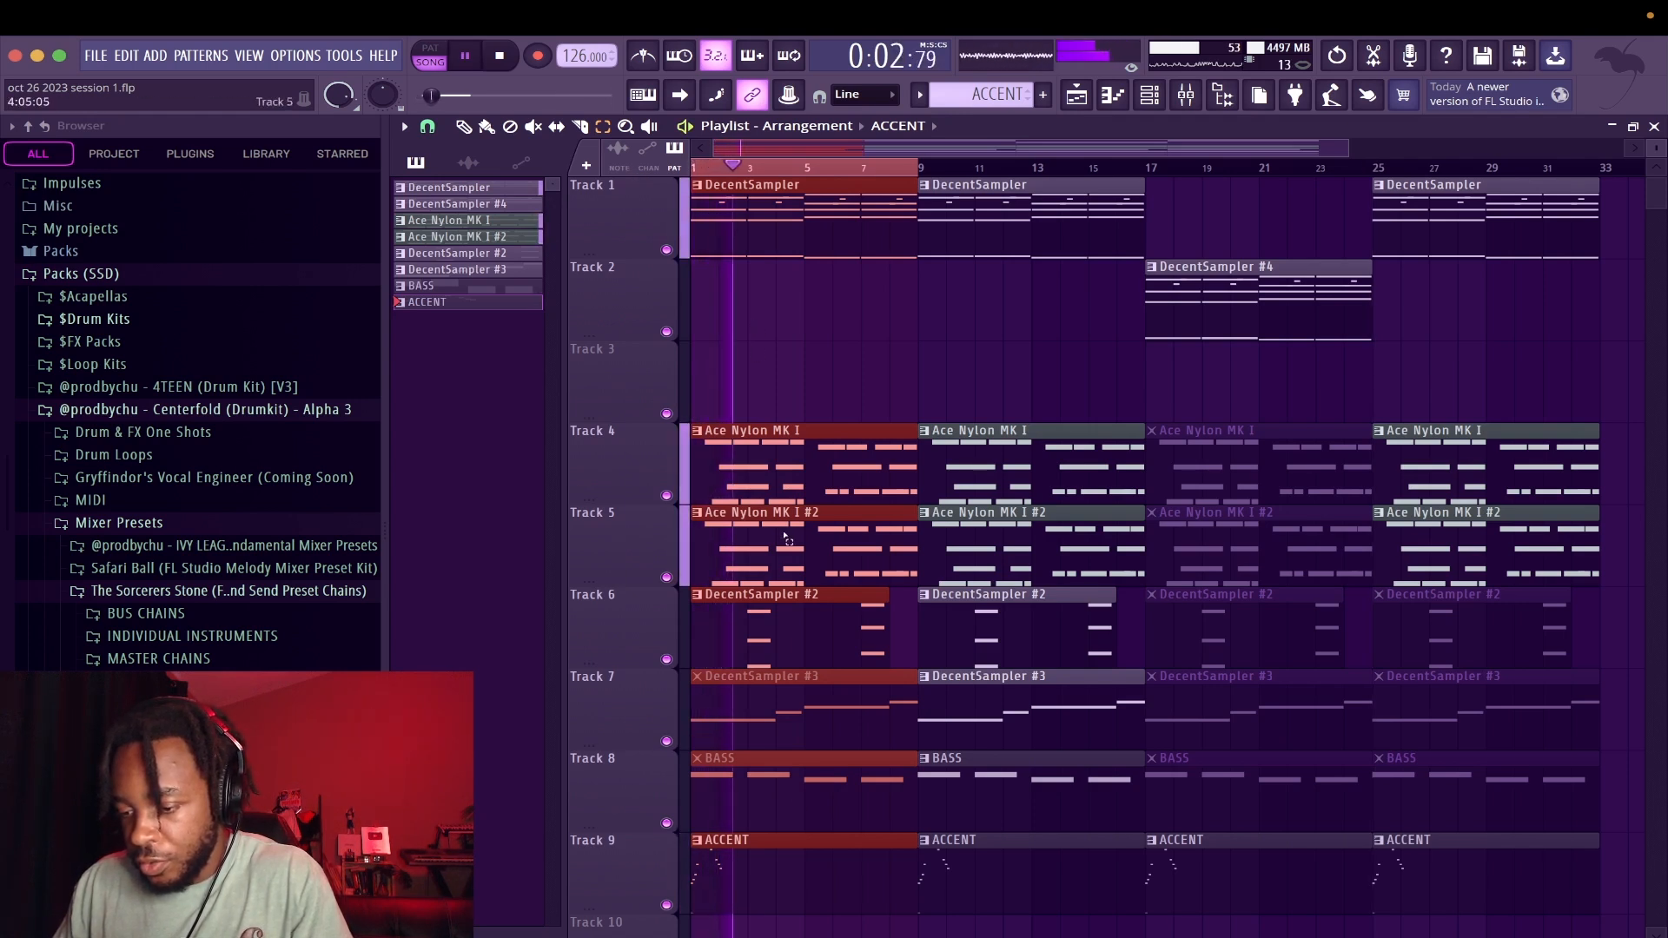
key(t)
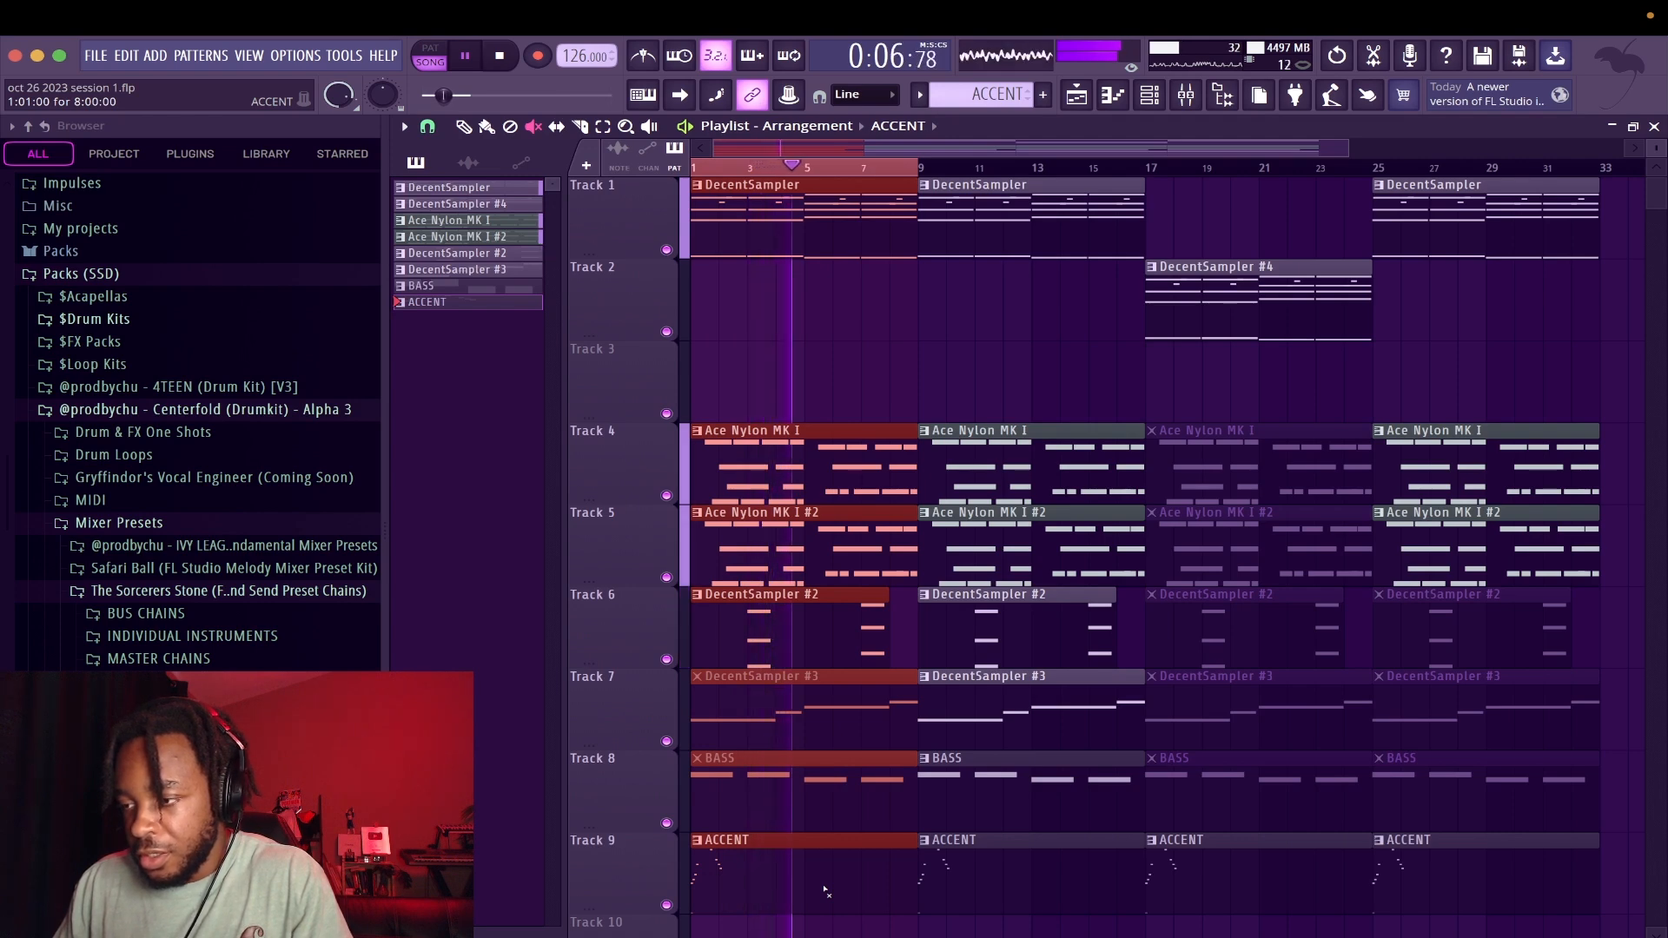
key(space)
Check the effects on the Repro-5 mixer track and close Fruity Delay 3 and the mixer
click(1186, 96)
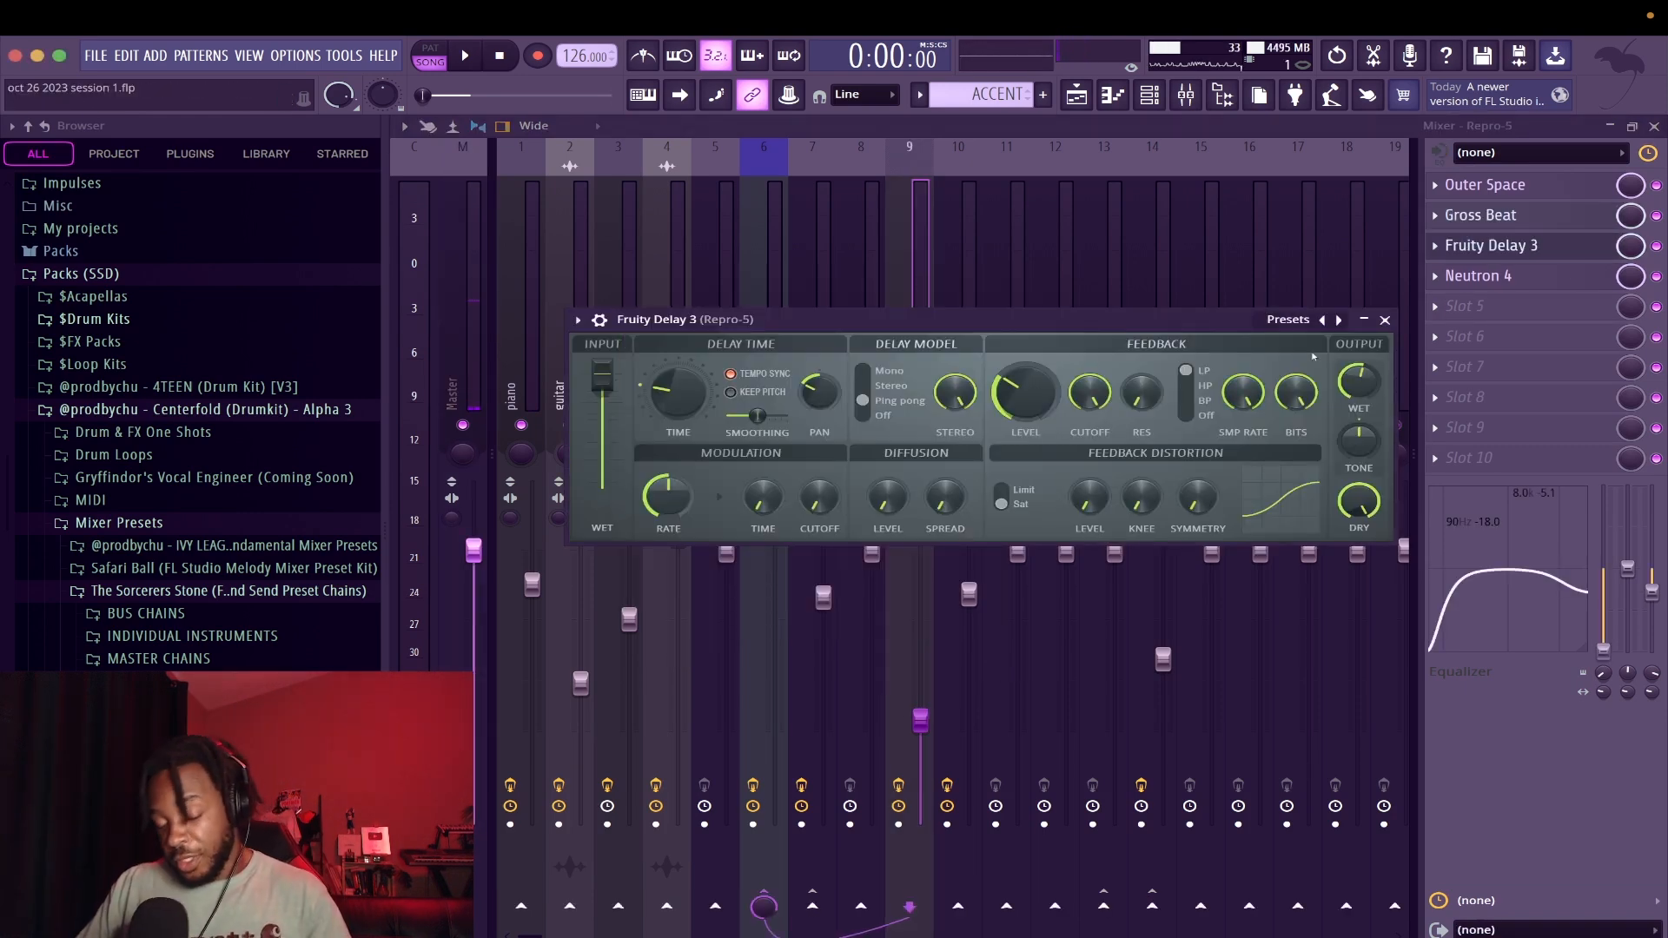
click(1384, 320)
key(F9)
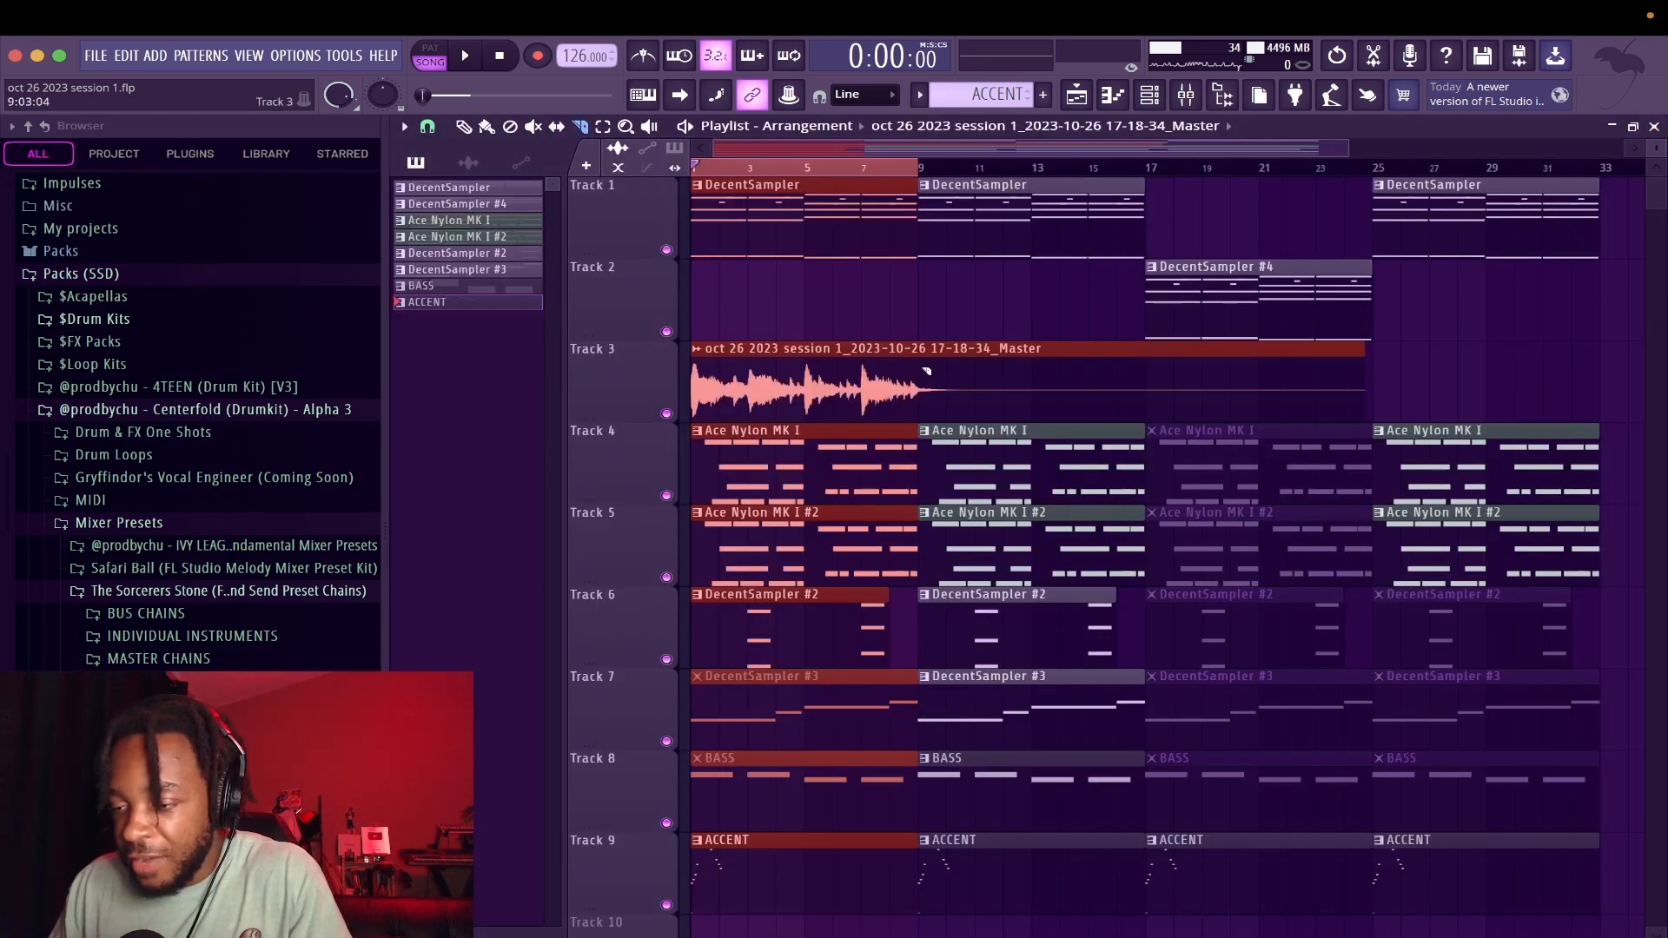
Slice the rendered master audio clip on track 3 at bar 9 and delete the part after it
drag(919, 372, 919, 396)
click(697, 351)
click(878, 384)
right_click(979, 381)
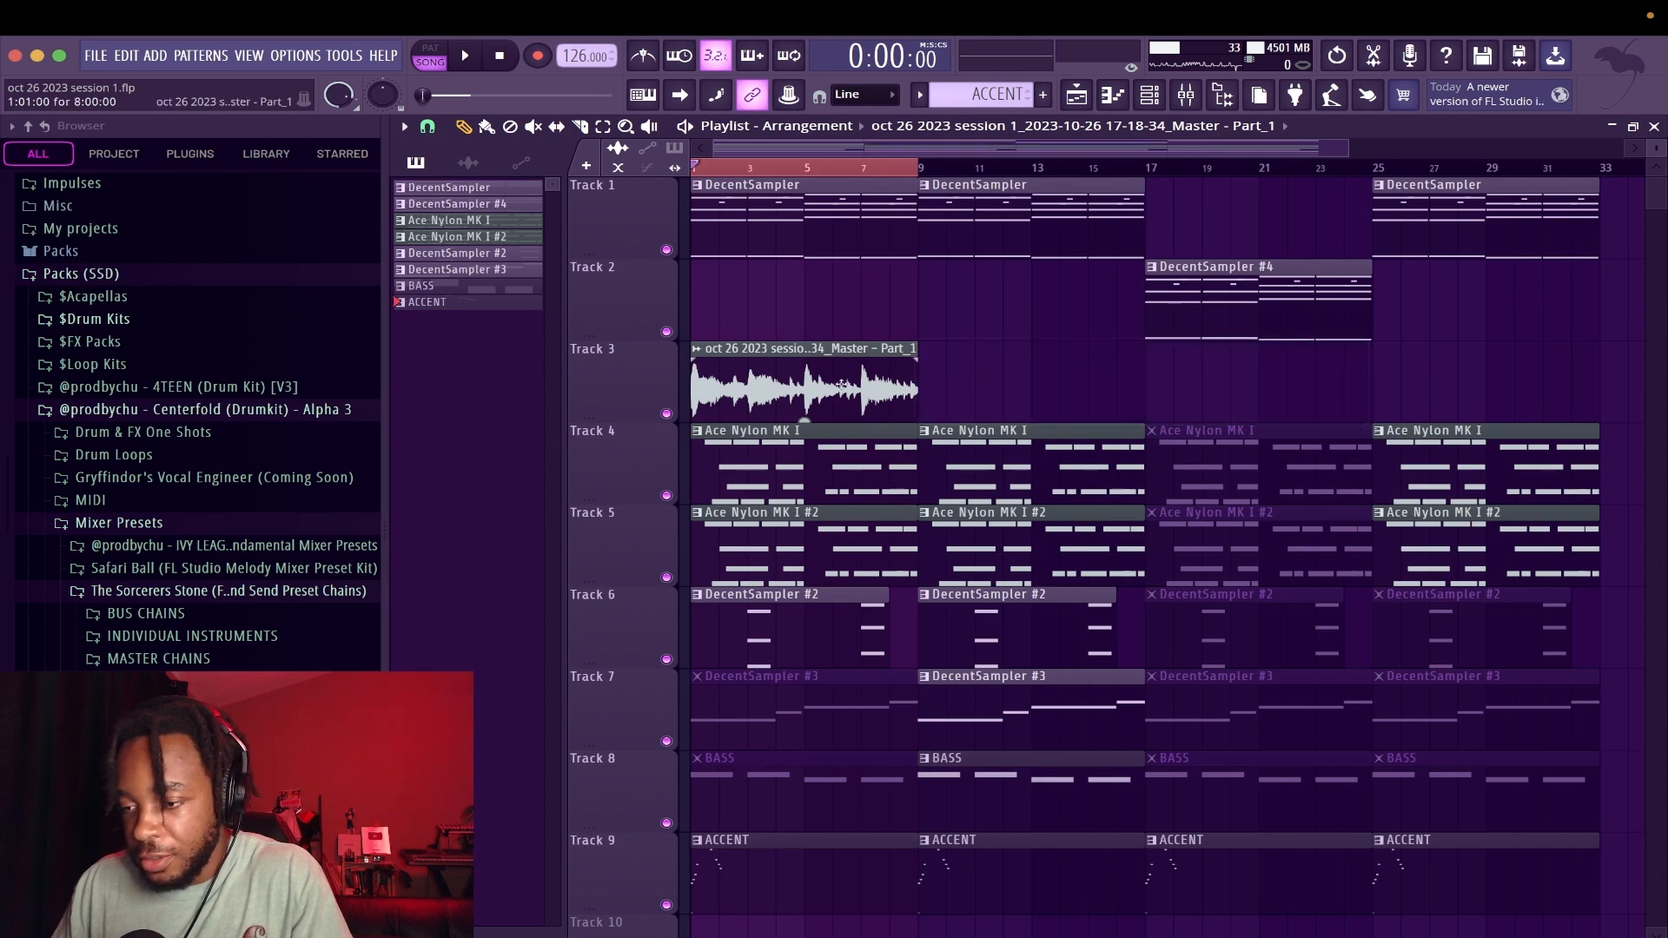
key(space)
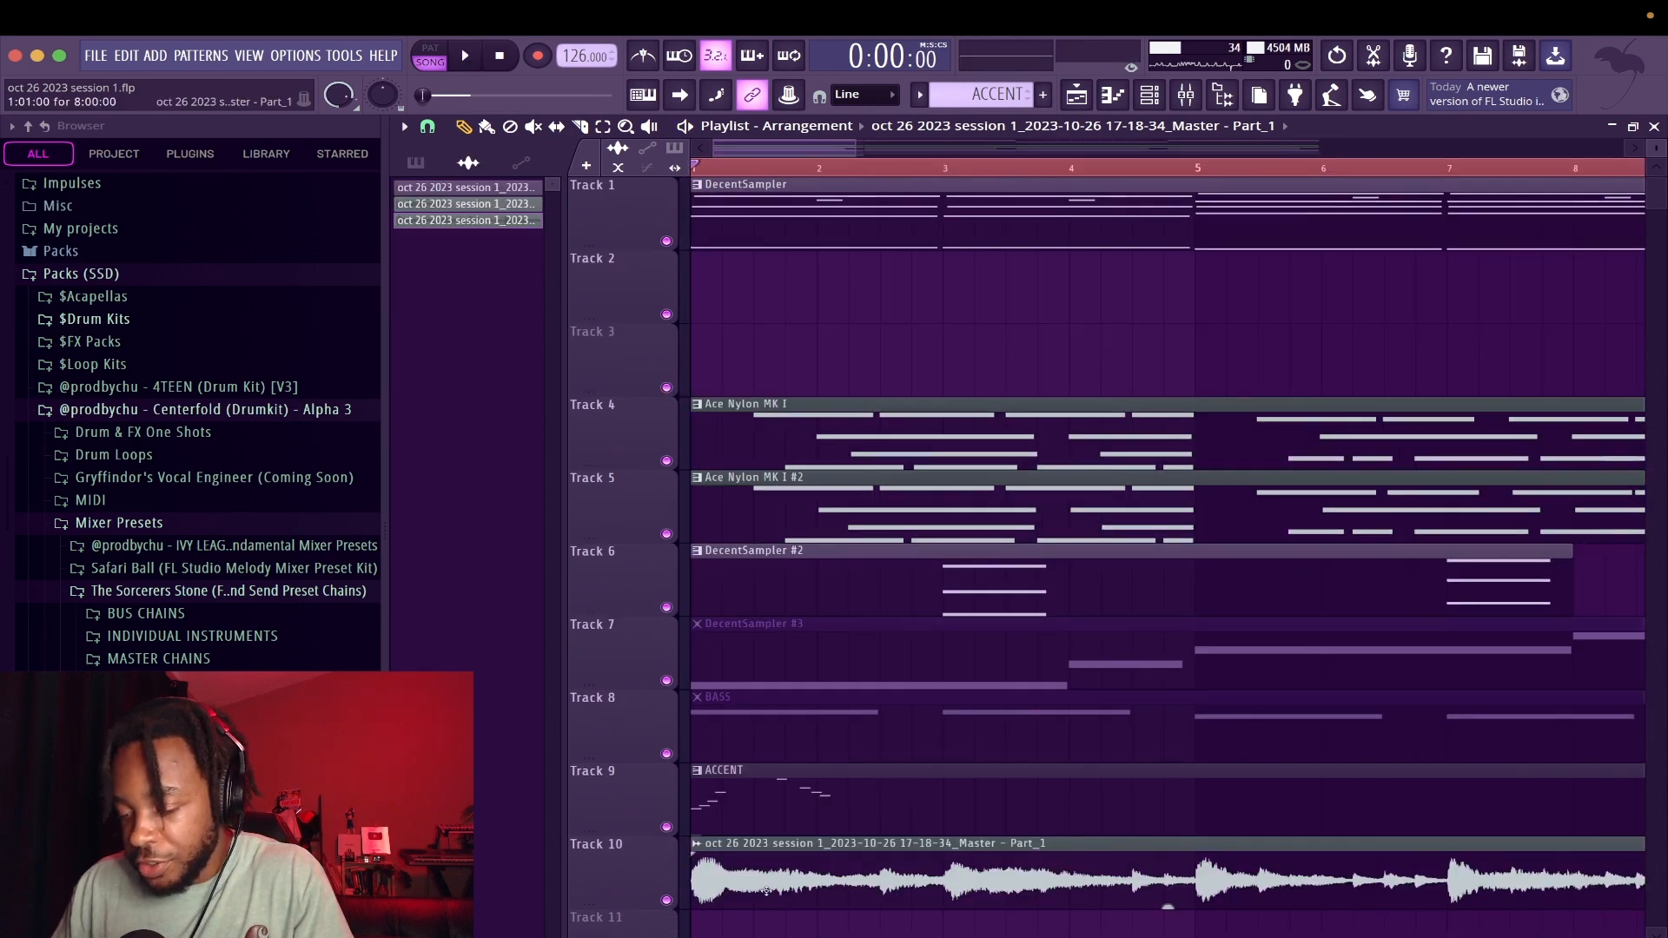
Review the Master - Part_1 clip's settings and play its two-bar slices on track 10
double_click(949, 869)
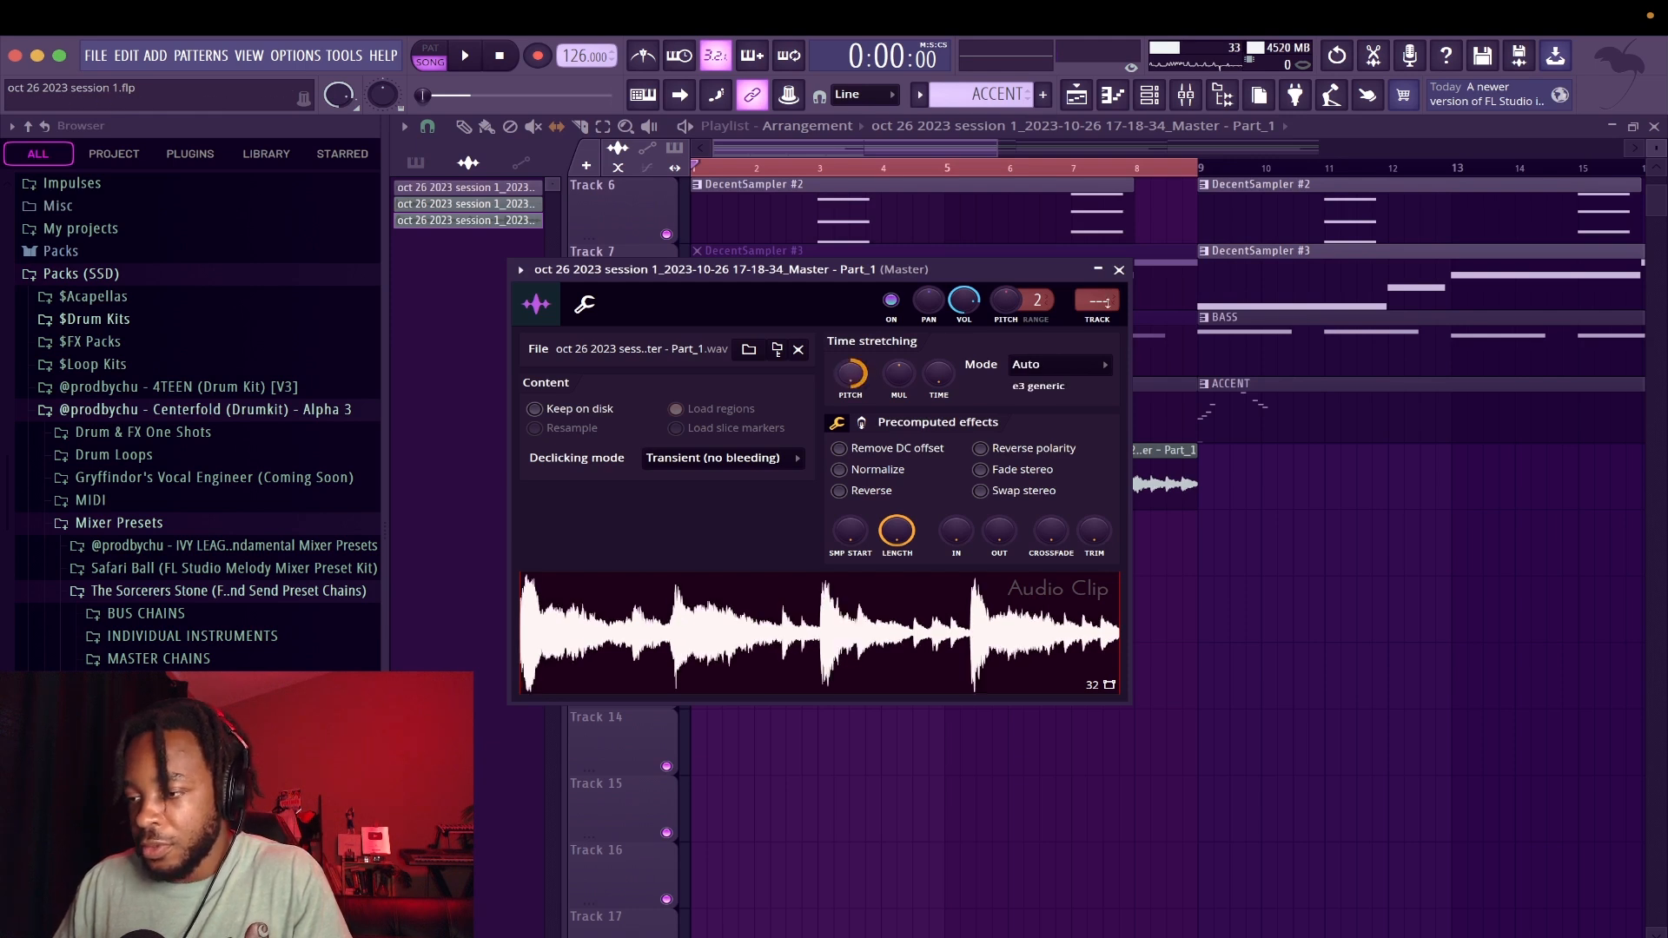
click(1120, 270)
key(space)
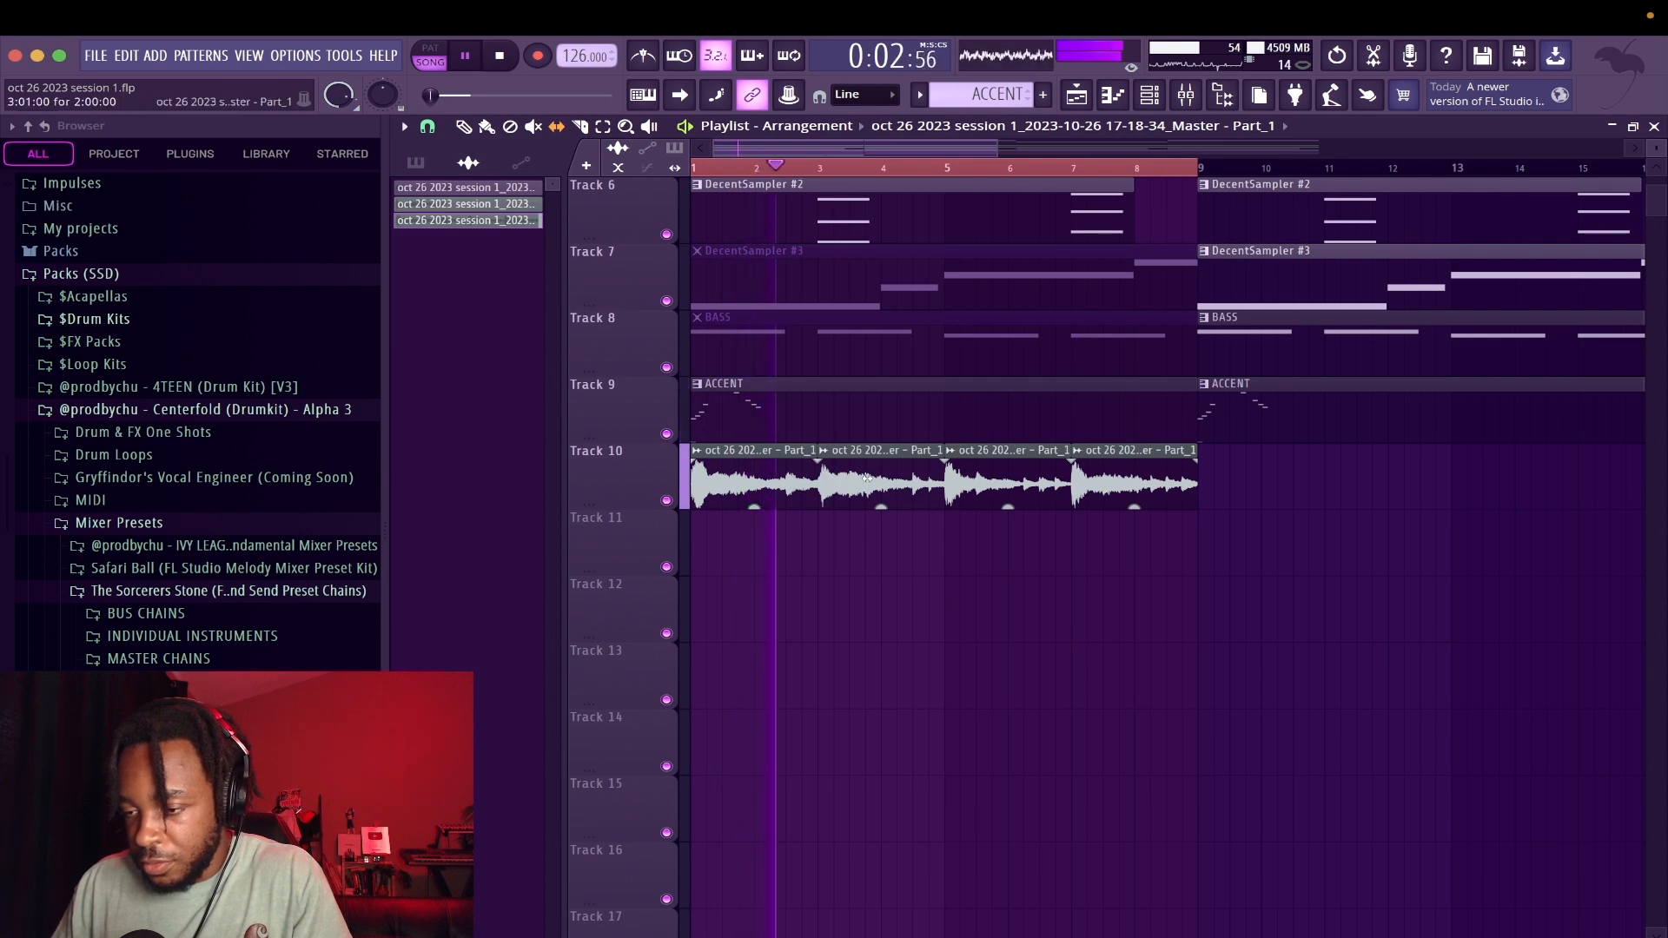
double_click(832, 476)
key(space)
click(1119, 270)
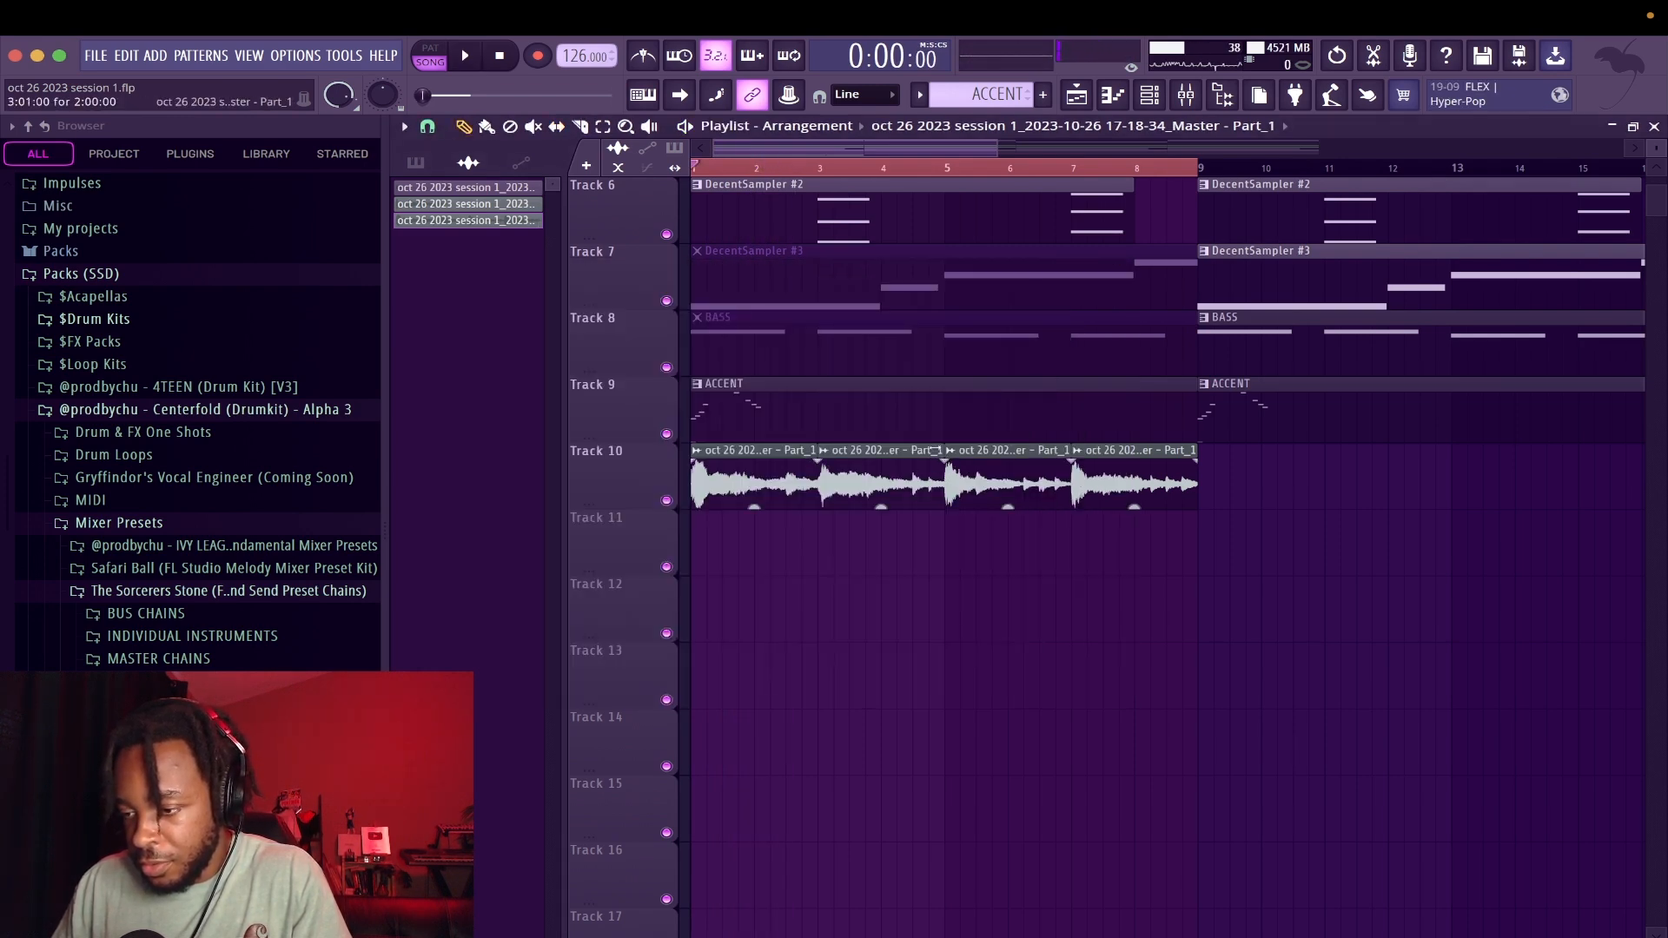
Shorten the four audio slices on track 10 to one bar each and play them
drag(935, 450, 873, 450)
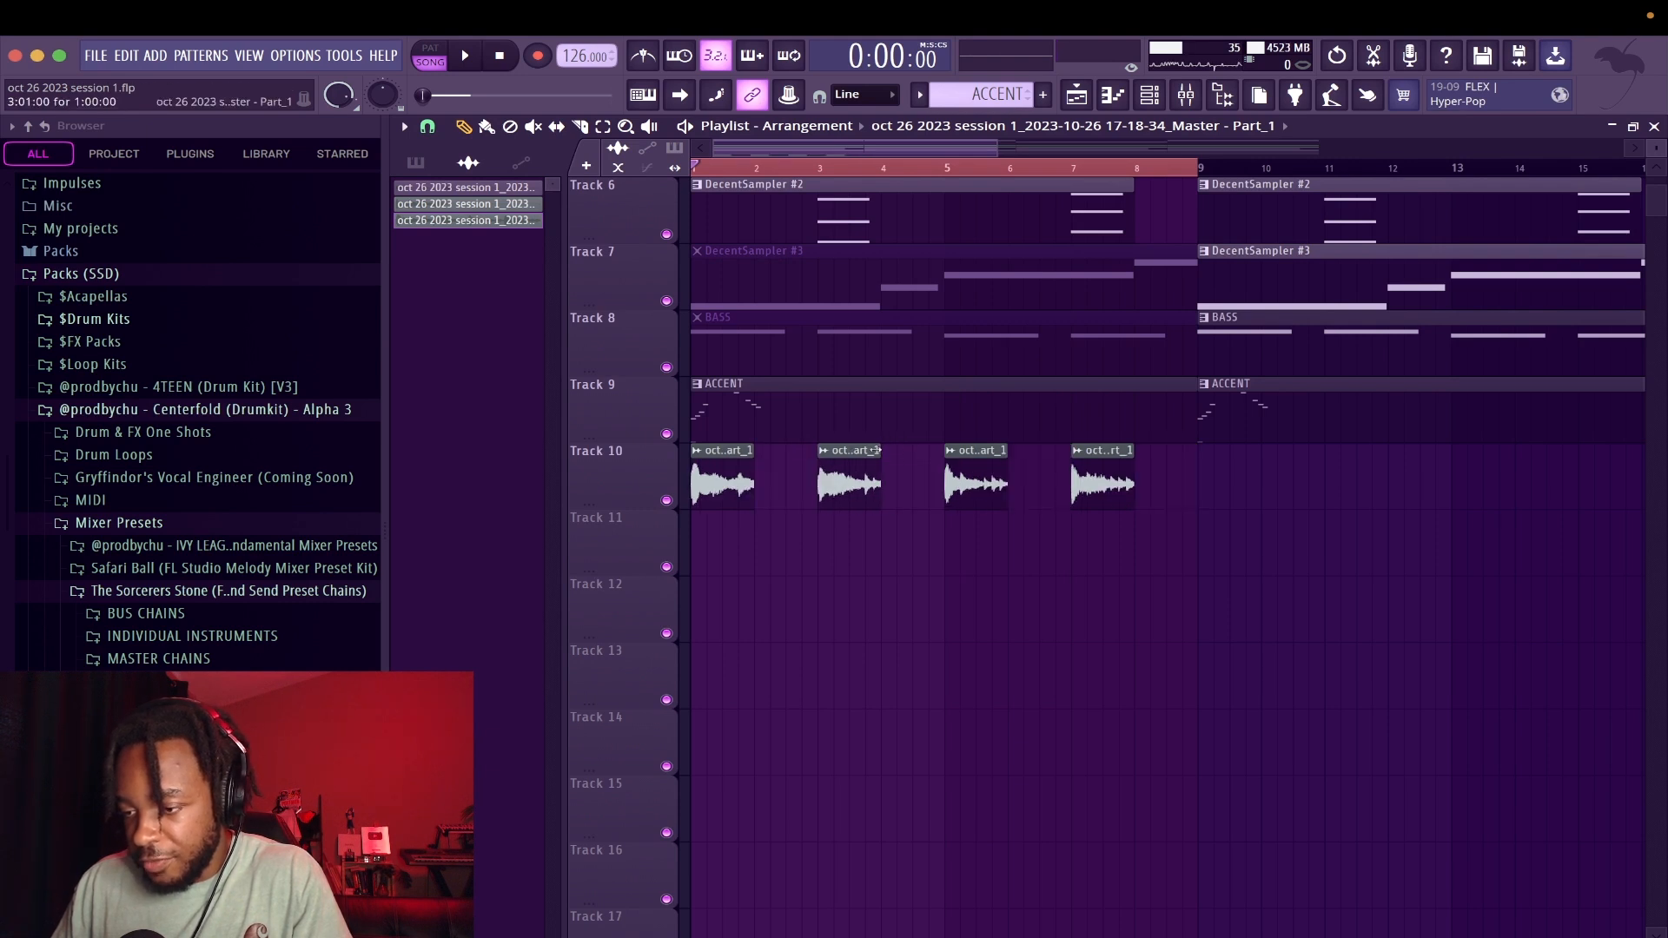
key(space)
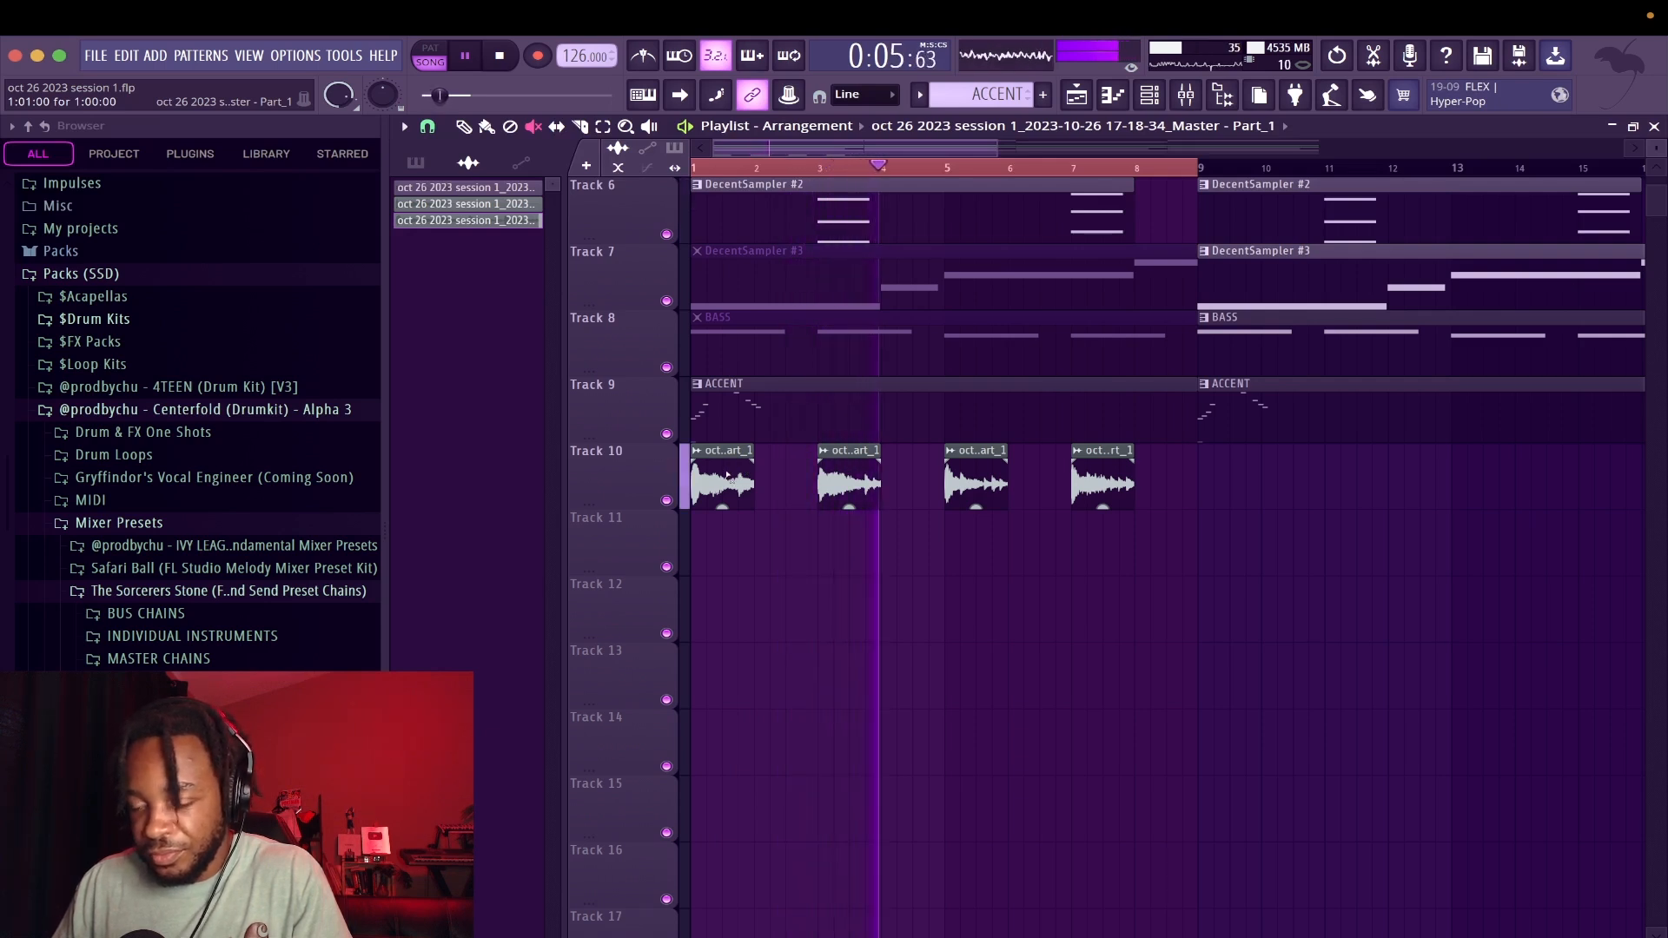
key(space)
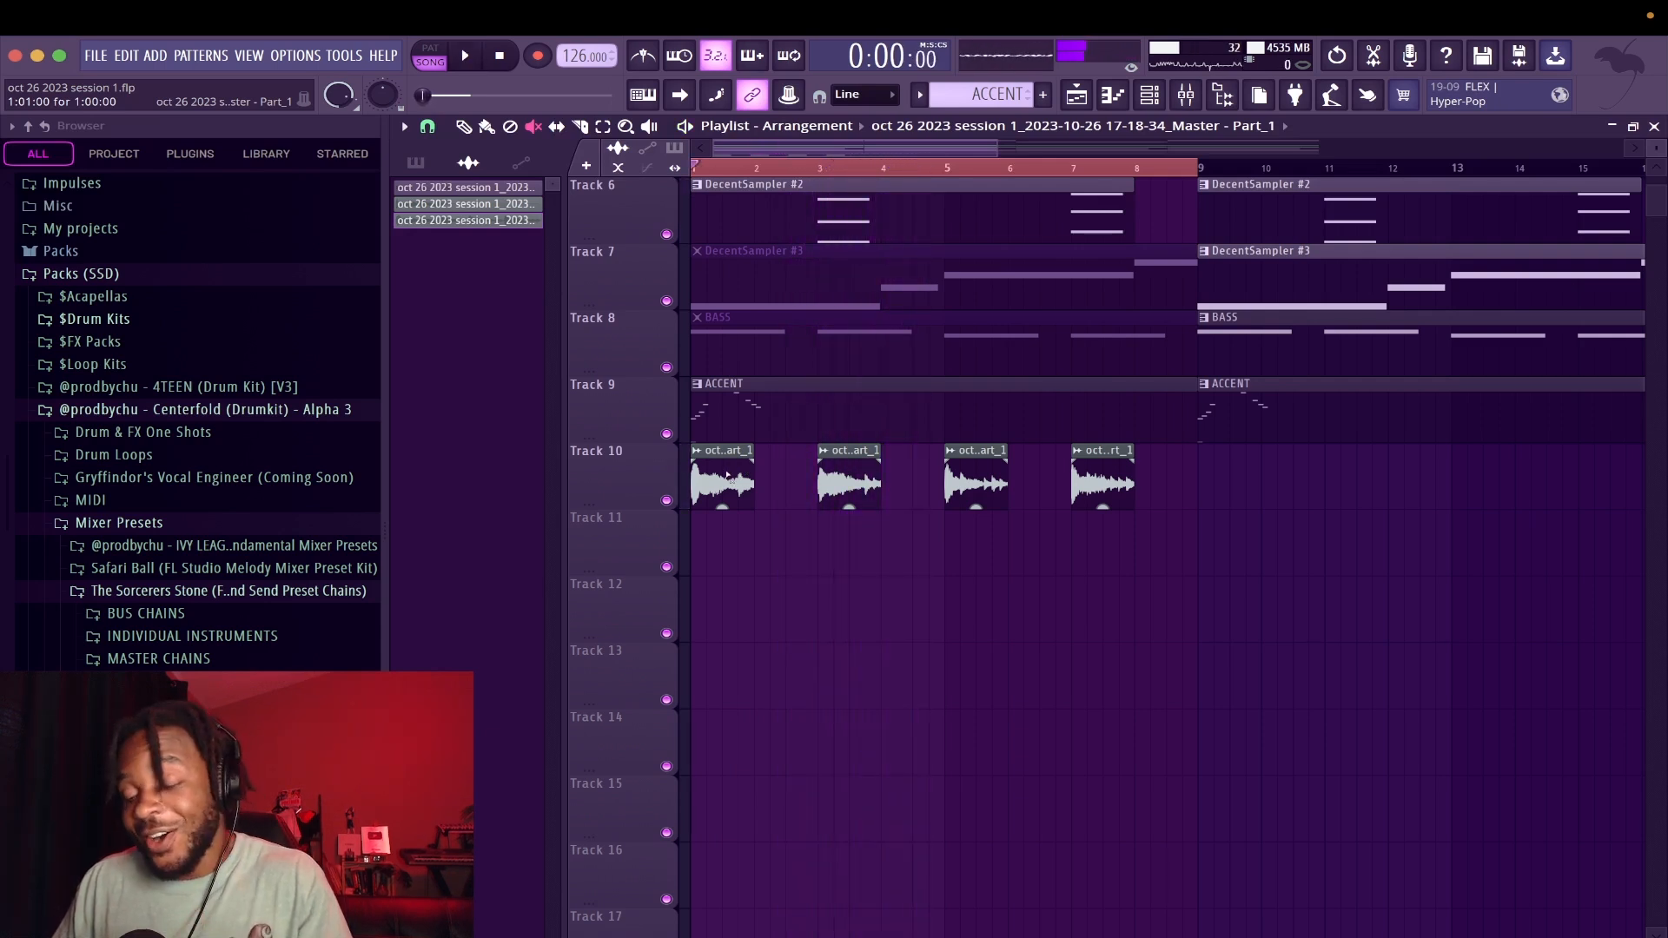
Cut 551 Hz by 5.8 dB with a Q of 1.5 in the melody track's Neutron 4 equalizer during playback
key(space)
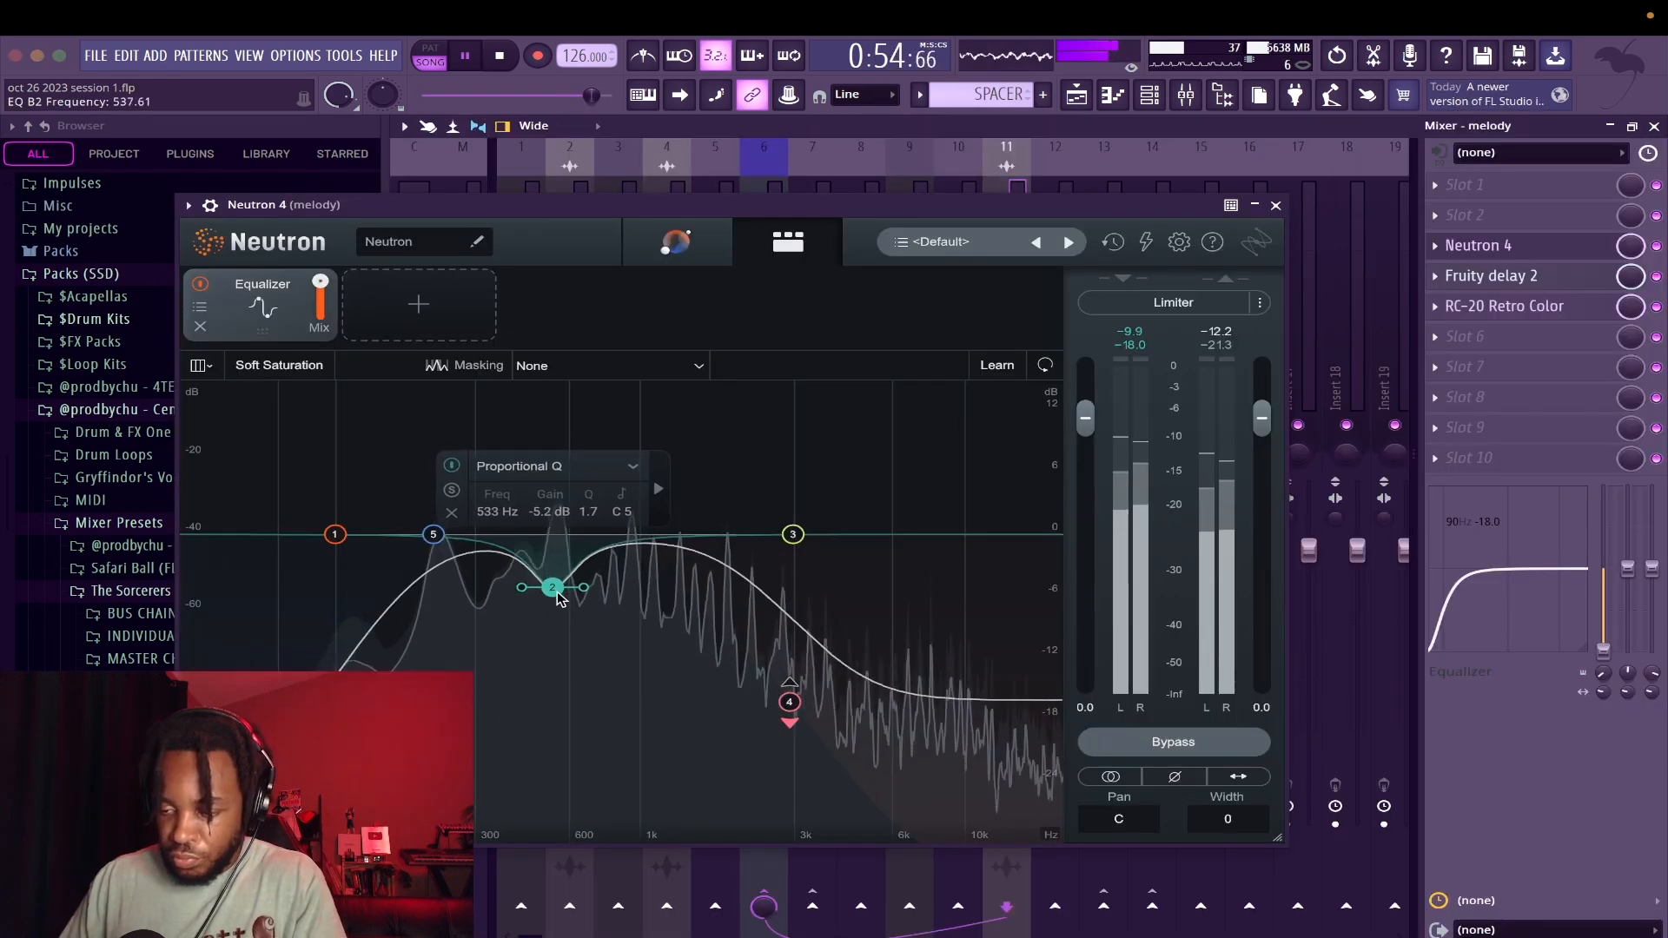
scroll(560, 603, down, 2)
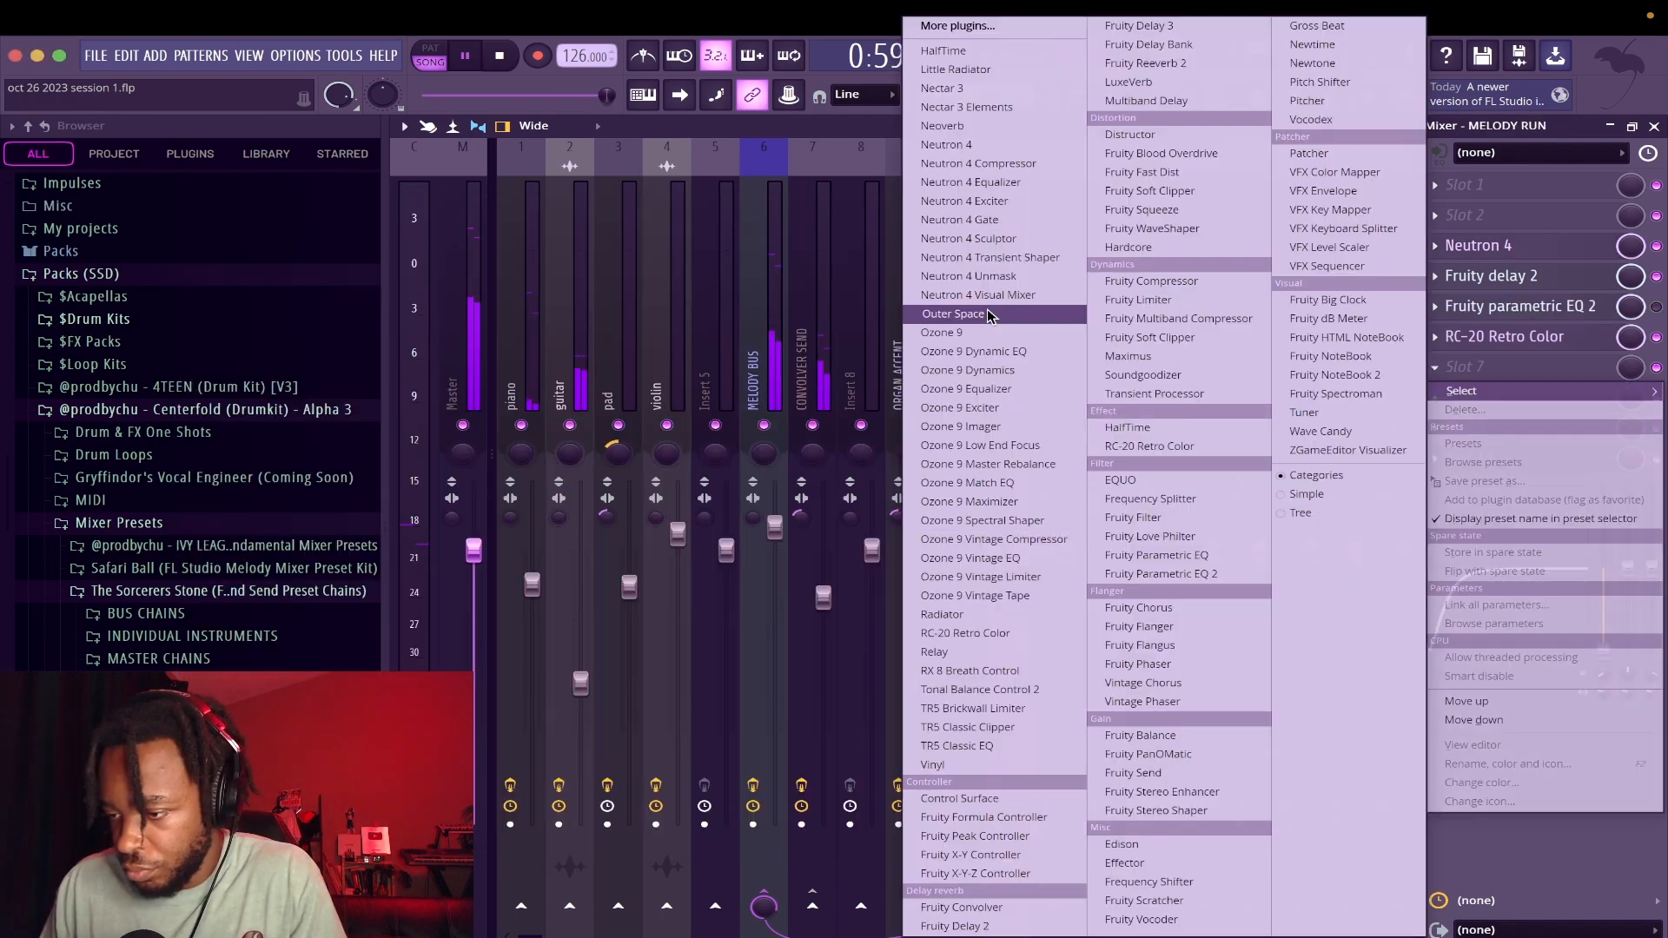
Add Outer Space to the melody mixer track, browse its presets during playback, choose Darker and close its window
click(992, 314)
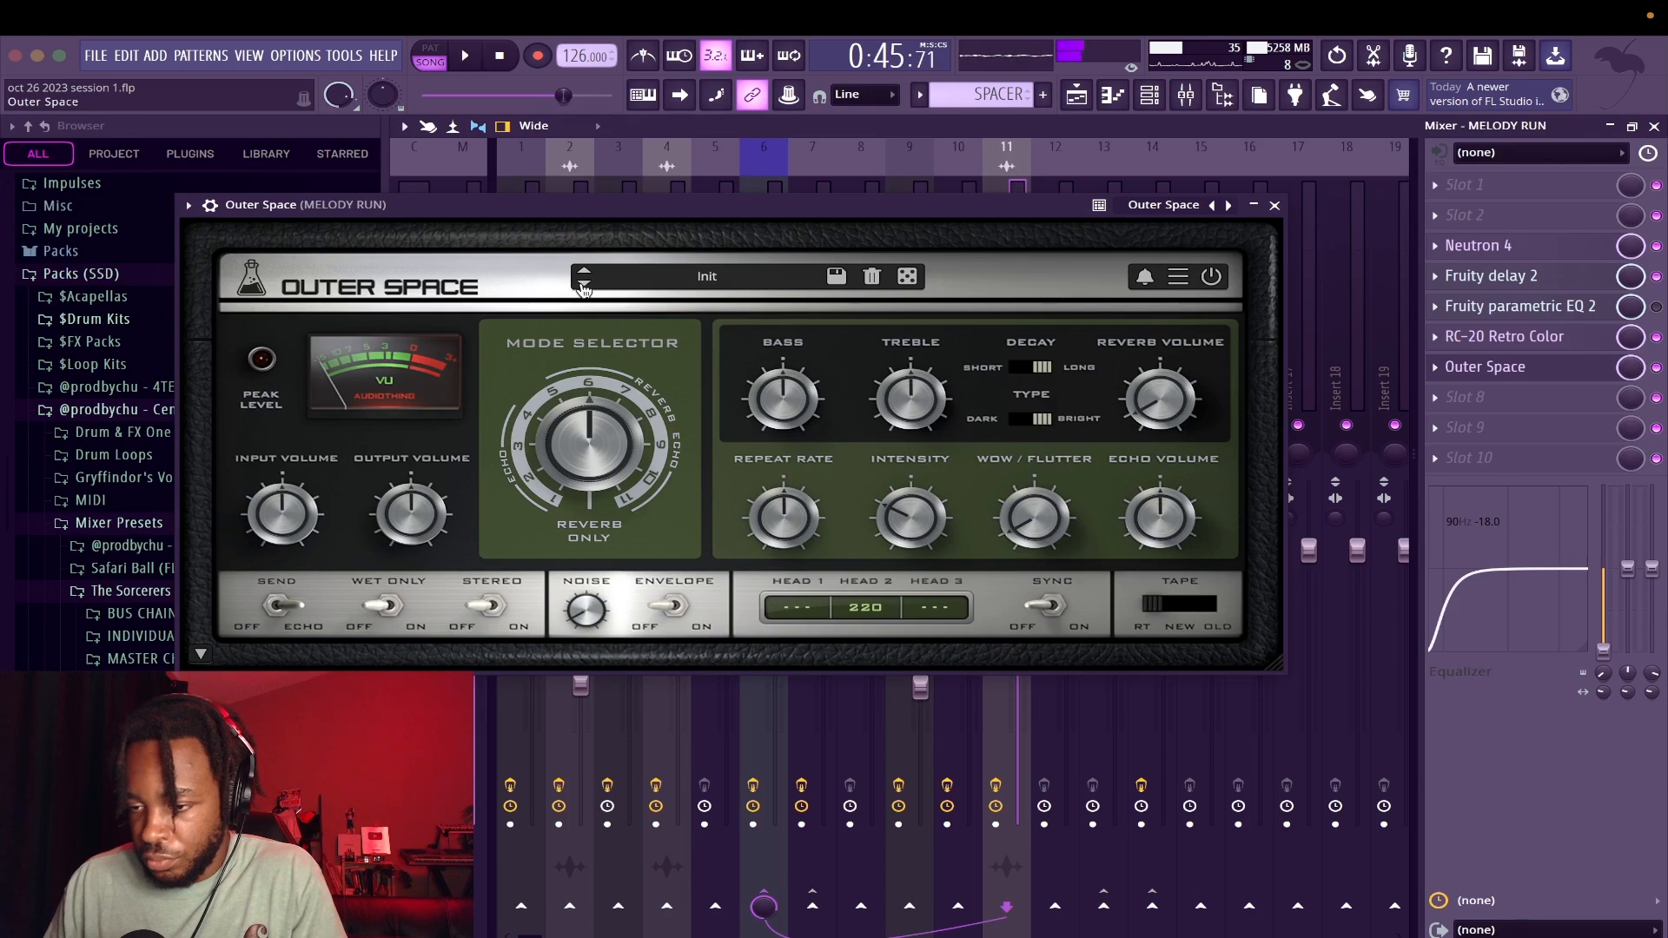
key(space)
click(583, 287)
click(585, 288)
click(584, 287)
click(585, 287)
click(585, 288)
click(584, 271)
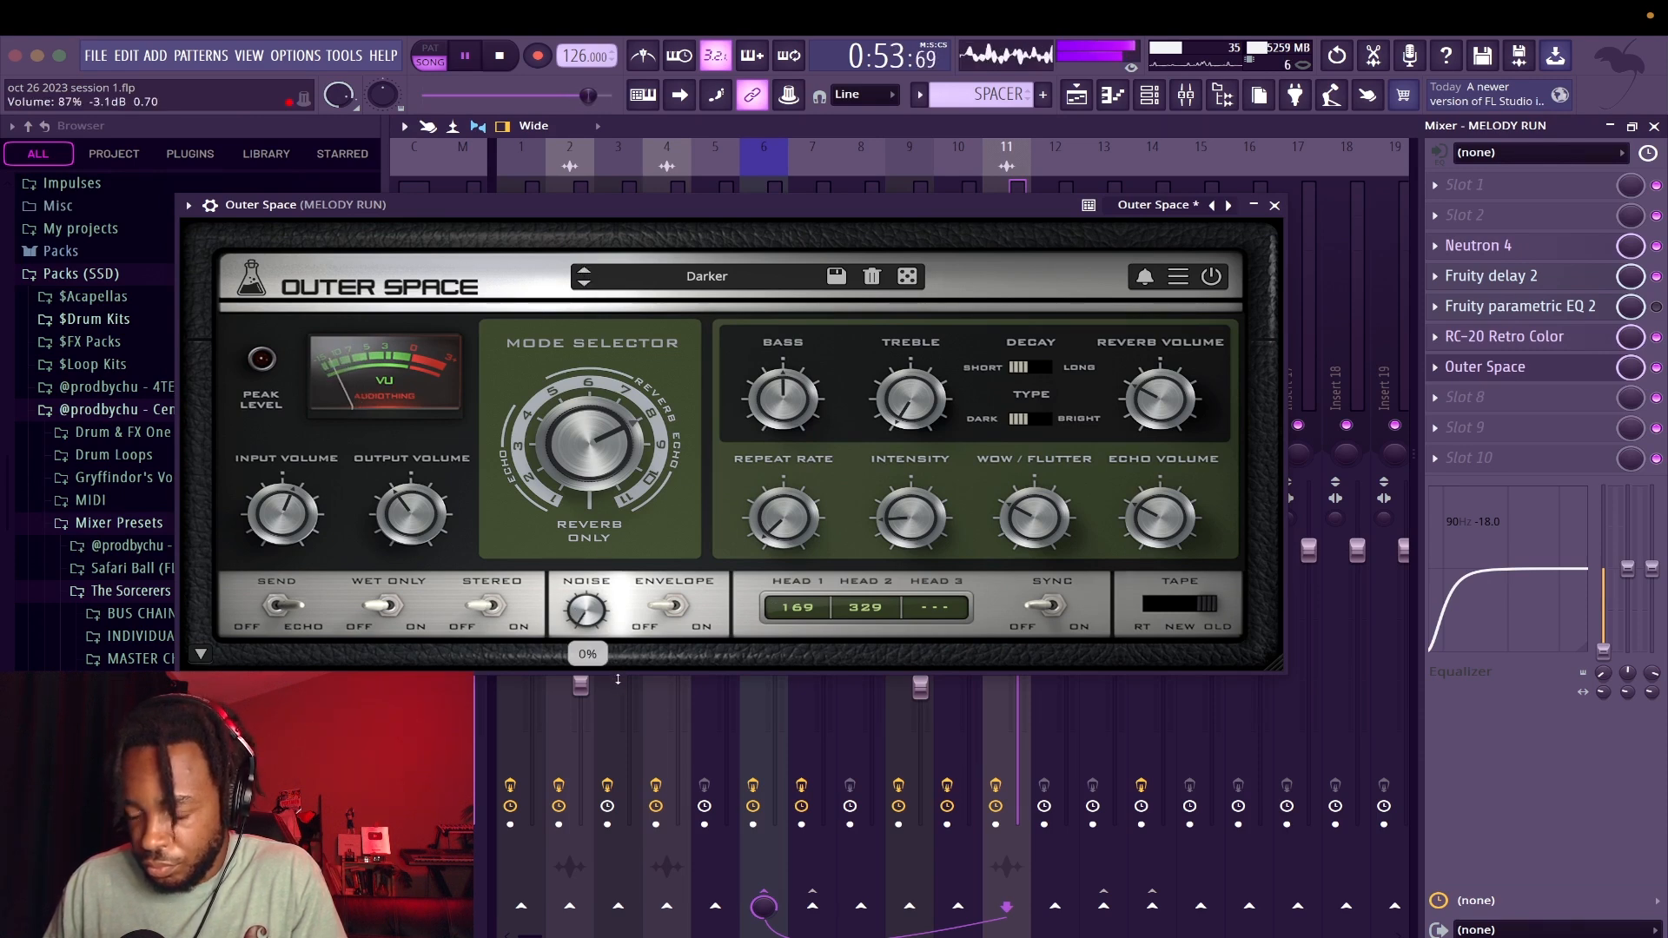
click(1275, 205)
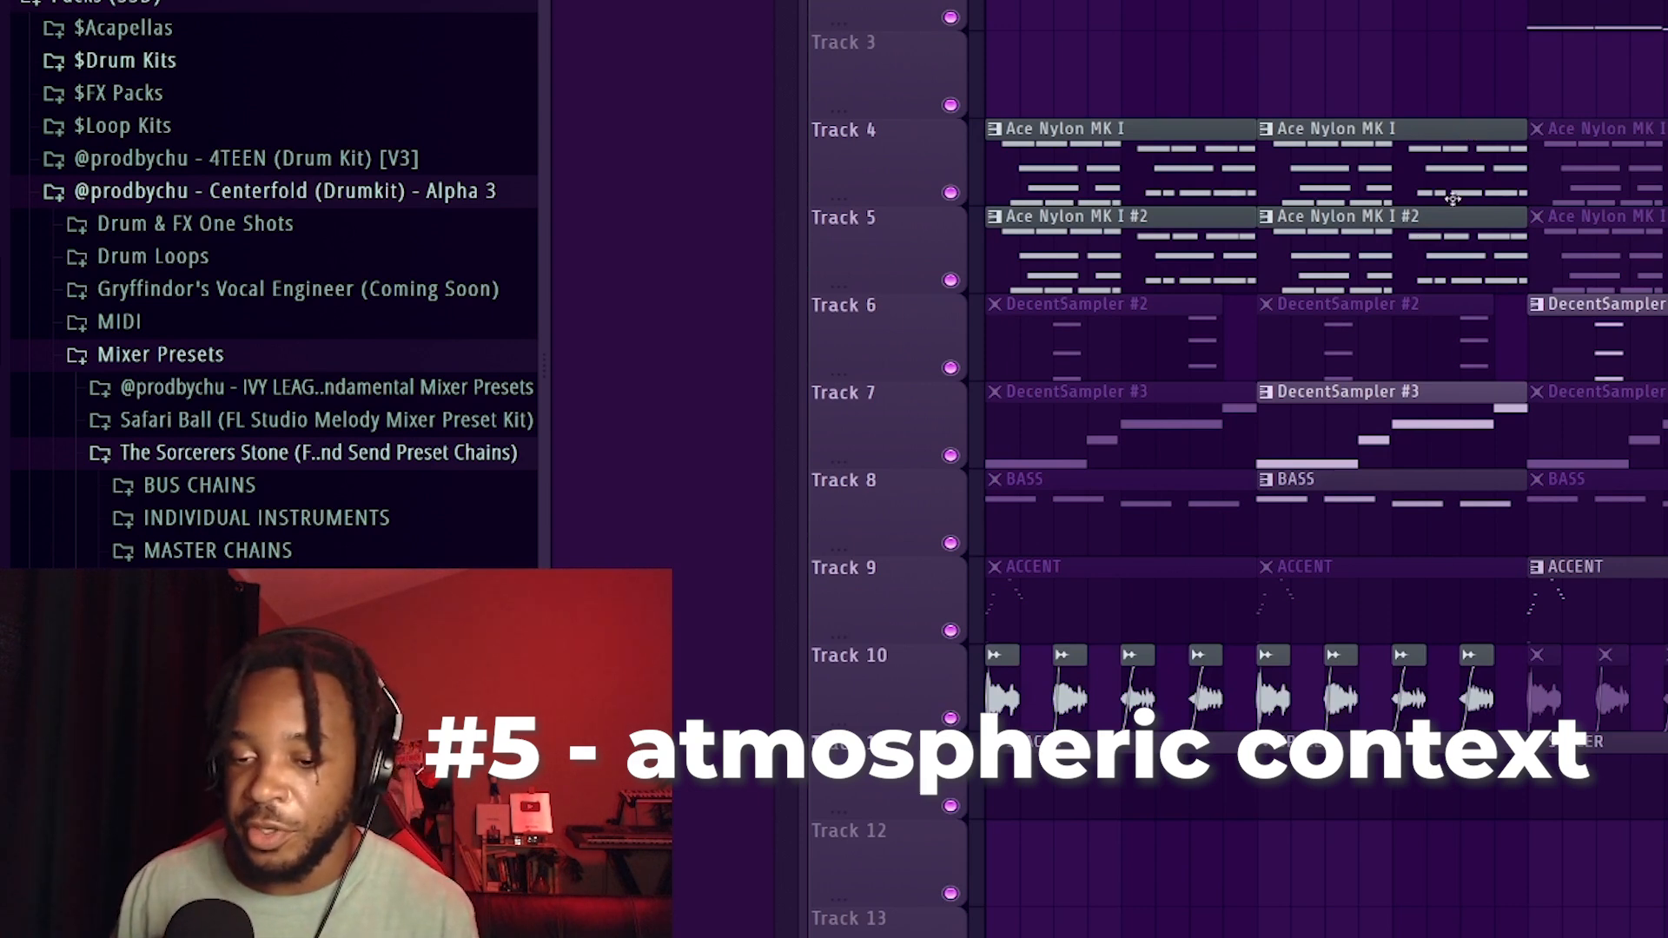
Place Jordi Percs from The Kount's Kount Drums Volume 3 Misc_Textures folder on track 3 and start playback
click(148, 60)
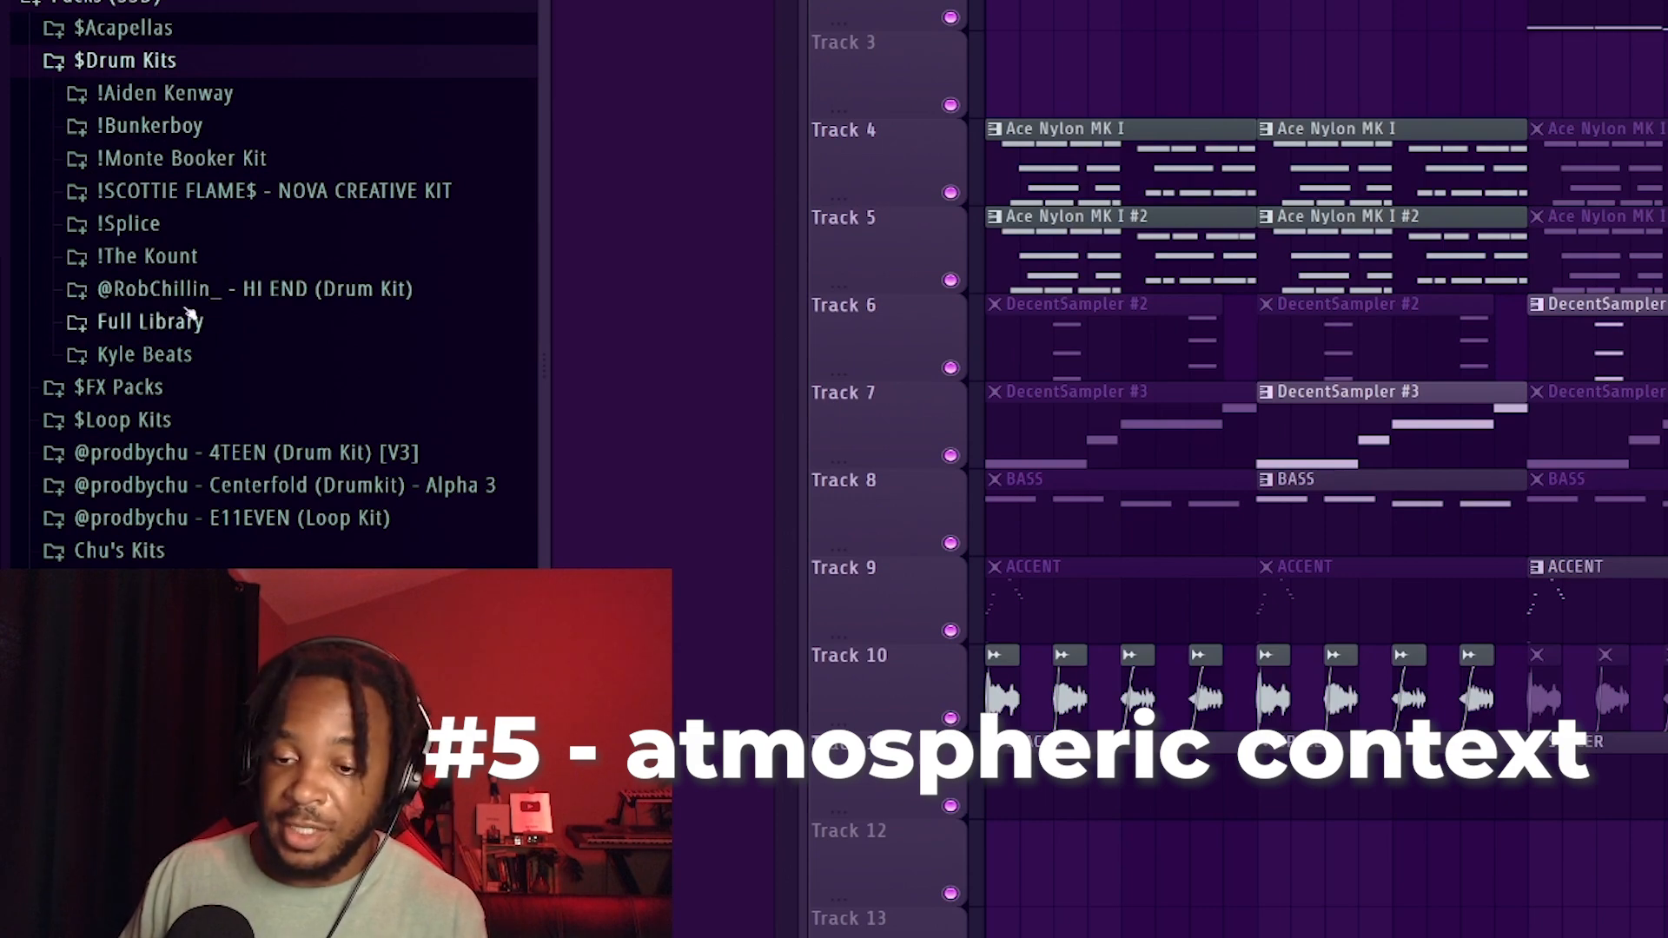
click(167, 265)
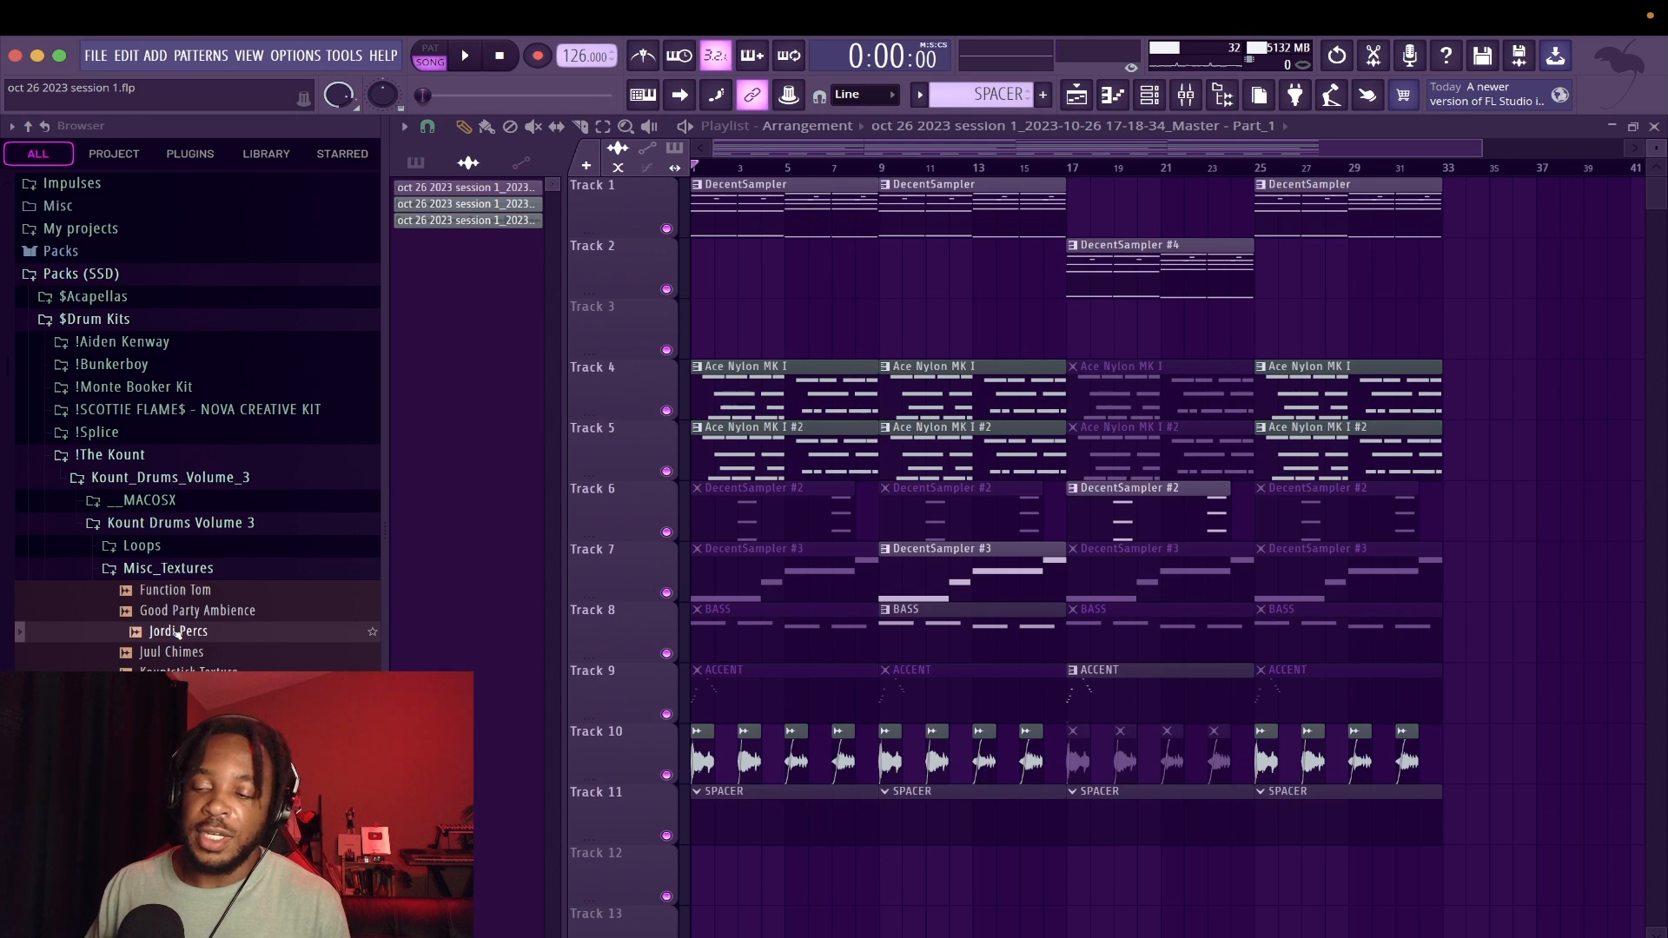
drag(178, 634, 790, 330)
scroll(753, 283, up, 3)
scroll(790, 288, up, 1)
key(space)
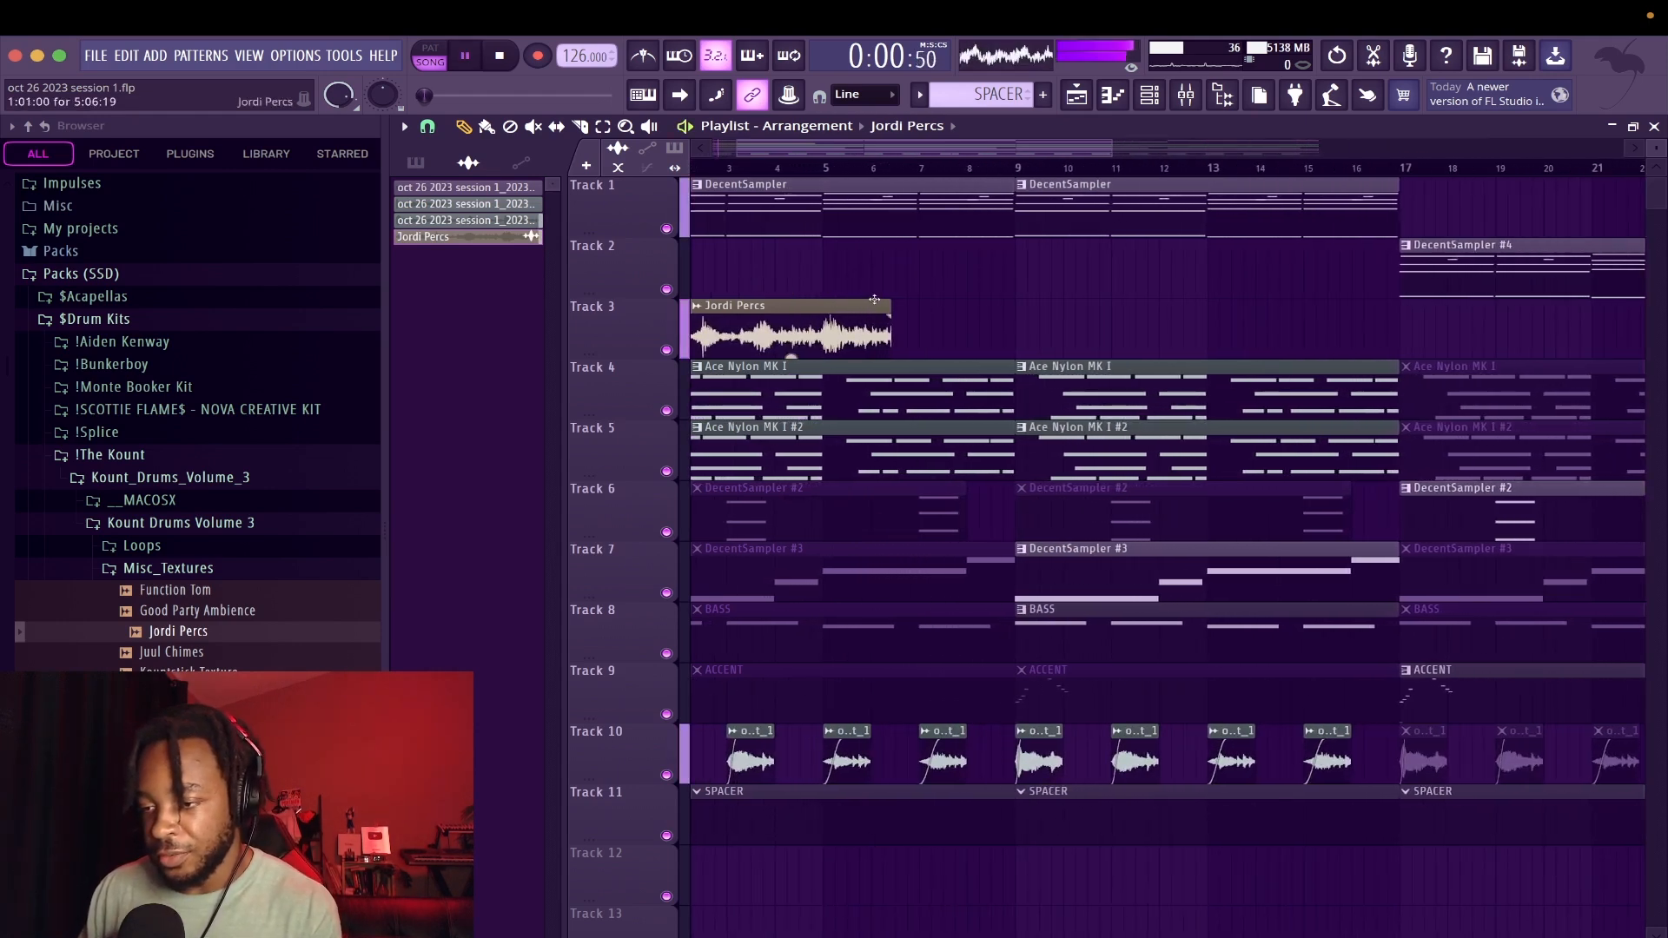
Set the Jordi Percs clip's time stretching to 4 bars and fit its end to bar 9
scroll(866, 286, up, 2)
drag(867, 285, 1172, 237)
scroll(1165, 239, up, 2)
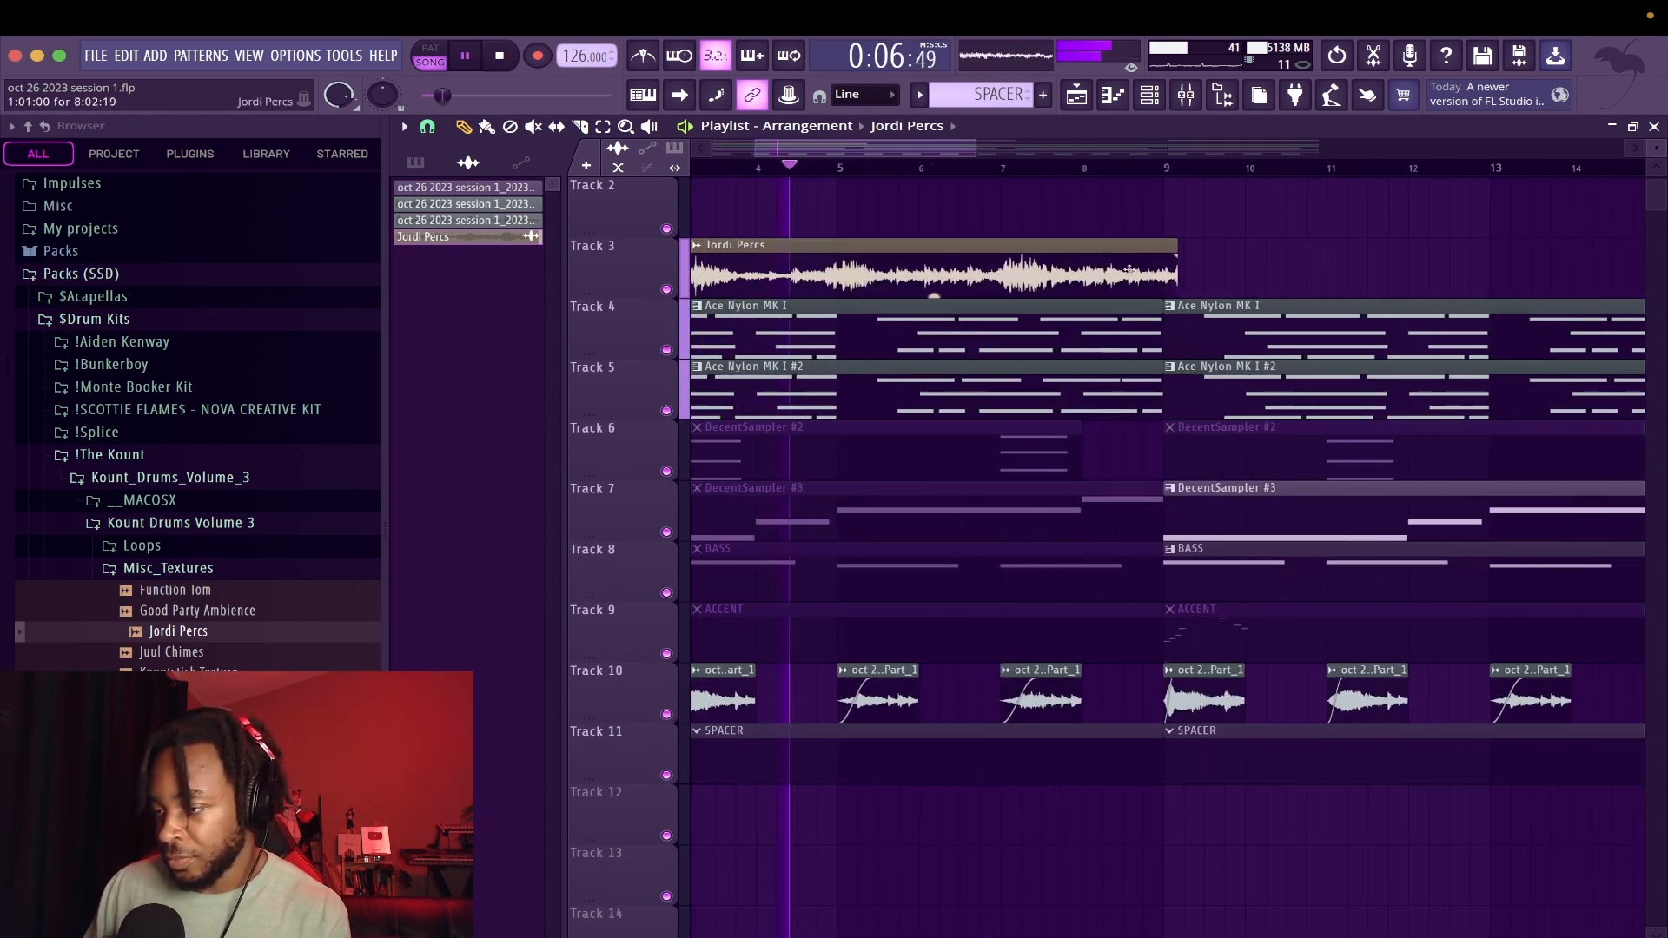
double_click(1113, 260)
right_click(966, 400)
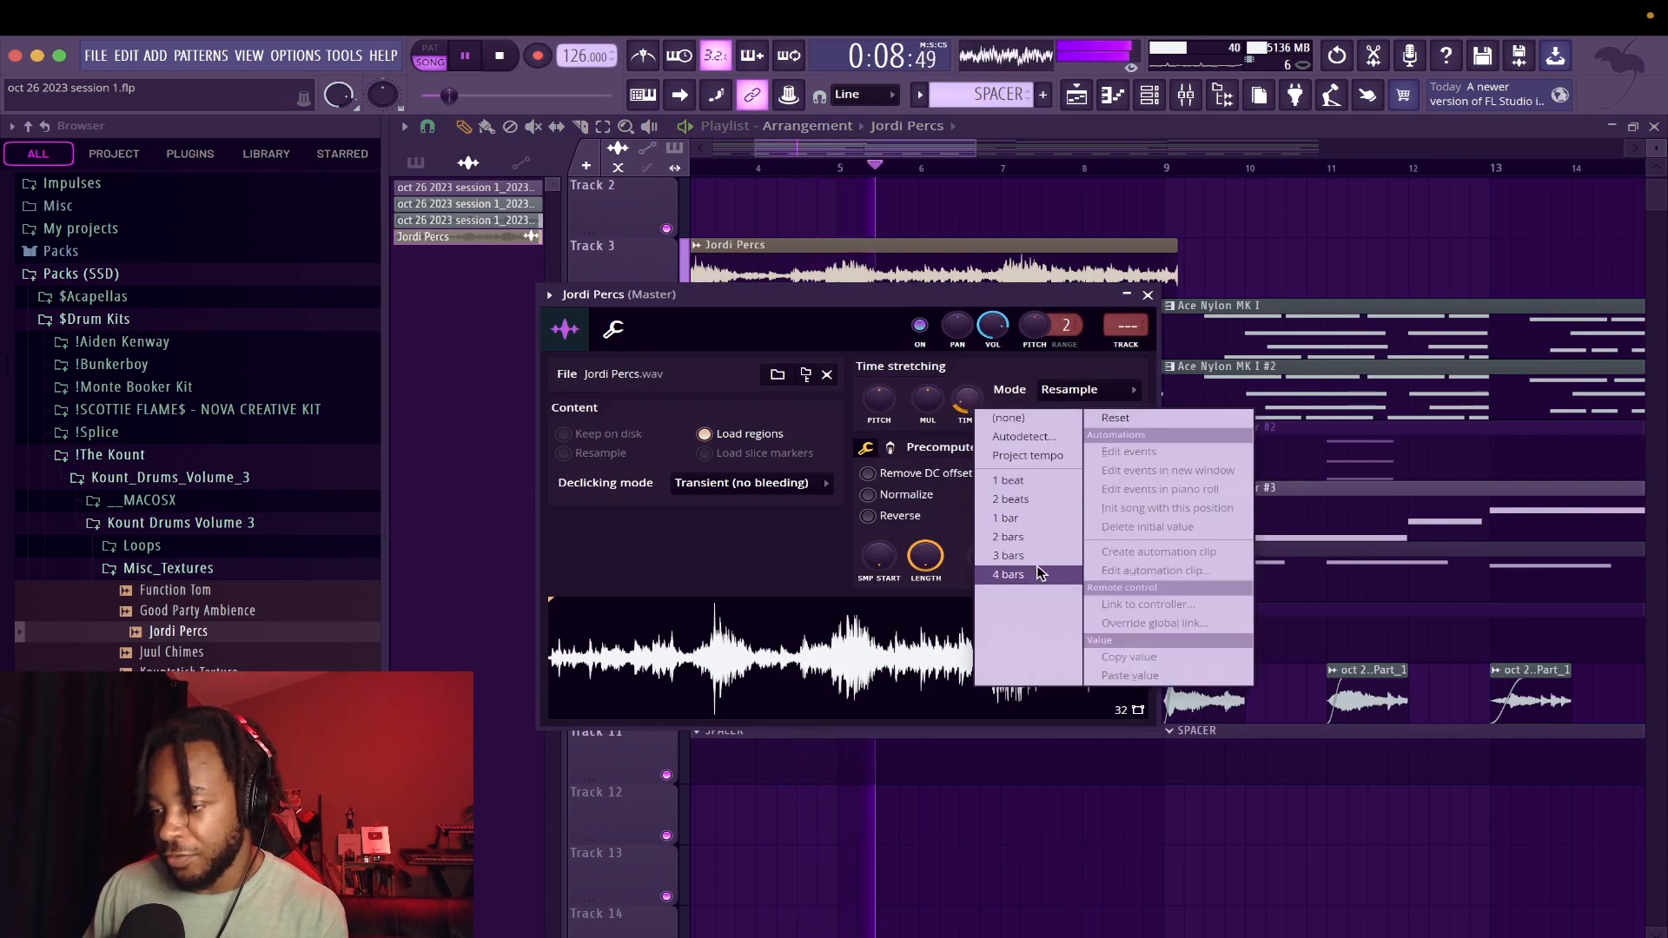
click(1033, 576)
drag(832, 247, 1154, 229)
Repeat the Jordi Percs clip along track 3 to bar 33 and shift its pitch by -600 cents
ctrl+click(1105, 273)
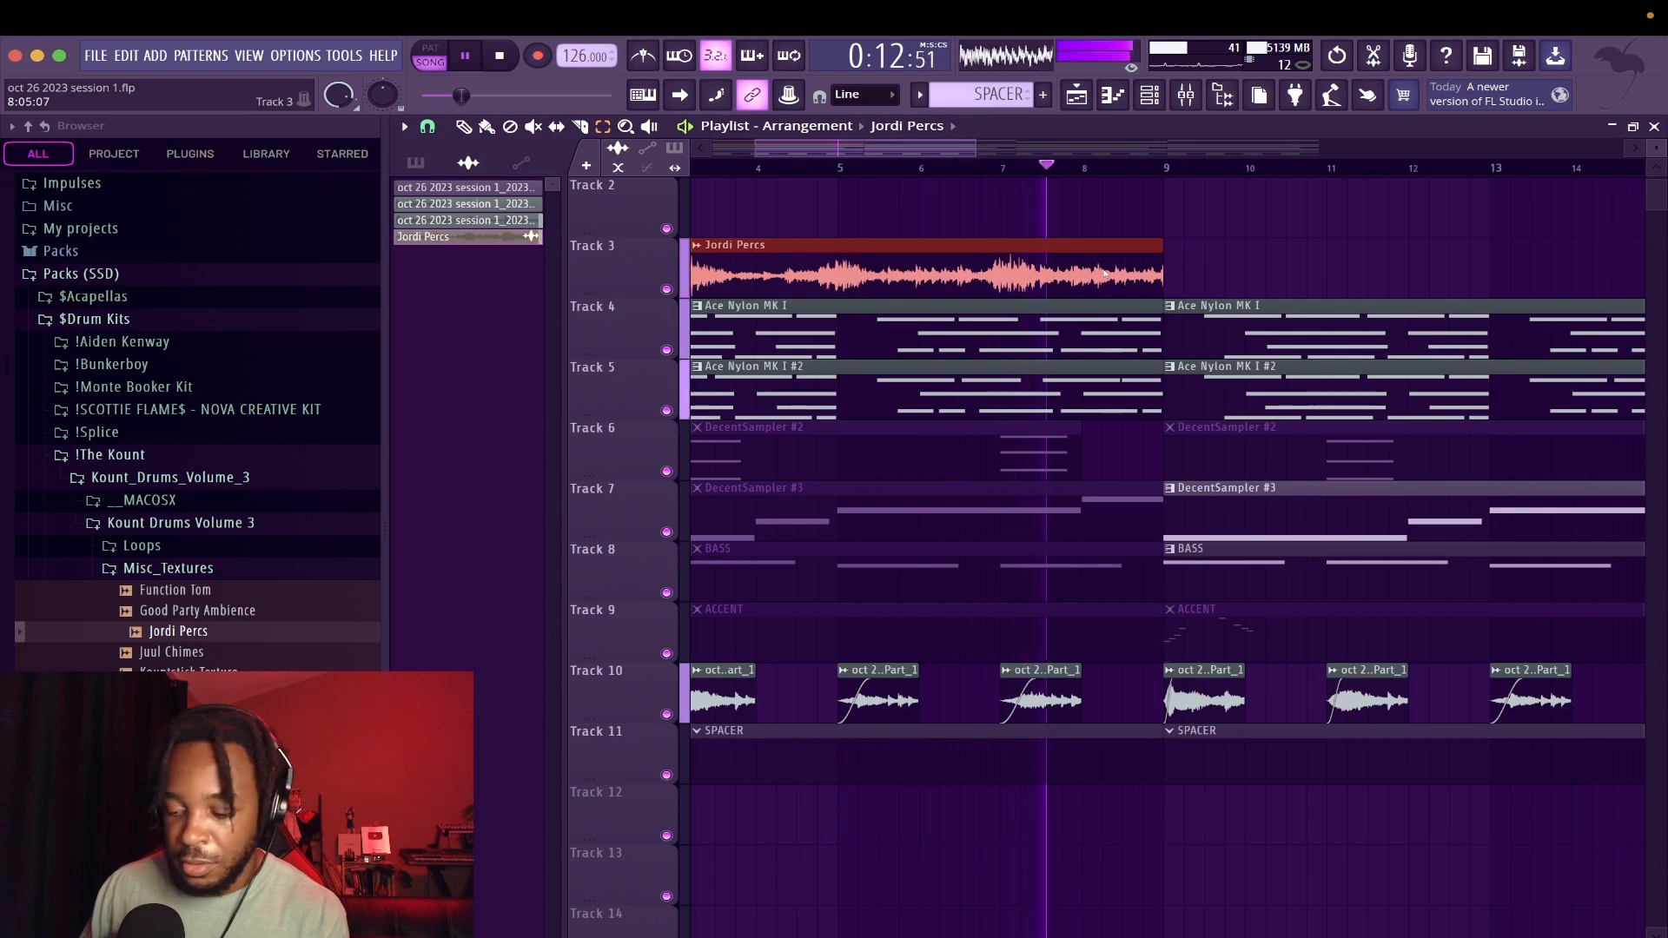
key(ctrl+b)
key(ctrl+b)
key(ctrl+b)
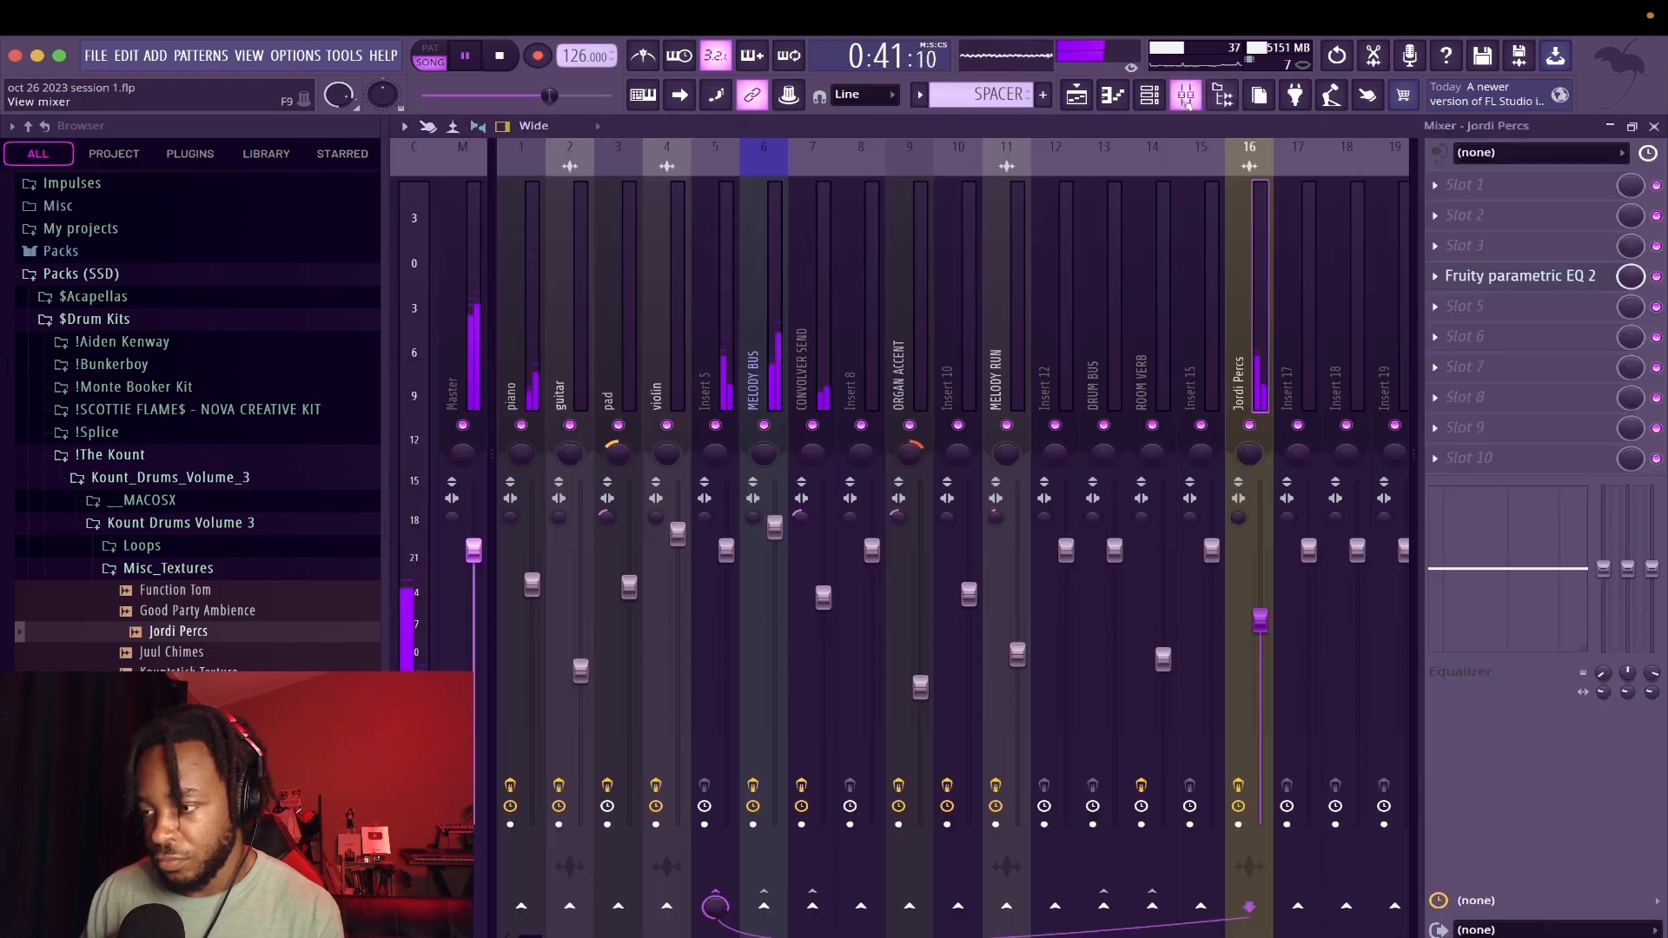
Lower the volume of the Jordi Percs mixer track during playback and pan it 31% left
click(1186, 94)
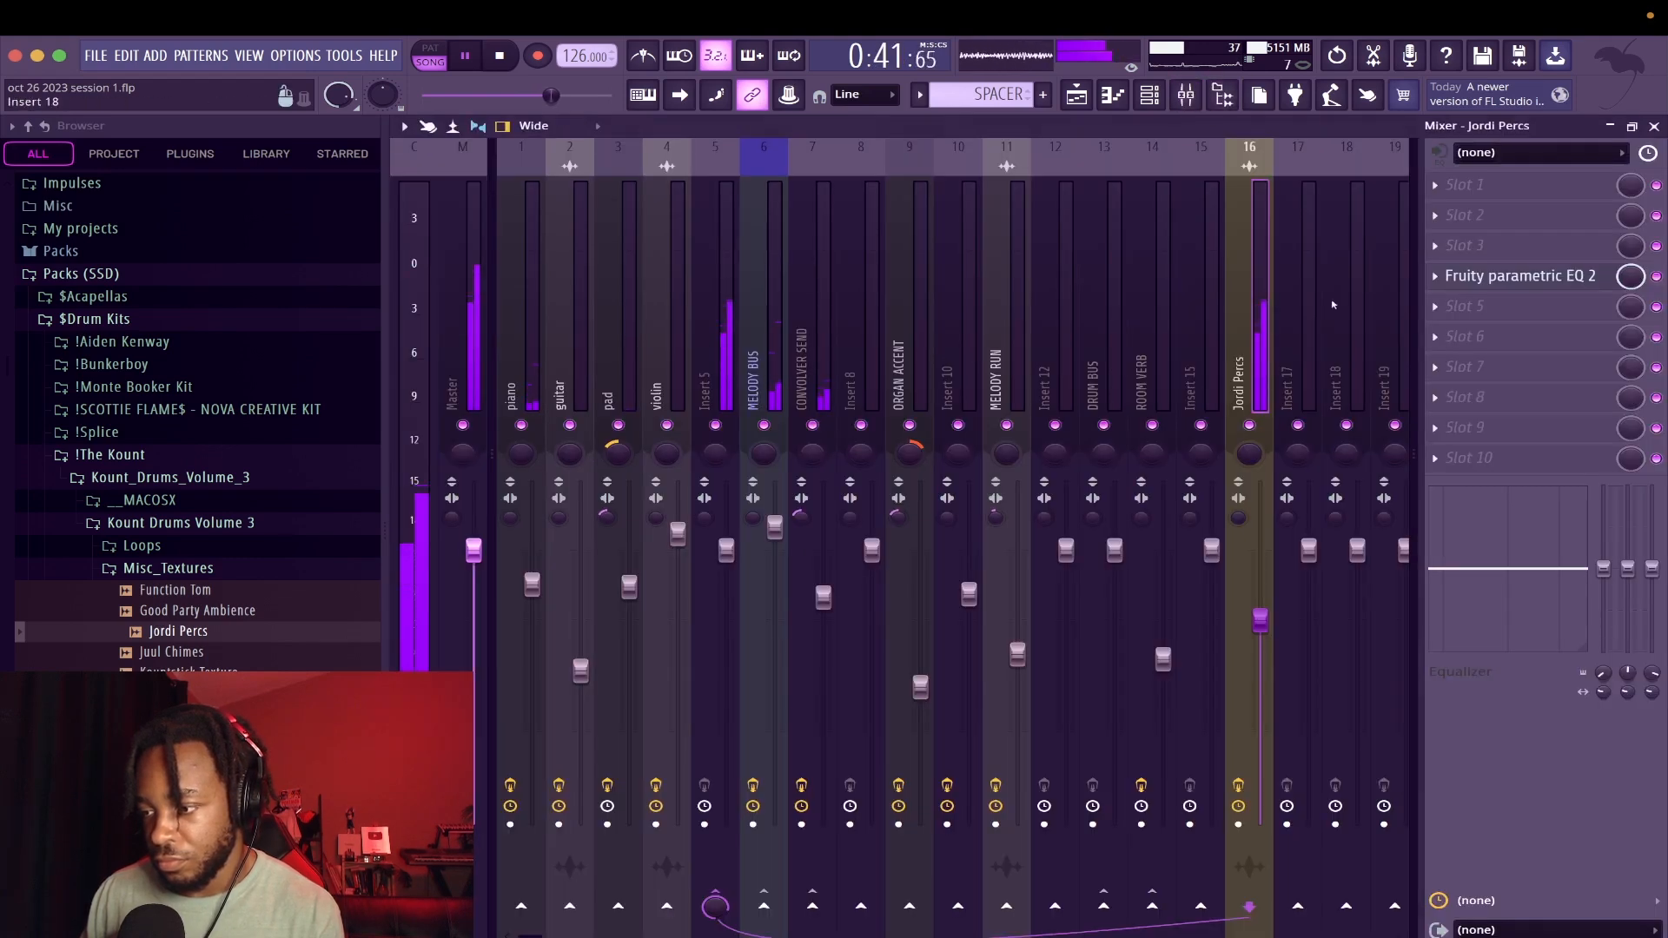
drag(1260, 628, 1260, 718)
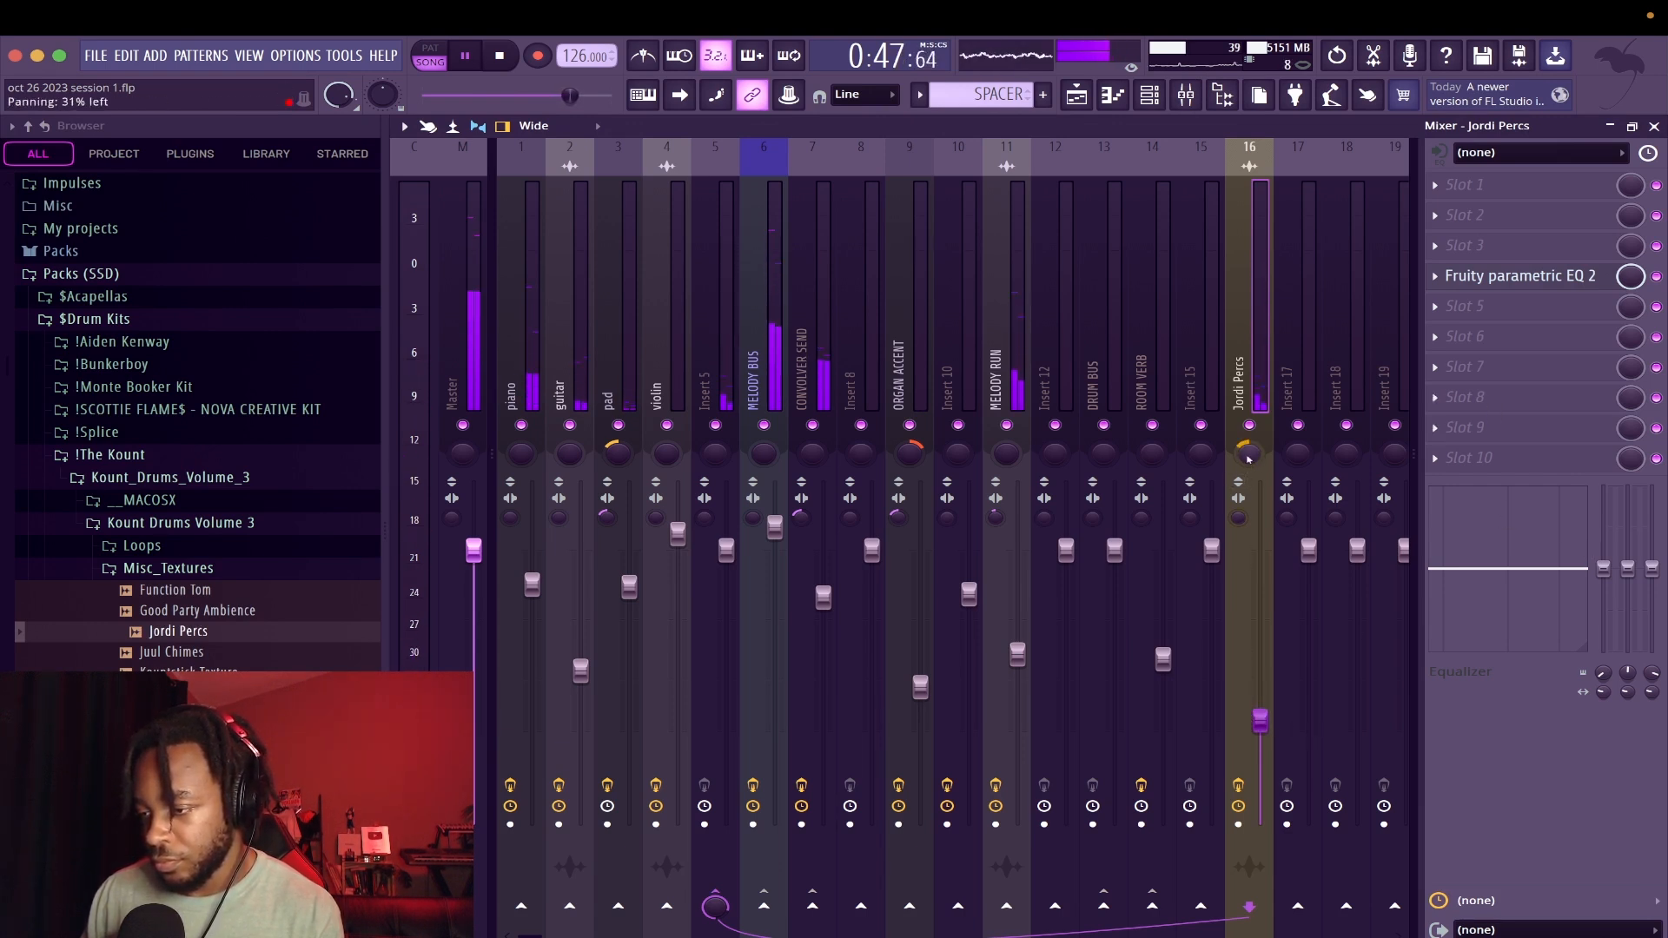
drag(1259, 720, 1260, 738)
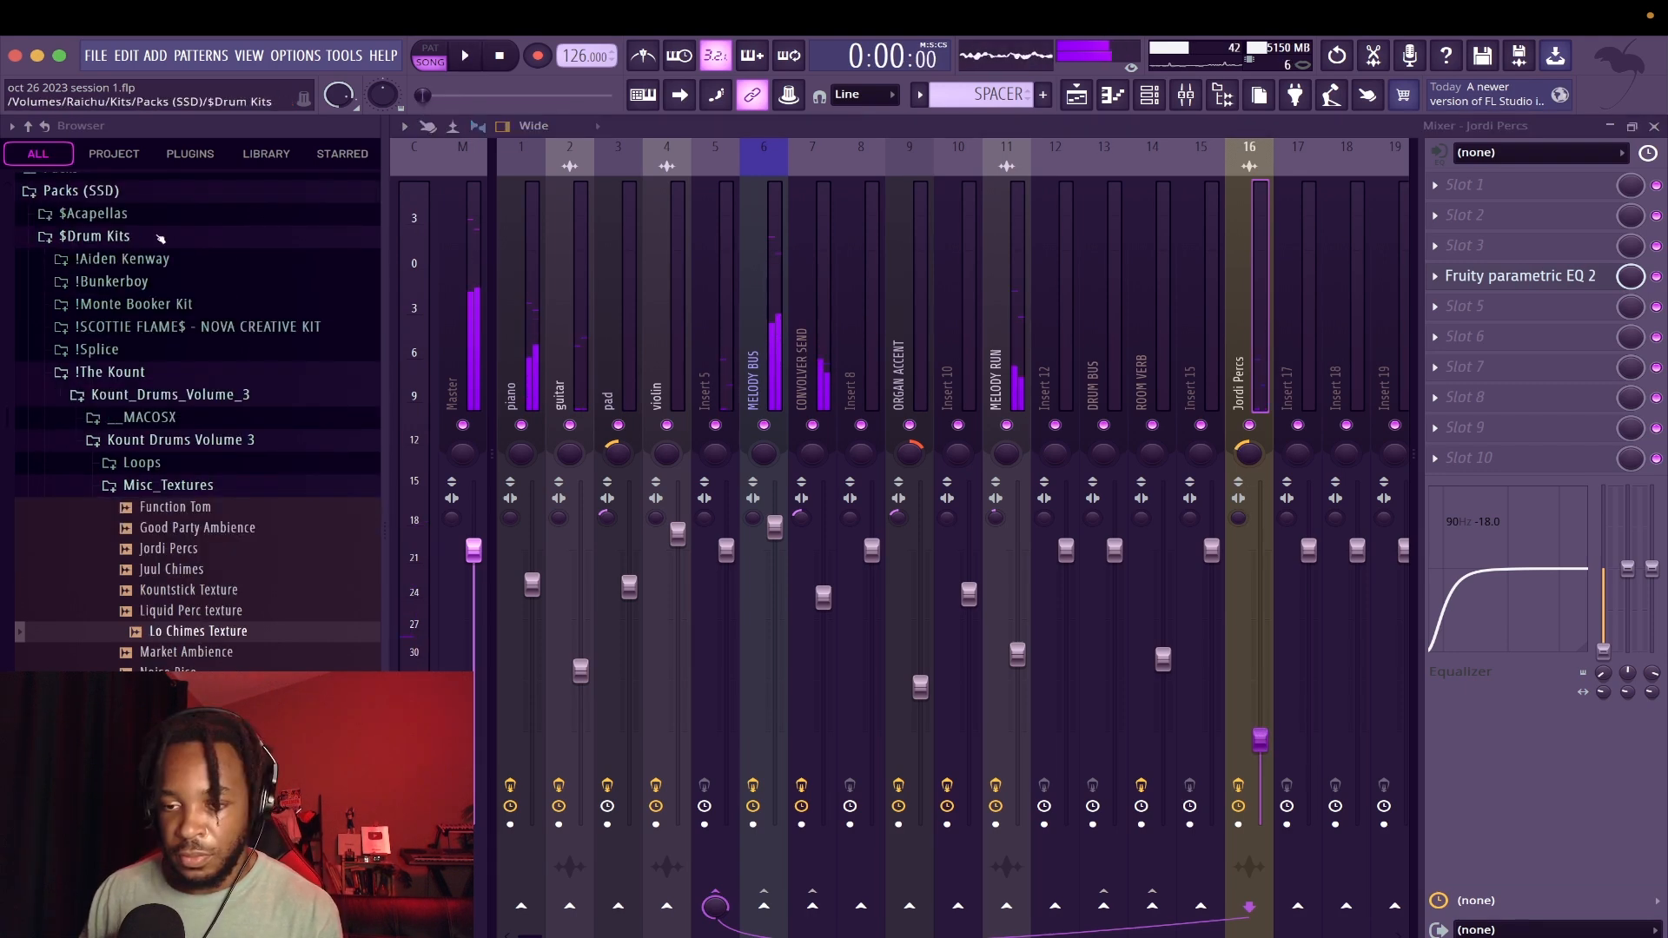
Lay the Sanctuary (PERC LOOP) sample from the 4TEEN drum kit along track 12 to bar 33
scroll(160, 234, up, 2)
click(130, 279)
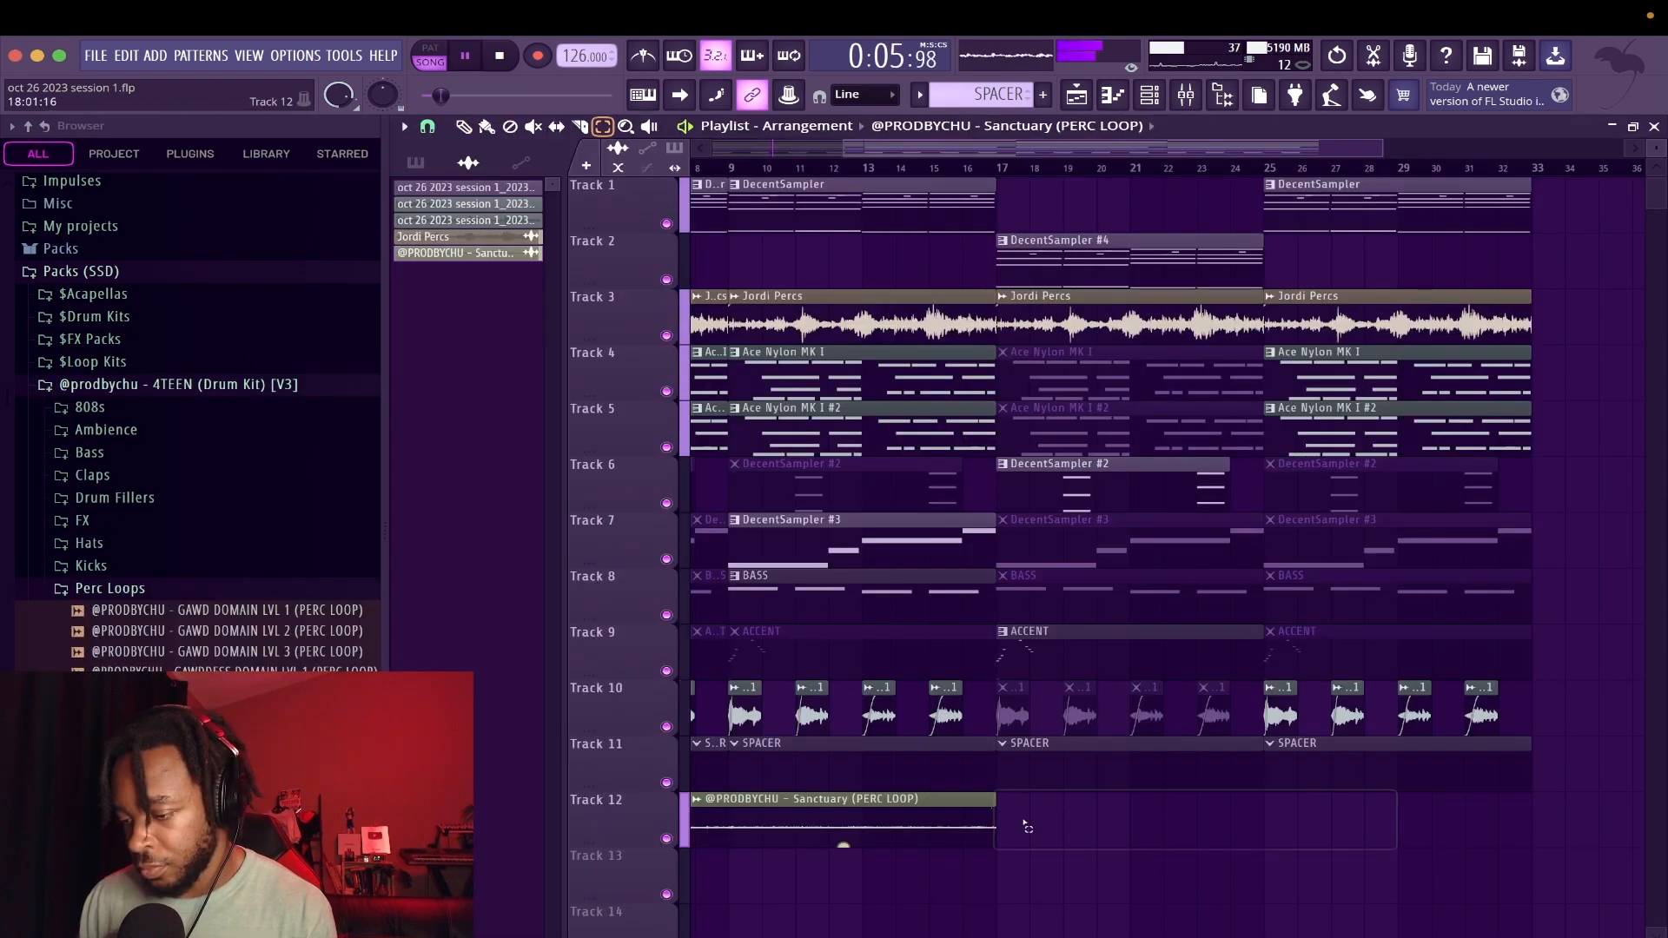
click(1028, 826)
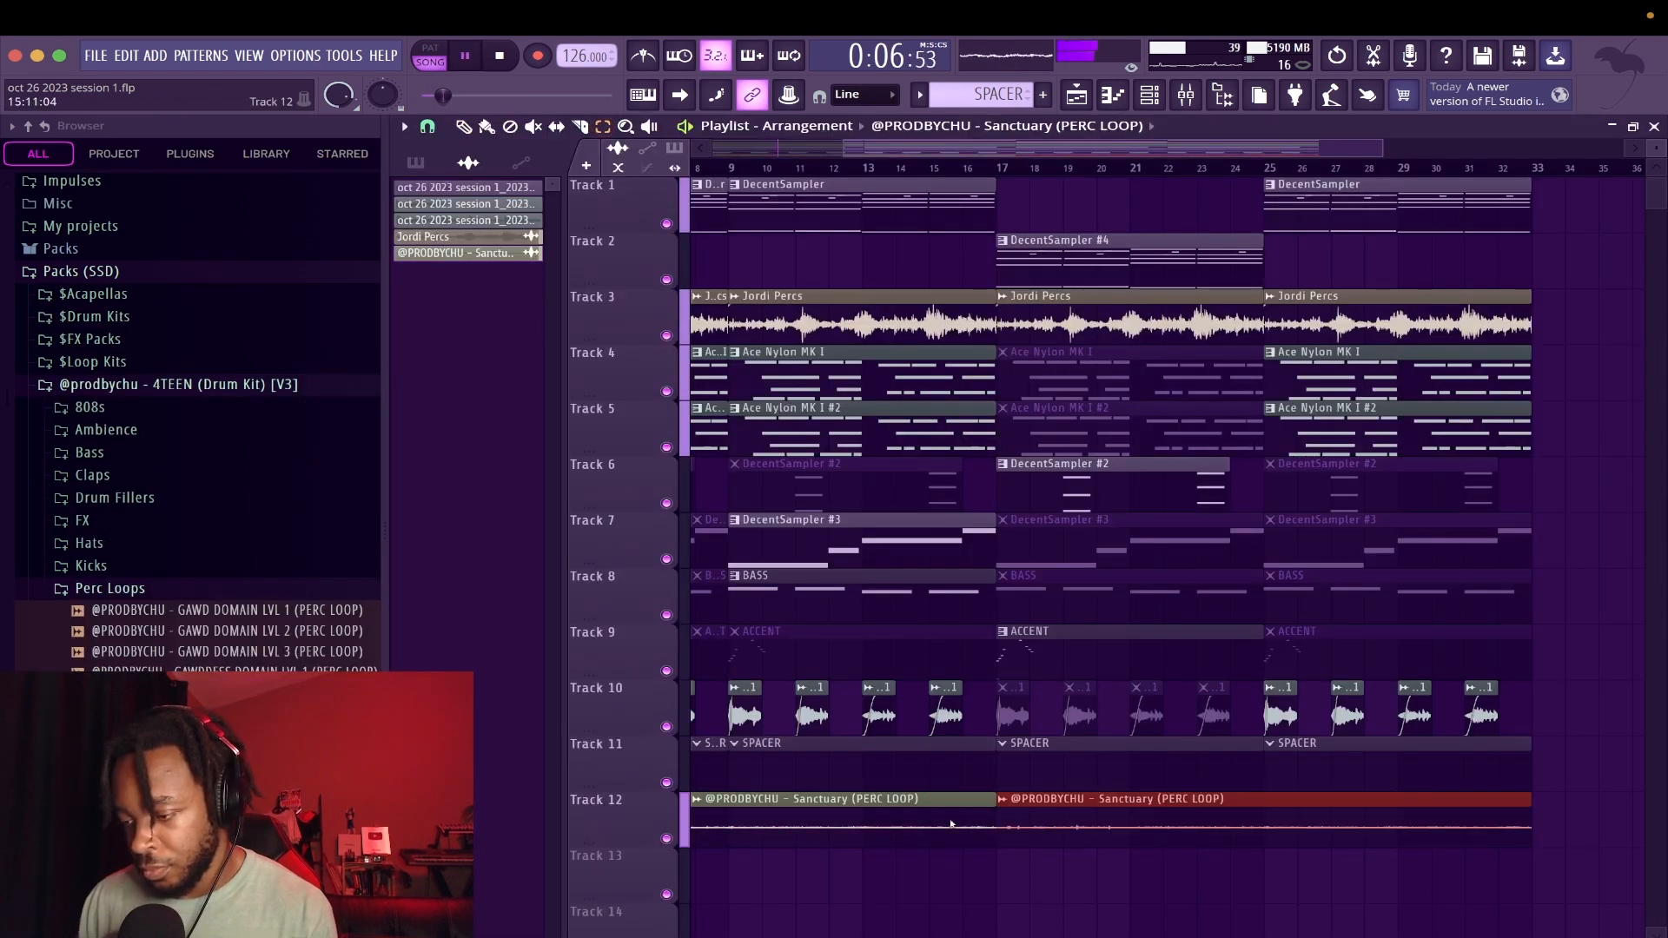
Assign the Sanctuary perc loop to mixer insert 17, routed into Insert 5, and lower its volume
double_click(1477, 817)
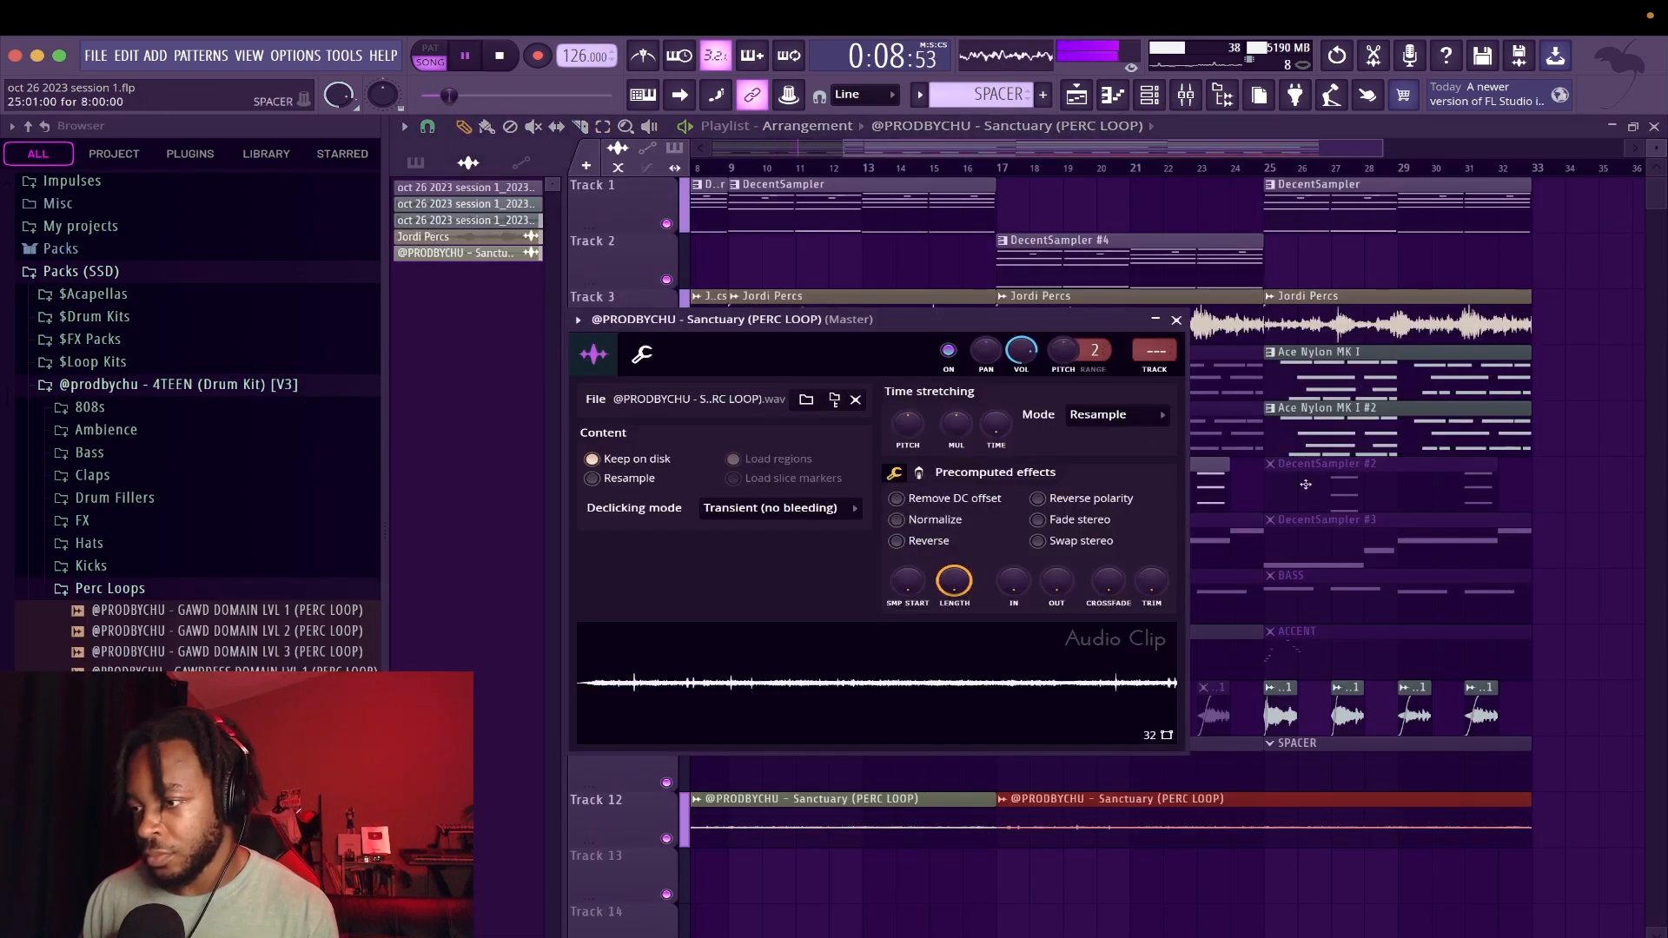
click(1185, 94)
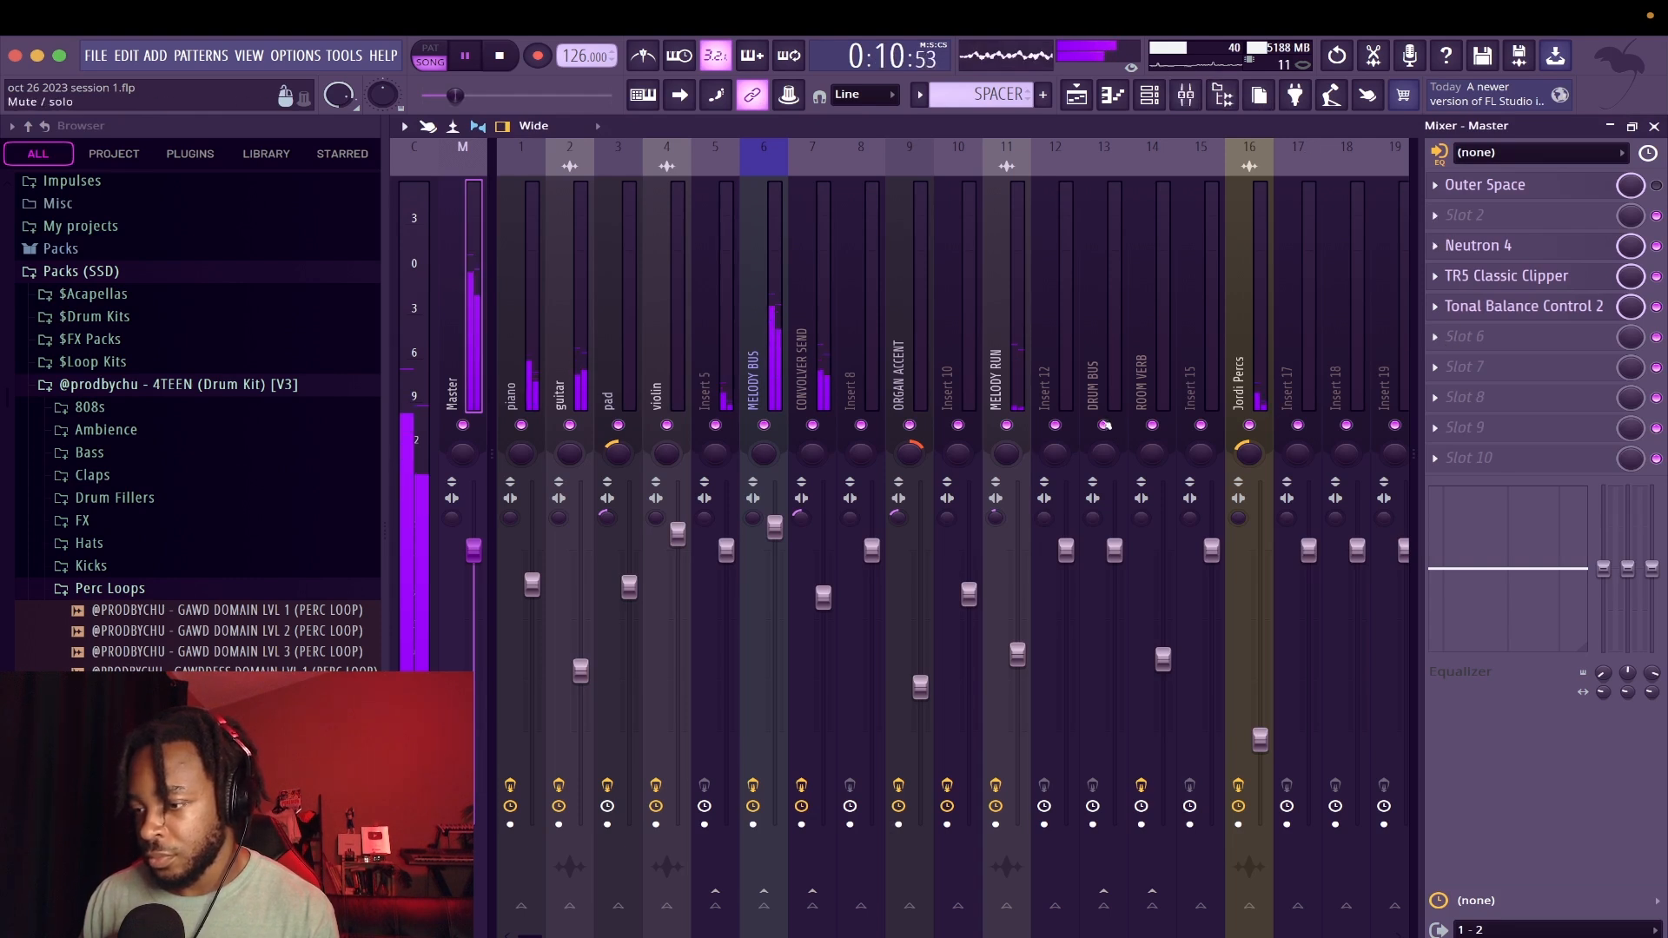
click(1301, 390)
key(ctrl+l)
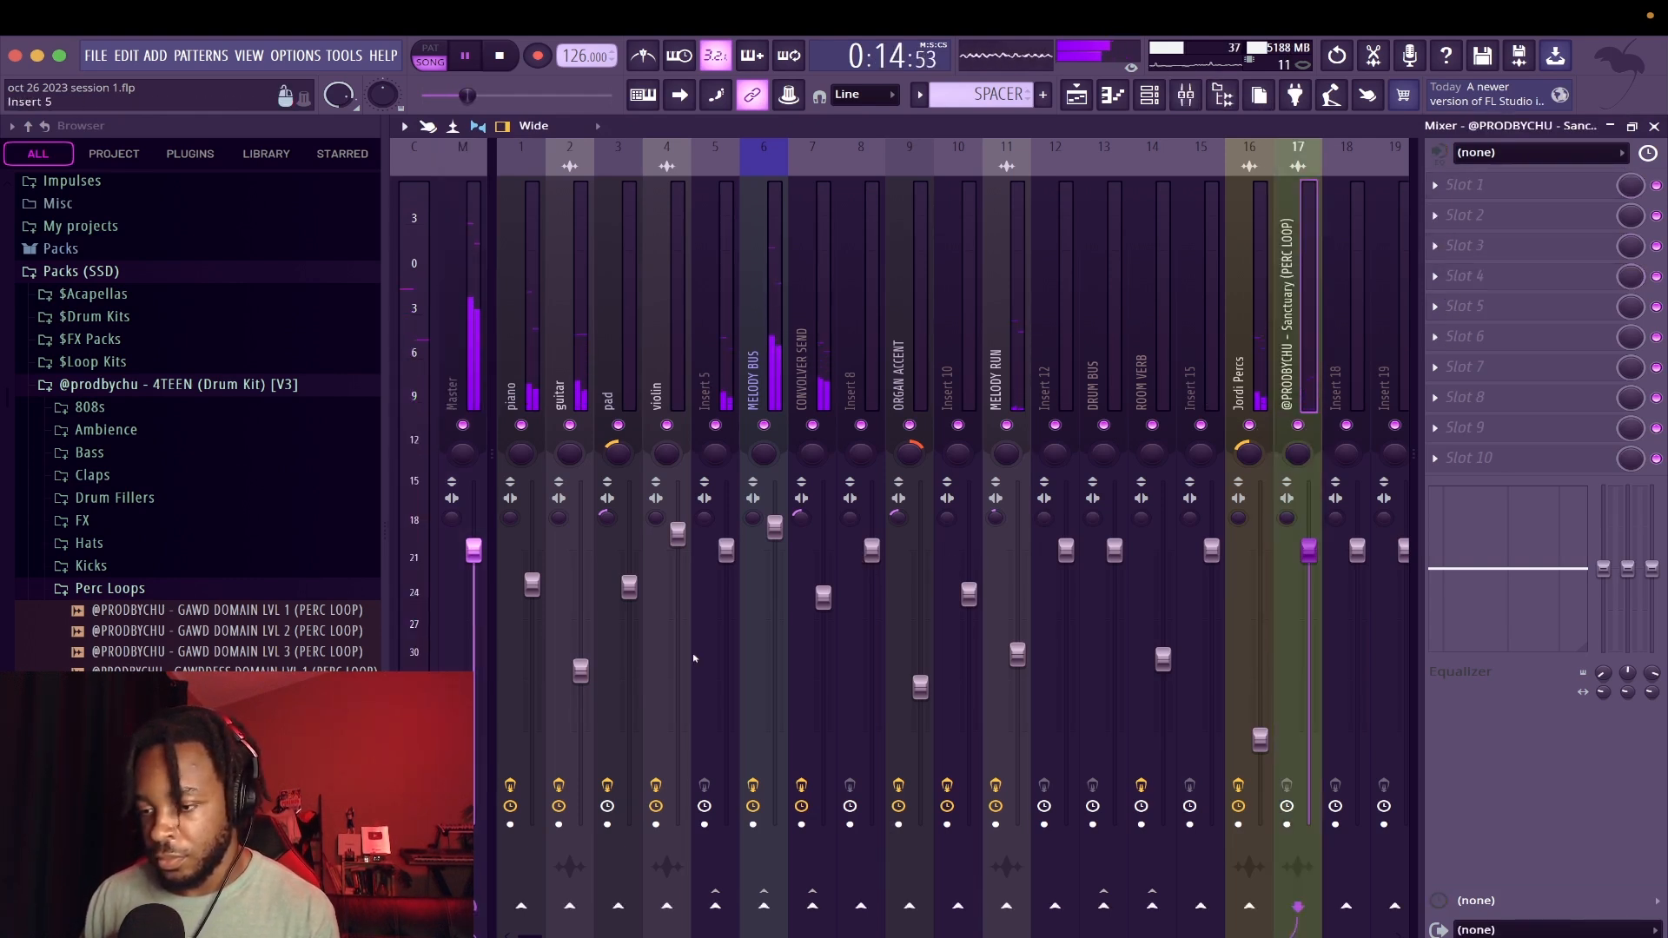
click(714, 908)
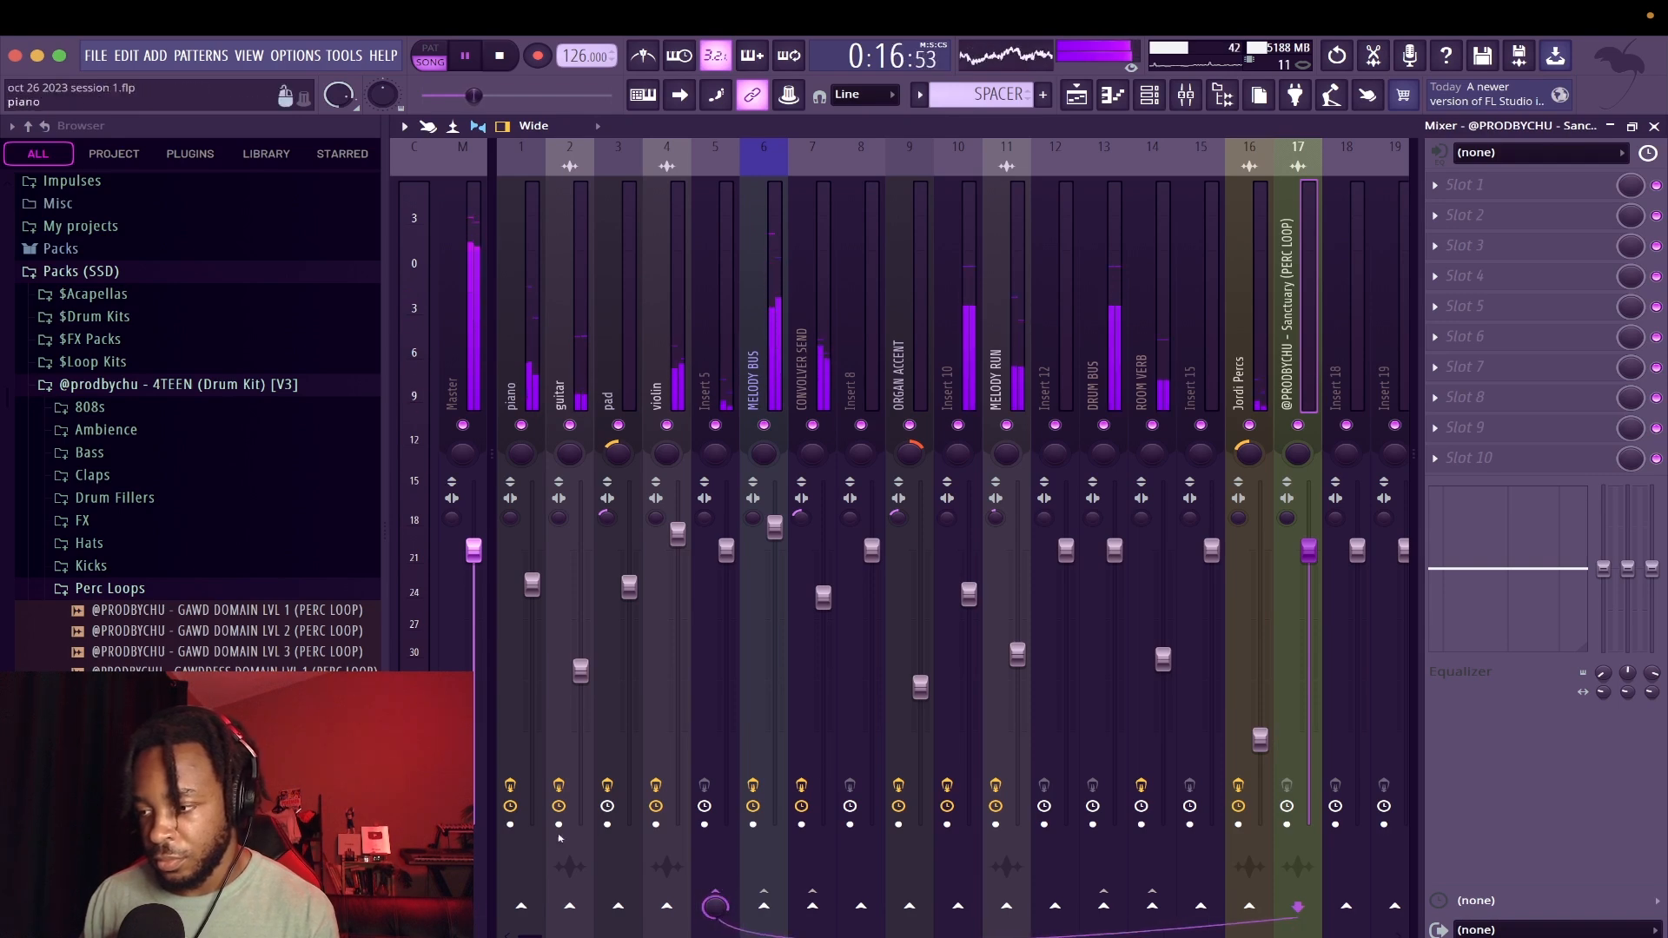
drag(1309, 550, 1309, 728)
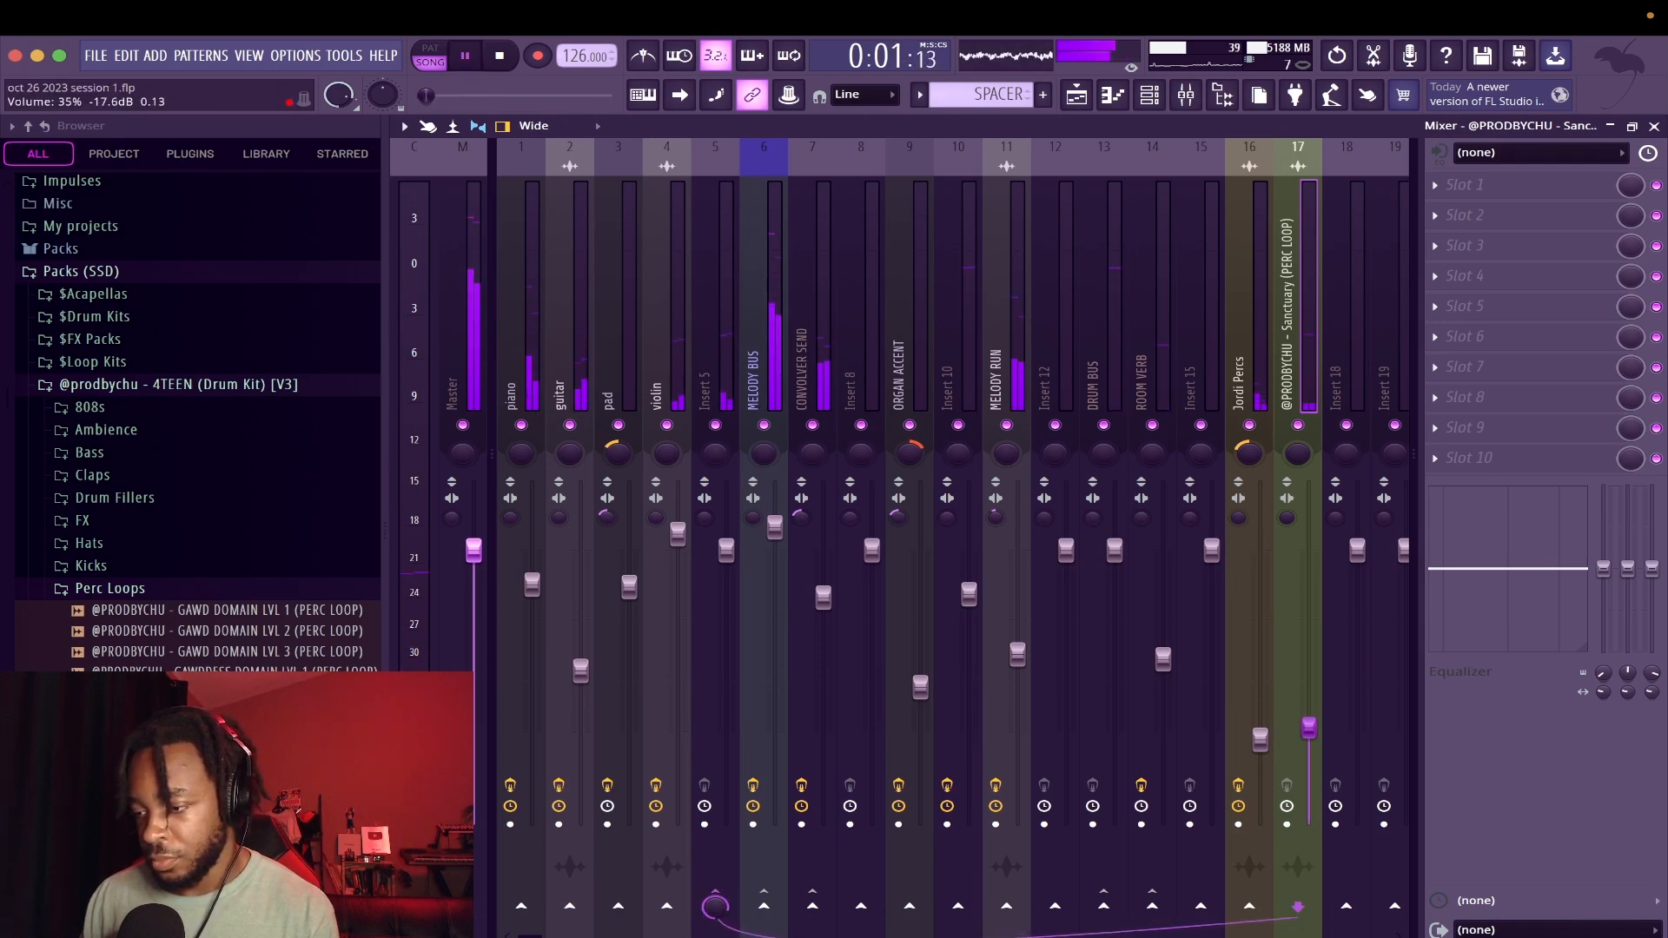
Add Fruity parametric EQ 2 to the Sanctuary loop's track with the Radio preset and a -6.0 dB main level
click(1482, 319)
click(1175, 574)
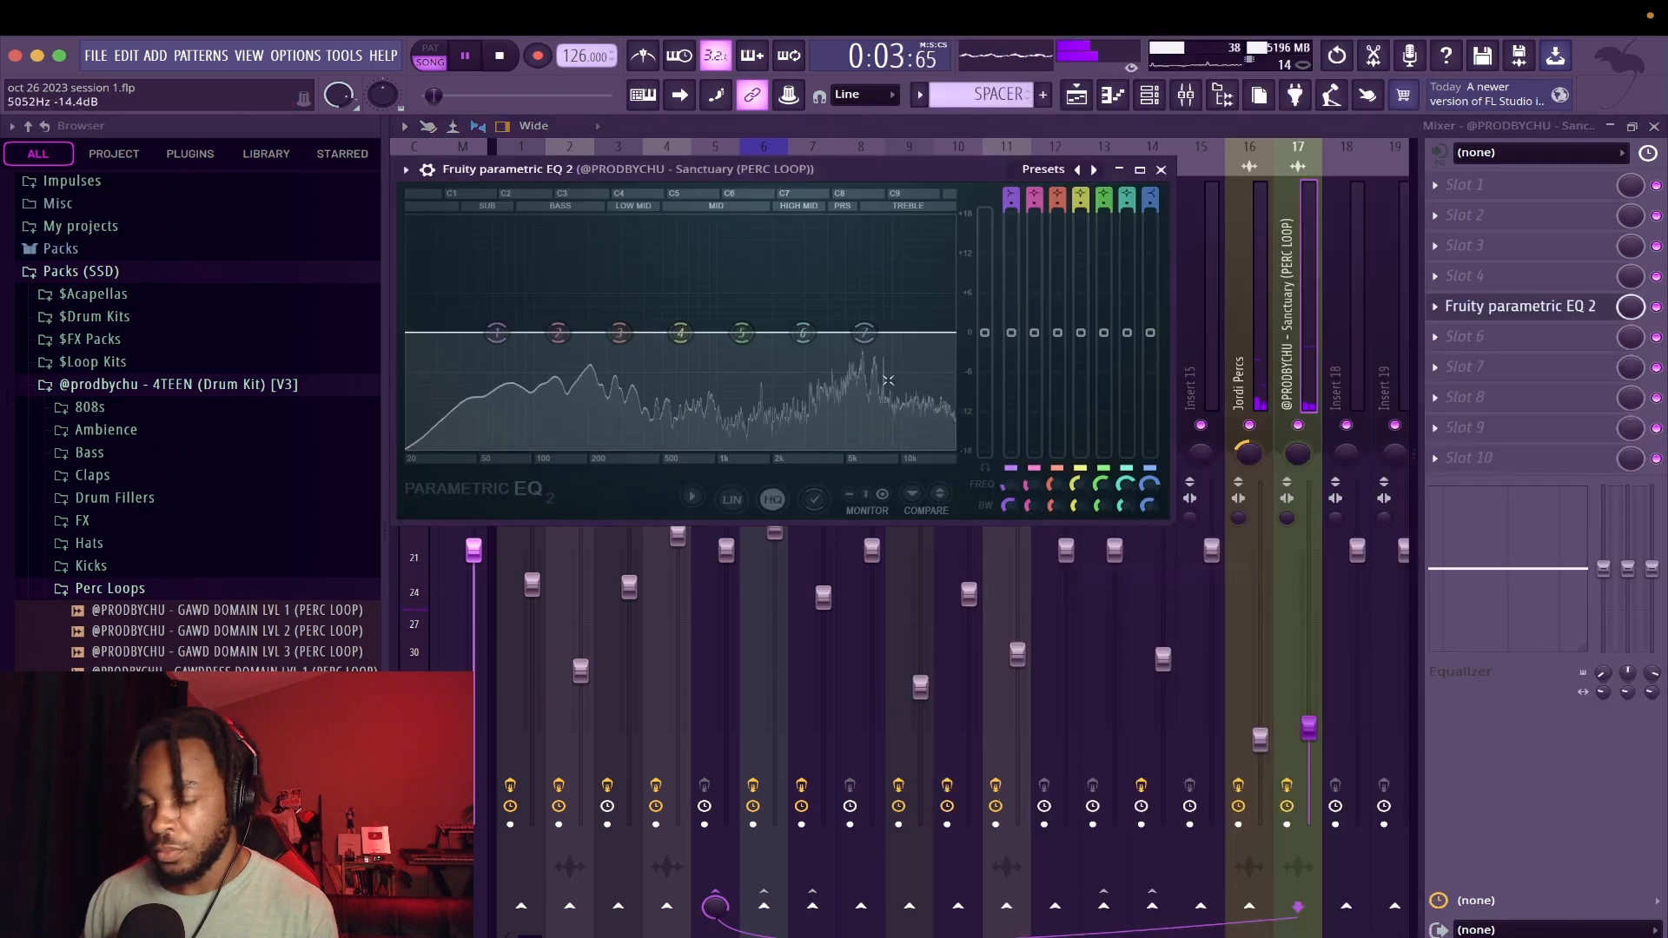
click(1078, 169)
click(1078, 169)
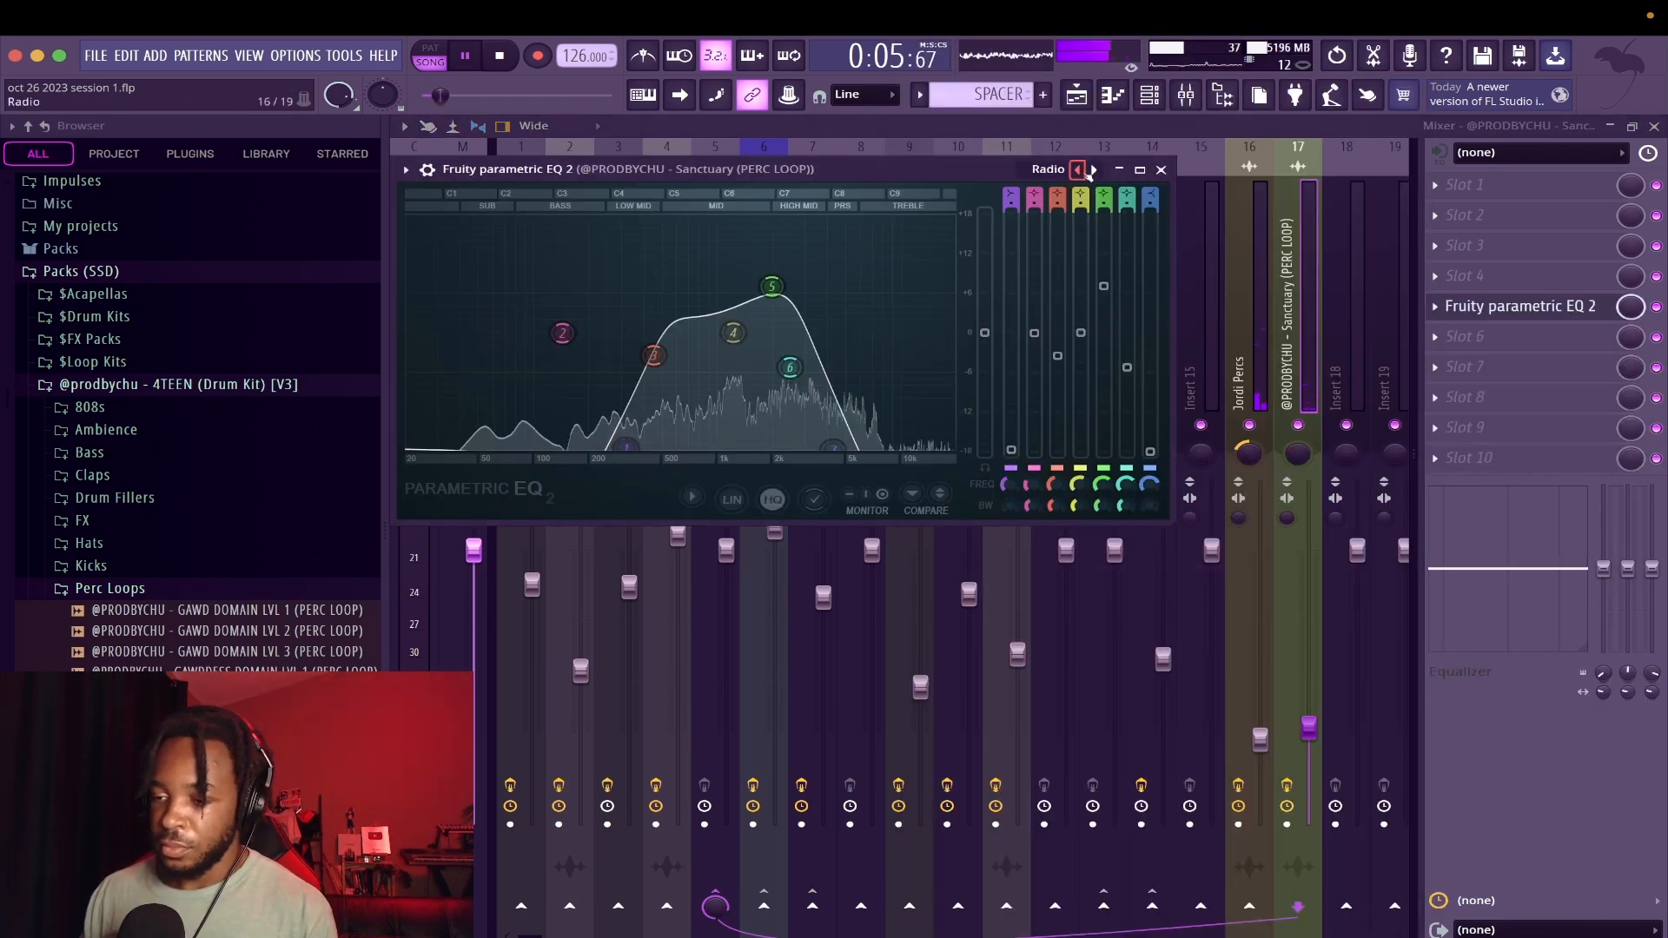
drag(985, 332, 984, 371)
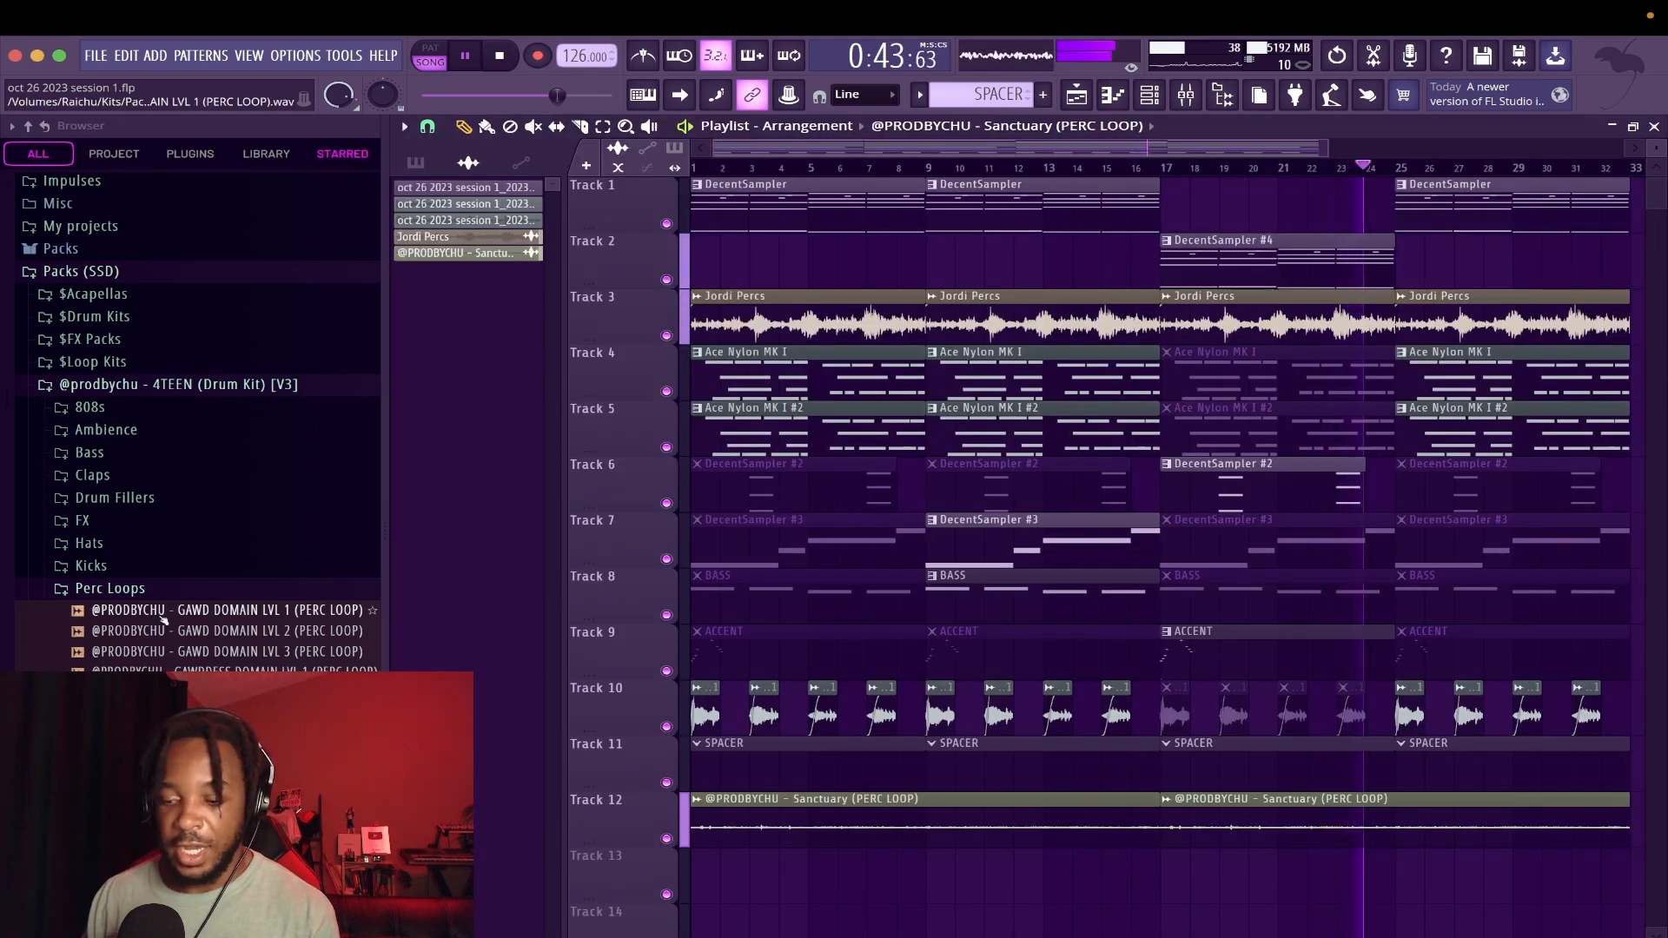
Place GAWD DOMAIN LVL 1 (PERC LOOP) at the start of track 13 and set its time stretching to 2 bars
drag(164, 618, 706, 857)
double_click(715, 865)
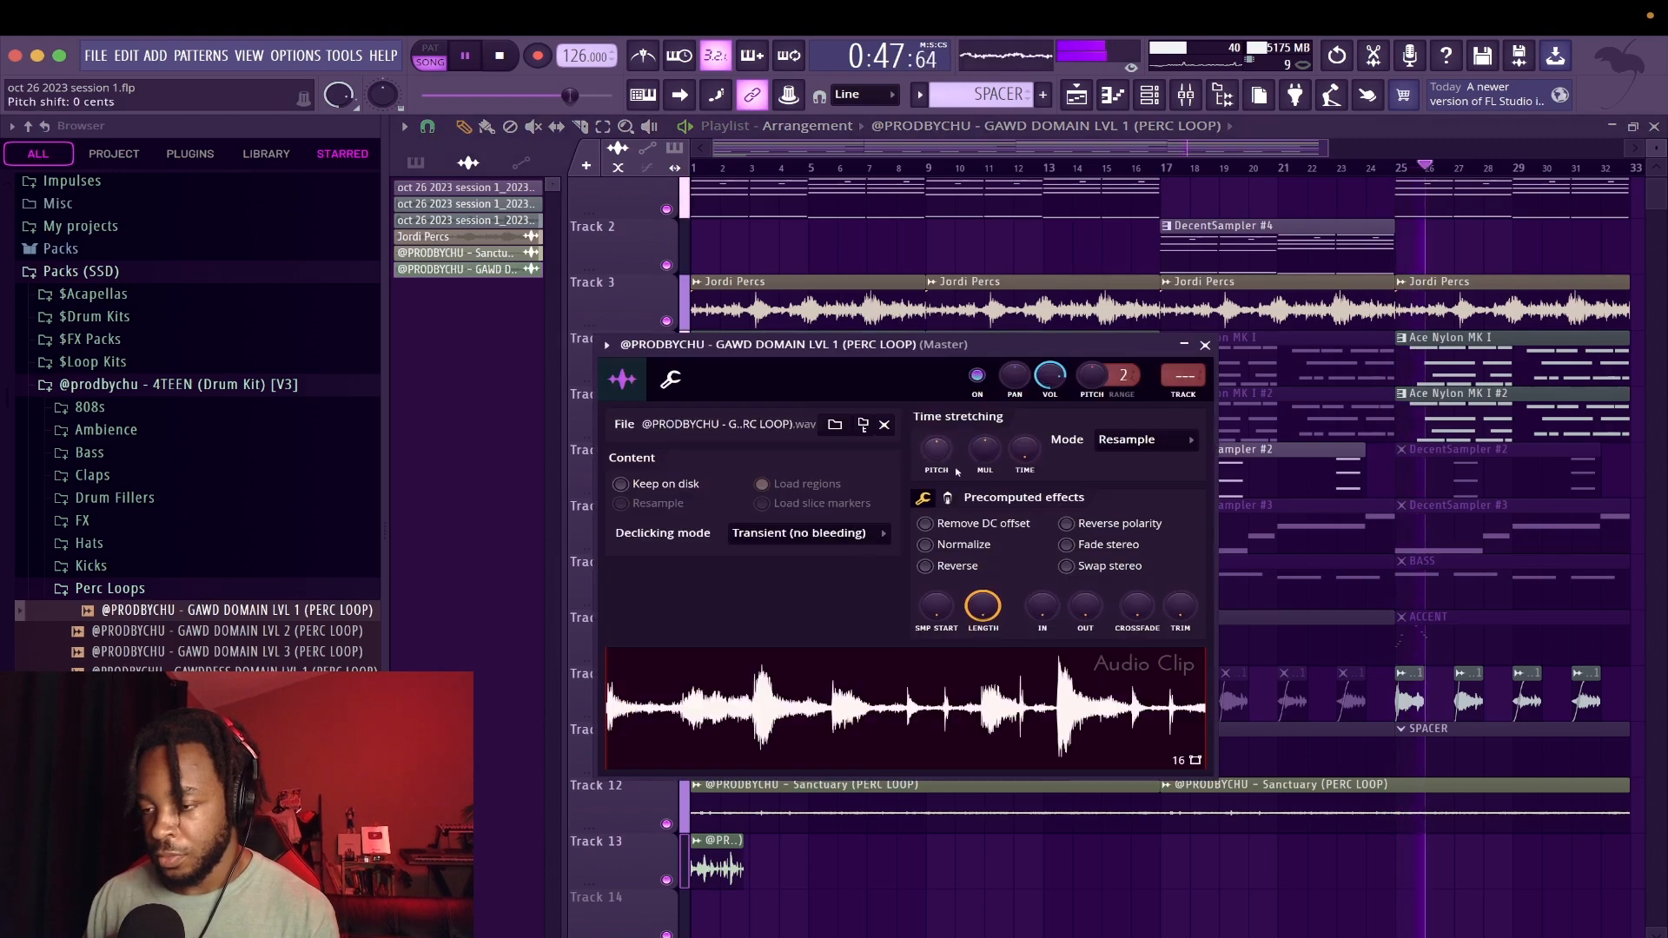
right_click(1024, 449)
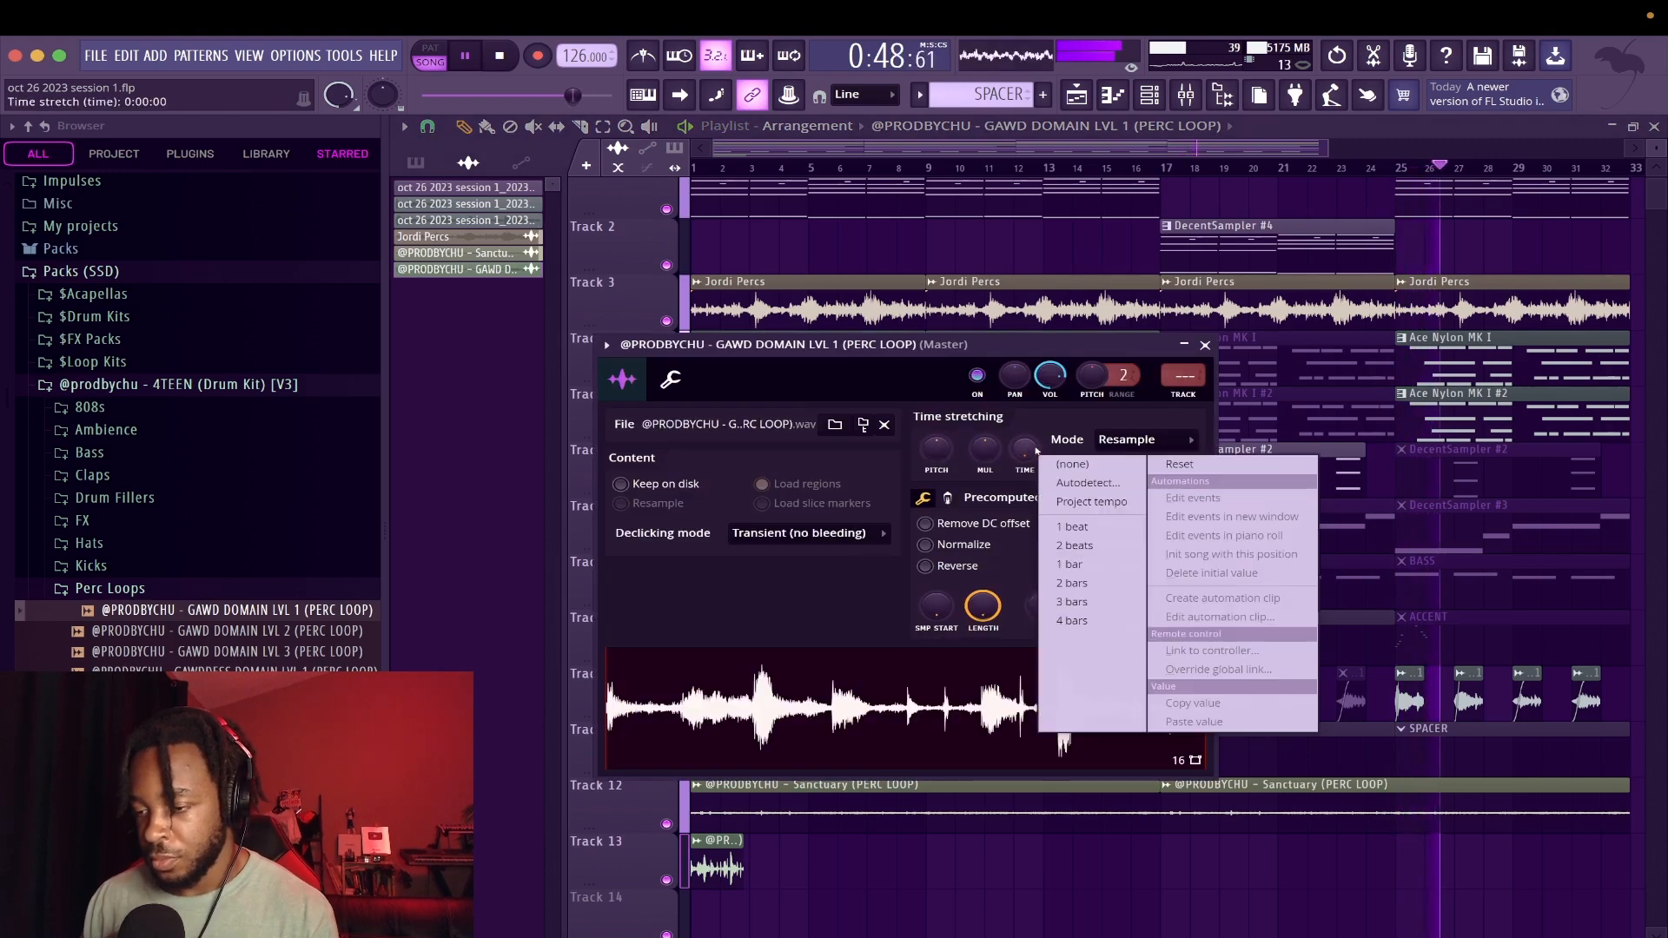
click(1068, 595)
Repeat the two-bar GAWD DOMAIN LVL 1 clip along track 13 up to bar 33
drag(782, 875, 720, 873)
key(super+b)
key(super+b)
key(super+b)
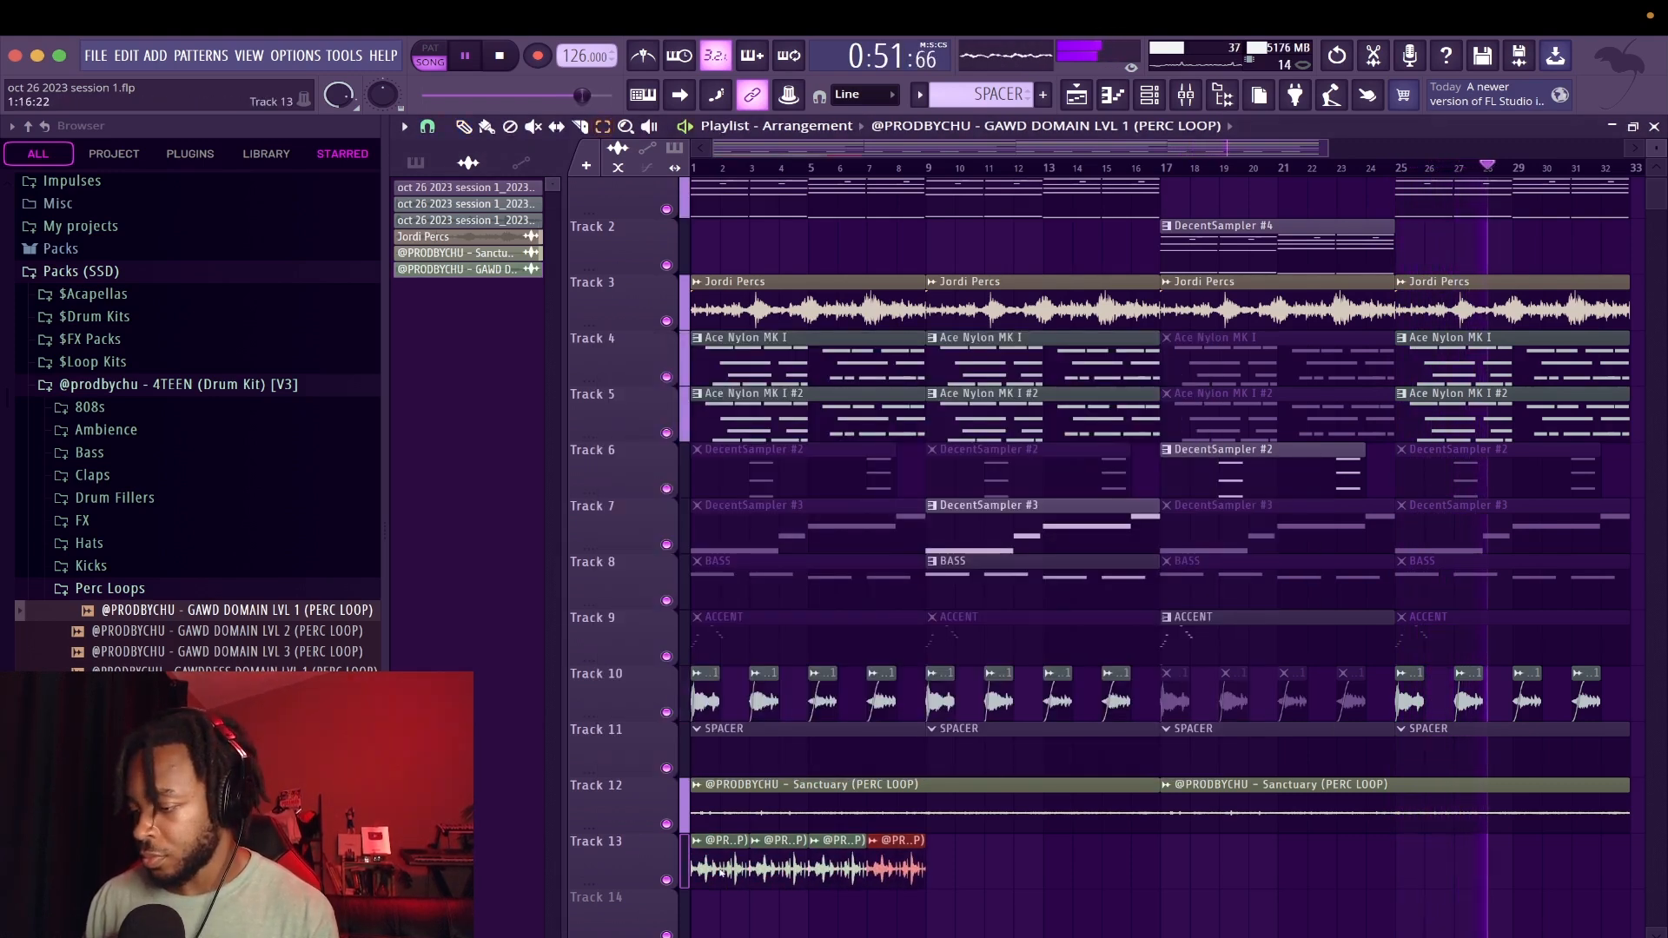
key(super+b)
key(super+b)
key(super+b)
key(super+b)
key(super+b)
key(super+b)
key(super+b)
key(super+b)
key(super+b)
key(super+b)
key(super+b)
key(super+b)
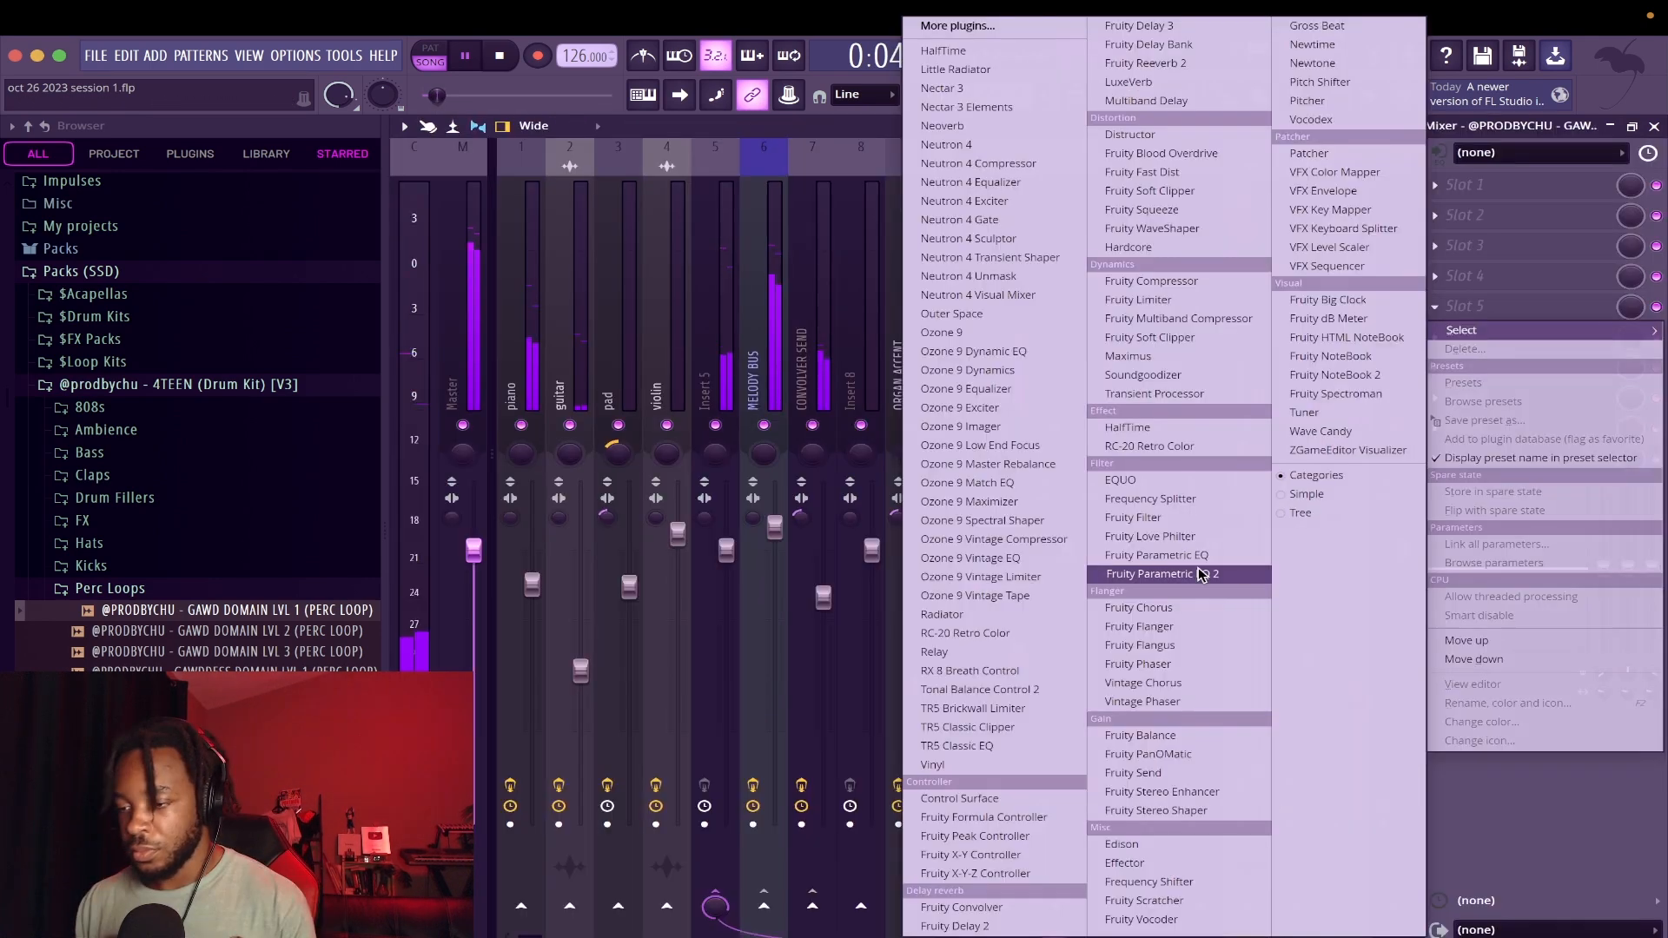
Add Fruity parametric EQ 2 to the GAWD DOMAIN LVL 1 mixer track and step back through its presets
click(1189, 577)
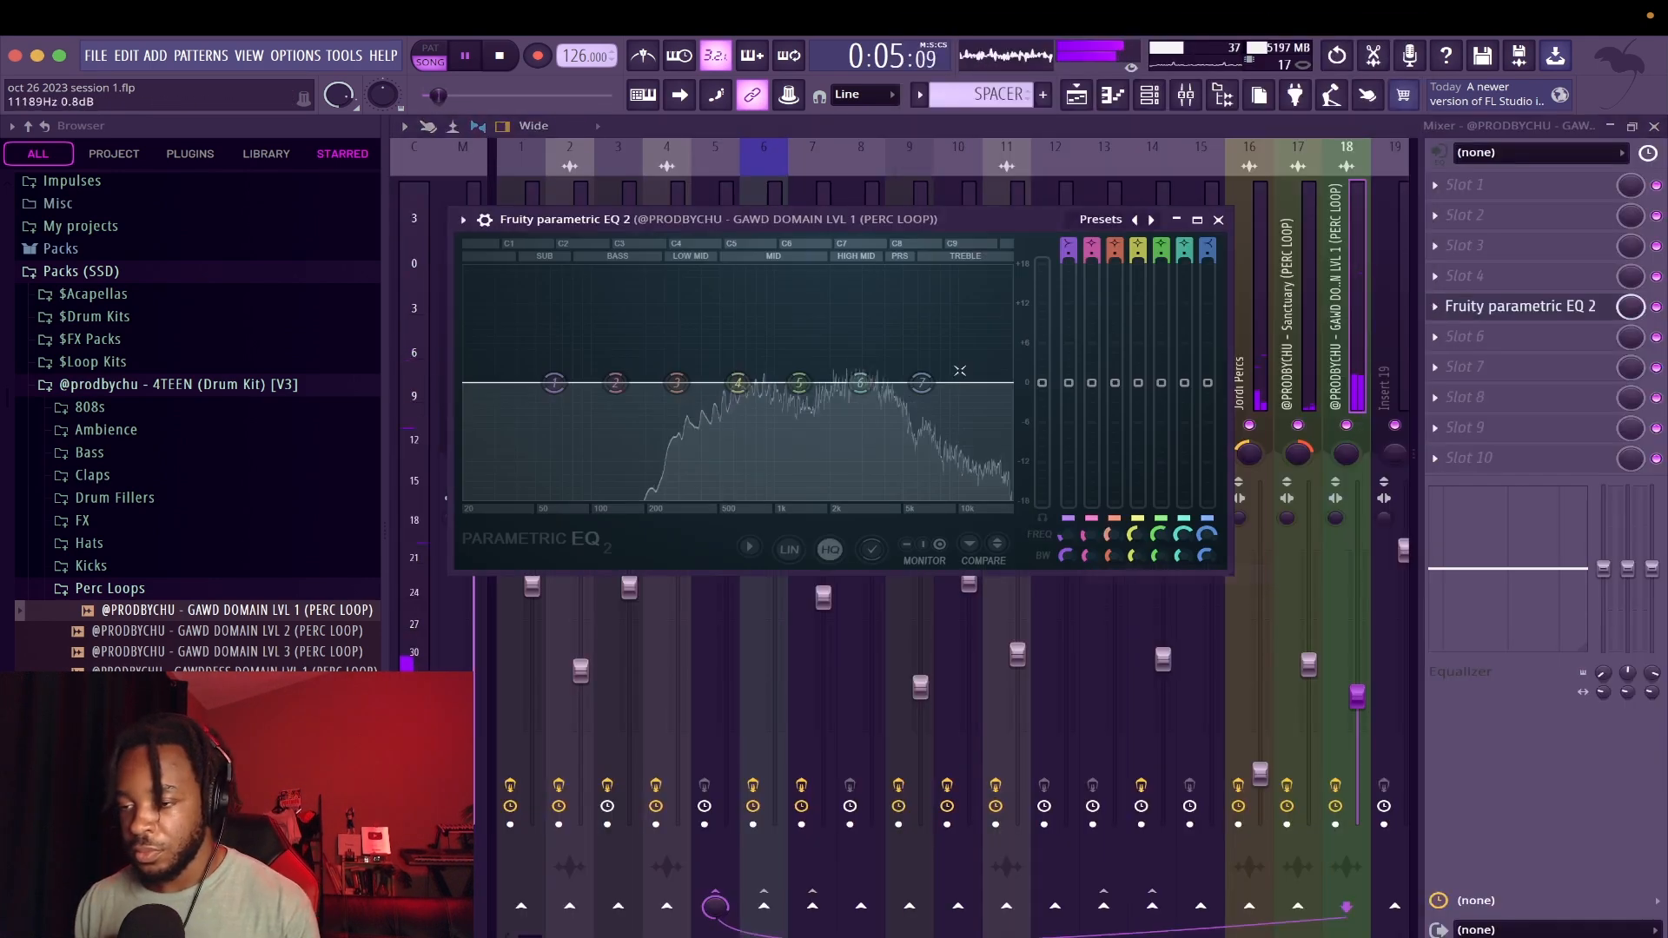
click(1133, 219)
click(1133, 220)
click(1133, 220)
click(1134, 220)
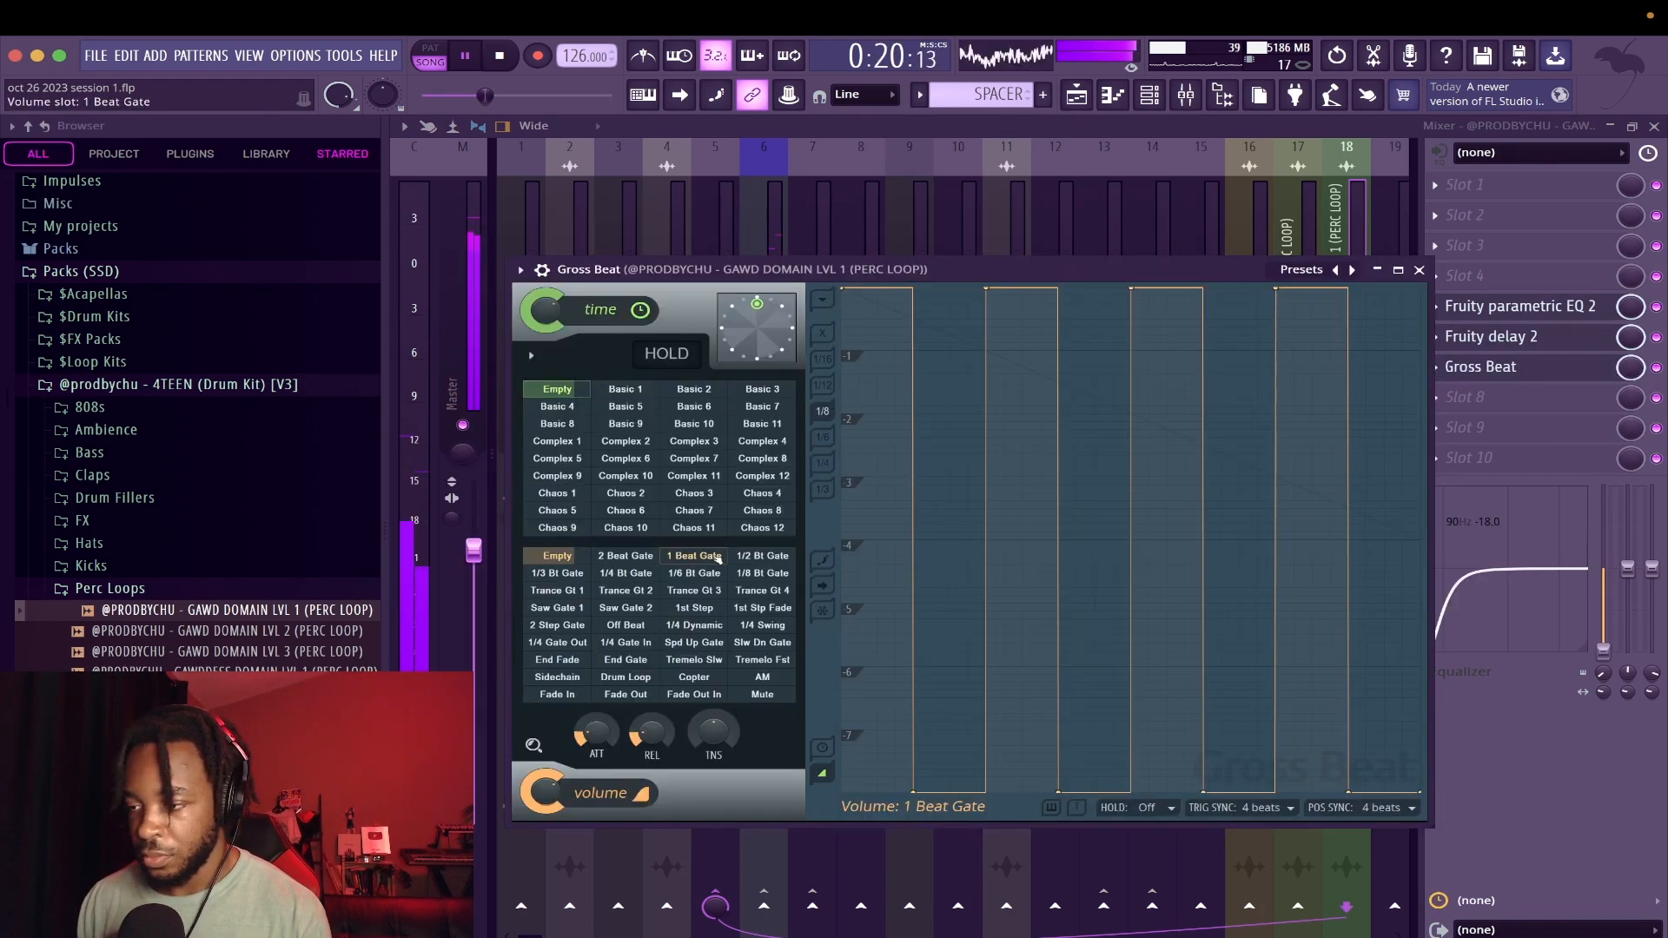
Try Gross Beat's 1 Beat Gate on the GAWD DOMAIN LVL 1 track, choose 2 Beat Gate and close its window
click(694, 556)
click(626, 556)
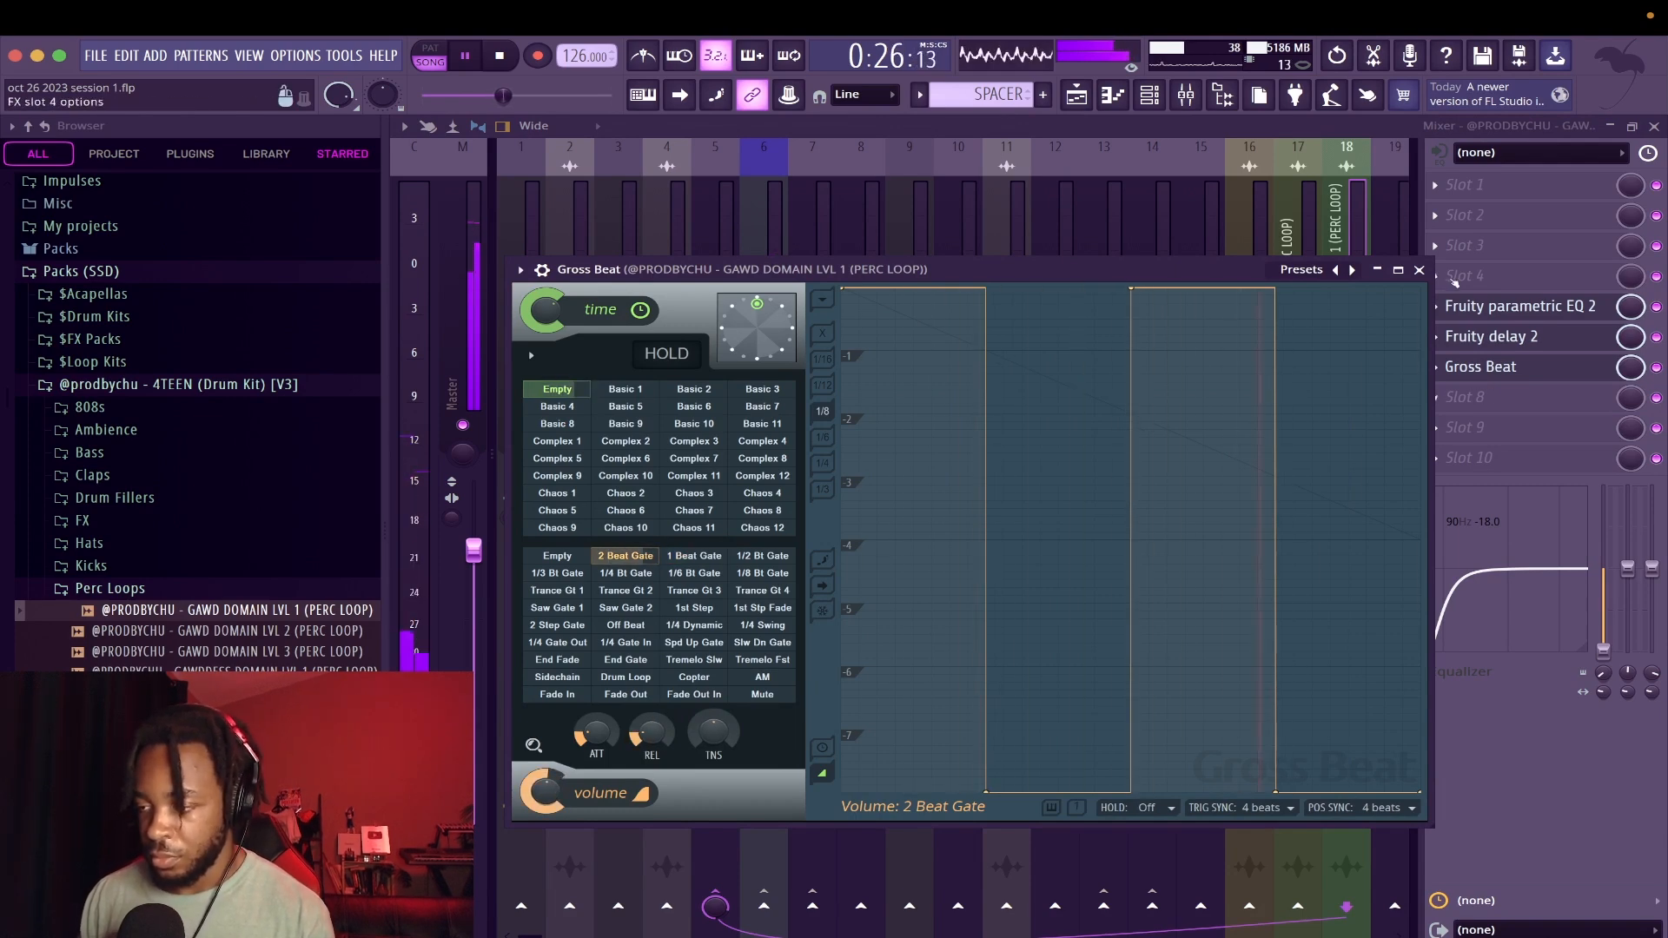
click(1419, 270)
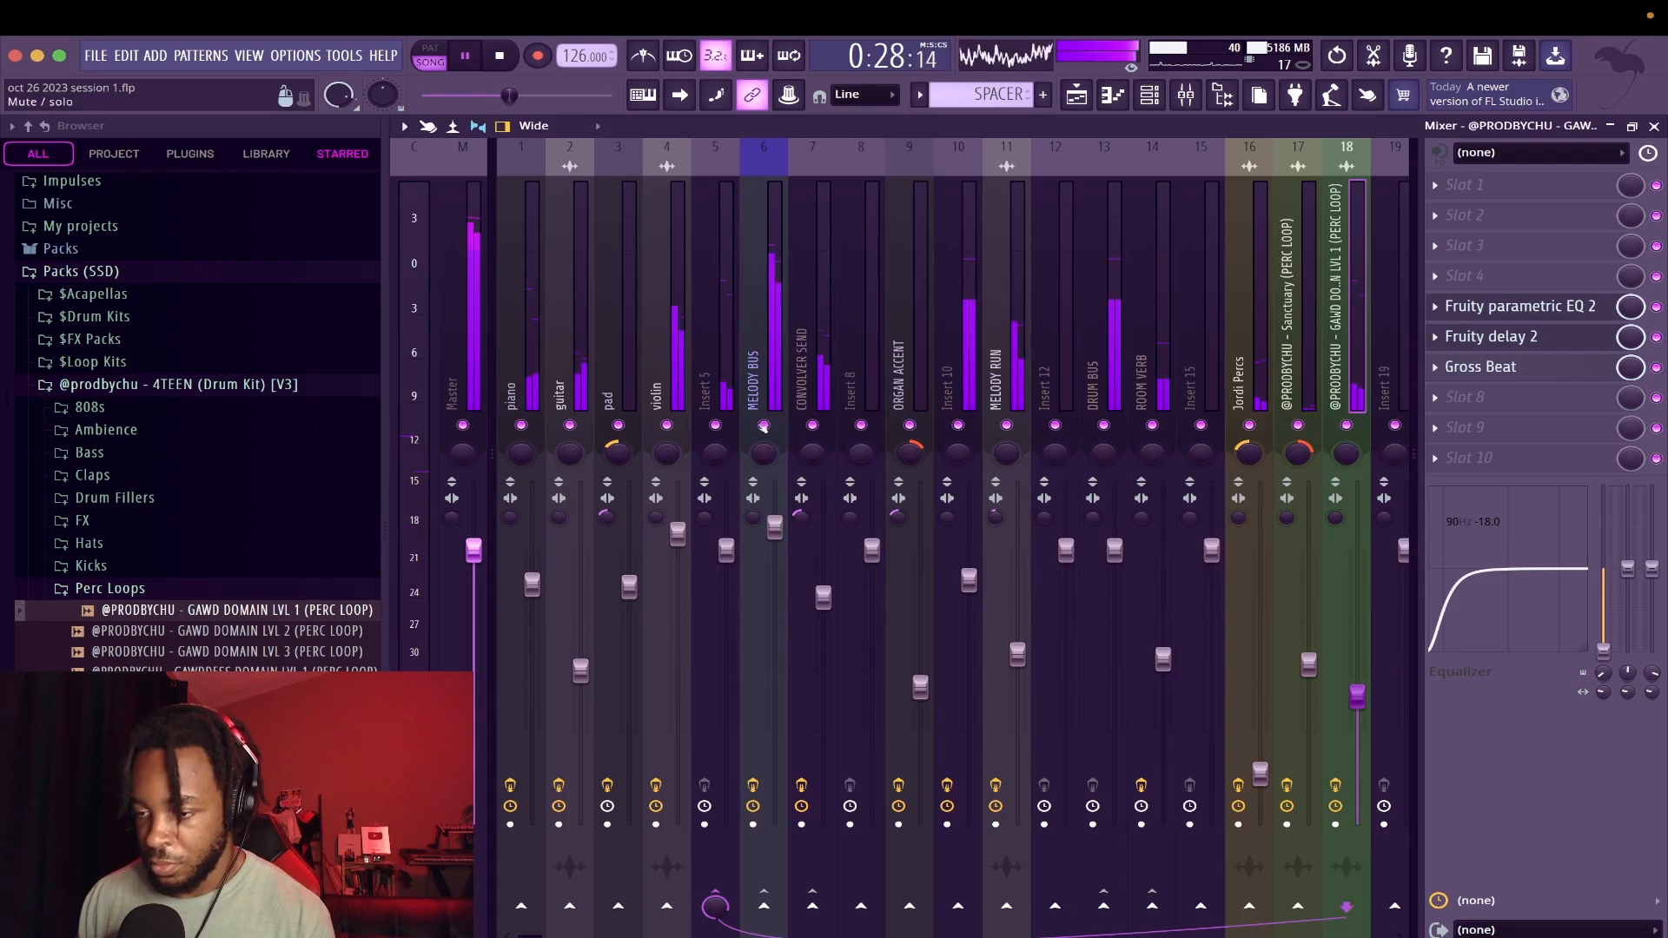
Browse the effects for Insert 5's fourth slot and close the mixer to return to the playlist
click(715, 382)
click(1465, 276)
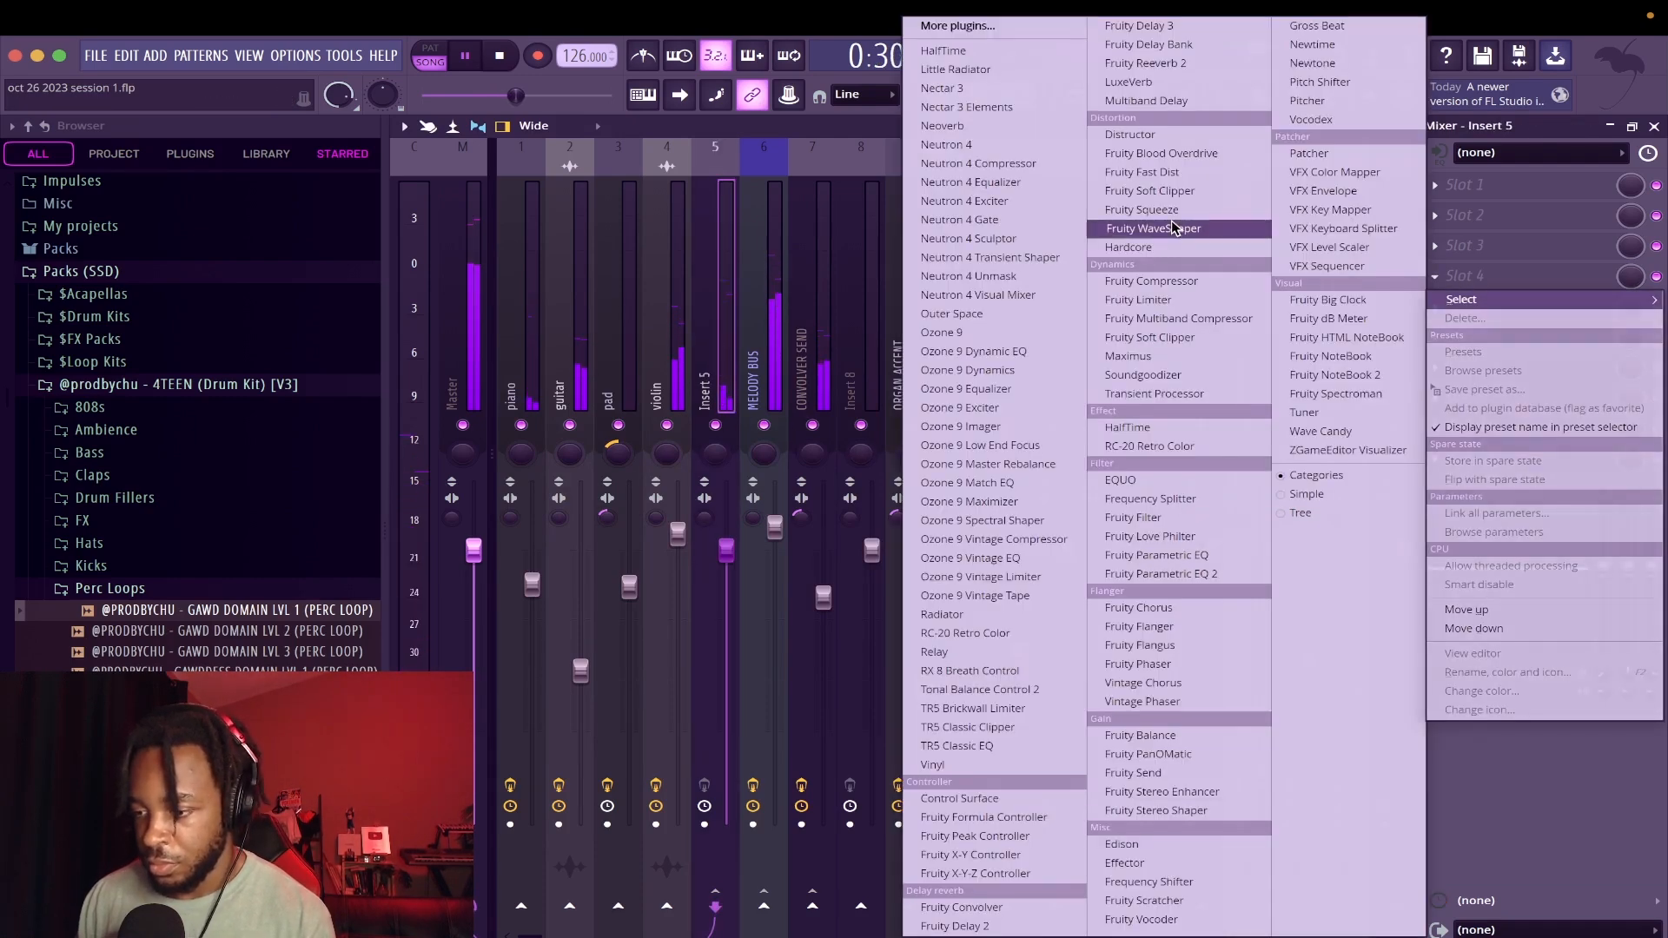
click(1654, 126)
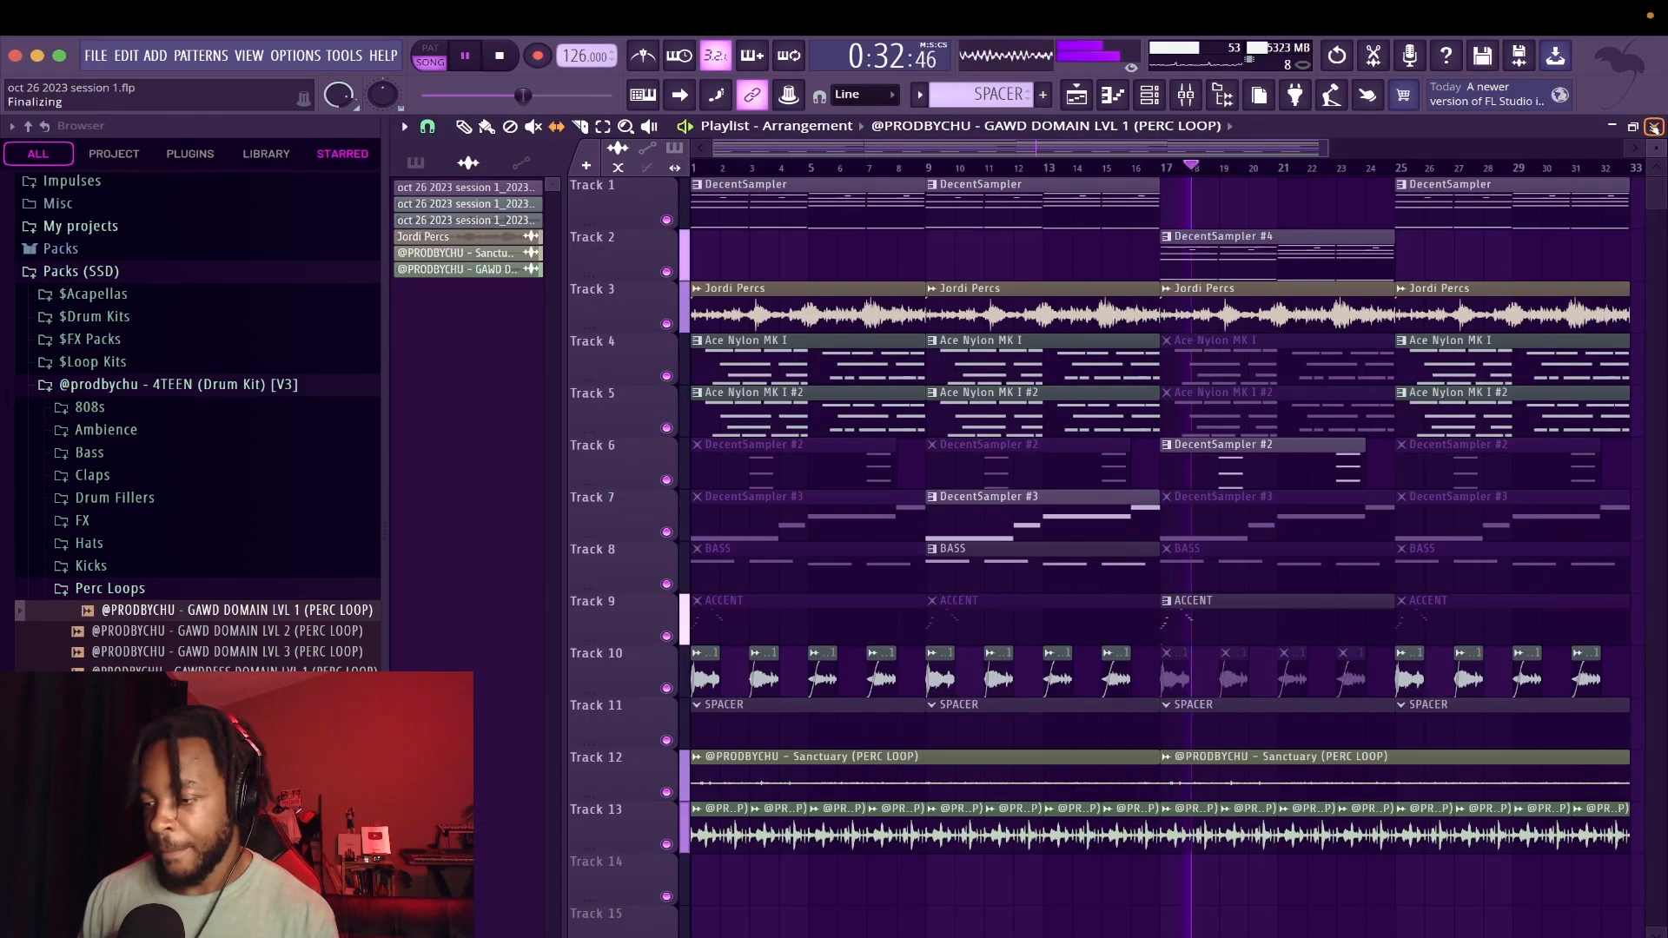